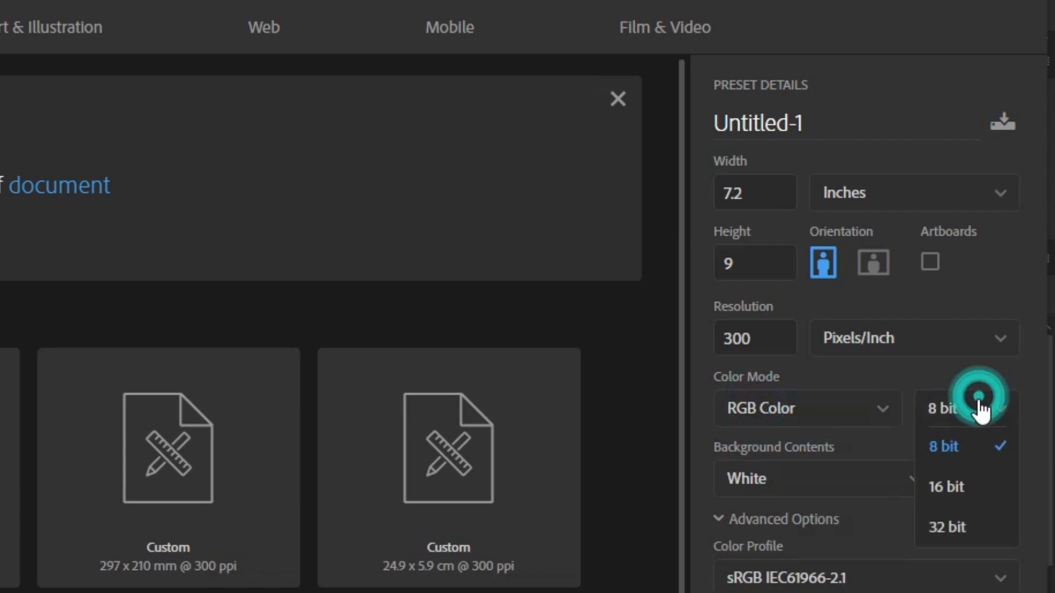
# Create the 7.2 × 9 inch, 300 ppi, 8-bit RGB document and place the red car image along the canvas's lower edge.
pyautogui.click(895, 549)
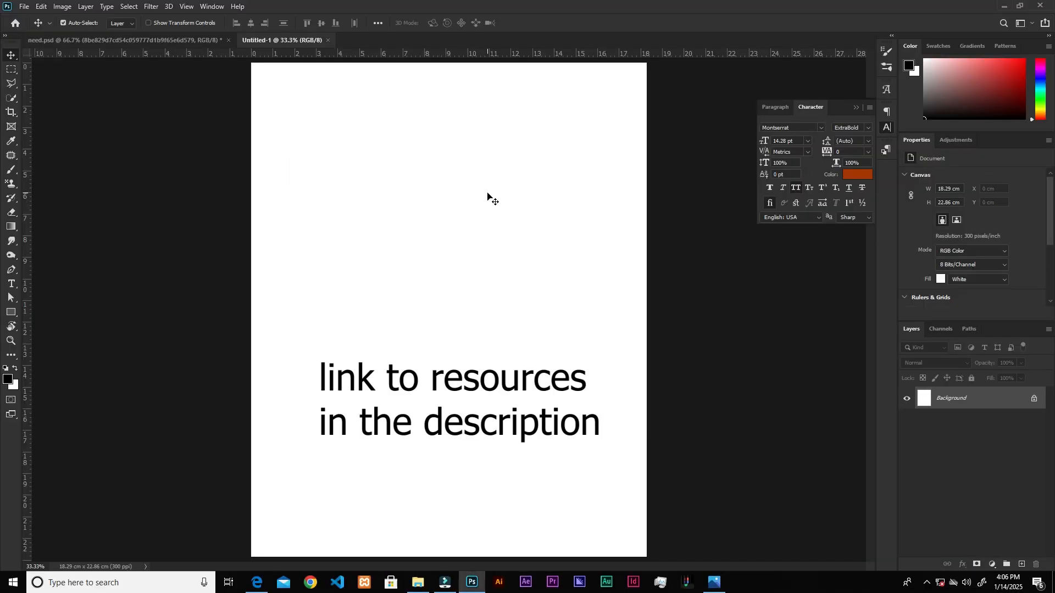
pyautogui.click(421, 585)
pyautogui.moveTo(352, 87); pyautogui.dragTo(497, 435)
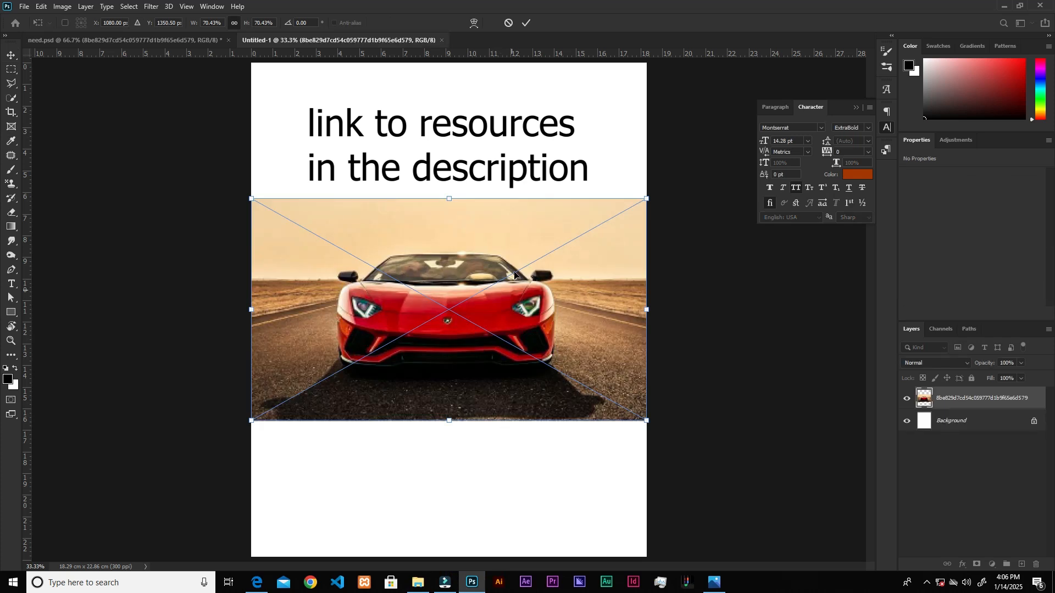
pyautogui.moveTo(512, 233); pyautogui.dragTo(510, 367)
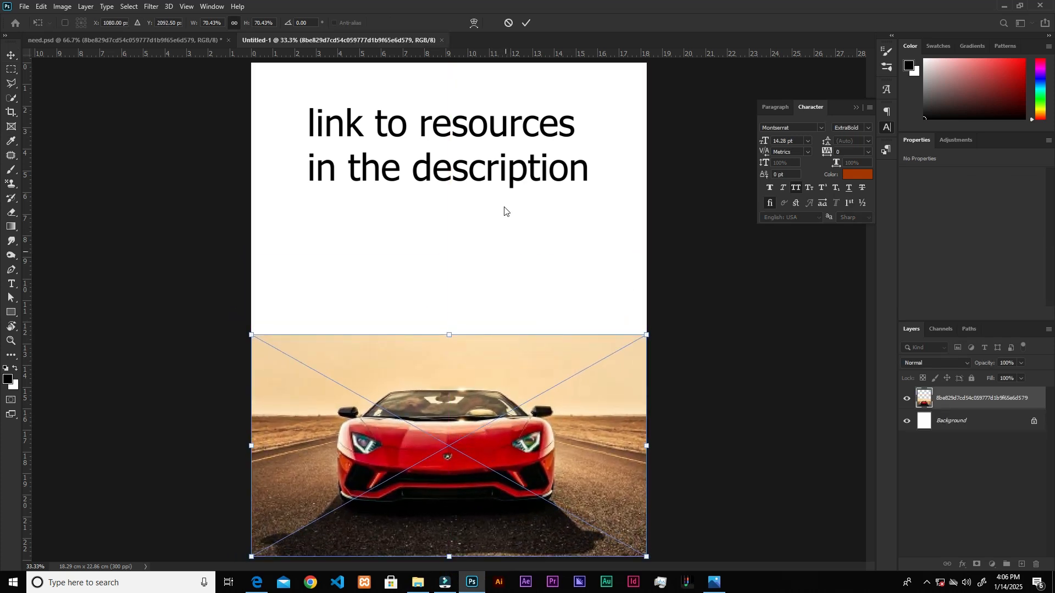
pyautogui.click(526, 22)
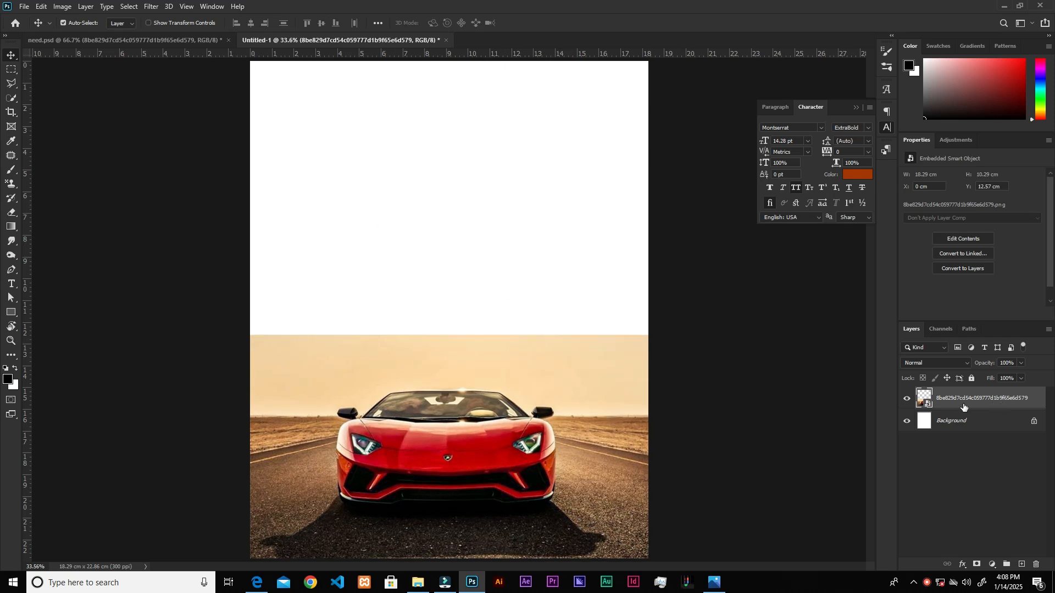
# Rasterize the car image layer and select the car with the Quick Selection tool's Select Subject command.
pyautogui.rightClick(987, 402)
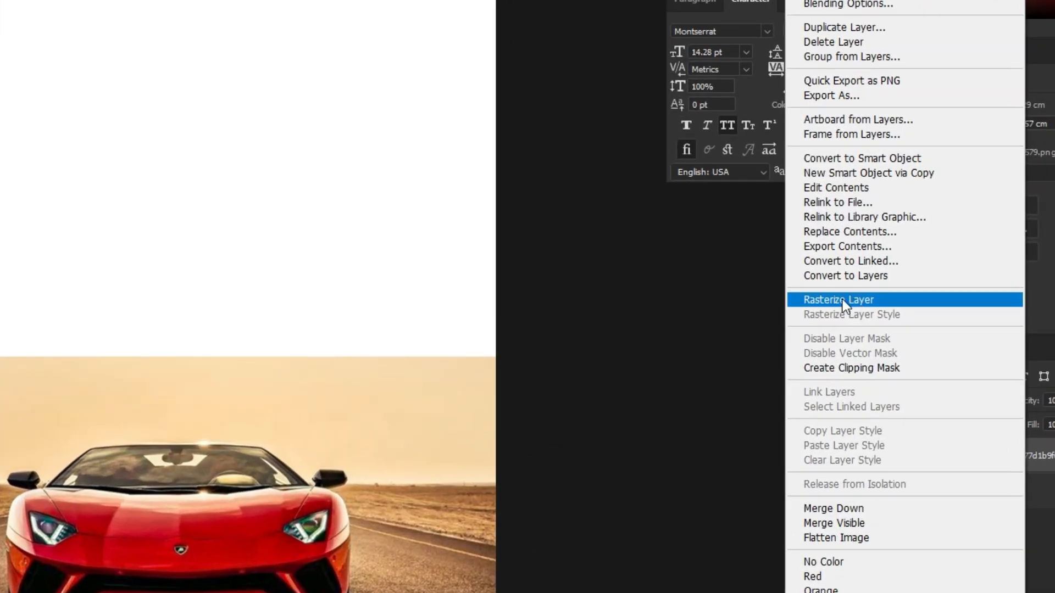
pyautogui.click(856, 299)
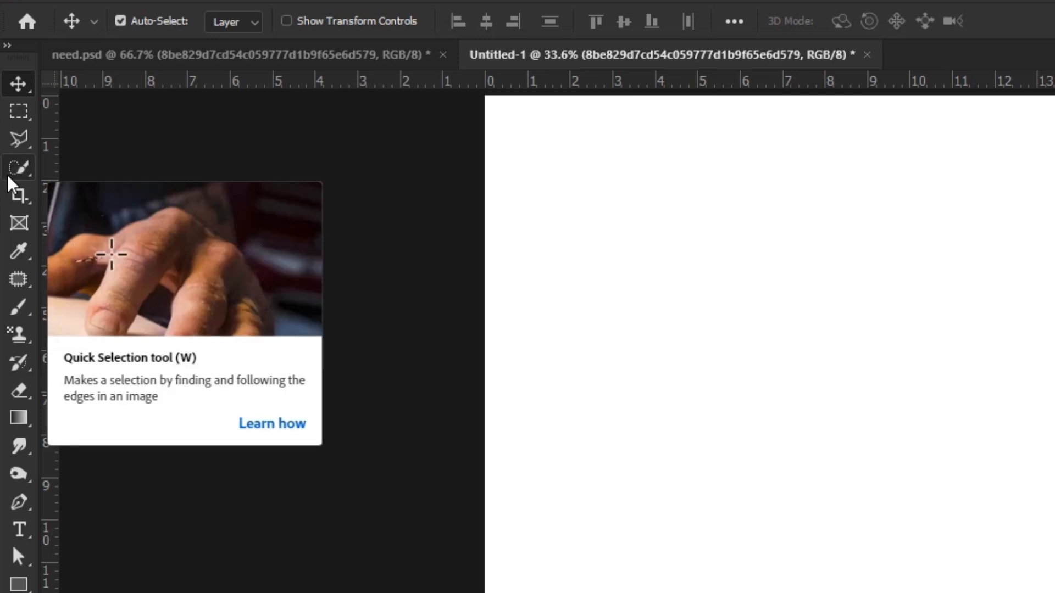
pyautogui.click(13, 168)
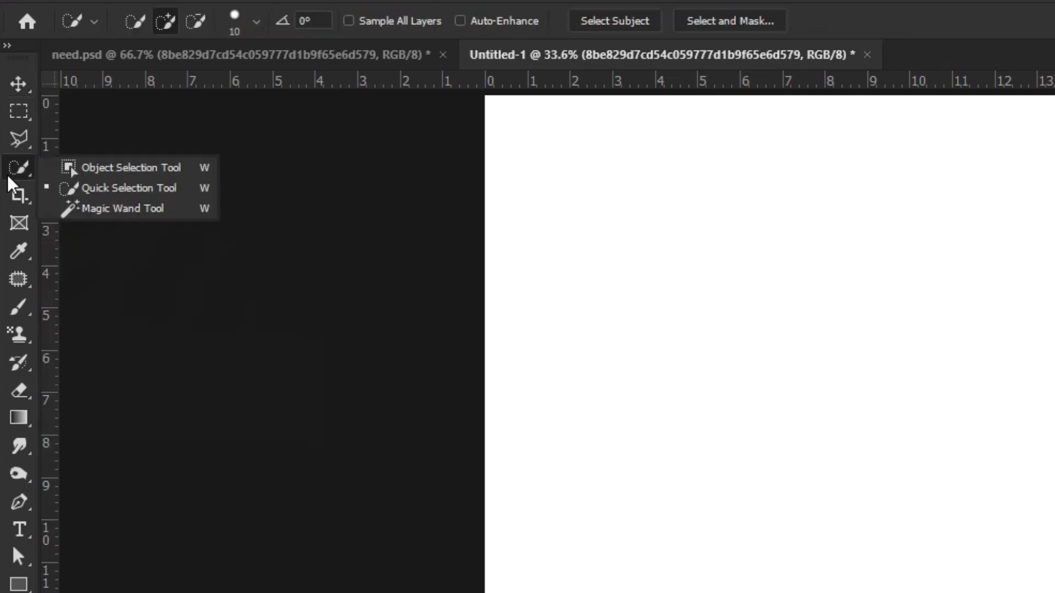
pyautogui.click(117, 194)
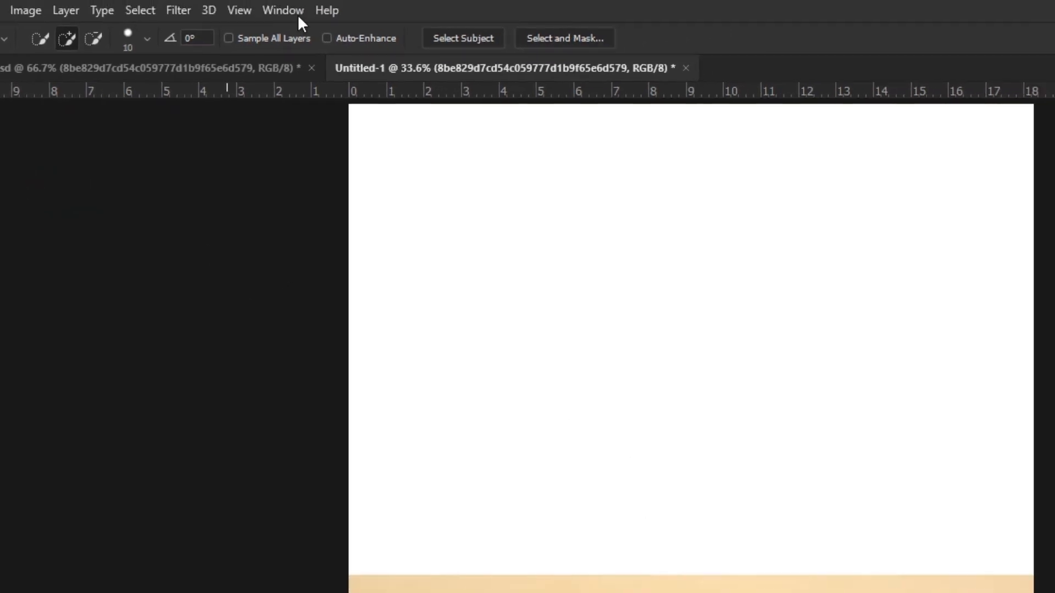
pyautogui.click(469, 38)
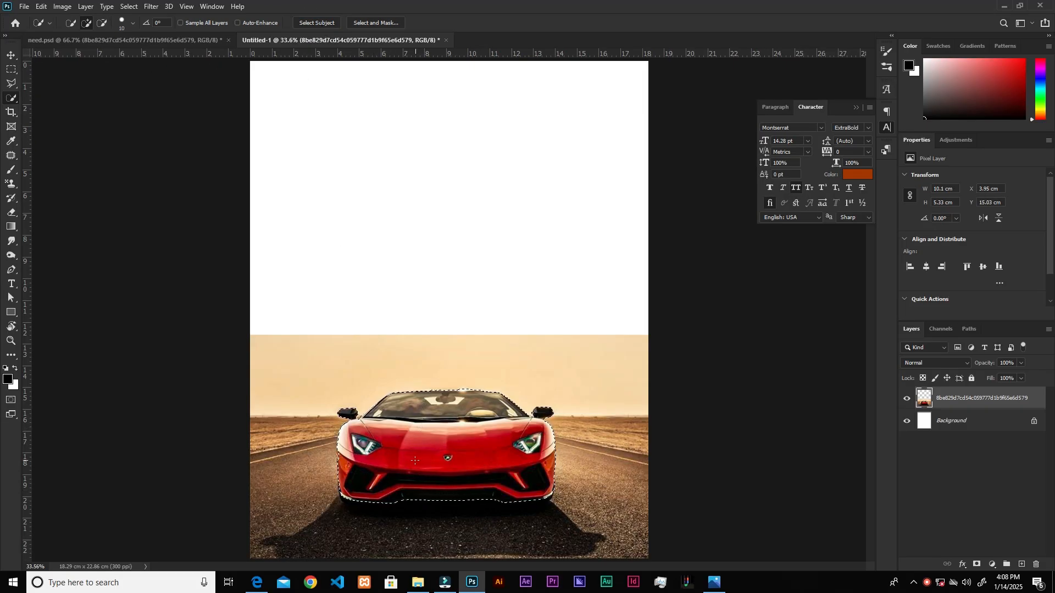
# Expand the car selection by 3 pixels.
pyautogui.scroll(3, 409, 491)
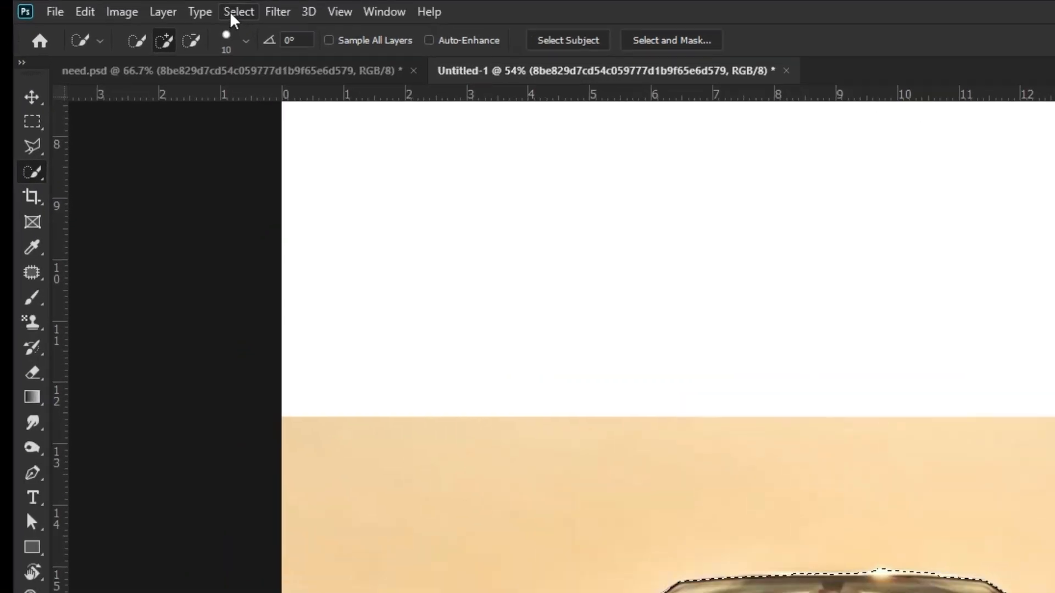
pyautogui.click(129, 6)
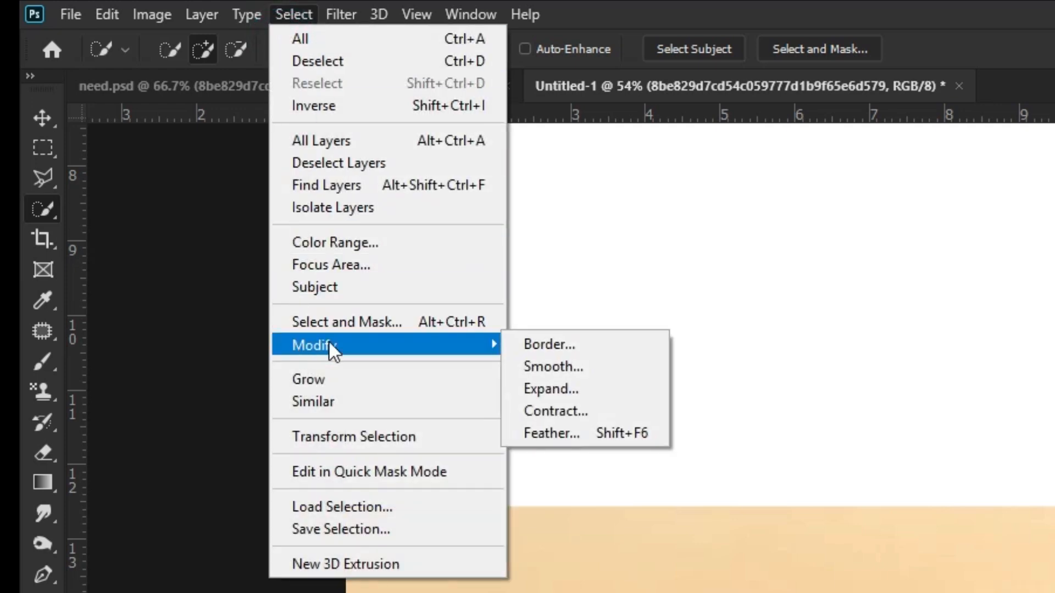
pyautogui.moveTo(500, 344)
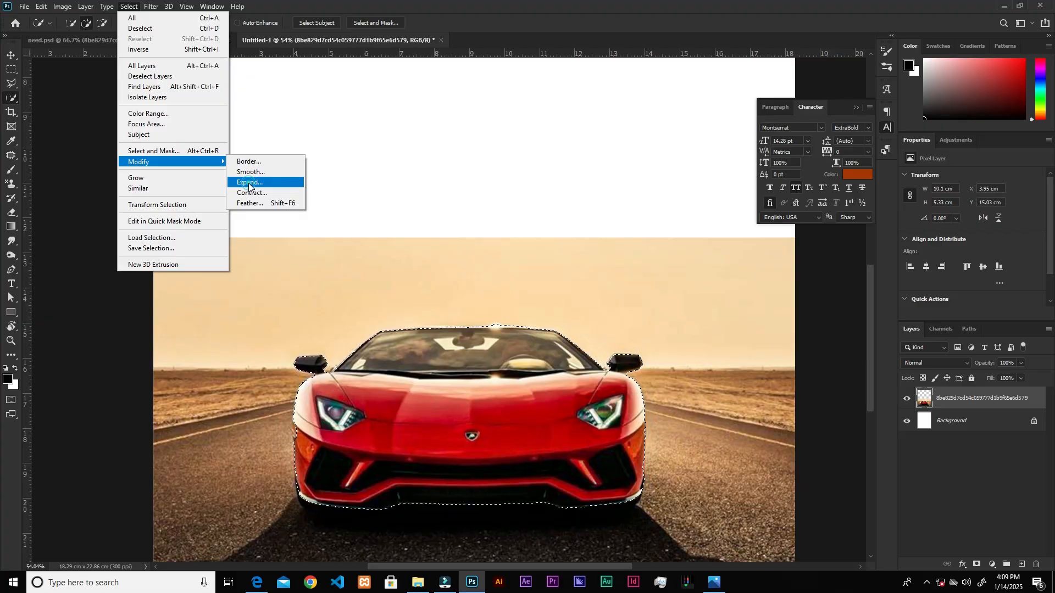
pyautogui.click(512, 366)
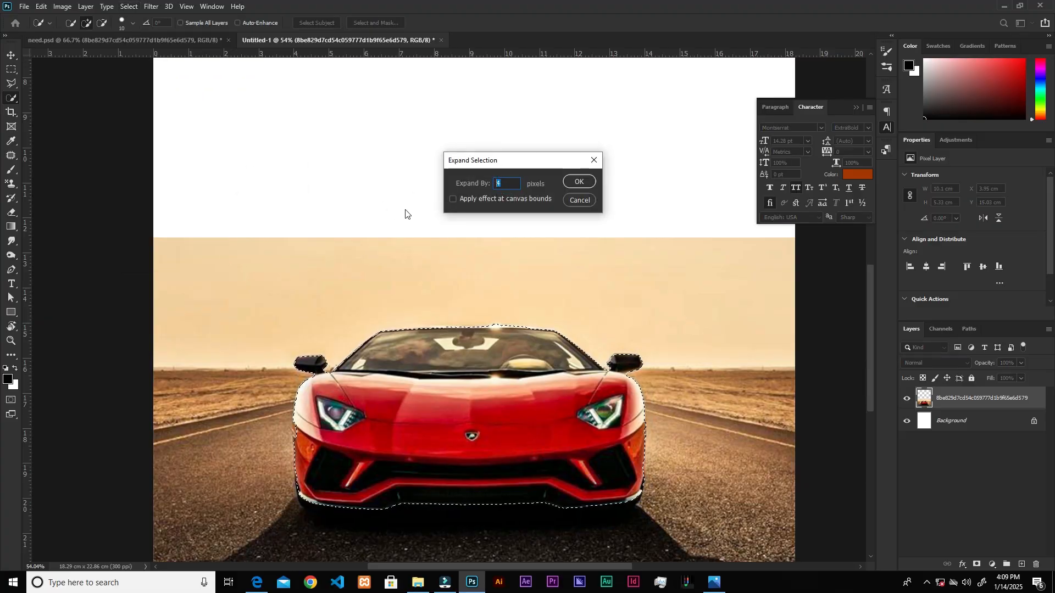
pyautogui.write('3')
pyautogui.click(578, 182)
# Compare the selection outline around the car's mirror before and after the expansion by undoing and redoing it.
pyautogui.scroll(10, 325, 346)
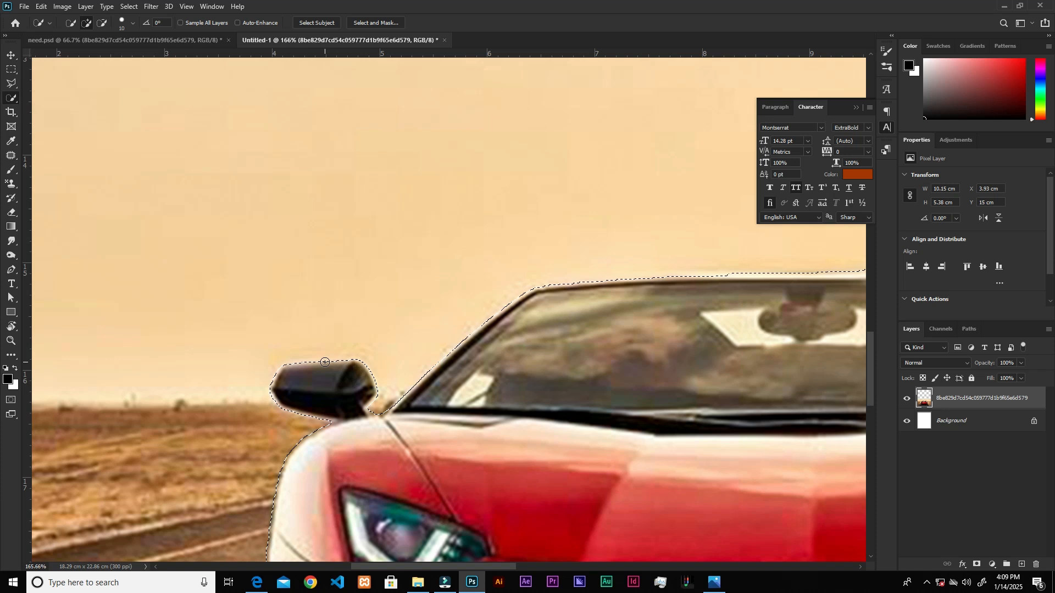
pyautogui.hotkey('ctrl', 'z')
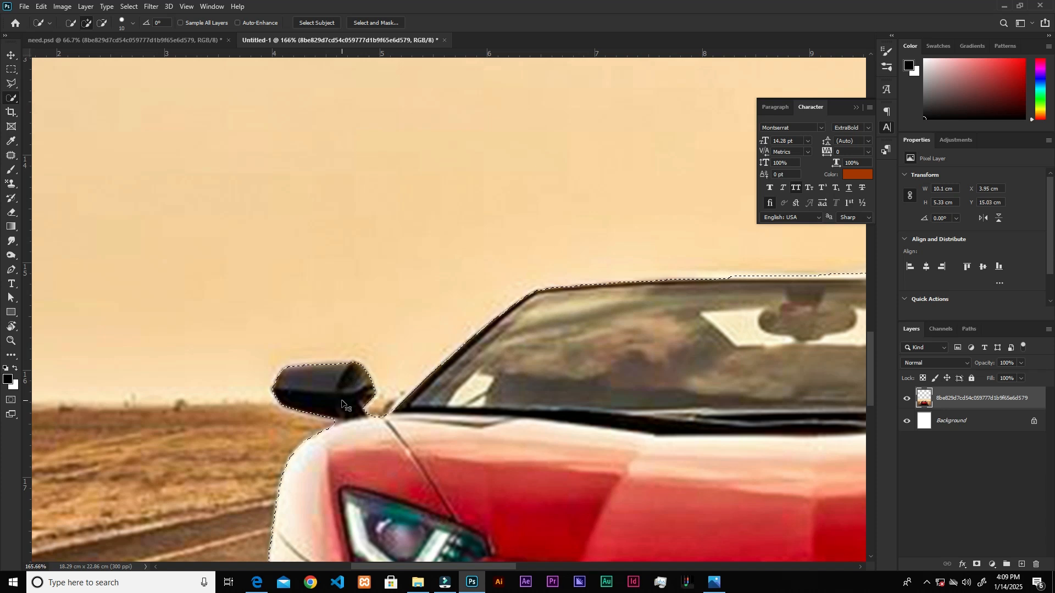
pyautogui.hotkey('ctrl', 'z')
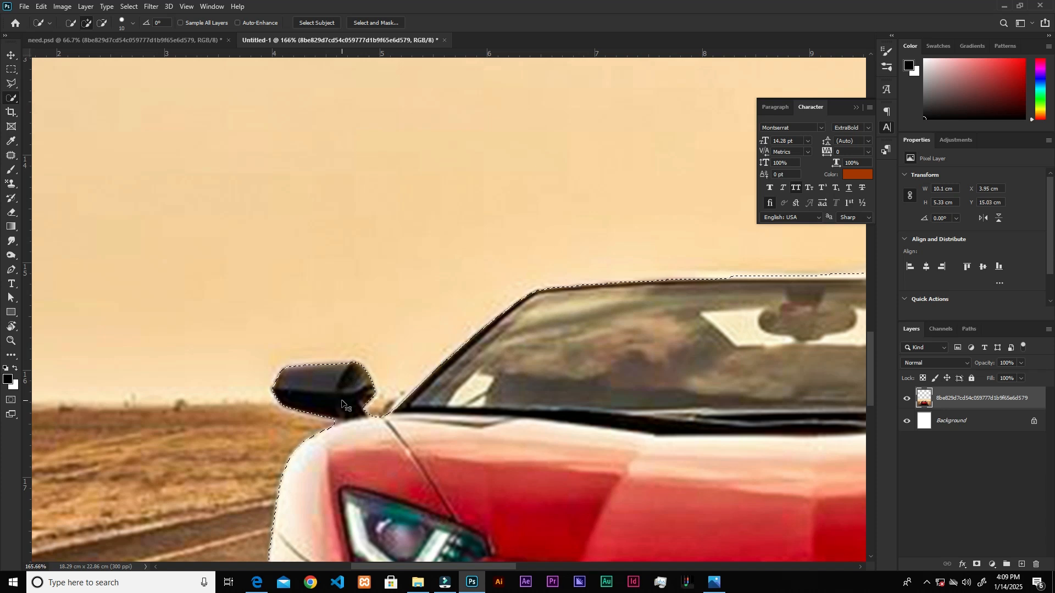
pyautogui.hotkey('ctrl', 'shift', 'z')
pyautogui.hotkey('ctrl', 'shift', 'z')
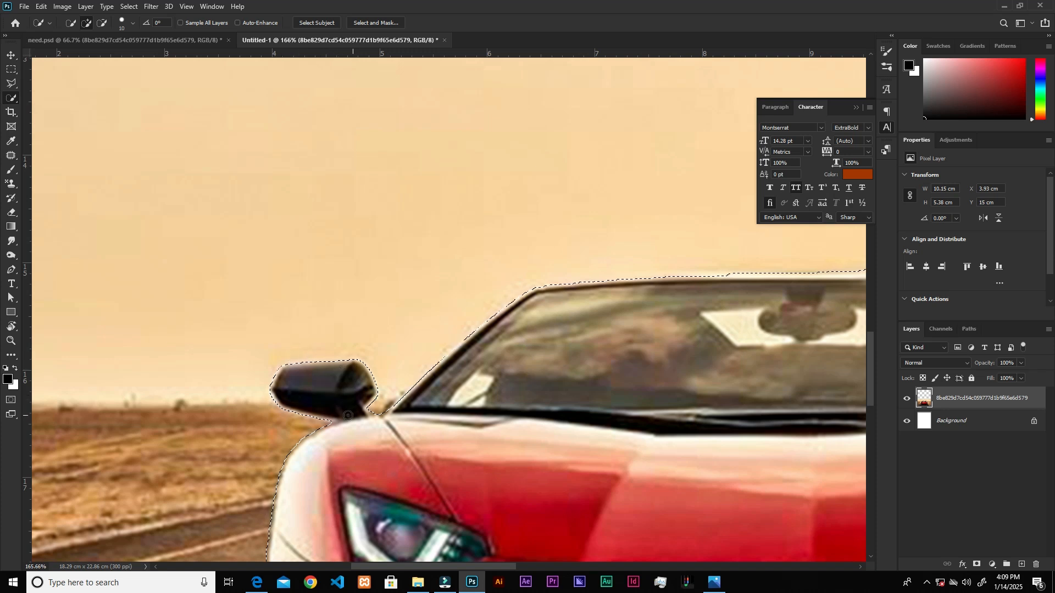
# Collapse the Character panel to clear the view of the selected car.
pyautogui.scroll(-5, 438, 311)
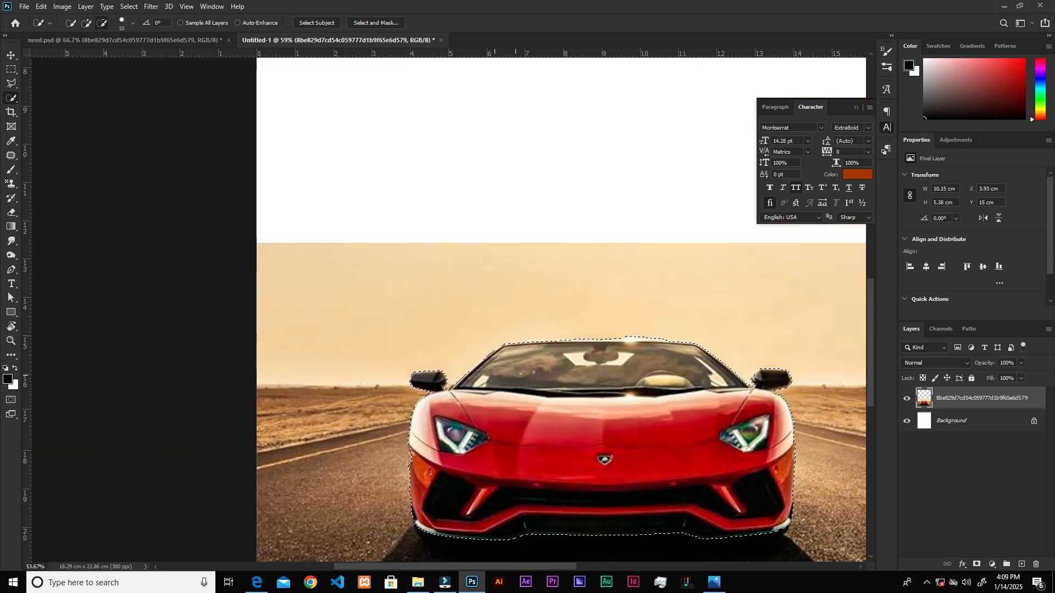
pyautogui.scroll(-1, 528, 373)
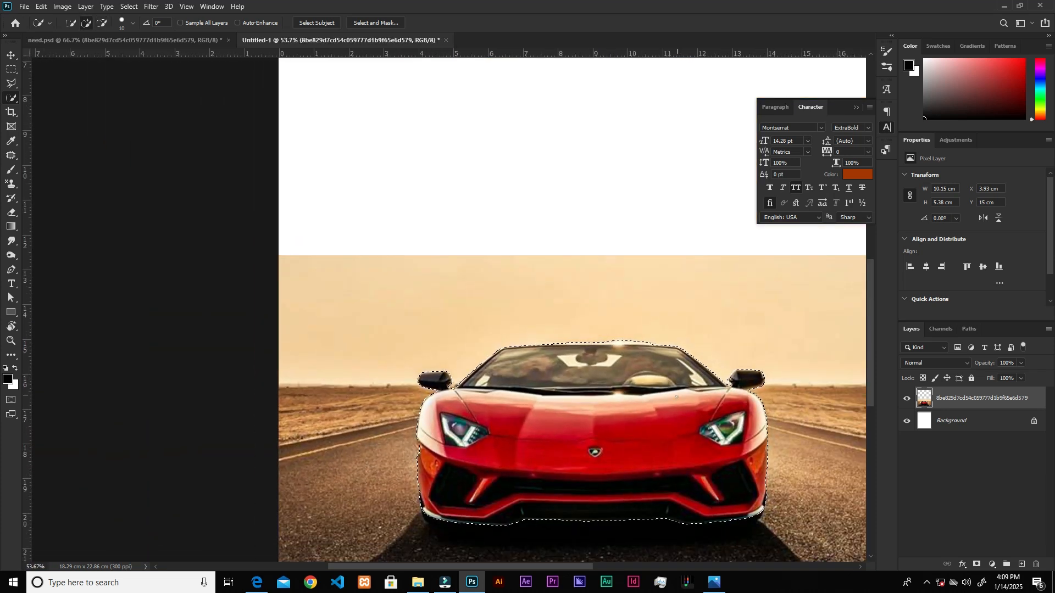
pyautogui.click(858, 108)
pyautogui.moveTo(711, 292); pyautogui.dragTo(592, 215)
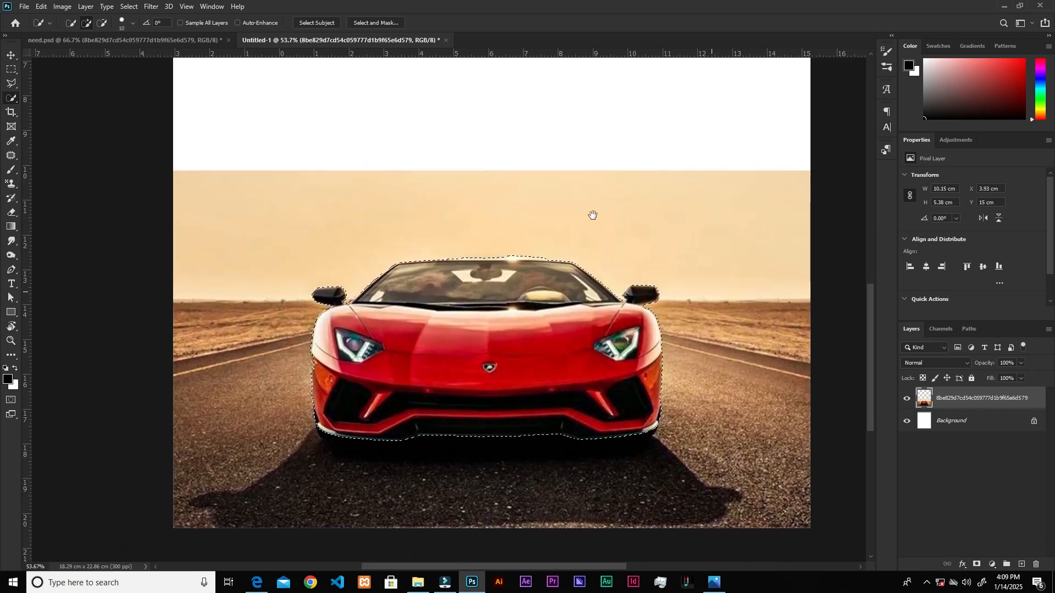
pyautogui.rightClick(499, 288)
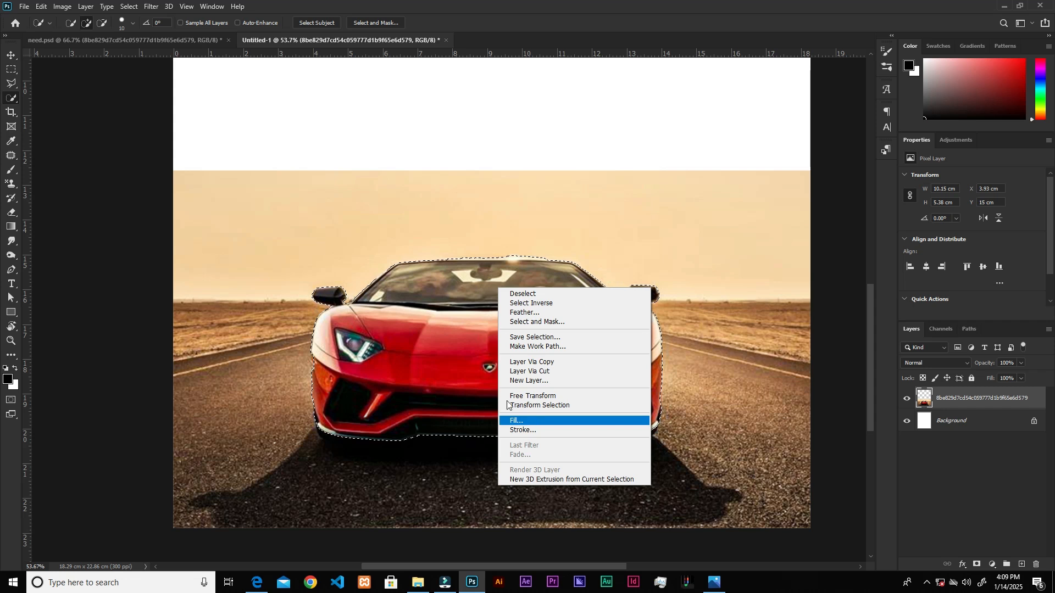
pyautogui.click(13, 104)
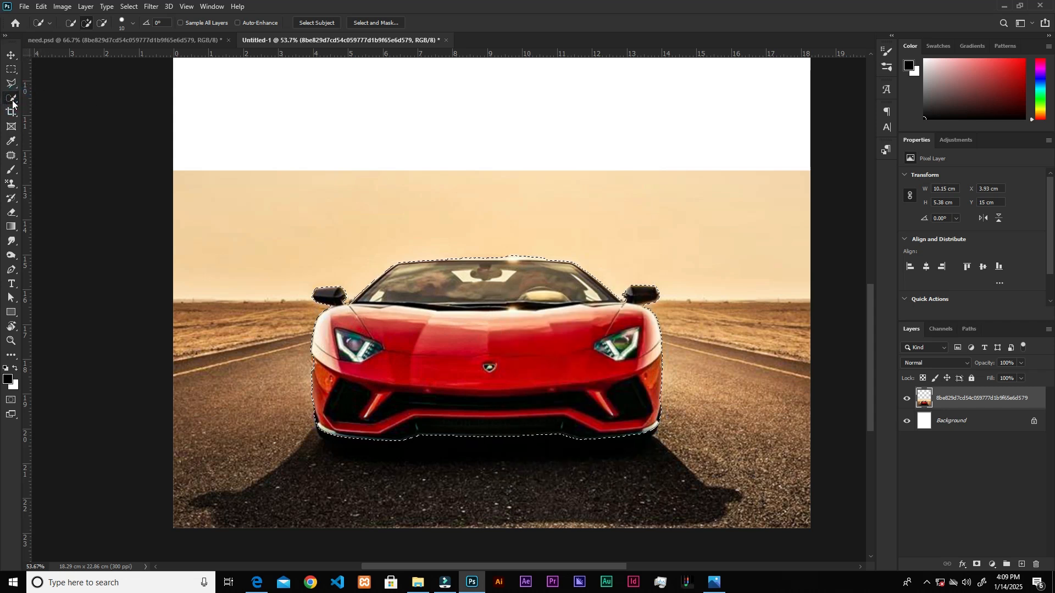
pyautogui.click(11, 56)
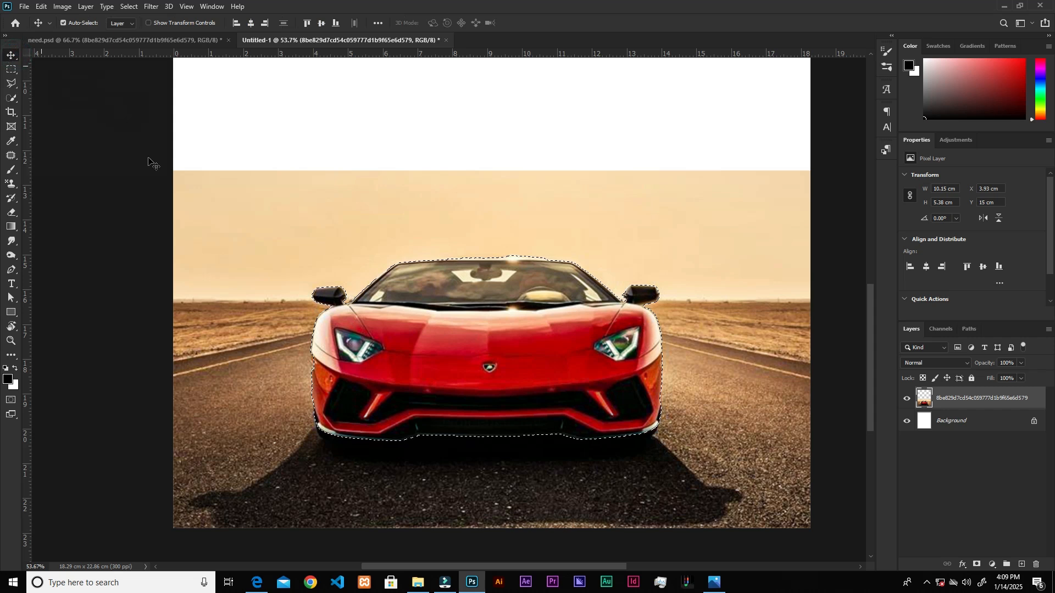
pyautogui.rightClick(418, 270)
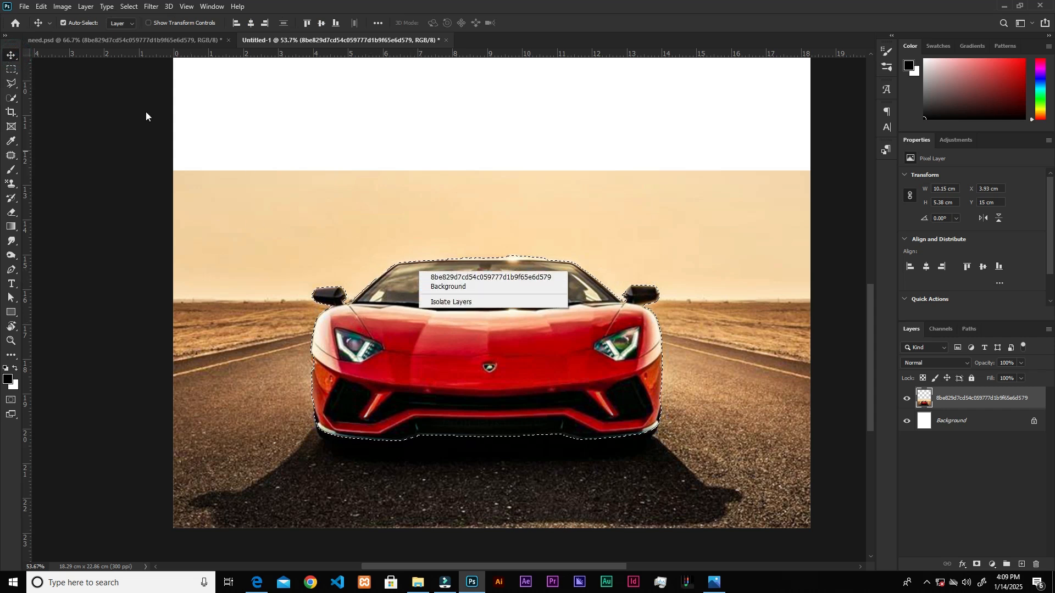
pyautogui.click(15, 98)
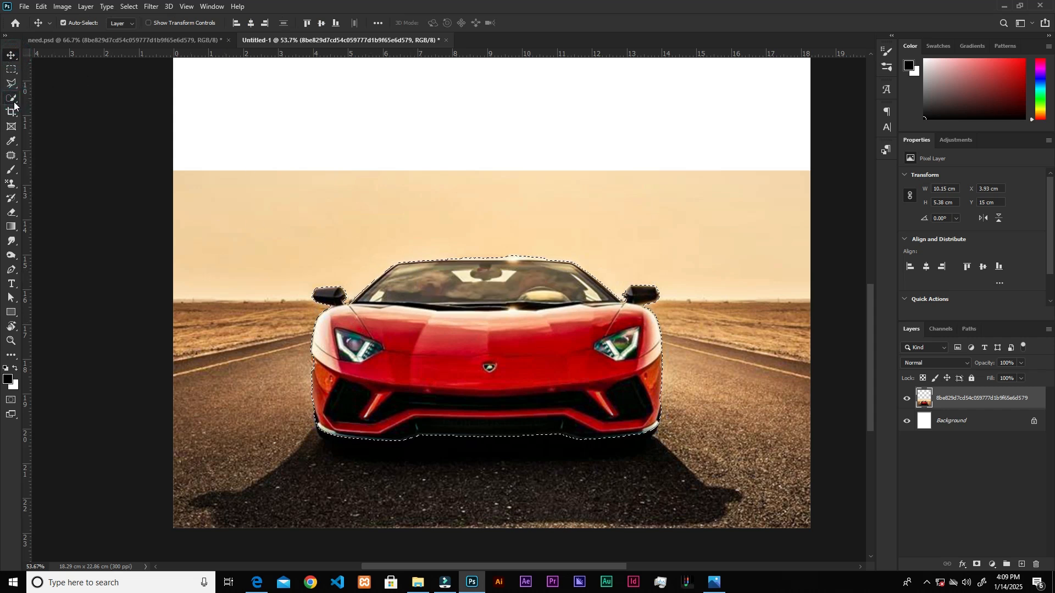
pyautogui.click(14, 100)
# Remove the car by filling its selection with Content-Aware in Normal mode at 100% opacity, and deselect.
pyautogui.rightClick(465, 327)
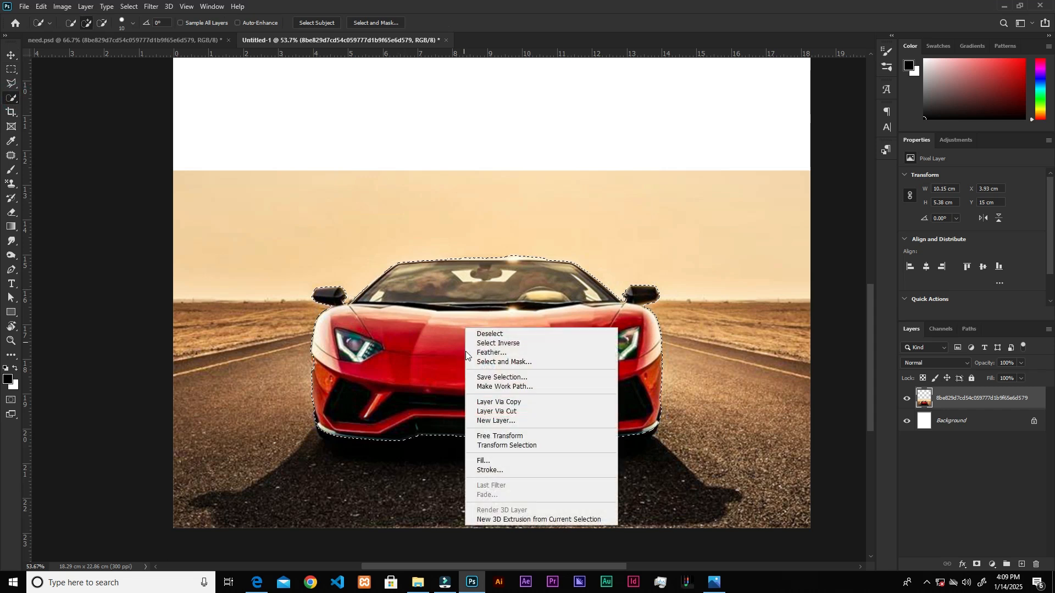
pyautogui.click(485, 462)
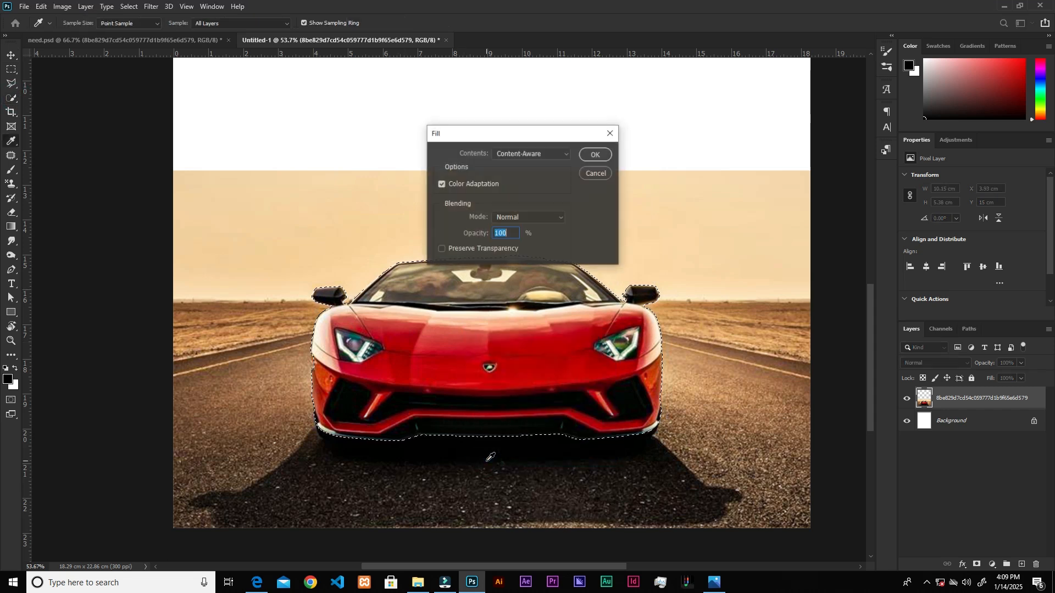
pyautogui.click(570, 156)
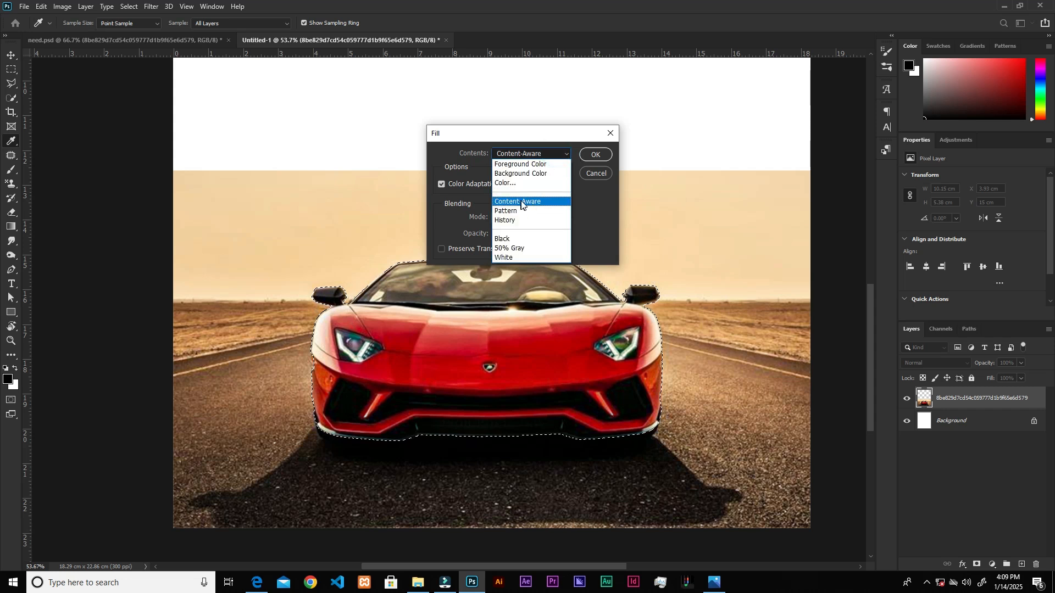
pyautogui.click(521, 202)
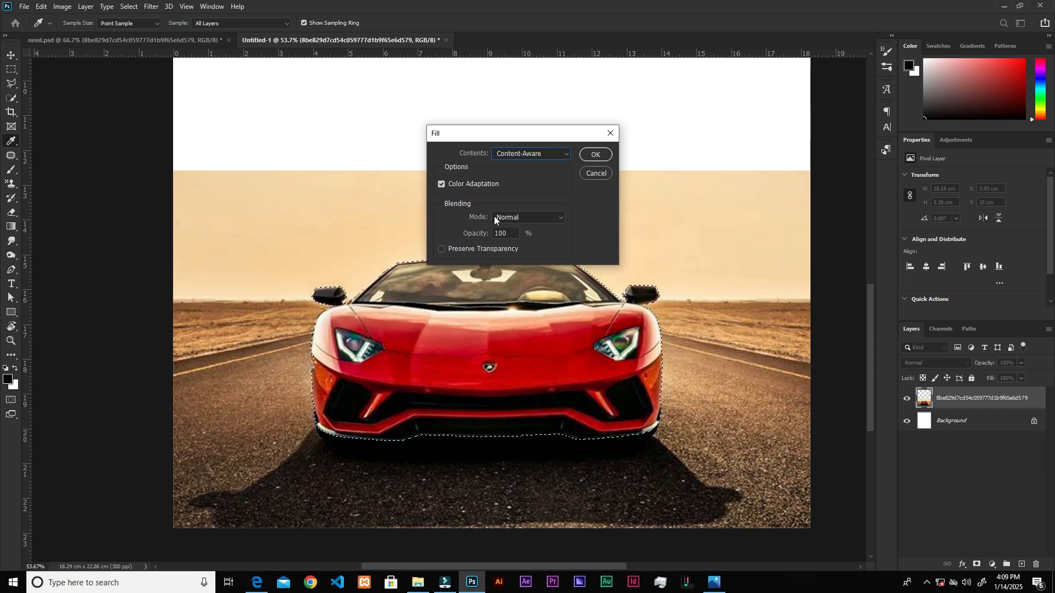
pyautogui.click(596, 154)
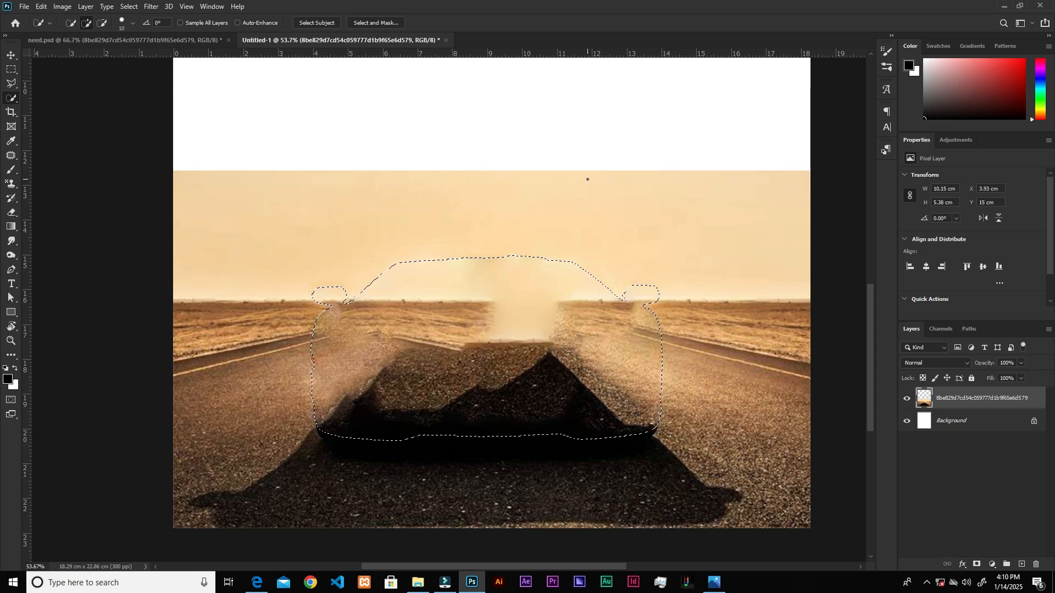
pyautogui.rightClick(447, 295)
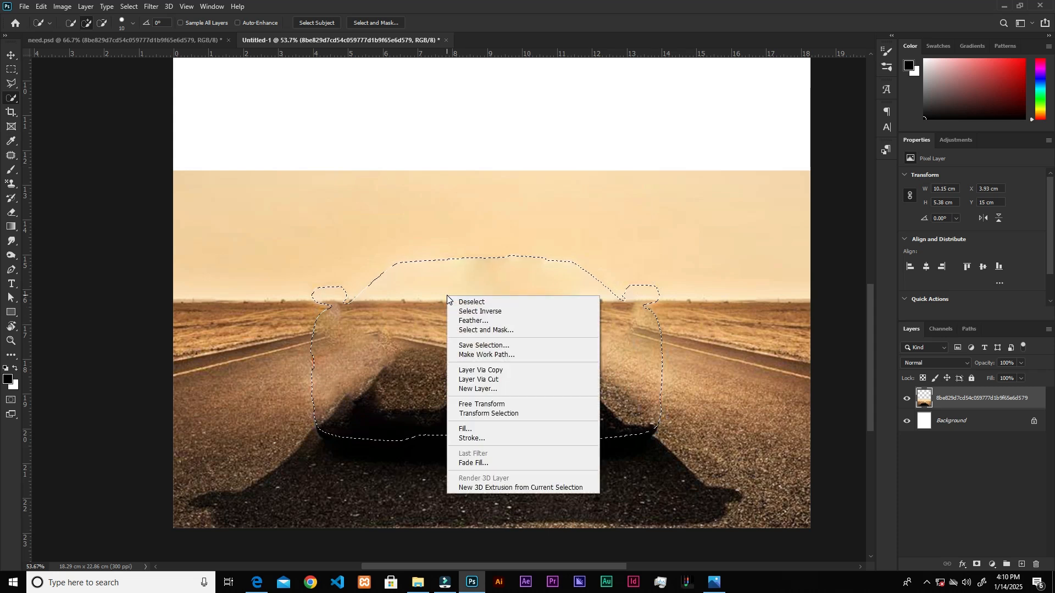
pyautogui.click(475, 303)
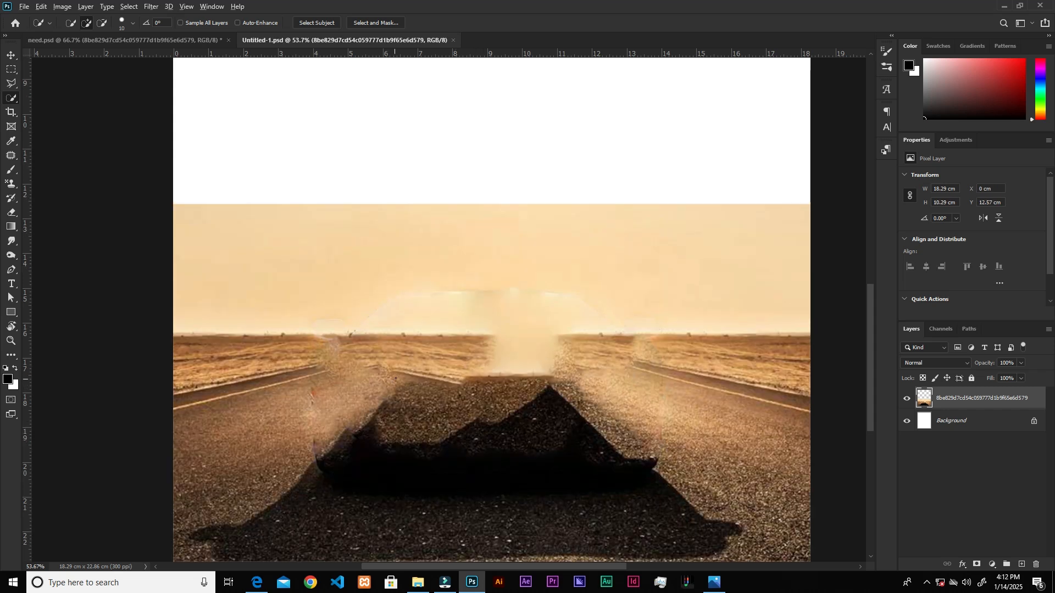
# Select the canvas's blank upper area plus a strip of sky with the Rectangular Marquee, about 18.29 × 14.54 cm.
pyautogui.scroll(-3, 396, 378)
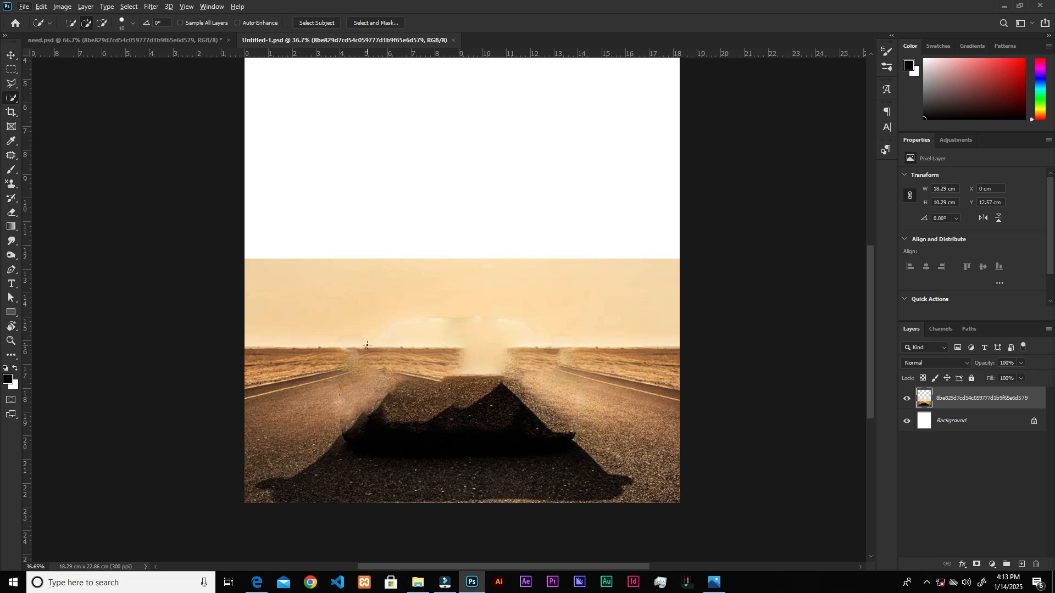
pyautogui.scroll(-1, 367, 345)
pyautogui.click(7, 70)
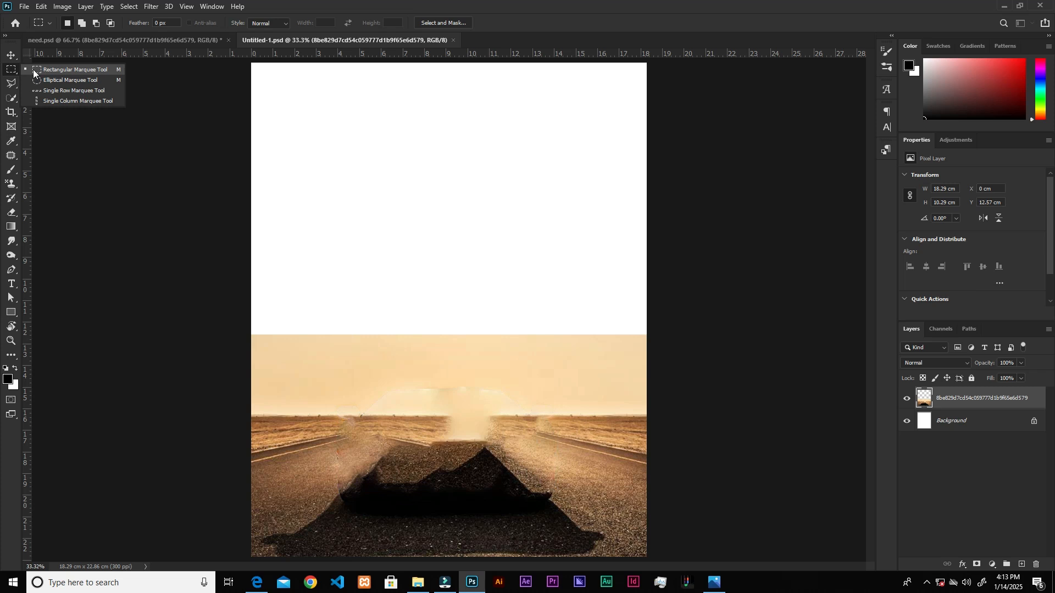
pyautogui.click(33, 70)
pyautogui.scroll(-1, 312, 118)
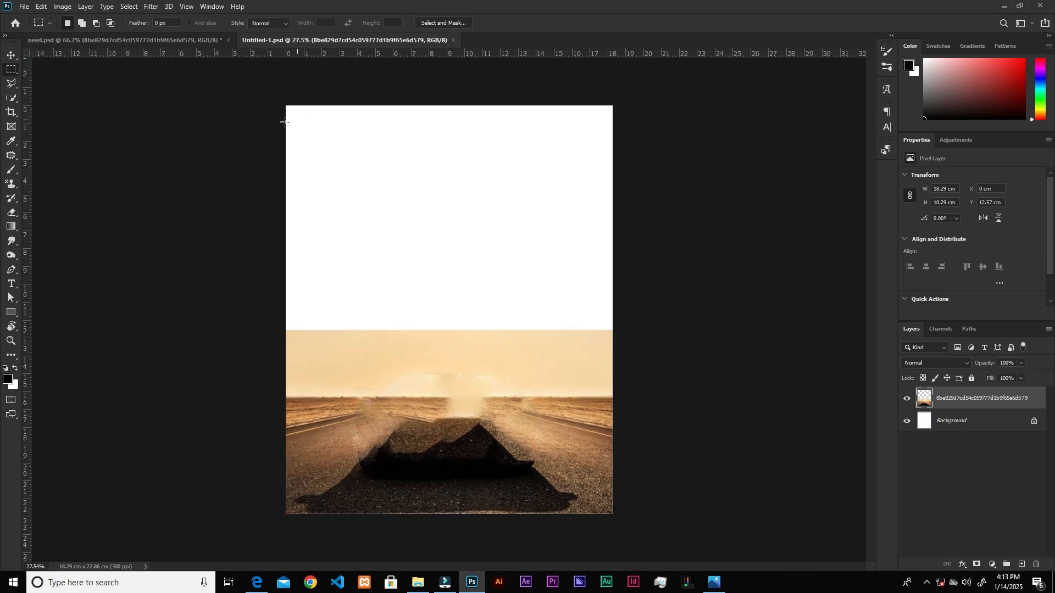
pyautogui.moveTo(278, 93); pyautogui.dragTo(642, 366)
pyautogui.scroll(2, 481, 338)
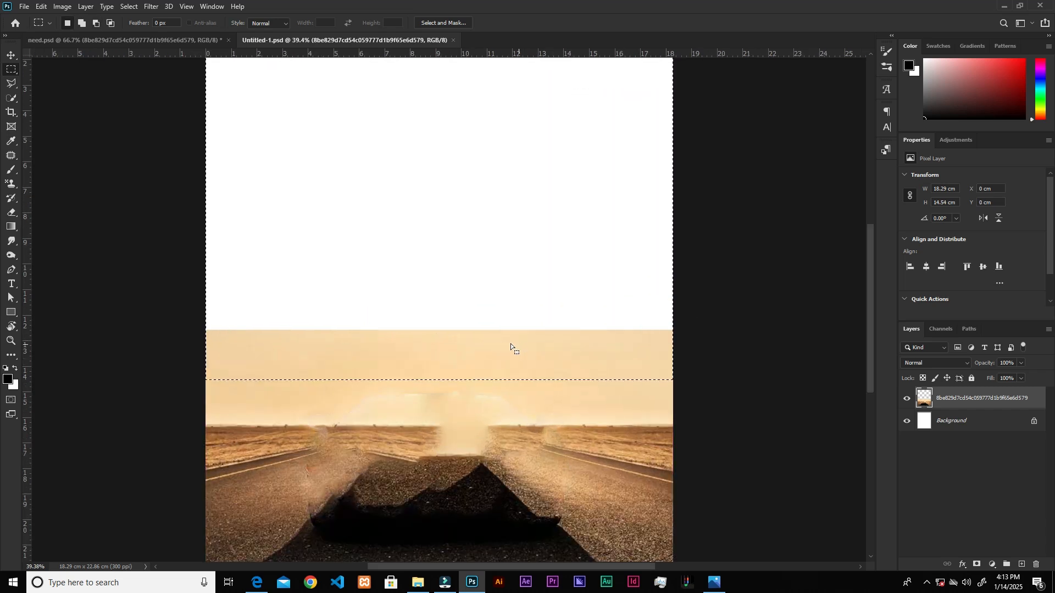
# Extend the sky over the blank canvas by filling the selected upper area with Content-Aware, and deselect.
pyautogui.scroll(-1, 460, 348)
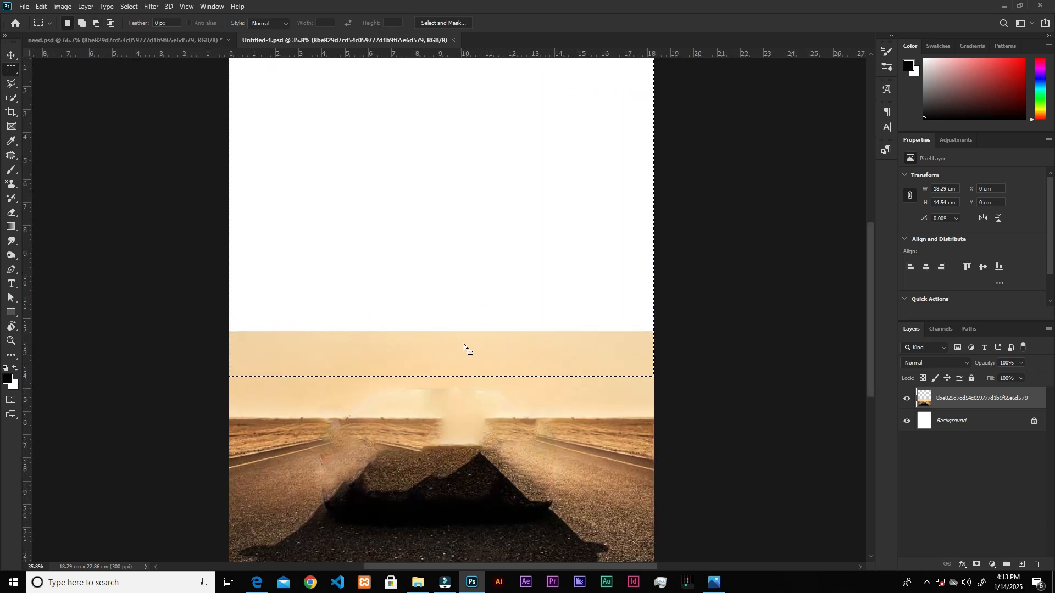
pyautogui.rightClick(467, 338)
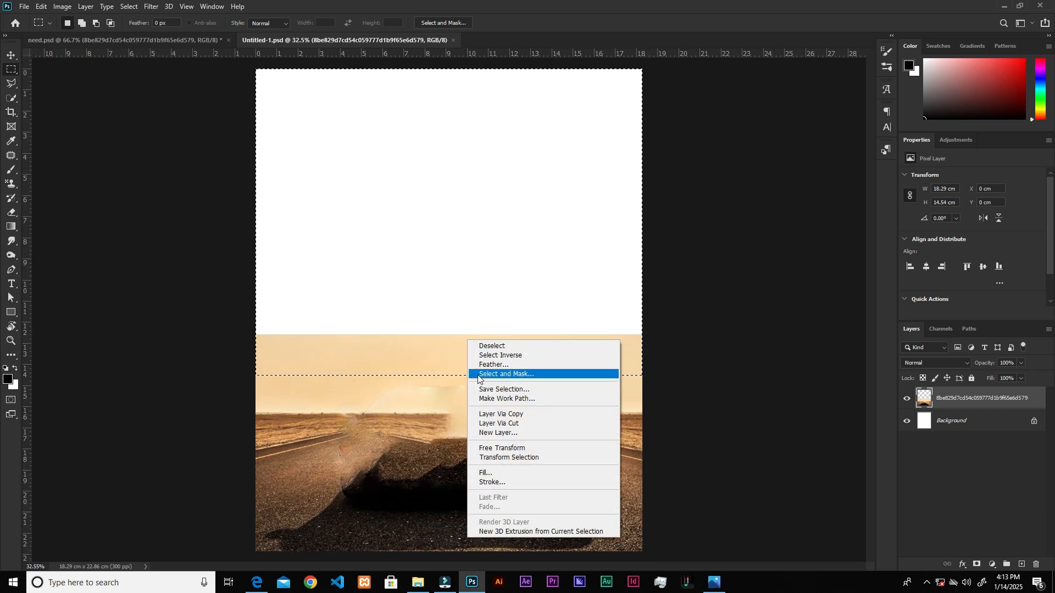
pyautogui.click(485, 473)
pyautogui.click(589, 155)
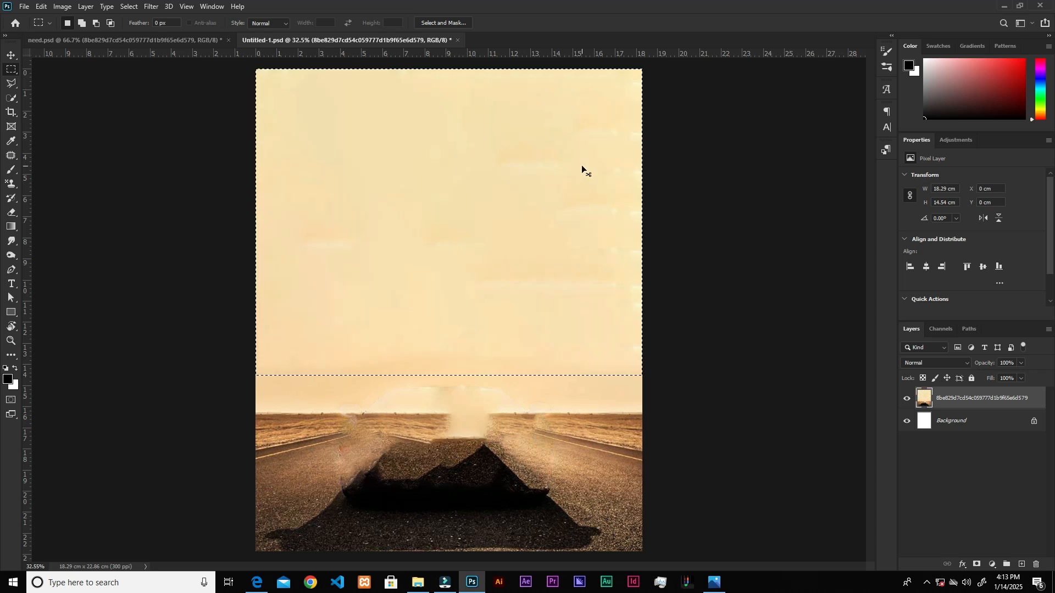
pyautogui.hotkey('ctrl', 'd')
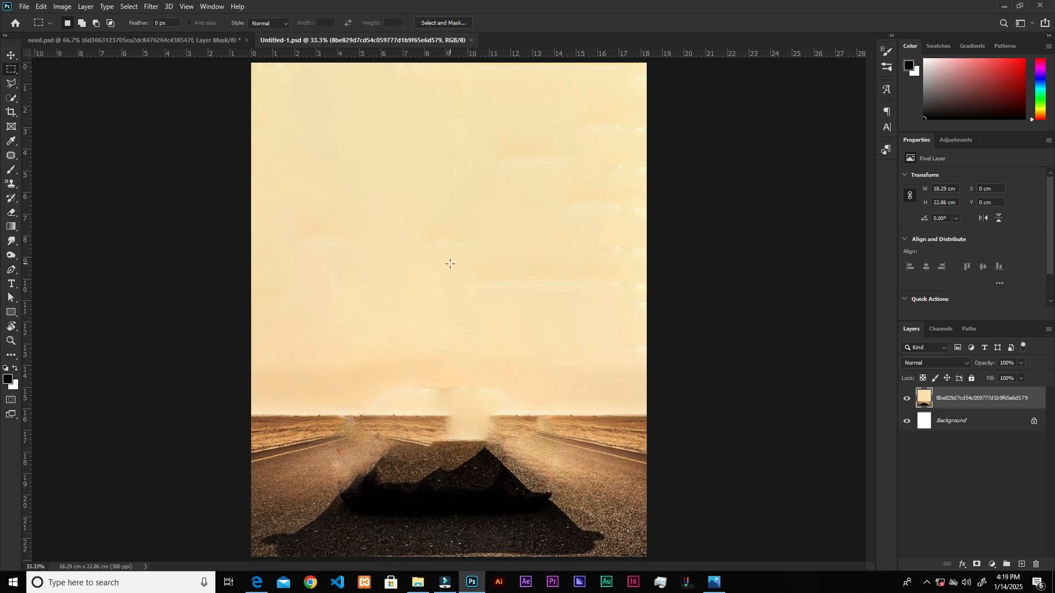
# Place the red car cutout PNG on the canvas, scale it to 48% and position it over the road shadow.
pyautogui.click(419, 581)
pyautogui.moveTo(286, 88); pyautogui.dragTo(482, 528)
pyautogui.moveTo(504, 227); pyautogui.dragTo(543, 352)
pyautogui.moveTo(685, 310); pyautogui.dragTo(539, 403)
pyautogui.moveTo(438, 447); pyautogui.dragTo(458, 410)
pyautogui.moveTo(564, 528); pyautogui.dragTo(578, 540)
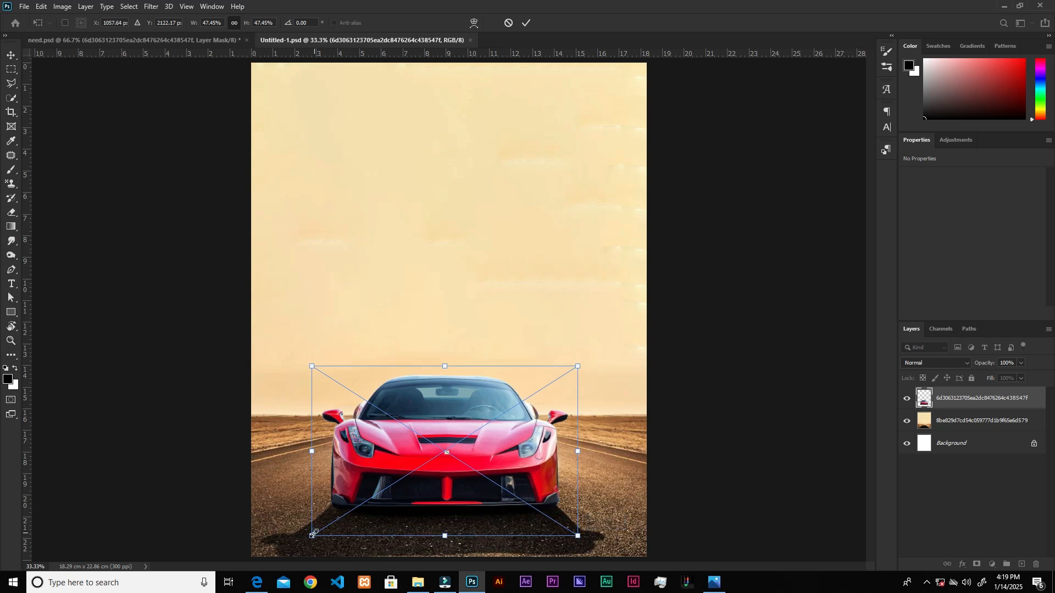
pyautogui.moveTo(313, 530); pyautogui.dragTo(311, 534)
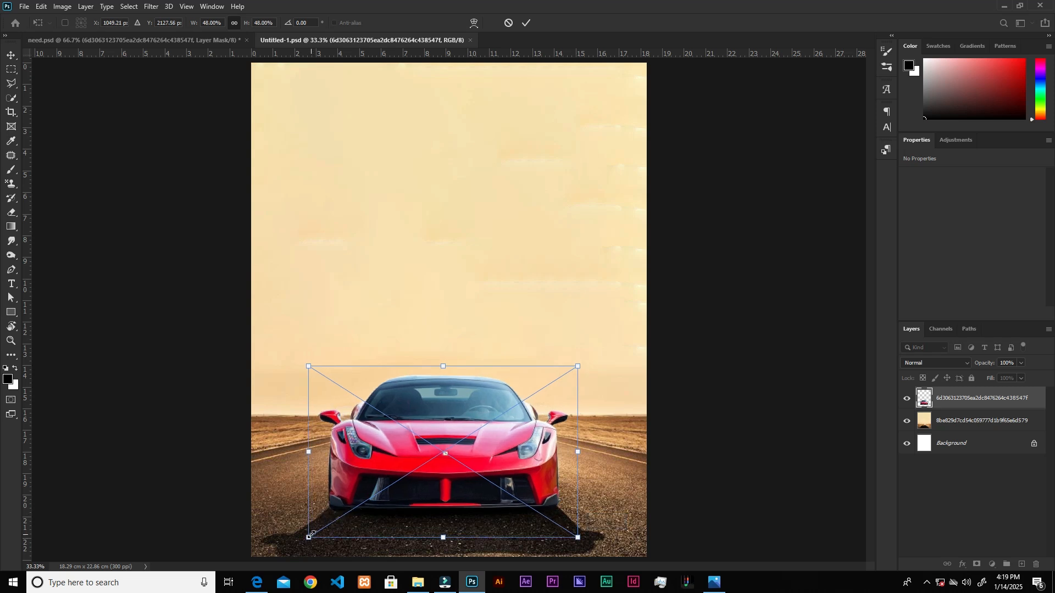
pyautogui.click(525, 23)
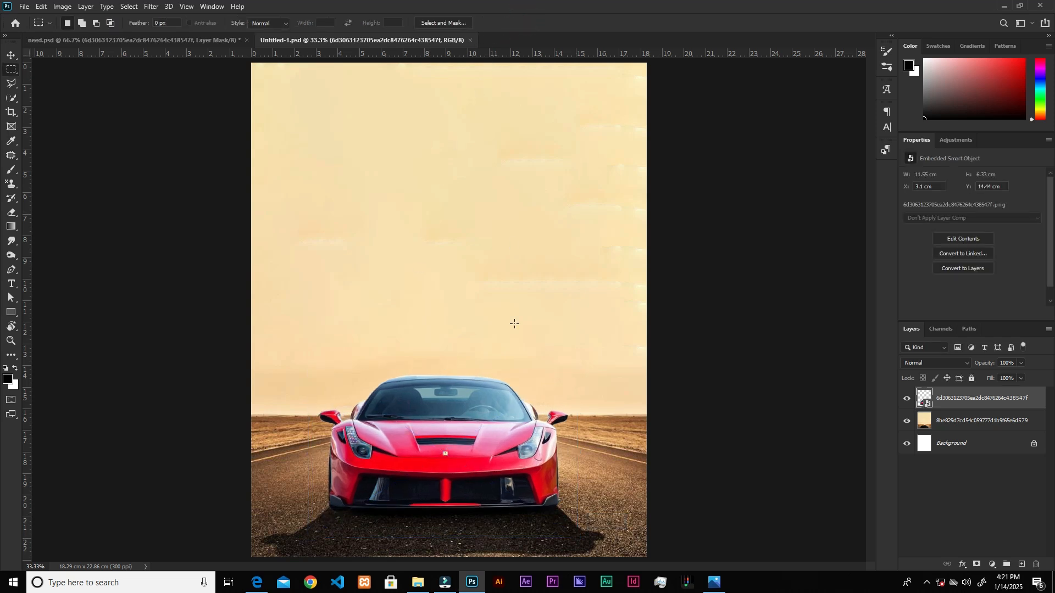
# Compare the road with and without the red car by toggling the car layer's visibility.
pyautogui.scroll(4, 437, 505)
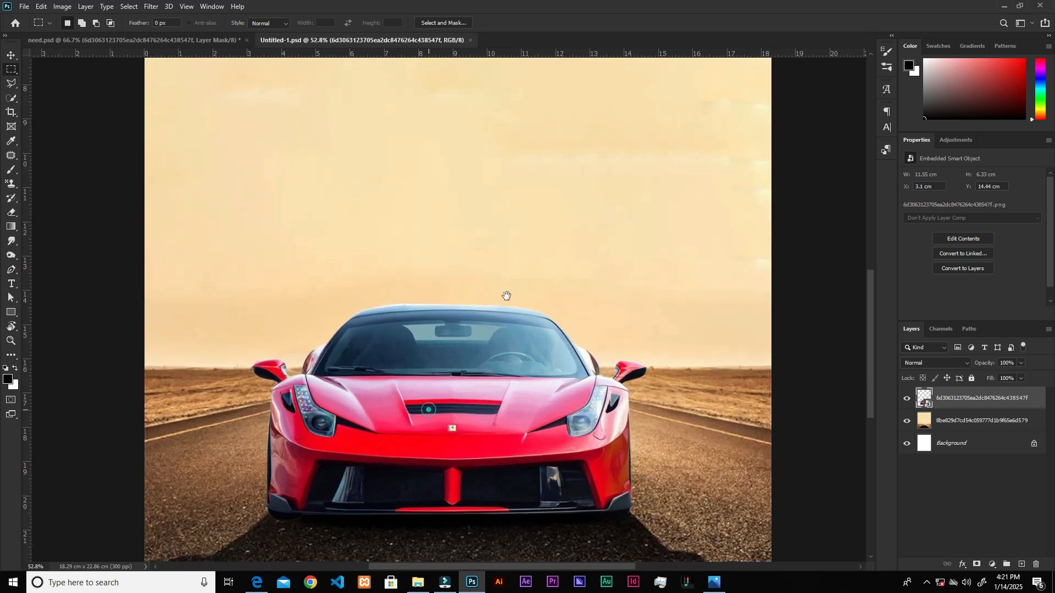
pyautogui.moveTo(323, 512); pyautogui.dragTo(403, 381)
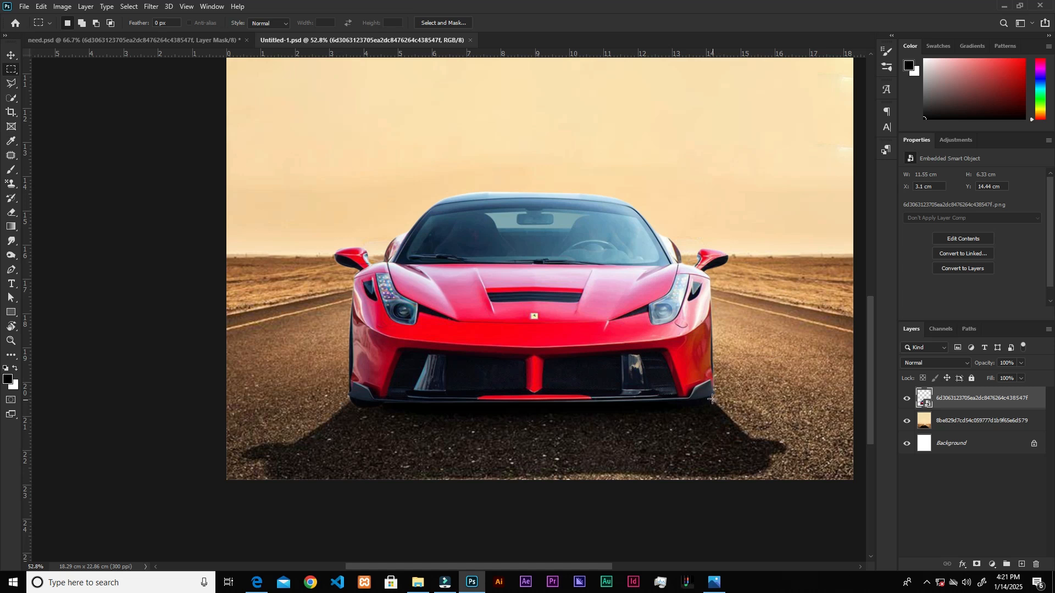
pyautogui.click(907, 400)
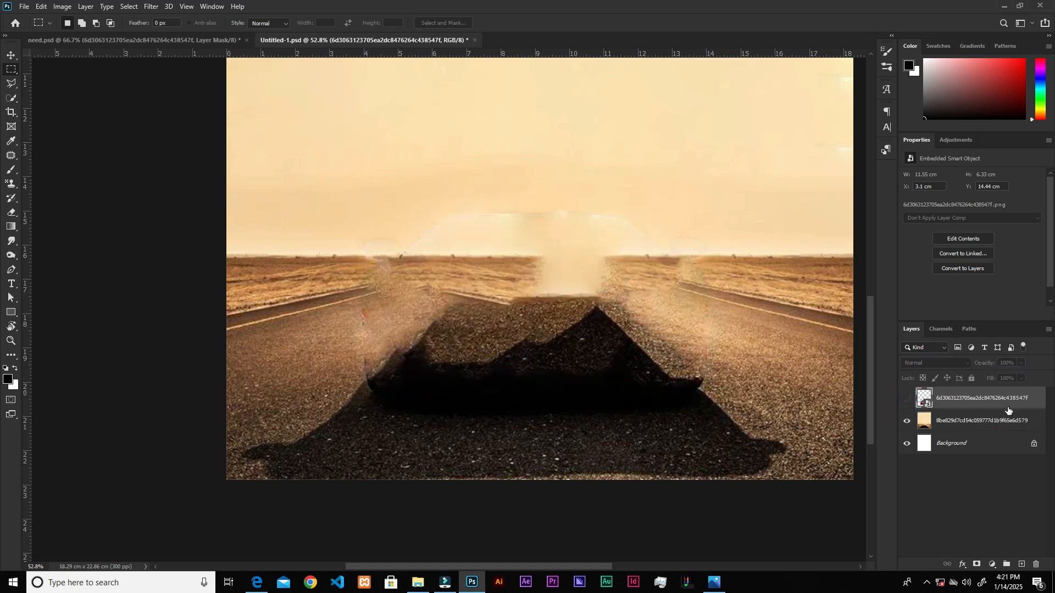
pyautogui.click(905, 397)
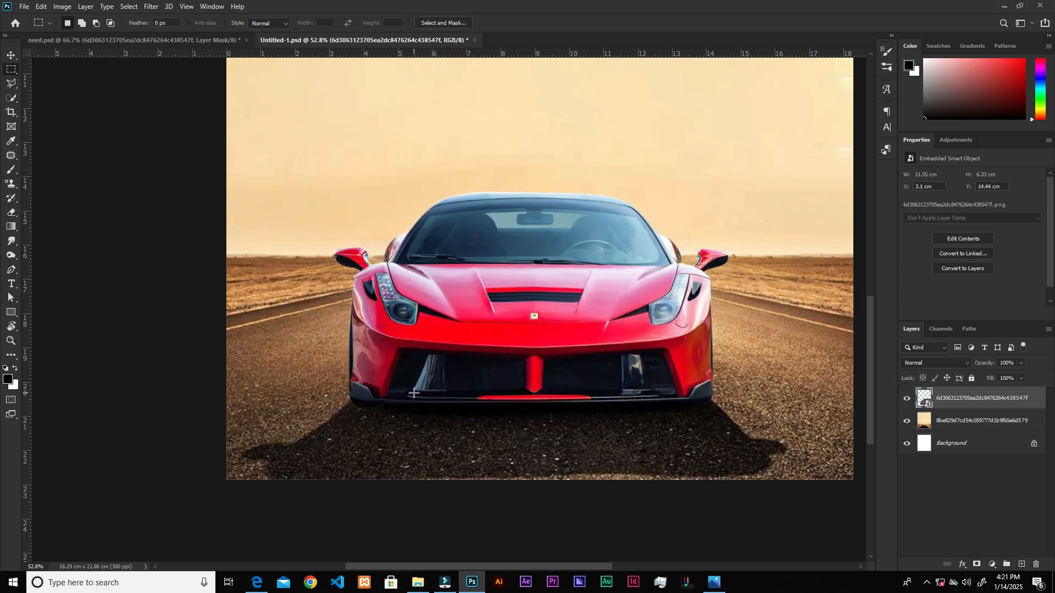
# Add a layer mask to the car and paint out the tyre bottoms below the front bumper with a black 100 px brush at 50% flow.
pyautogui.scroll(3, 413, 393)
pyautogui.moveTo(750, 324); pyautogui.dragTo(628, 285)
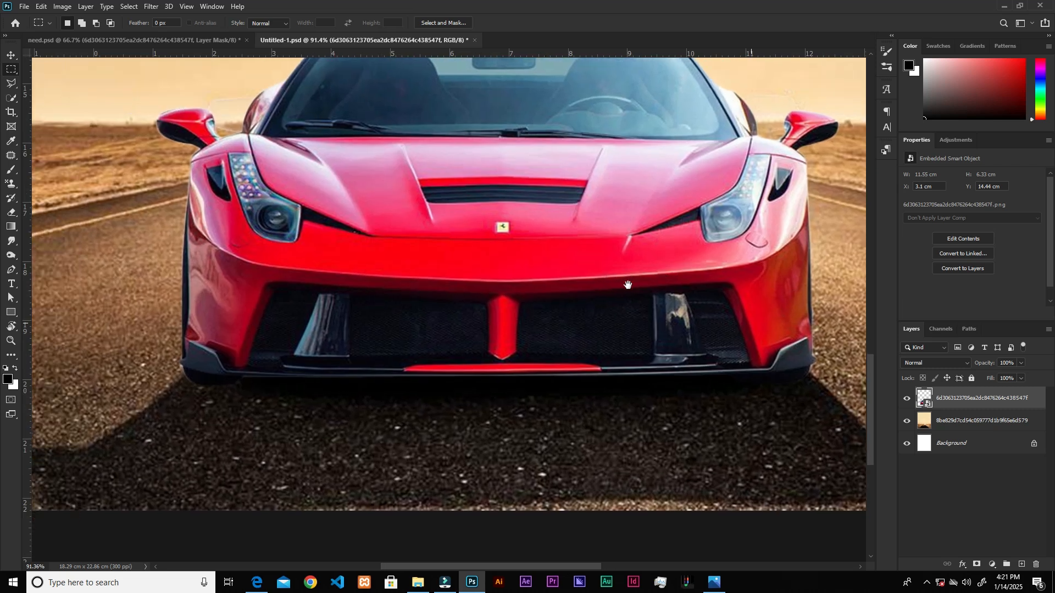
pyautogui.click(977, 564)
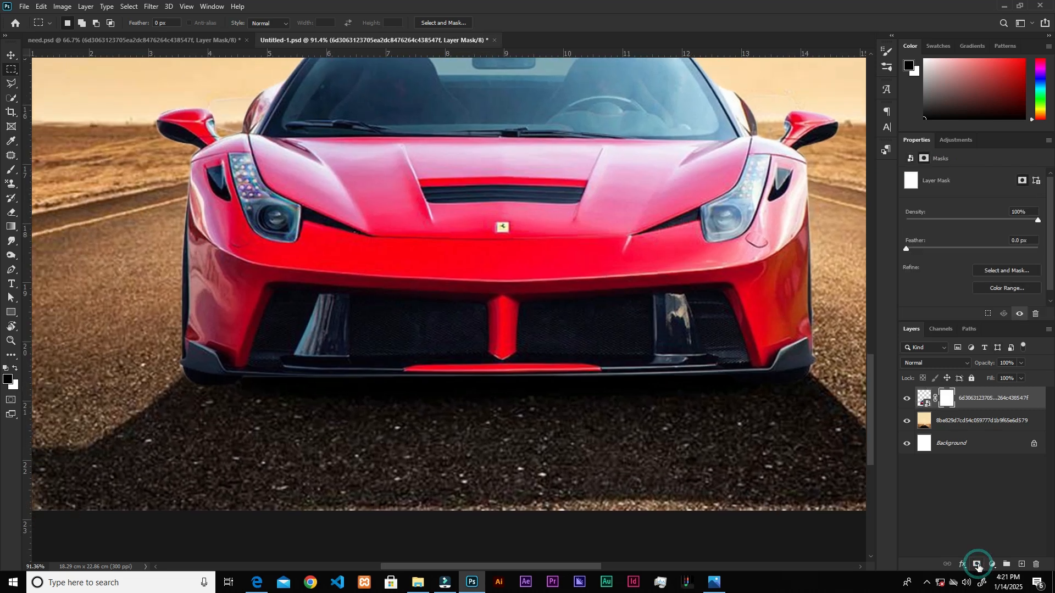
pyautogui.click(11, 169)
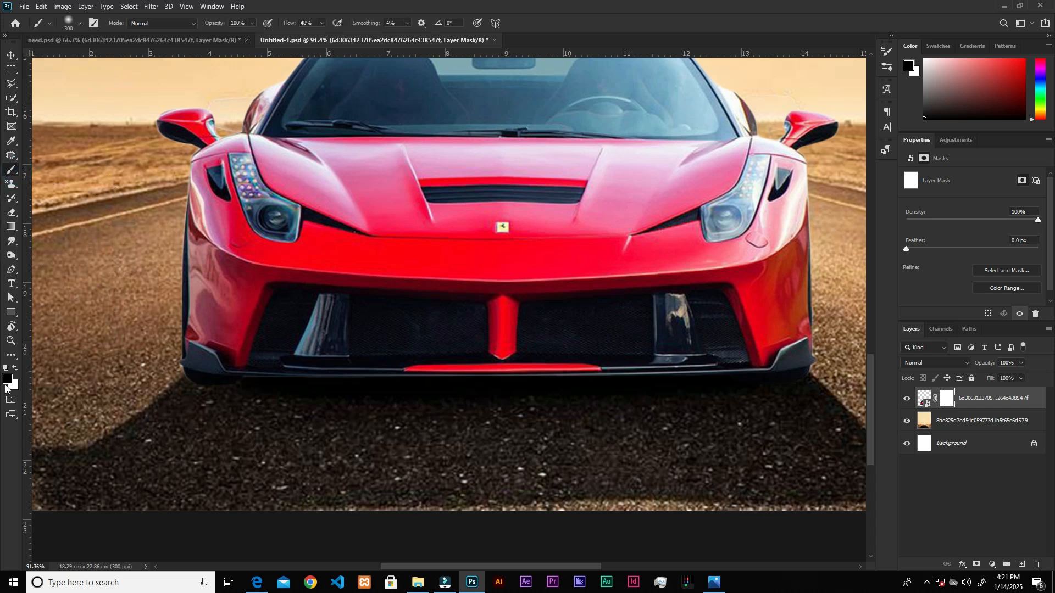
pyautogui.press('[')
pyautogui.press('[')
pyautogui.press('[')
pyautogui.press('[')
pyautogui.press('[')
pyautogui.press('[')
pyautogui.click(308, 22)
pyautogui.write('50')
pyautogui.press('Return')
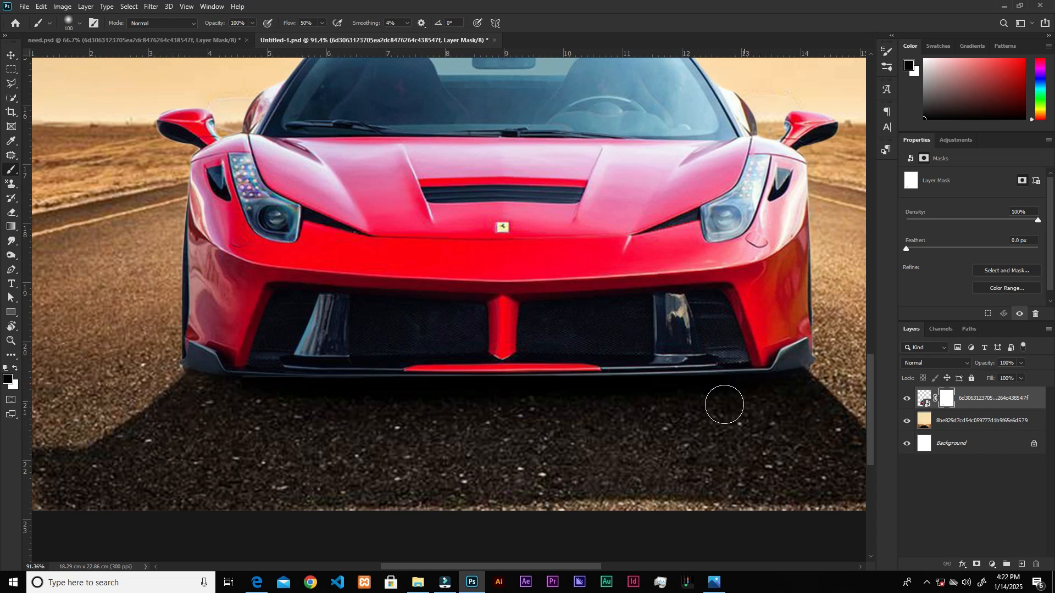
pyautogui.click(834, 366)
# Restore the front bumper's outer corners on the car's mask with a white 60 px brush.
pyautogui.scroll(3, 834, 365)
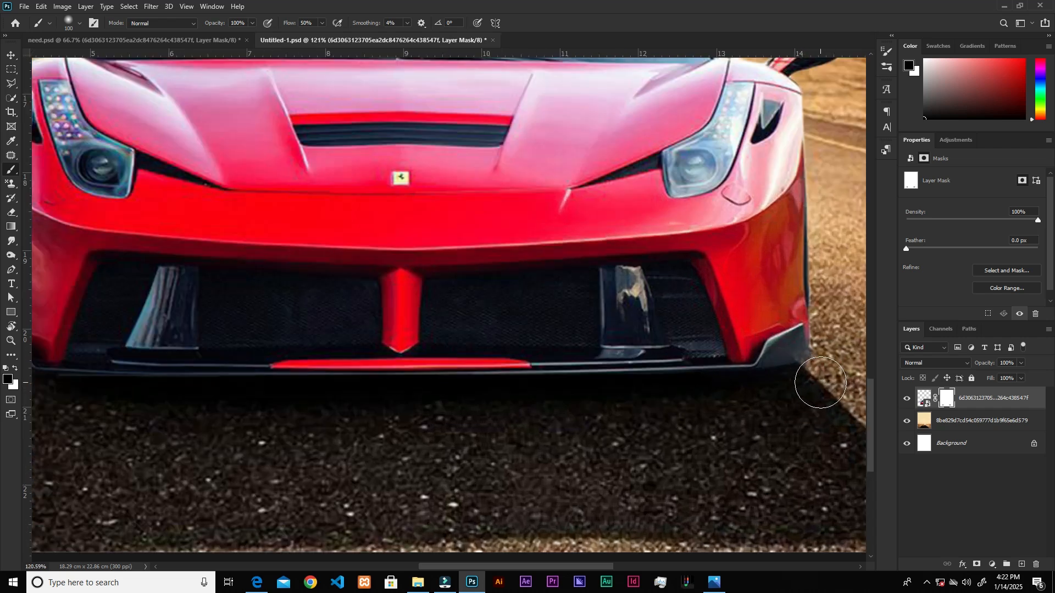
pyautogui.click(20, 367)
pyautogui.press('[')
pyautogui.press('[')
pyautogui.press('[')
pyautogui.click(787, 340)
pyautogui.press('[')
pyautogui.click(791, 343)
pyautogui.click(794, 342)
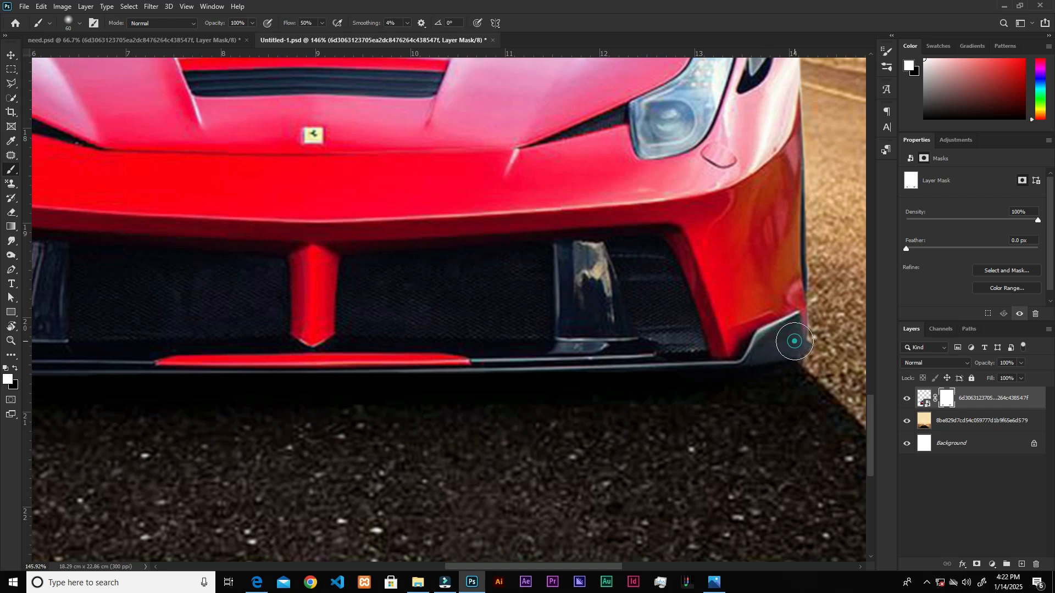
pyautogui.hscroll(-10, 480, 334)
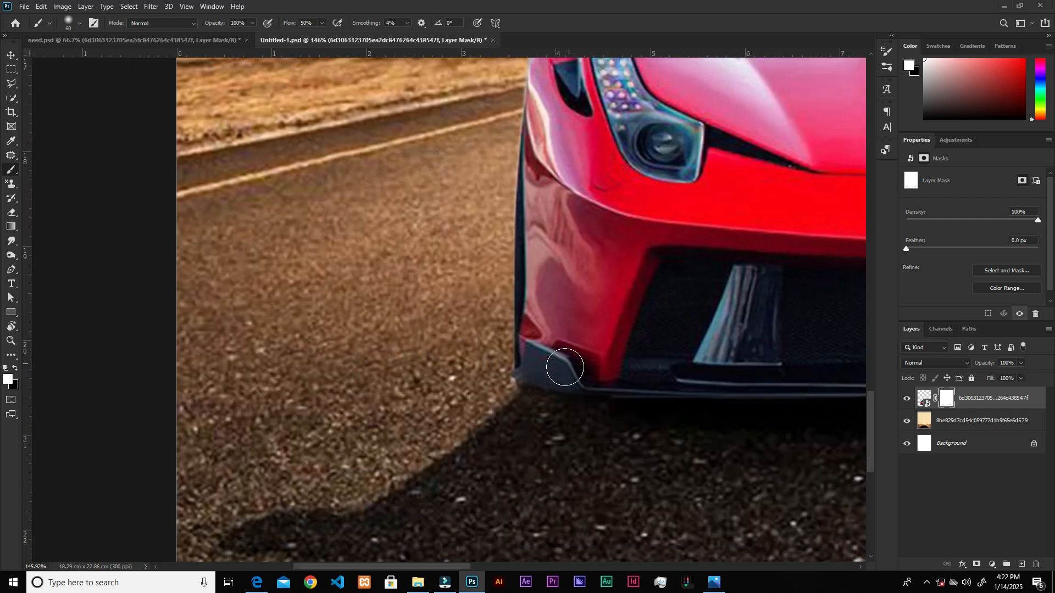
pyautogui.click(532, 368)
pyautogui.scroll(-8, 597, 366)
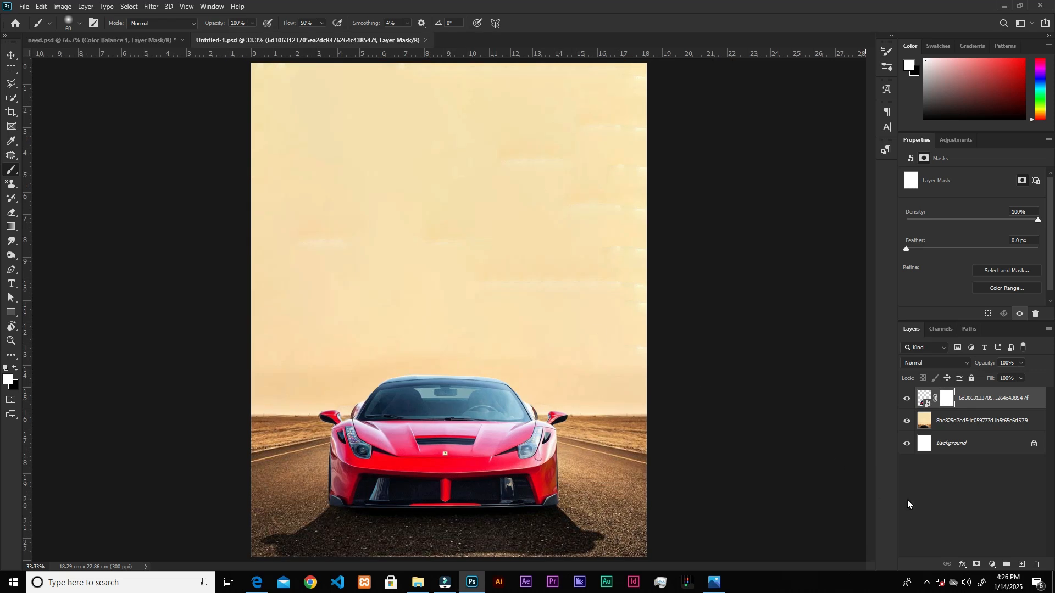
# Add a Hue/Saturation adjustment clipped to the car and set the Blues saturation to -100.
pyautogui.click(992, 563)
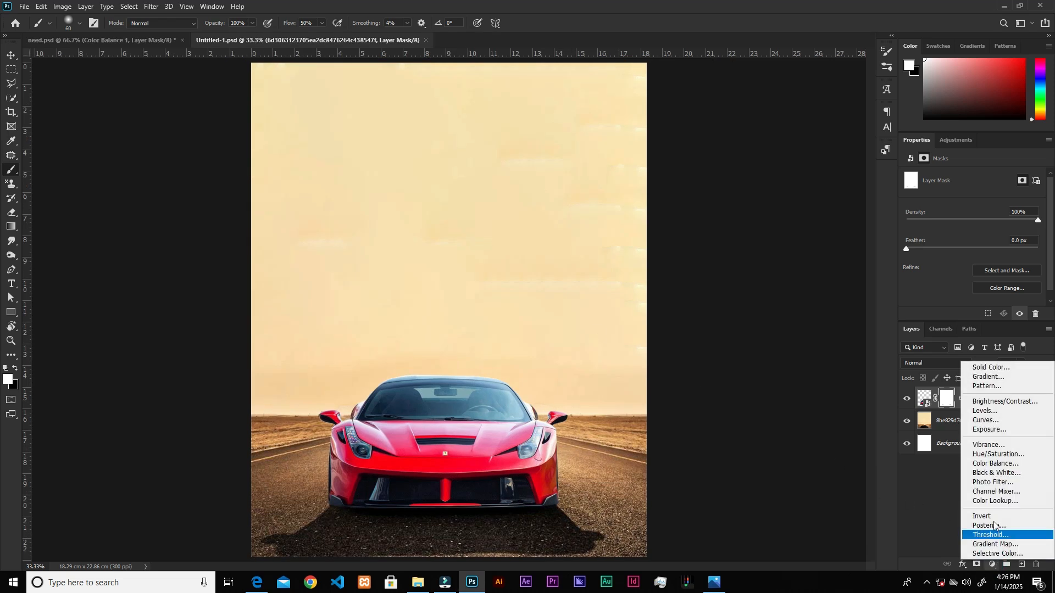
pyautogui.click(997, 454)
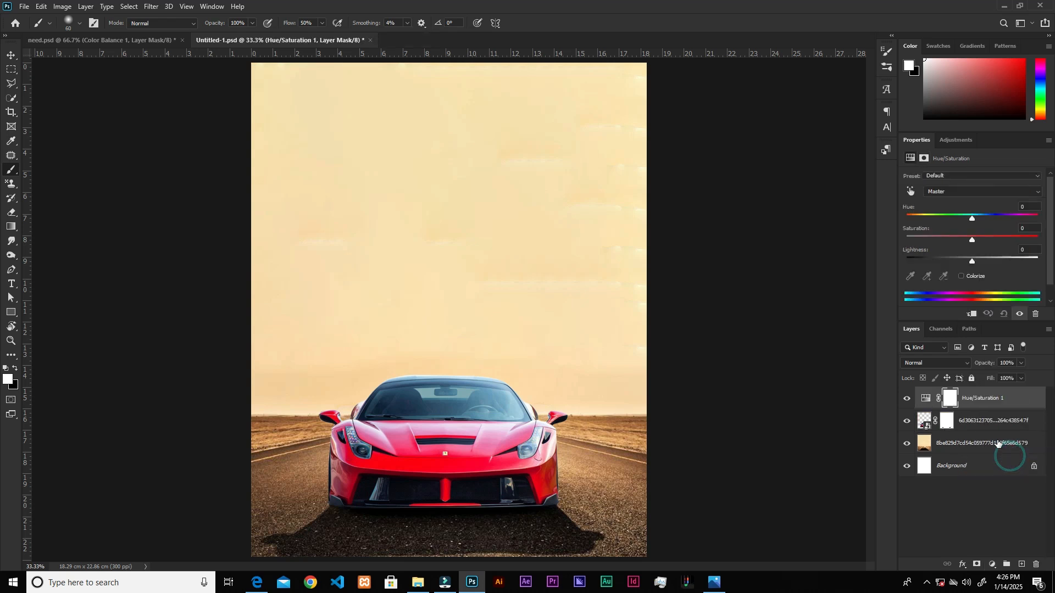
pyautogui.click(973, 316)
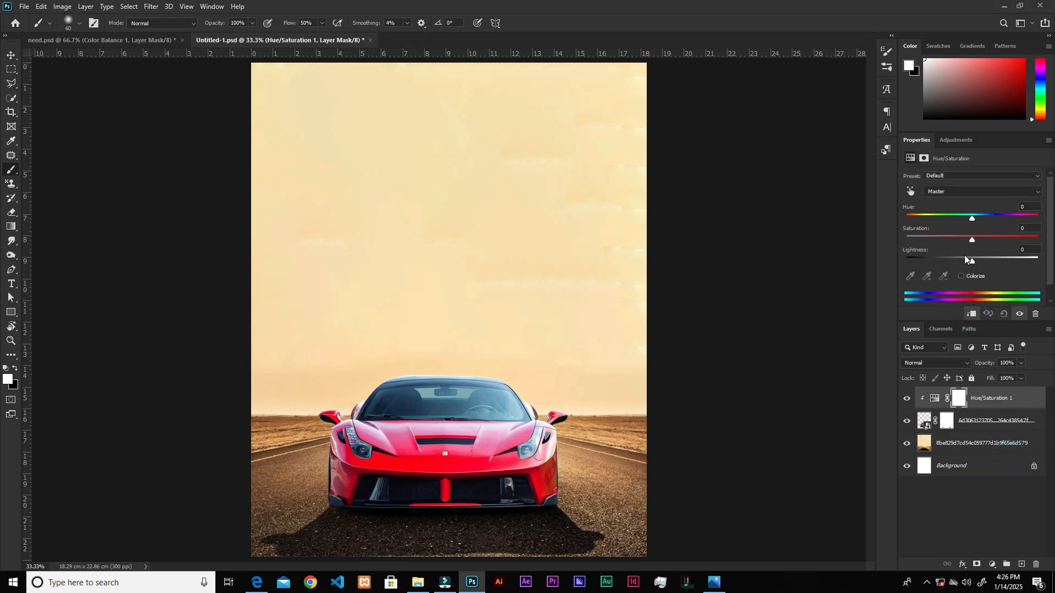
pyautogui.click(954, 193)
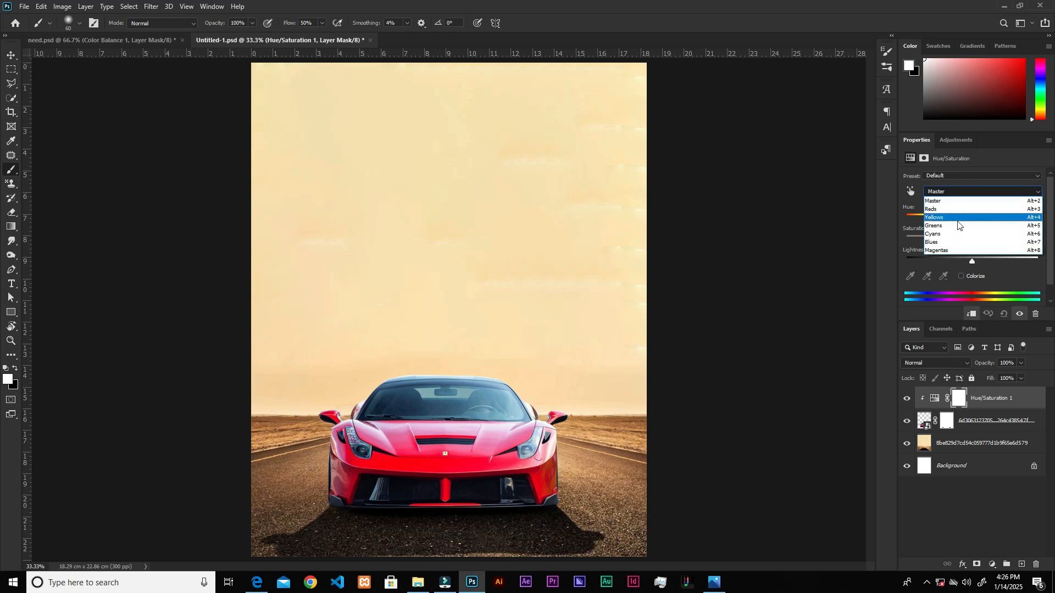
pyautogui.click(950, 244)
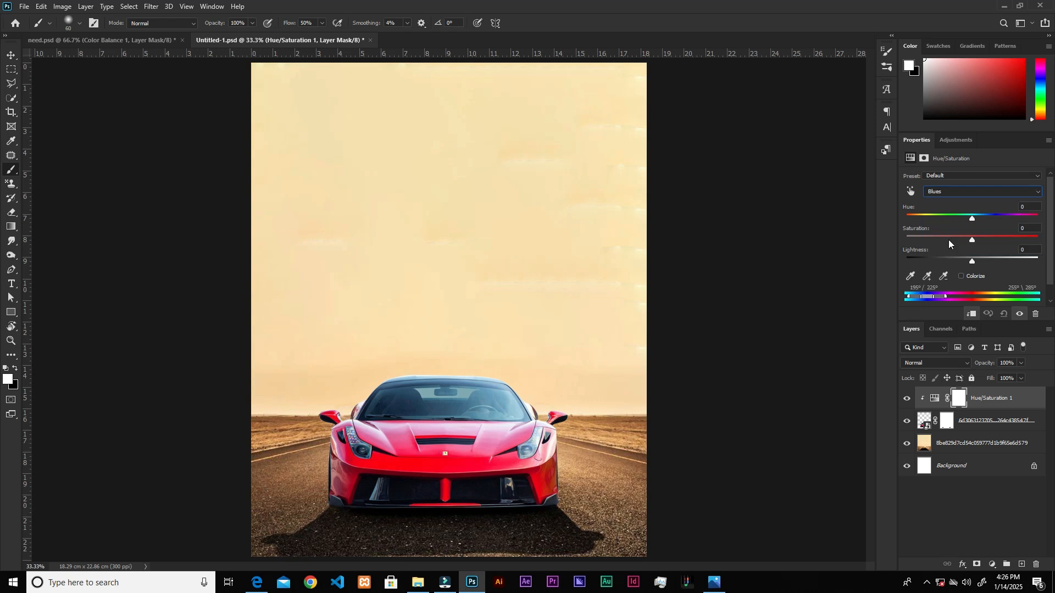
pyautogui.moveTo(972, 239); pyautogui.dragTo(906, 241)
# Compare the car with and without the Hue/Saturation adjustment by toggling its visibility.
pyautogui.click(907, 402)
pyautogui.click(907, 402)
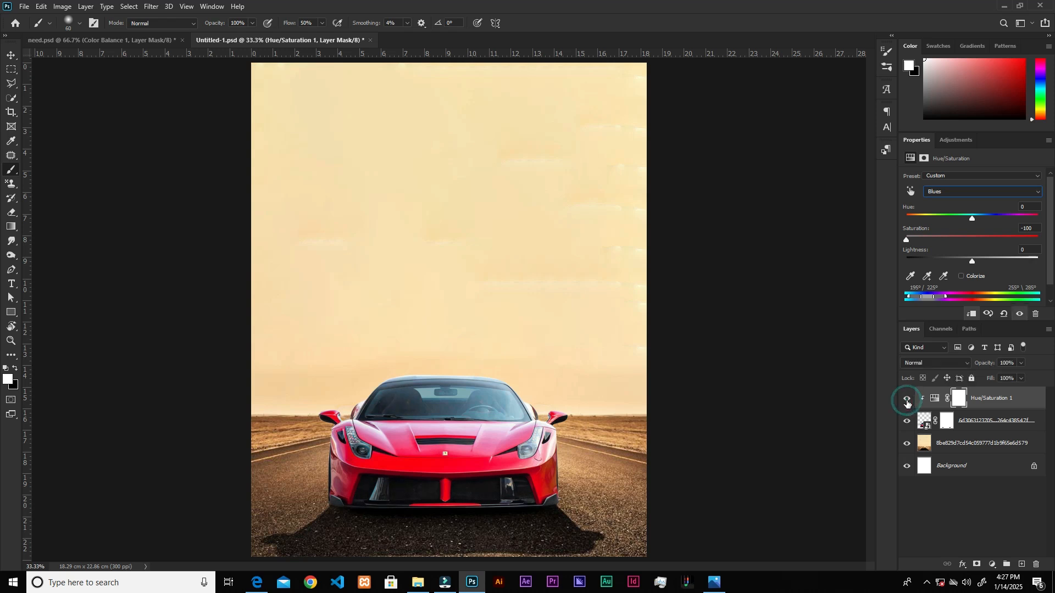
pyautogui.click(907, 402)
pyautogui.click(907, 401)
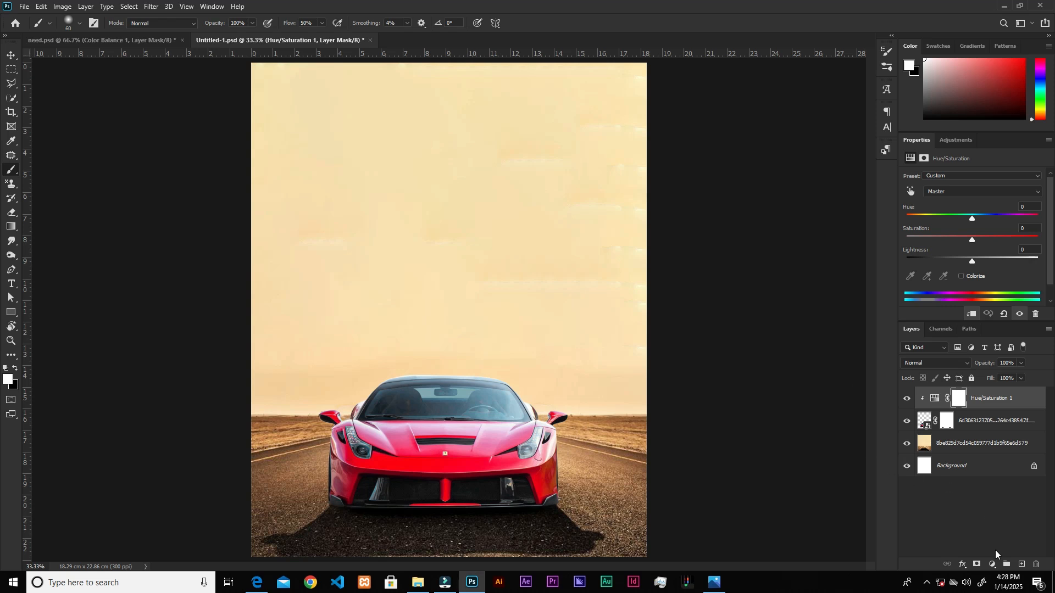
# Add a Color Balance adjustment clipped to the car, with midtones Cyan-Red at +82 and Yellow-Blue at -85.
pyautogui.click(992, 564)
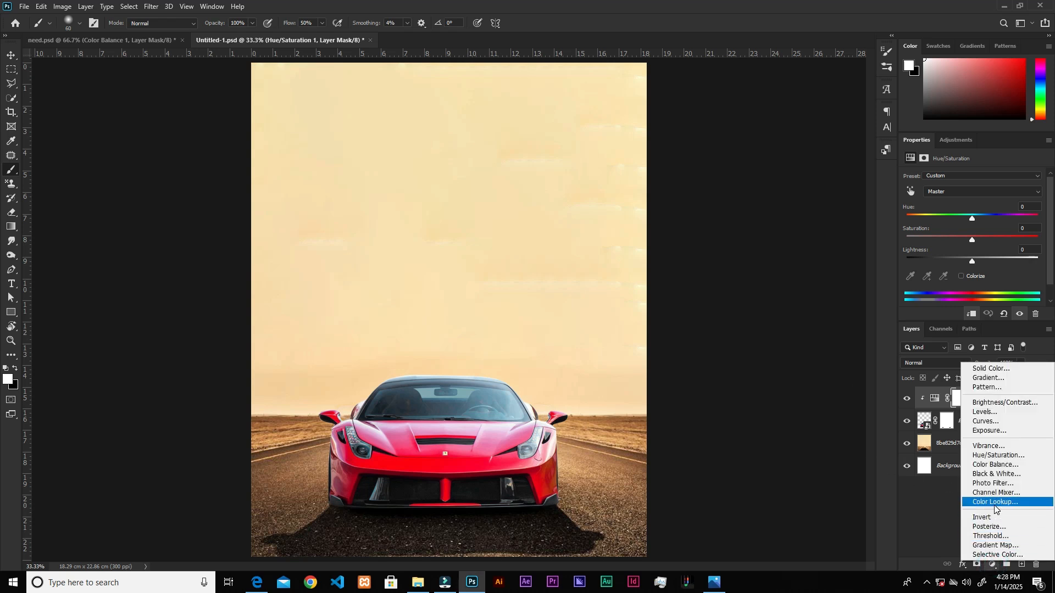
pyautogui.click(1002, 466)
pyautogui.click(976, 316)
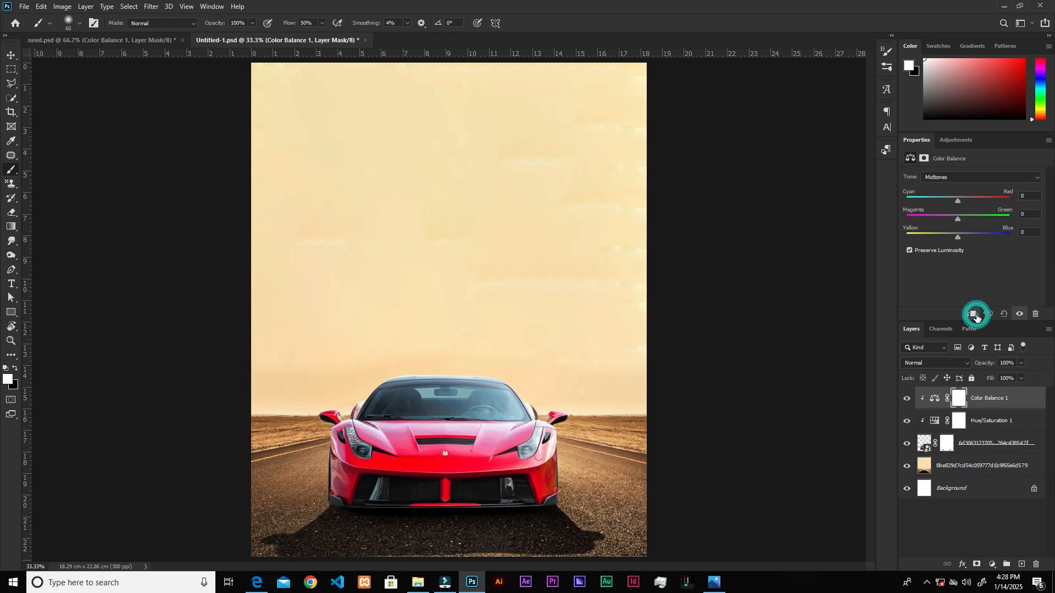
pyautogui.click(1023, 195)
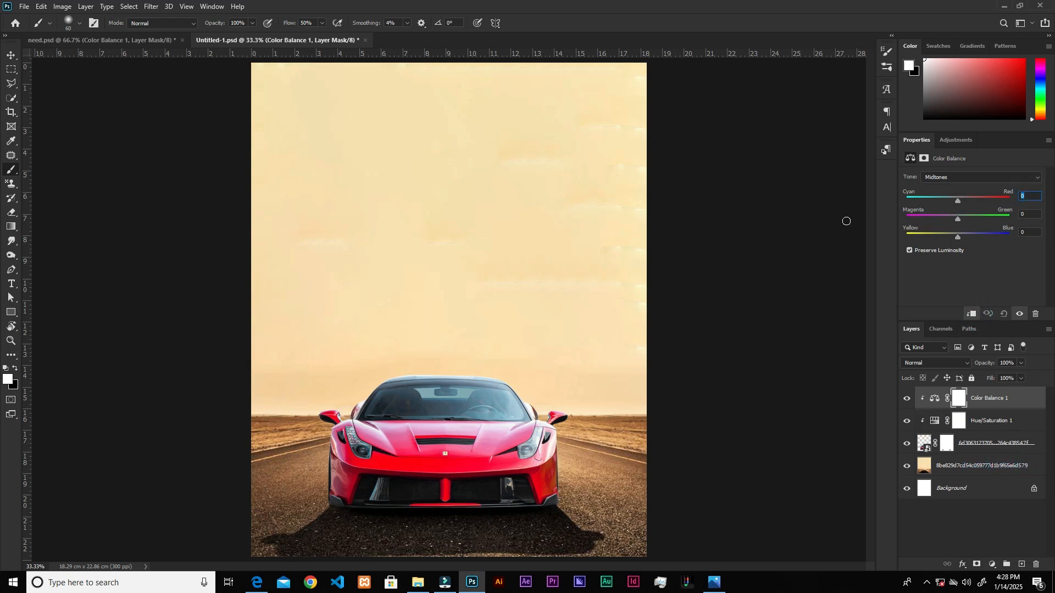
pyautogui.write('82')
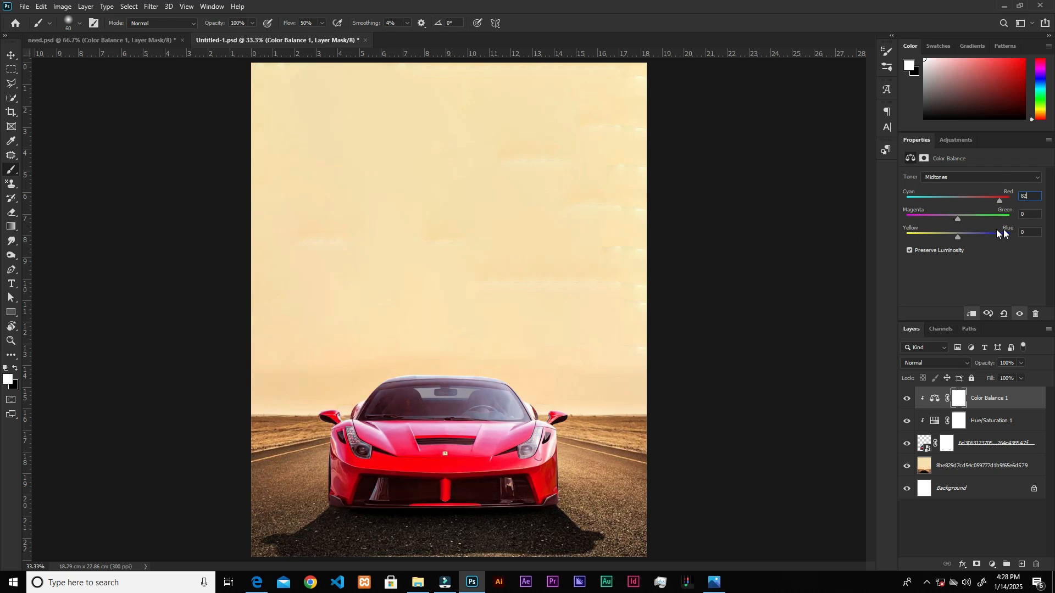
pyautogui.click(1028, 231)
pyautogui.write('-85')
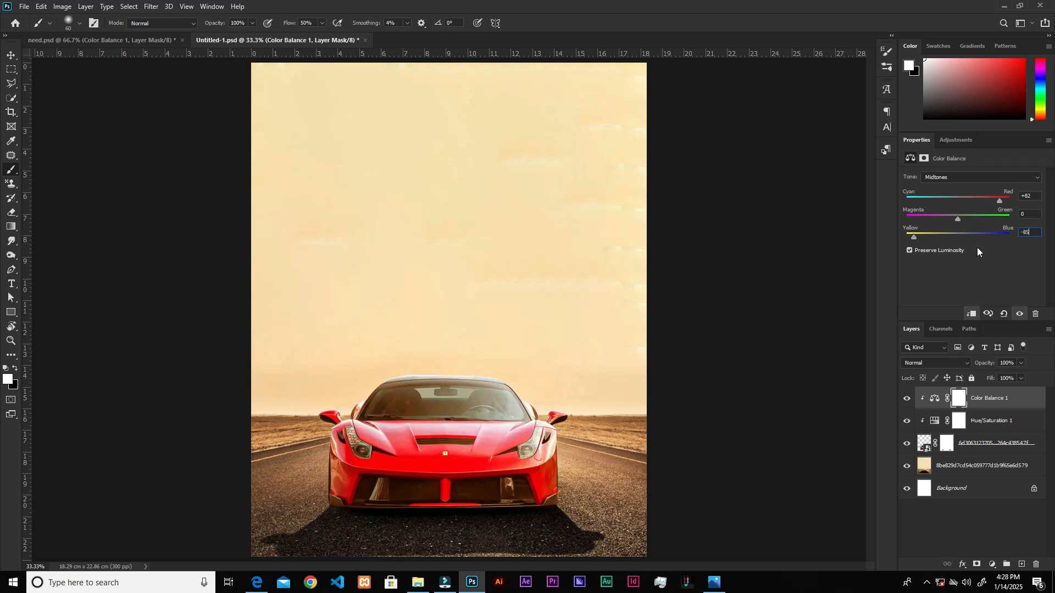
# Add an Exposure adjustment above Color Balance, clip it to the car and set the exposure to -1.44.
pyautogui.click(1008, 396)
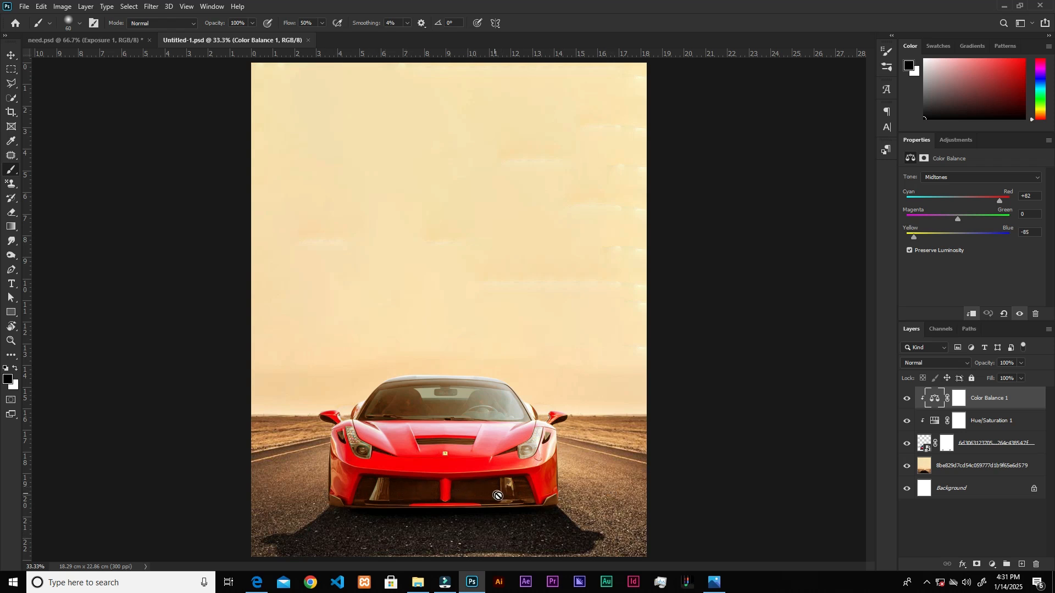
pyautogui.click(993, 565)
pyautogui.click(987, 434)
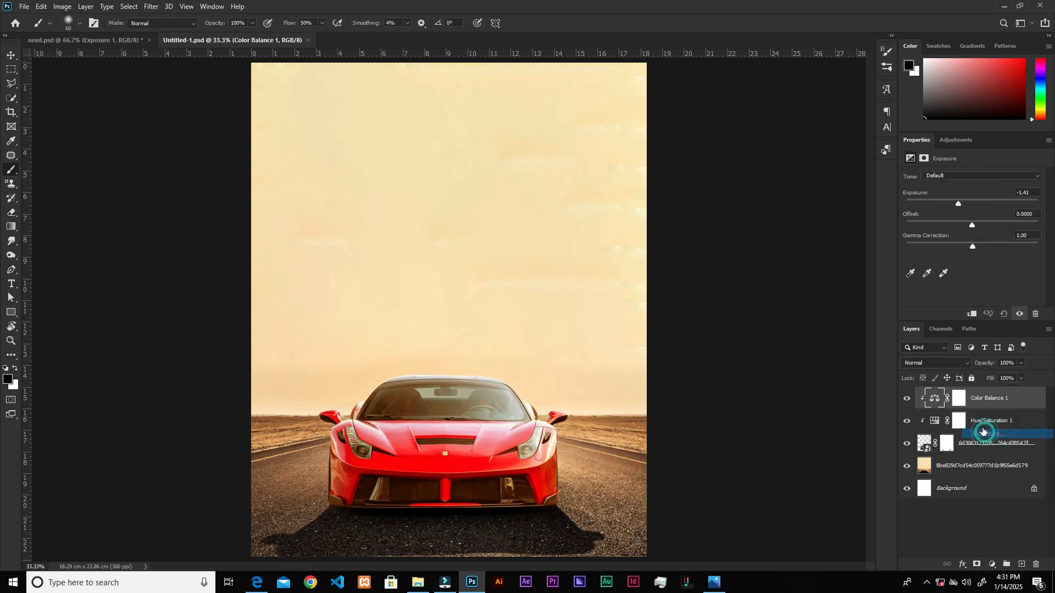
pyautogui.click(971, 316)
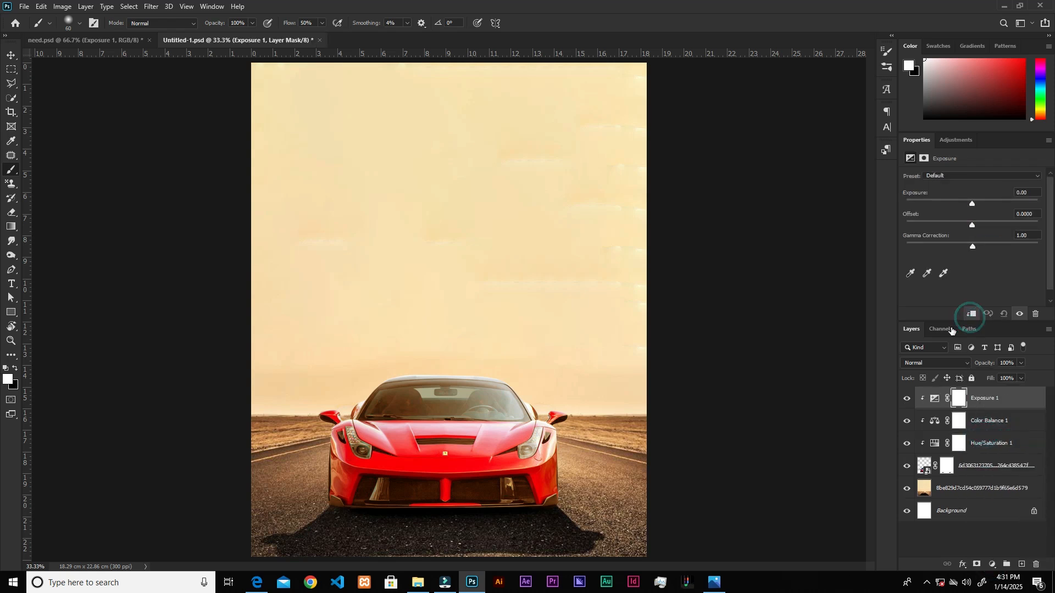
pyautogui.moveTo(973, 205); pyautogui.dragTo(960, 209)
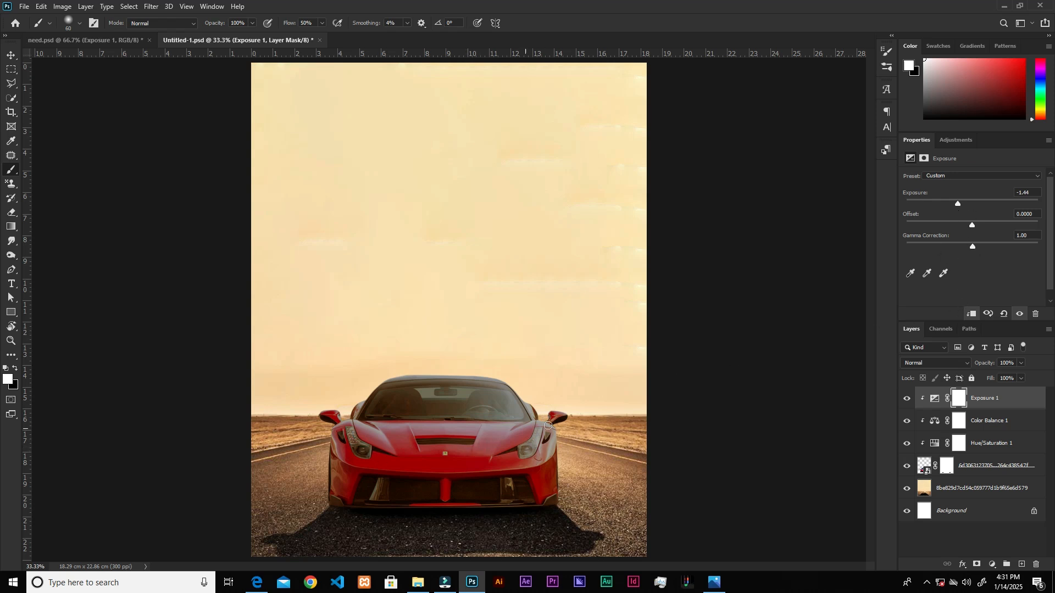
# Invert the Exposure adjustment's mask and paint white over the car's front bumper and grille with a 250 px brush.
pyautogui.hotkey('ctrl', 'i')
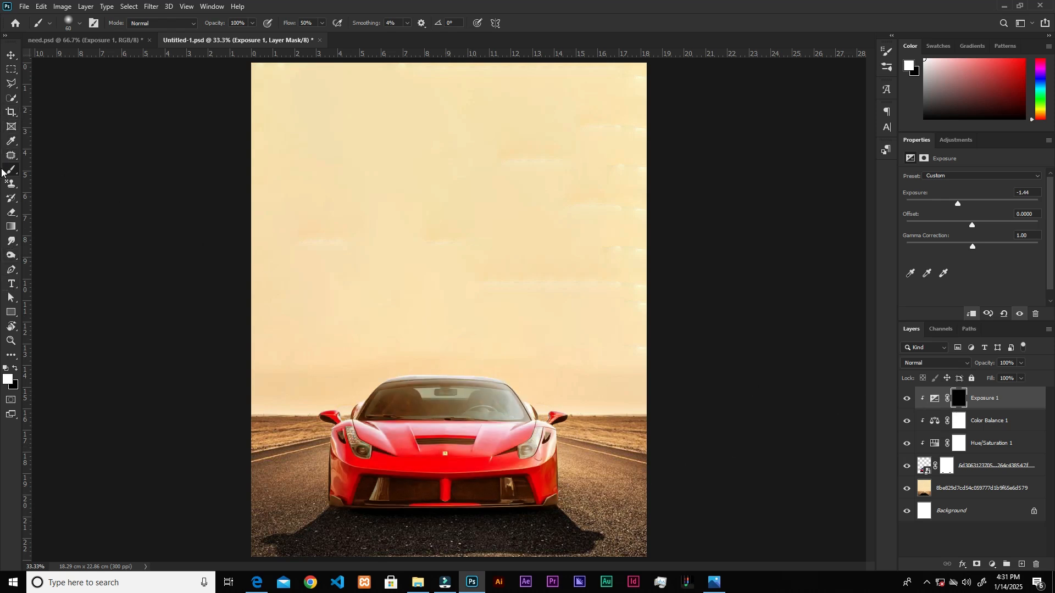
pyautogui.press(']')
pyautogui.press(']')
pyautogui.press(']')
pyautogui.press(']')
pyautogui.scroll(4, 450, 493)
pyautogui.scroll(4, 454, 490)
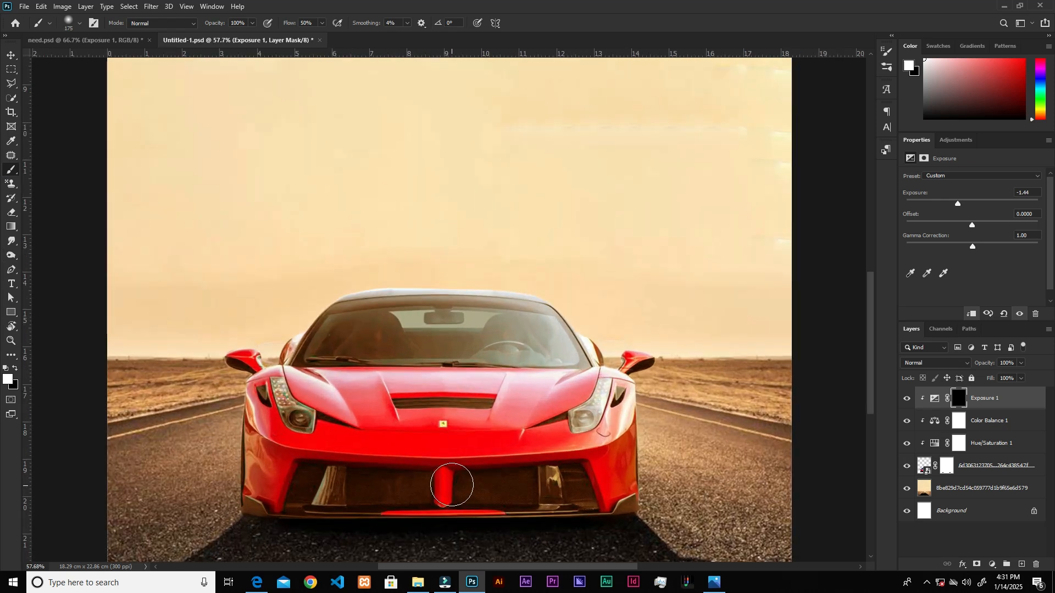
pyautogui.scroll(-3, 454, 490)
pyautogui.press(']')
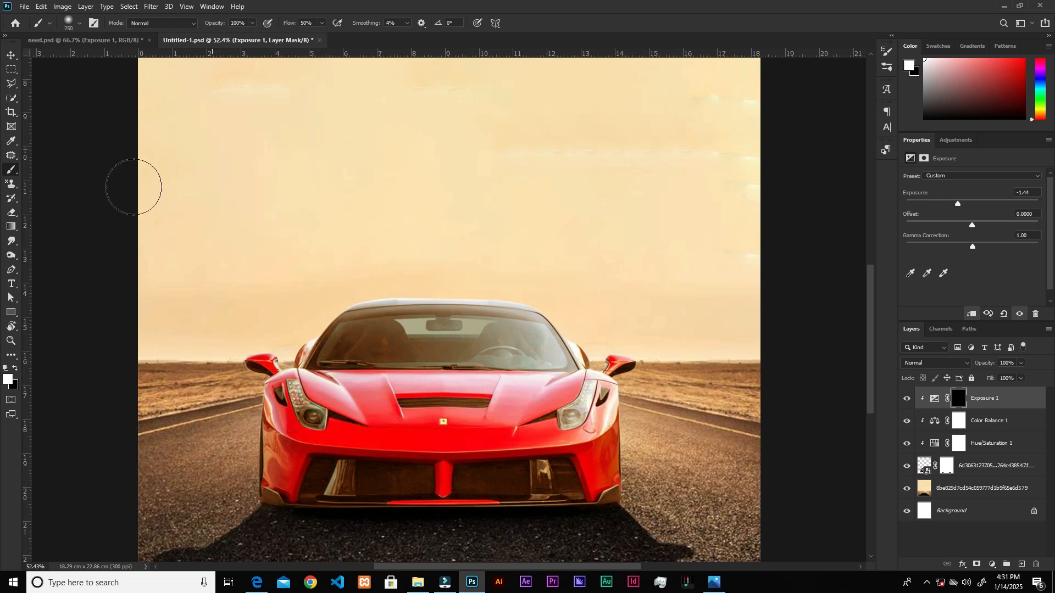
pyautogui.press(']')
pyautogui.moveTo(482, 471)
pyautogui.mouseDown()
pyautogui.moveTo(335, 481)
pyautogui.moveTo(483, 473)
pyautogui.moveTo(333, 479)
pyautogui.moveTo(283, 452)
pyautogui.moveTo(560, 453)
pyautogui.moveTo(595, 479)
pyautogui.moveTo(317, 479)
pyautogui.moveTo(524, 494)
pyautogui.moveTo(424, 465)
pyautogui.moveTo(582, 454)
pyautogui.moveTo(291, 451)
pyautogui.moveTo(435, 473)
pyautogui.moveTo(594, 464)
pyautogui.moveTo(621, 481)
pyautogui.moveTo(499, 497)
pyautogui.moveTo(333, 496)
pyautogui.moveTo(289, 475)
pyautogui.moveTo(271, 437)
pyautogui.mouseUp()
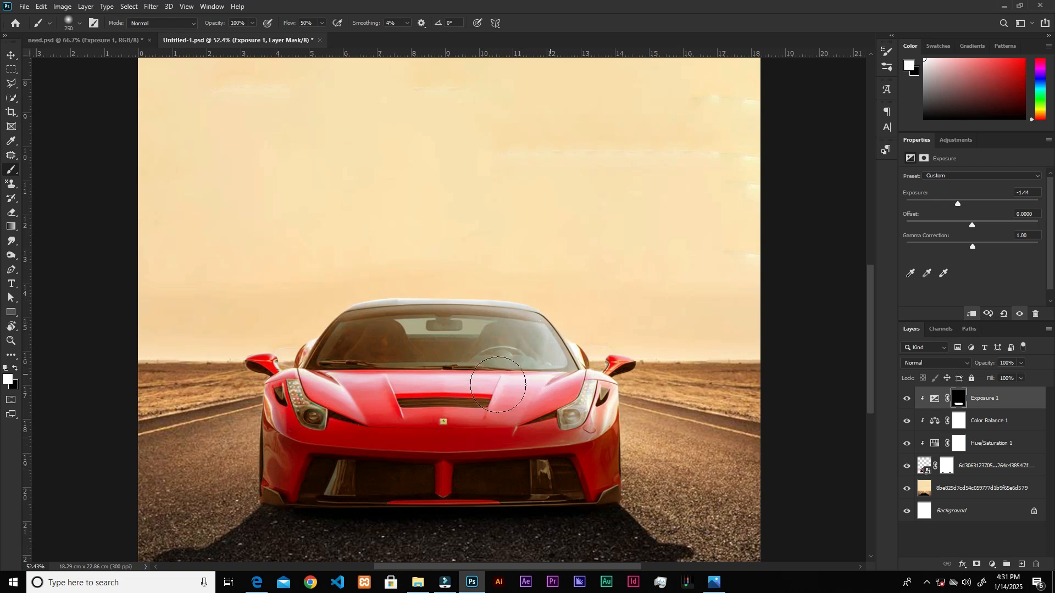
# Paint white on the Exposure mask across the car's windshield, redoing the stroke with a smaller 150 px brush.
pyautogui.click(521, 343)
pyautogui.click(537, 349)
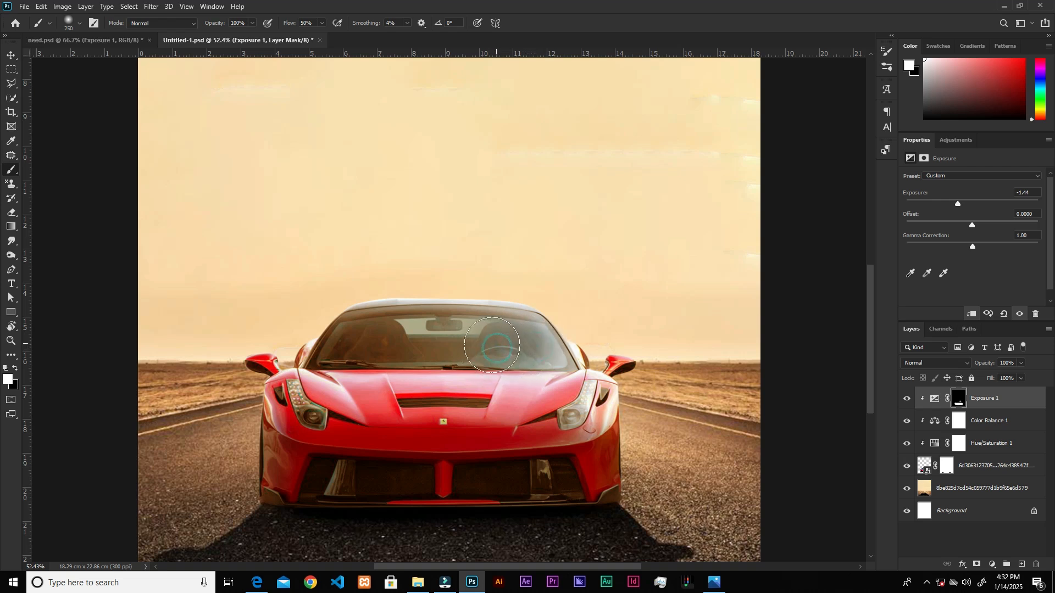
pyautogui.moveTo(512, 340)
pyautogui.mouseDown()
pyautogui.moveTo(371, 348)
pyautogui.moveTo(535, 350)
pyautogui.moveTo(553, 362)
pyautogui.moveTo(462, 357)
pyautogui.moveTo(513, 334)
pyautogui.moveTo(484, 343)
pyautogui.moveTo(503, 332)
pyautogui.moveTo(394, 372)
pyautogui.mouseUp()
pyautogui.press('[')
pyautogui.press('[')
pyautogui.press('[')
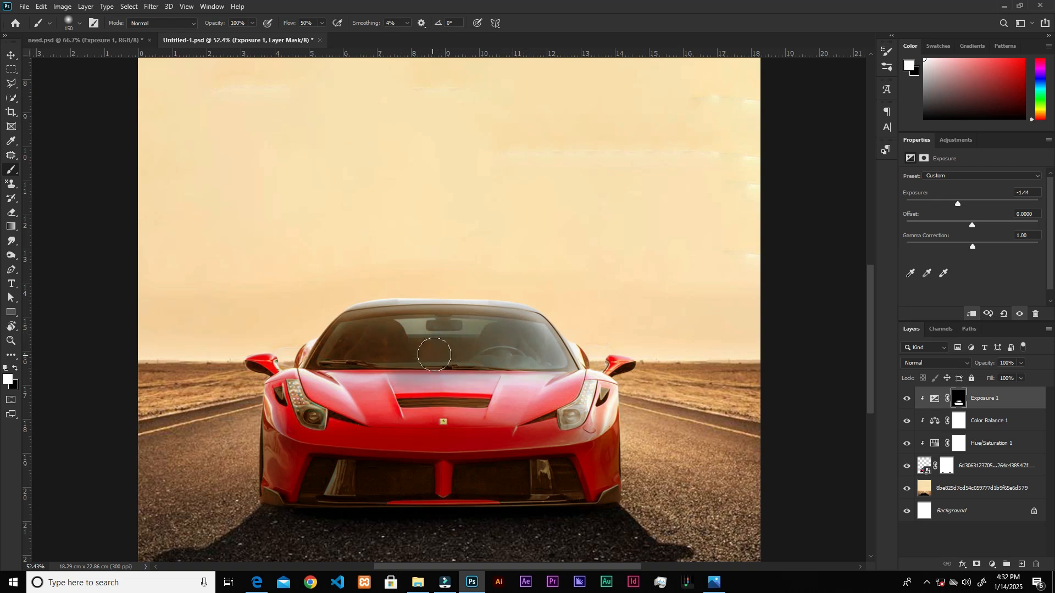
pyautogui.hotkey('ctrl', 'z')
pyautogui.moveTo(451, 337)
pyautogui.mouseDown()
pyautogui.moveTo(540, 340)
pyautogui.moveTo(546, 323)
pyautogui.mouseUp()
pyautogui.press('x')
pyautogui.press('x')
pyautogui.press('x')
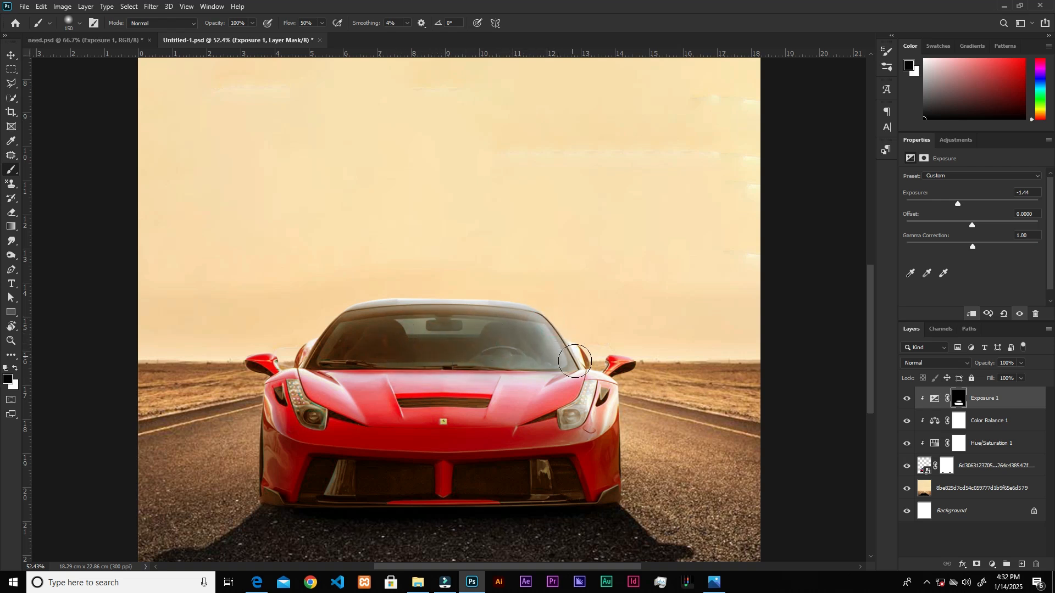
pyautogui.press('v')
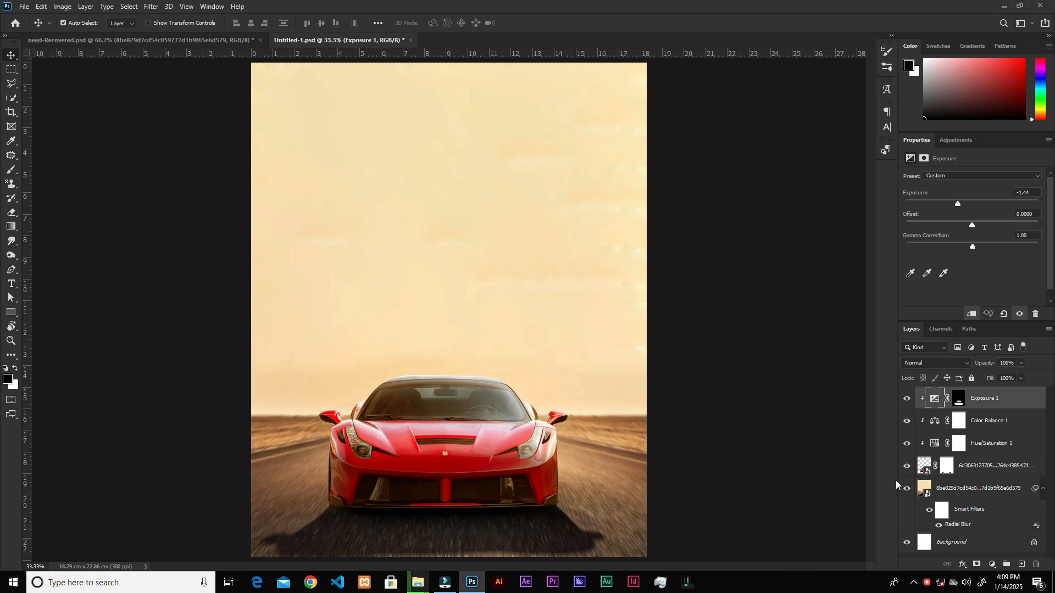
# Set the Cyans saturation to -100 in the car's existing Hue/Saturation adjustment.
pyautogui.click(940, 444)
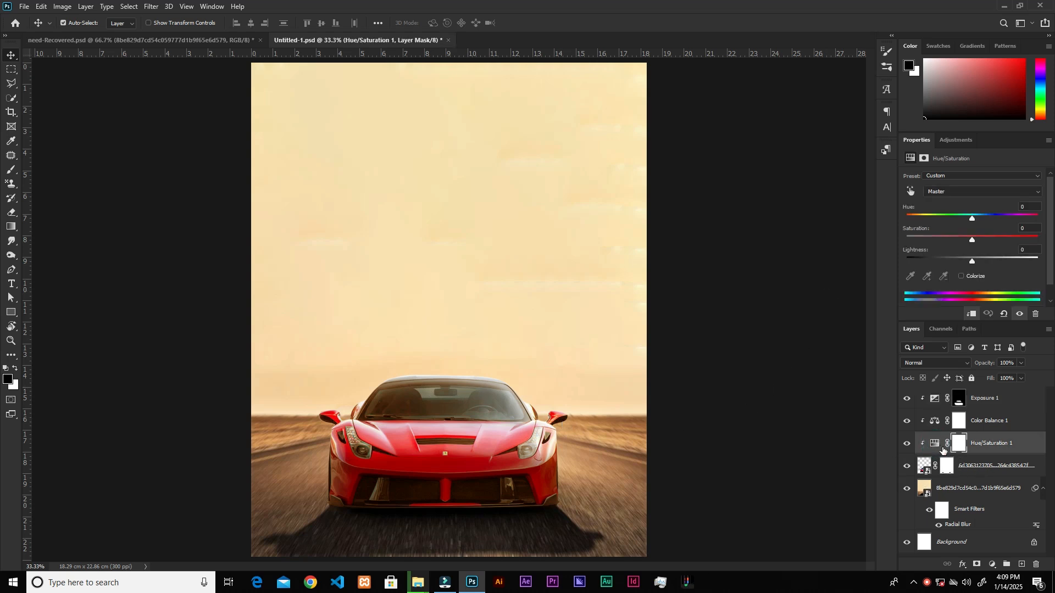
pyautogui.click(969, 192)
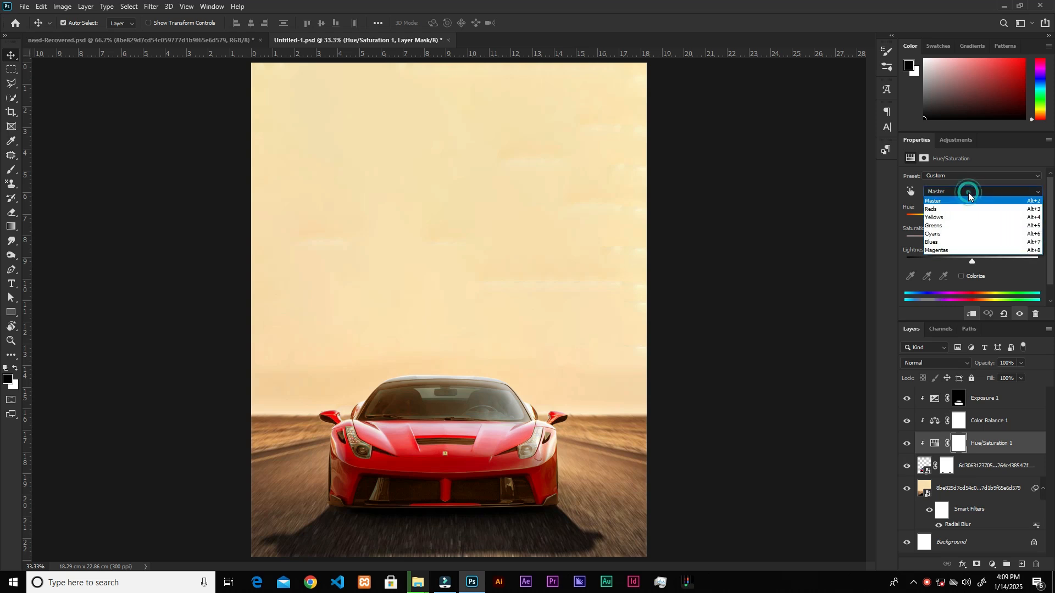
pyautogui.click(946, 235)
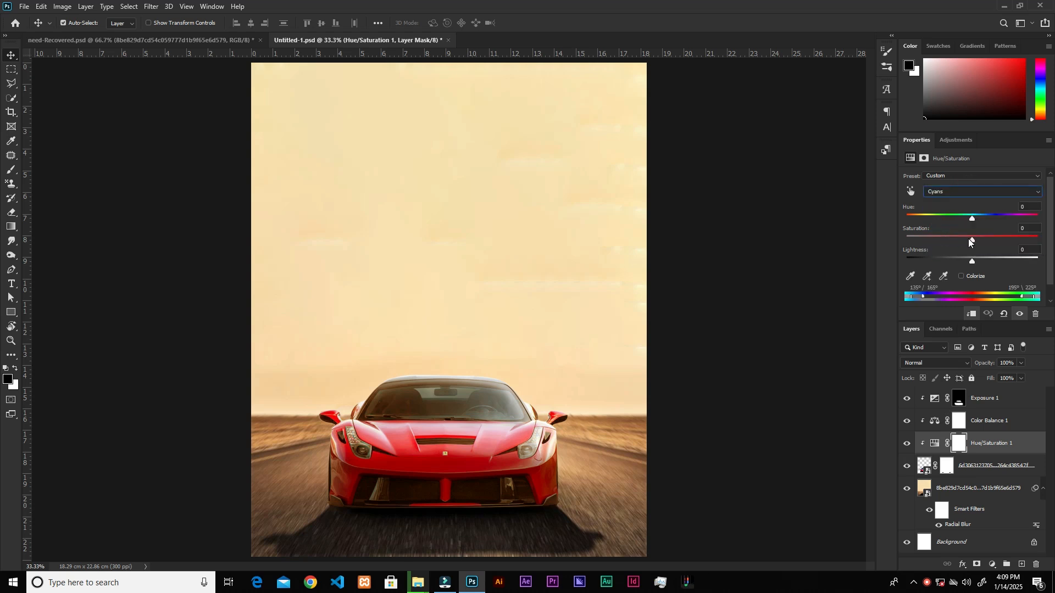
pyautogui.moveTo(972, 239); pyautogui.dragTo(901, 242)
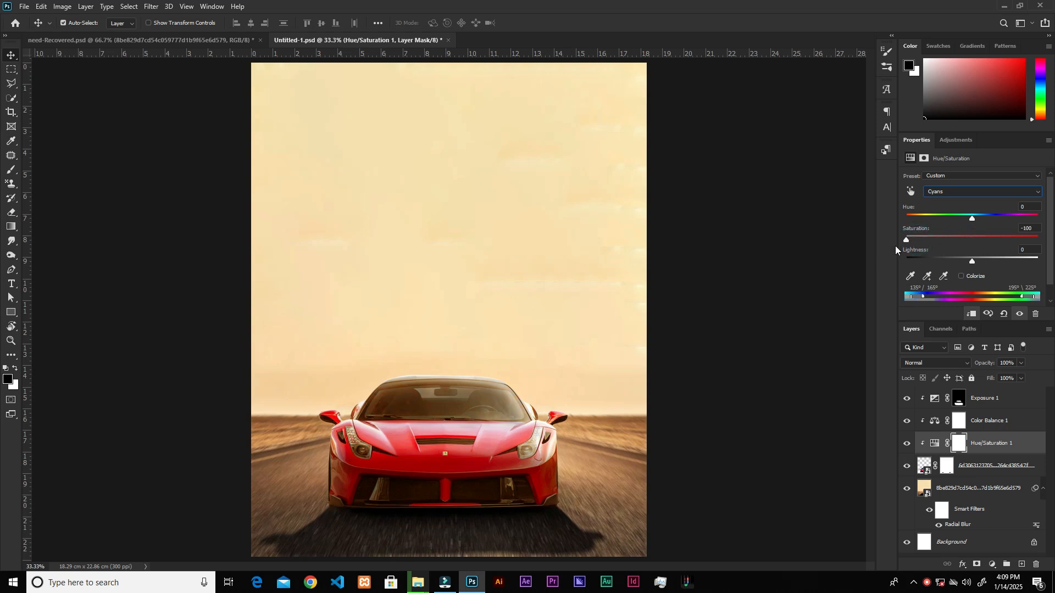
# Compare the car with and without the Cyans desaturation by toggling the Hue/Saturation layer's visibility.
pyautogui.click(907, 447)
pyautogui.click(907, 446)
pyautogui.click(908, 446)
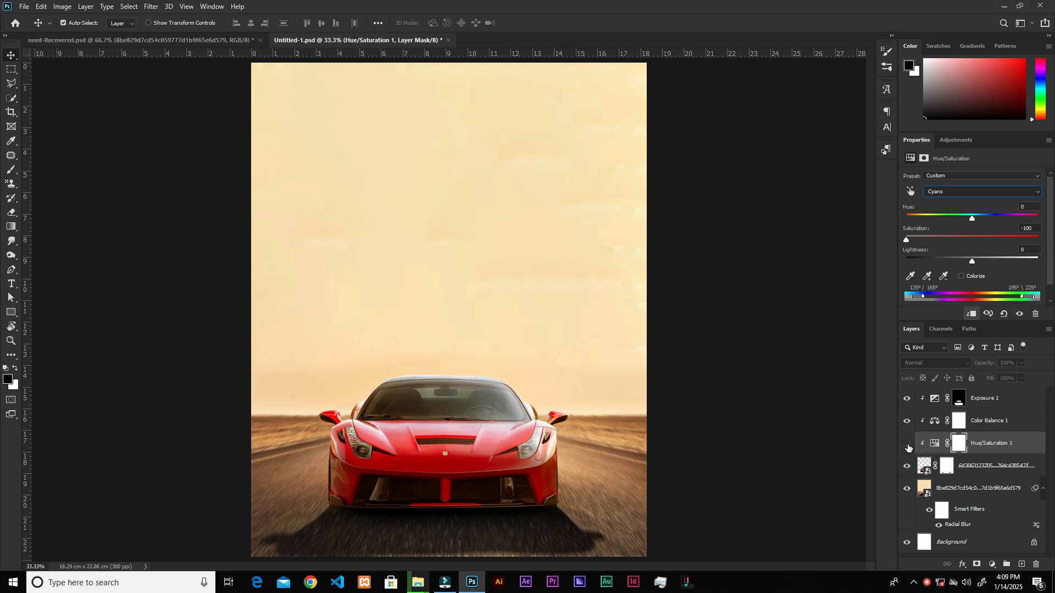
pyautogui.click(908, 446)
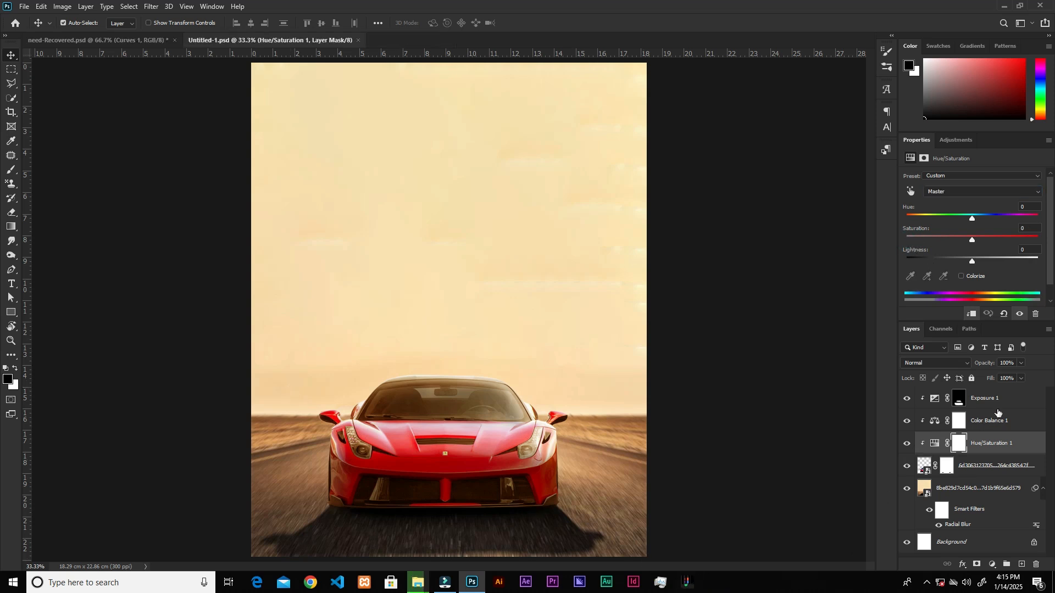
# Add a Curves adjustment above Exposure, clipped to the car, with a curve point at input 173 and output 103.
pyautogui.click(1000, 402)
pyautogui.click(992, 565)
pyautogui.click(982, 424)
pyautogui.scroll(-1, 1047, 208)
pyautogui.moveTo(1047, 207); pyautogui.dragTo(1050, 228)
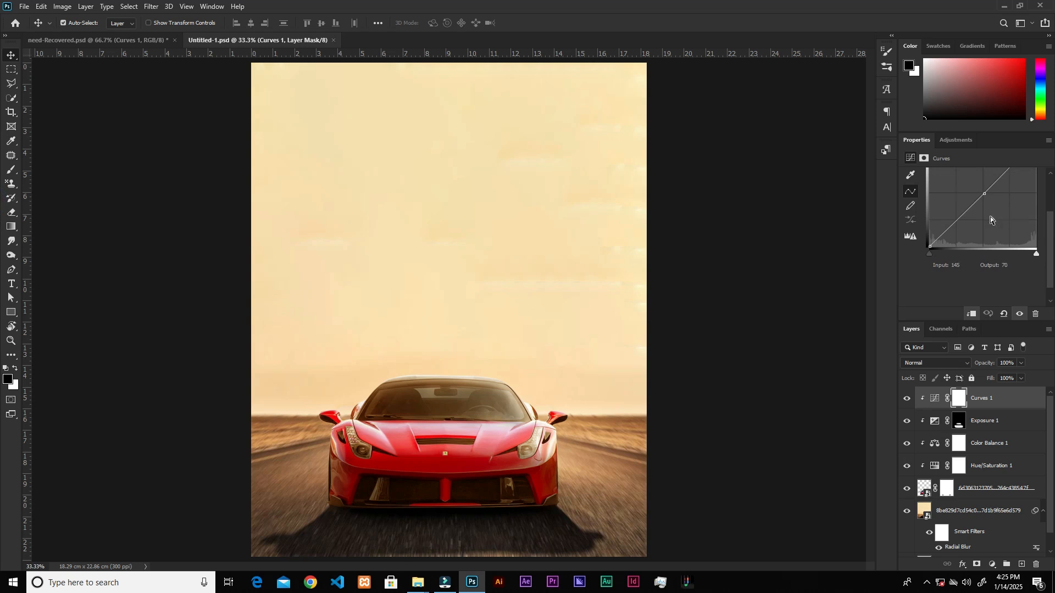
pyautogui.click(985, 205)
pyautogui.click(970, 264)
pyautogui.write('173')
pyautogui.press('Tab')
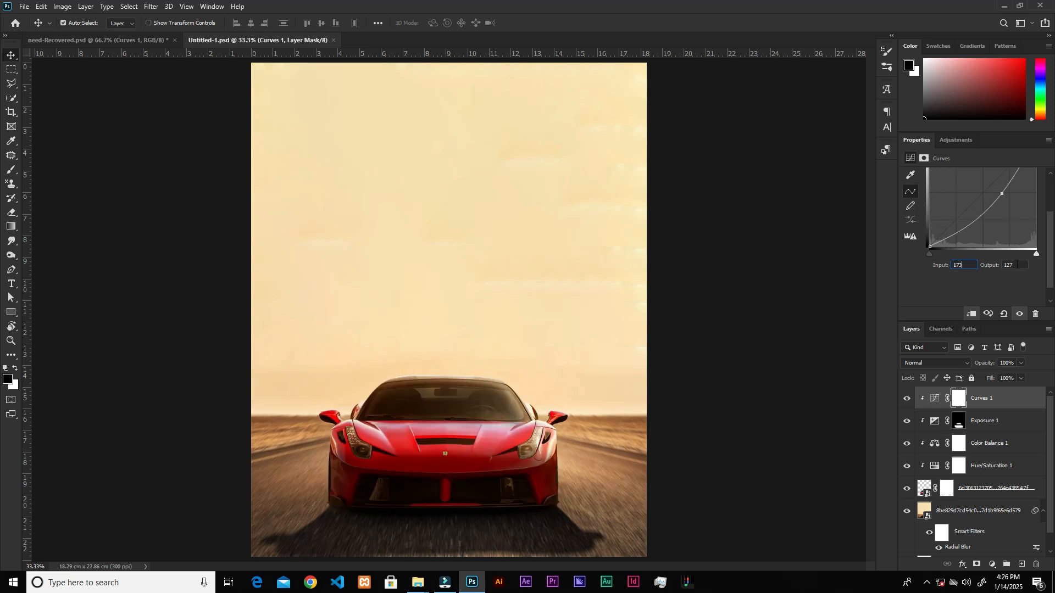
pyautogui.write('103')
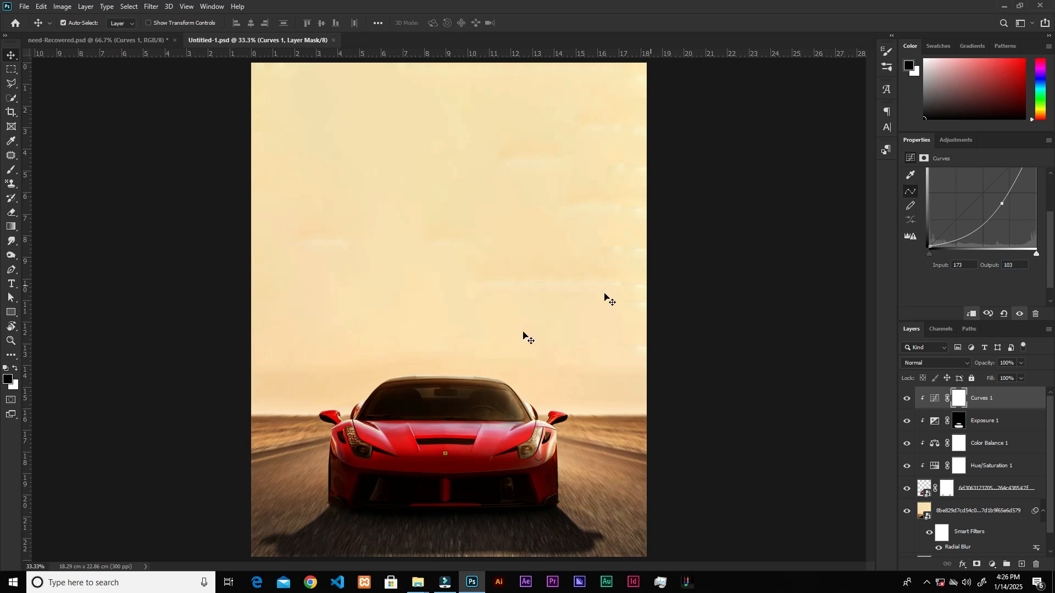
# Invert the Curves mask and paint white over the car's lower grille with a soft 300 px brush.
pyautogui.hotkey('ctrl', 'i')
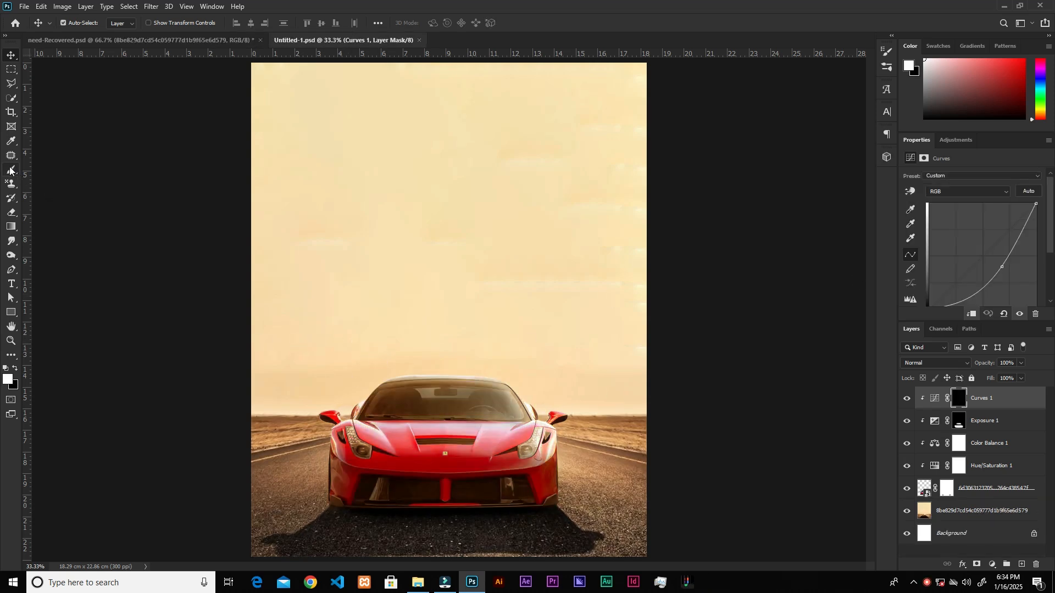
pyautogui.click(11, 170)
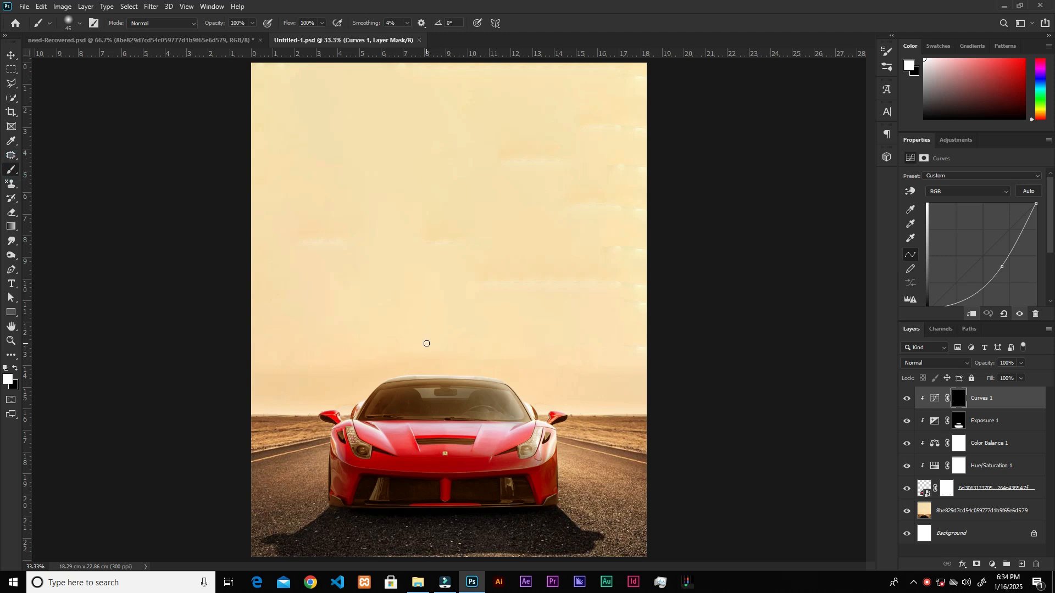
pyautogui.press(']')
pyautogui.press(']')
pyautogui.press(']')
pyautogui.press(']')
pyautogui.press(']')
pyautogui.press(']')
pyautogui.press(']')
pyautogui.press(']')
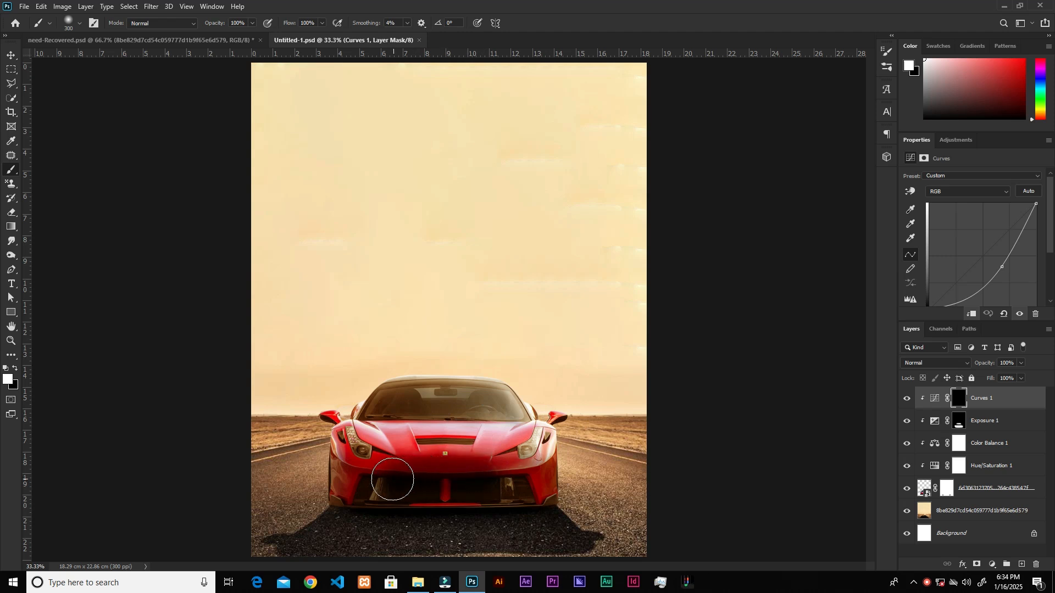
pyautogui.moveTo(412, 487)
pyautogui.mouseDown()
pyautogui.moveTo(520, 500)
pyautogui.moveTo(520, 491)
pyautogui.moveTo(473, 485)
pyautogui.moveTo(387, 499)
pyautogui.moveTo(354, 485)
pyautogui.mouseUp()
# Lower the brush flow to 40% and paint white on the Curves mask over the front bumper and hood edge.
pyautogui.click(322, 23)
pyautogui.click(291, 34)
pyautogui.moveTo(506, 466)
pyautogui.mouseDown()
pyautogui.moveTo(442, 465)
pyautogui.moveTo(479, 453)
pyautogui.moveTo(434, 457)
pyautogui.moveTo(459, 456)
pyautogui.mouseUp()
pyautogui.scroll(2, 450, 467)
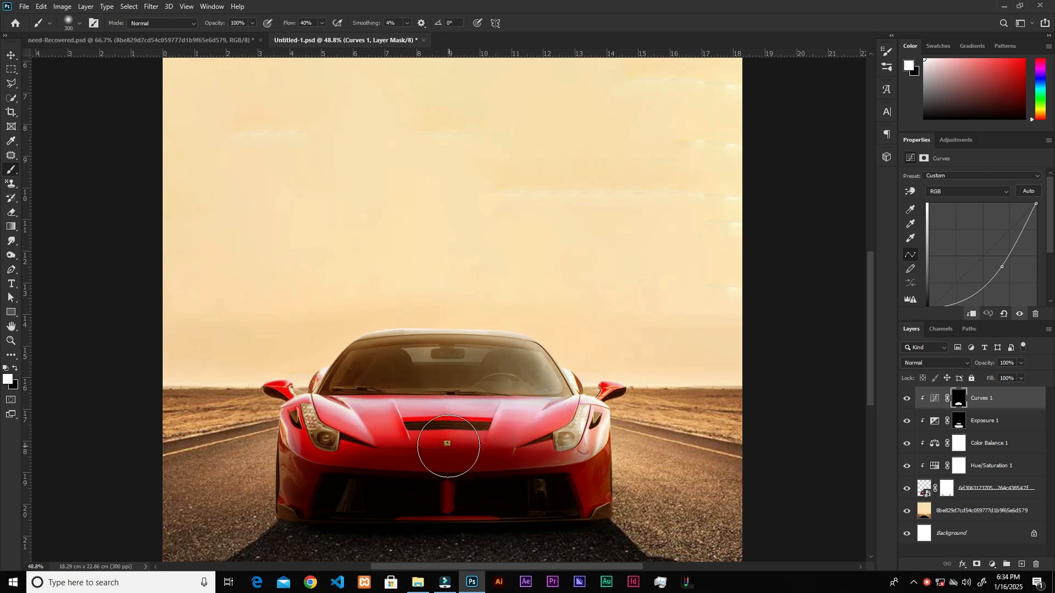
pyautogui.moveTo(396, 446)
pyautogui.mouseDown()
pyautogui.moveTo(306, 473)
pyautogui.moveTo(290, 500)
pyautogui.moveTo(258, 464)
pyautogui.moveTo(441, 501)
pyautogui.moveTo(618, 487)
pyautogui.moveTo(551, 511)
pyautogui.moveTo(480, 498)
pyautogui.moveTo(565, 487)
pyautogui.moveTo(546, 455)
pyautogui.moveTo(516, 462)
pyautogui.moveTo(438, 445)
pyautogui.moveTo(396, 447)
pyautogui.moveTo(473, 448)
pyautogui.moveTo(340, 462)
pyautogui.mouseUp()
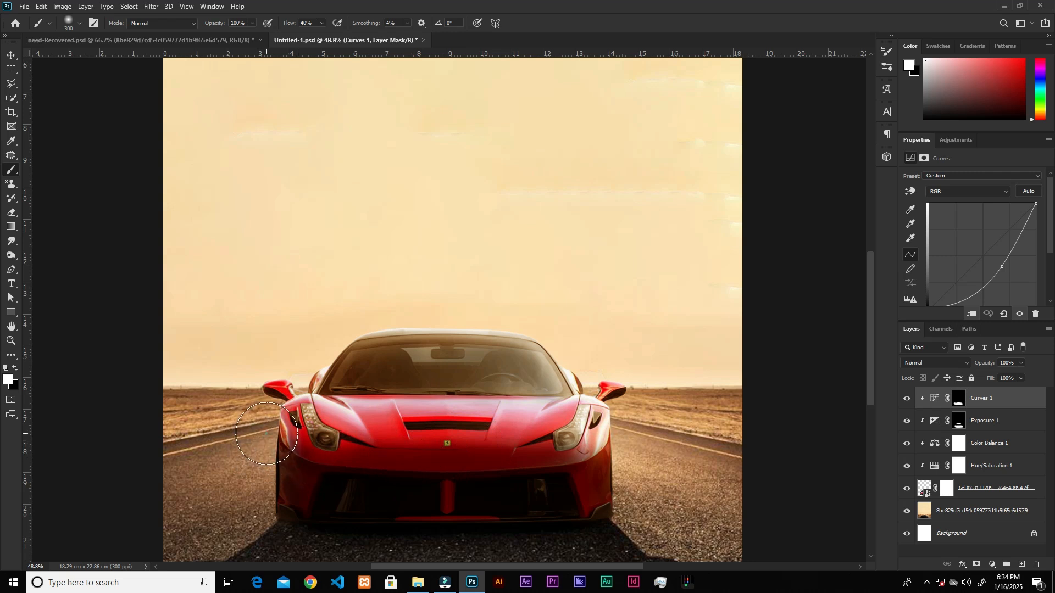
# Paint white on the Curves mask over the windshield, front fenders and lower sides of the car with a 175 px brush.
pyautogui.scroll(3, 429, 407)
pyautogui.moveTo(471, 371)
pyautogui.mouseDown()
pyautogui.moveTo(459, 357)
pyautogui.moveTo(389, 360)
pyautogui.moveTo(490, 352)
pyautogui.moveTo(544, 373)
pyautogui.mouseUp()
pyautogui.press('[')
pyautogui.press('[')
pyautogui.press('[')
pyautogui.moveTo(545, 374)
pyautogui.mouseDown()
pyautogui.moveTo(549, 359)
pyautogui.moveTo(522, 351)
pyautogui.moveTo(372, 344)
pyautogui.moveTo(504, 337)
pyautogui.moveTo(393, 334)
pyautogui.moveTo(324, 356)
pyautogui.mouseUp()
pyautogui.moveTo(336, 377)
pyautogui.mouseDown()
pyautogui.moveTo(436, 363)
pyautogui.moveTo(558, 370)
pyautogui.mouseUp()
pyautogui.moveTo(620, 461)
pyautogui.mouseDown()
pyautogui.moveTo(626, 497)
pyautogui.moveTo(618, 425)
pyautogui.moveTo(489, 434)
pyautogui.moveTo(258, 418)
pyautogui.moveTo(216, 392)
pyautogui.mouseUp()
pyautogui.click(685, 402)
pyautogui.scroll(-2, 717, 484)
pyautogui.moveTo(643, 483); pyautogui.dragTo(625, 466)
pyautogui.moveTo(265, 430)
pyautogui.mouseDown()
pyautogui.moveTo(306, 425)
pyautogui.moveTo(309, 390)
pyautogui.moveTo(353, 423)
pyautogui.mouseUp()
pyautogui.click(624, 403)
pyautogui.moveTo(563, 306)
pyautogui.mouseDown()
pyautogui.moveTo(590, 320)
pyautogui.moveTo(565, 288)
pyautogui.moveTo(506, 278)
pyautogui.moveTo(443, 301)
pyautogui.mouseUp()
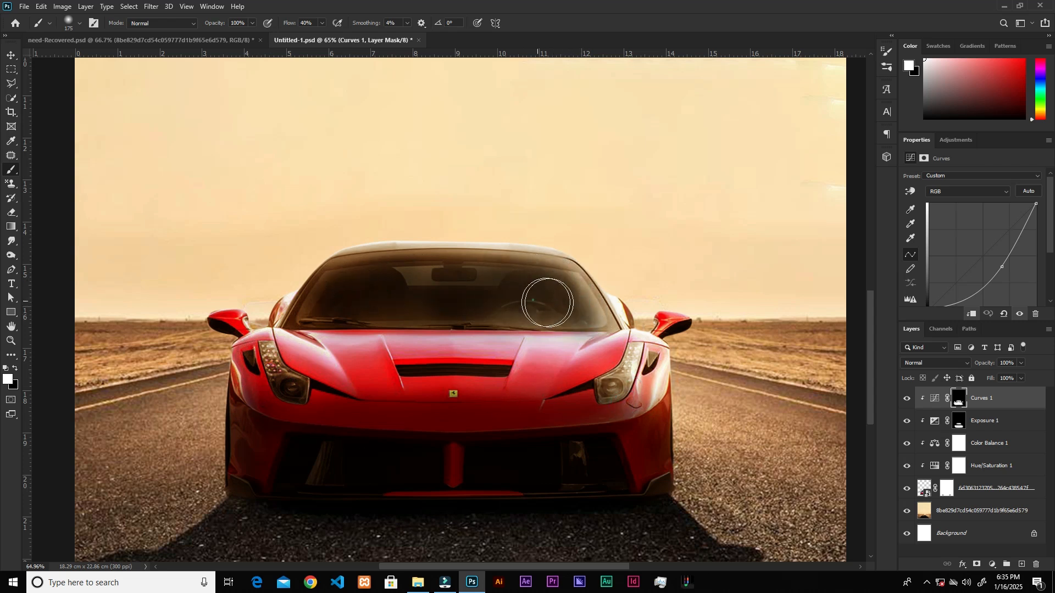
# Paint black on the Curves mask with a 90 px brush along the hood's rear edge, roof and side mirrors to restore their brightness.
pyautogui.click(16, 371)
pyautogui.press('[')
pyautogui.press('[')
pyautogui.press('[')
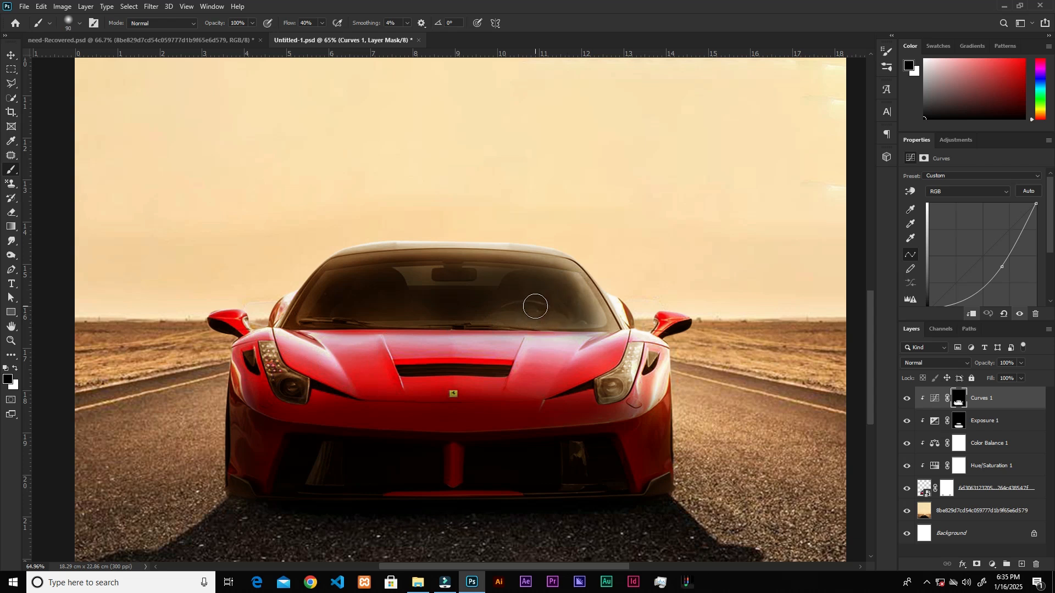
pyautogui.scroll(3, 536, 306)
pyautogui.moveTo(519, 351)
pyautogui.mouseDown()
pyautogui.moveTo(418, 344)
pyautogui.moveTo(506, 330)
pyautogui.moveTo(384, 345)
pyautogui.moveTo(286, 336)
pyautogui.mouseUp()
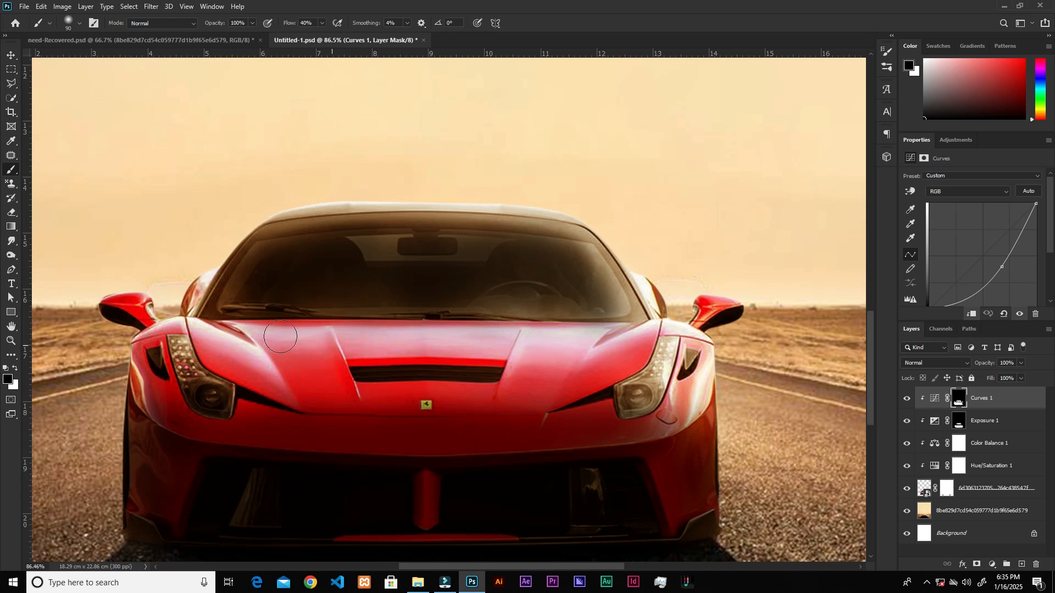
pyautogui.moveTo(570, 212)
pyautogui.mouseDown()
pyautogui.moveTo(642, 302)
pyautogui.moveTo(576, 224)
pyautogui.moveTo(488, 204)
pyautogui.moveTo(286, 215)
pyautogui.mouseUp()
pyautogui.moveTo(589, 205)
pyautogui.mouseDown()
pyautogui.moveTo(311, 207)
pyautogui.moveTo(218, 230)
pyautogui.moveTo(185, 293)
pyautogui.moveTo(148, 281)
pyautogui.mouseUp()
pyautogui.scroll(-8, 528, 420)
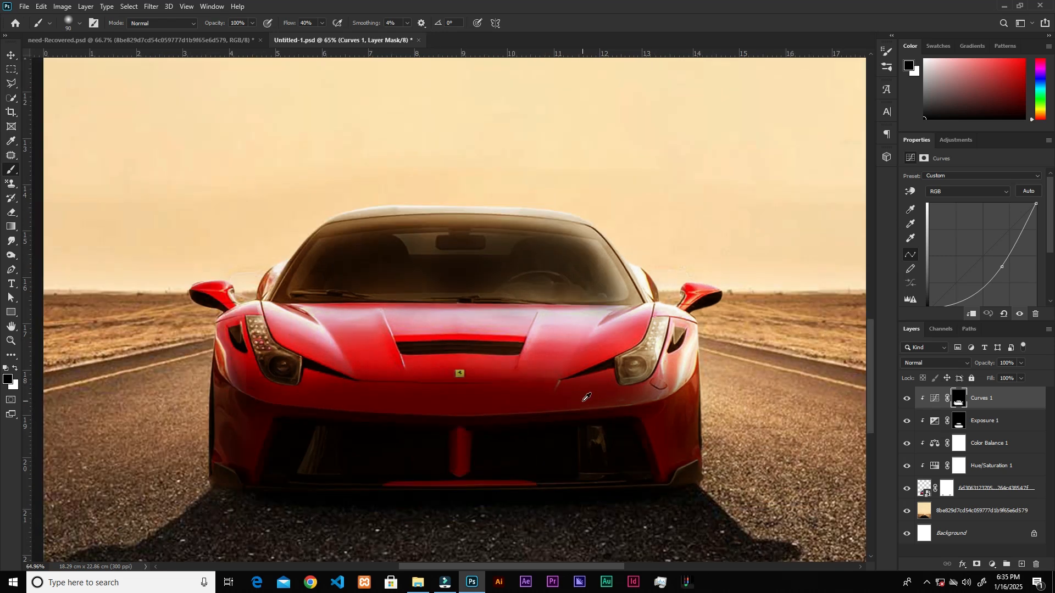
pyautogui.scroll(-2, 545, 385)
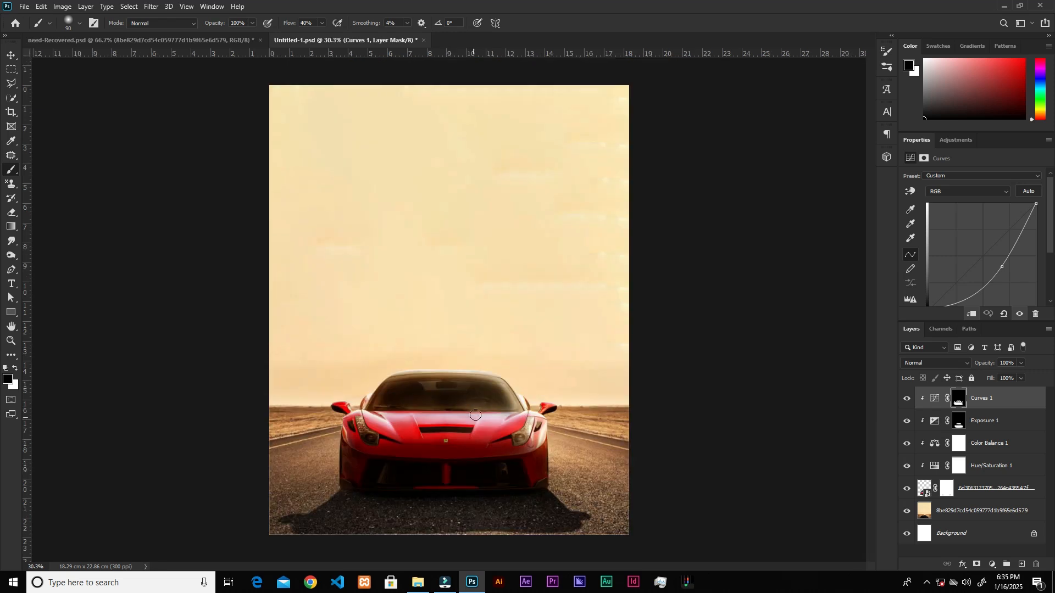
pyautogui.moveTo(502, 377); pyautogui.dragTo(386, 374)
# Paint black on the Curves mask over both headlights to bring back their brightness.
pyautogui.scroll(8, 353, 461)
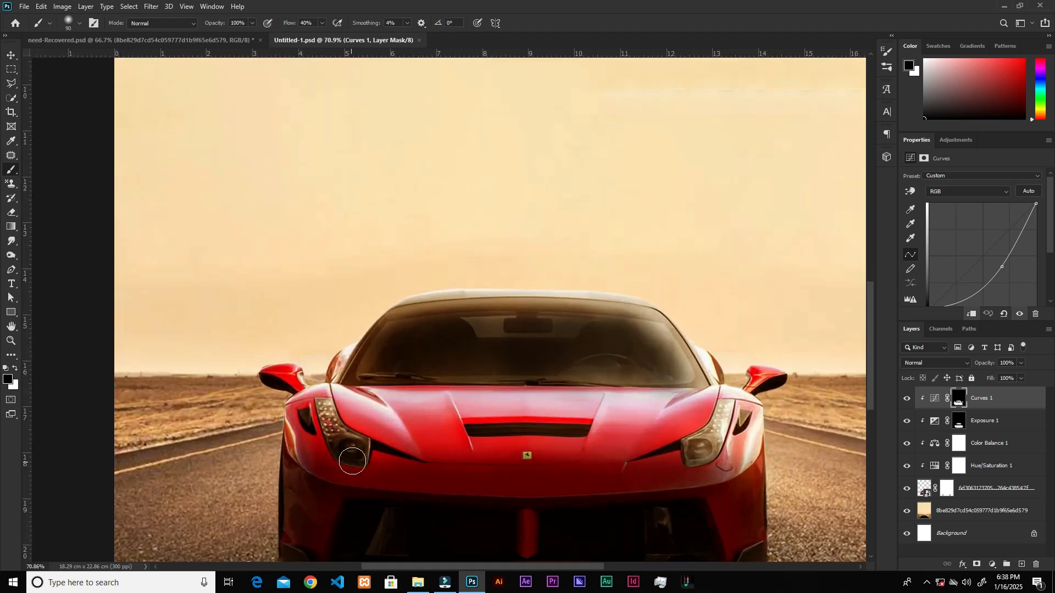
pyautogui.moveTo(353, 451)
pyautogui.mouseDown()
pyautogui.moveTo(330, 427)
pyautogui.moveTo(333, 436)
pyautogui.moveTo(356, 448)
pyautogui.moveTo(331, 428)
pyautogui.moveTo(313, 385)
pyautogui.moveTo(328, 415)
pyautogui.mouseUp()
pyautogui.moveTo(360, 451); pyautogui.dragTo(332, 431)
pyautogui.moveTo(726, 439)
pyautogui.mouseDown()
pyautogui.moveTo(699, 452)
pyautogui.moveTo(705, 445)
pyautogui.moveTo(695, 442)
pyautogui.moveTo(704, 445)
pyautogui.moveTo(696, 456)
pyautogui.moveTo(726, 412)
pyautogui.moveTo(698, 457)
pyautogui.mouseUp()
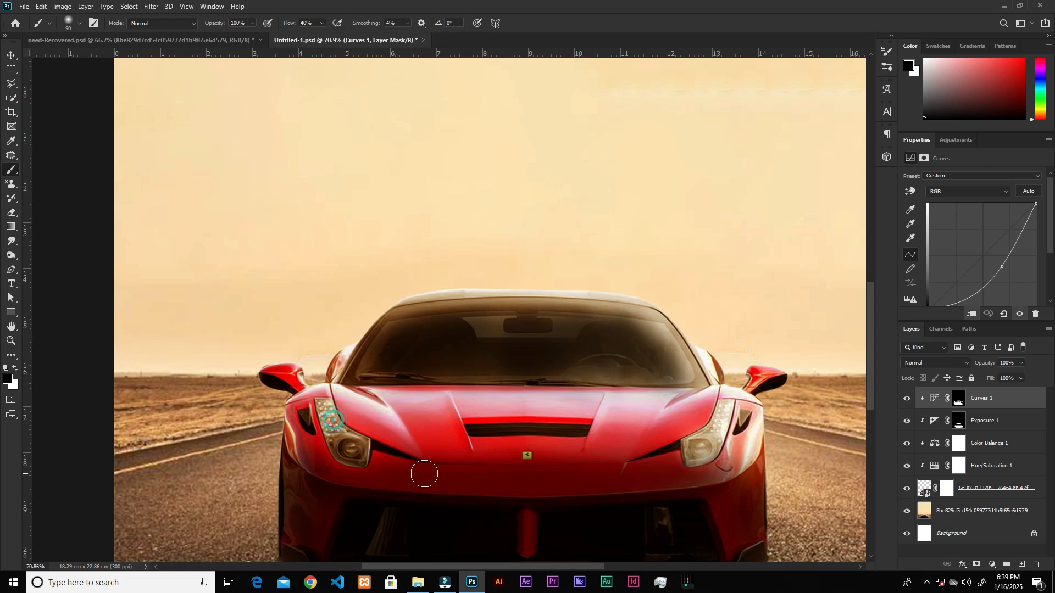
pyautogui.scroll(-5, 483, 455)
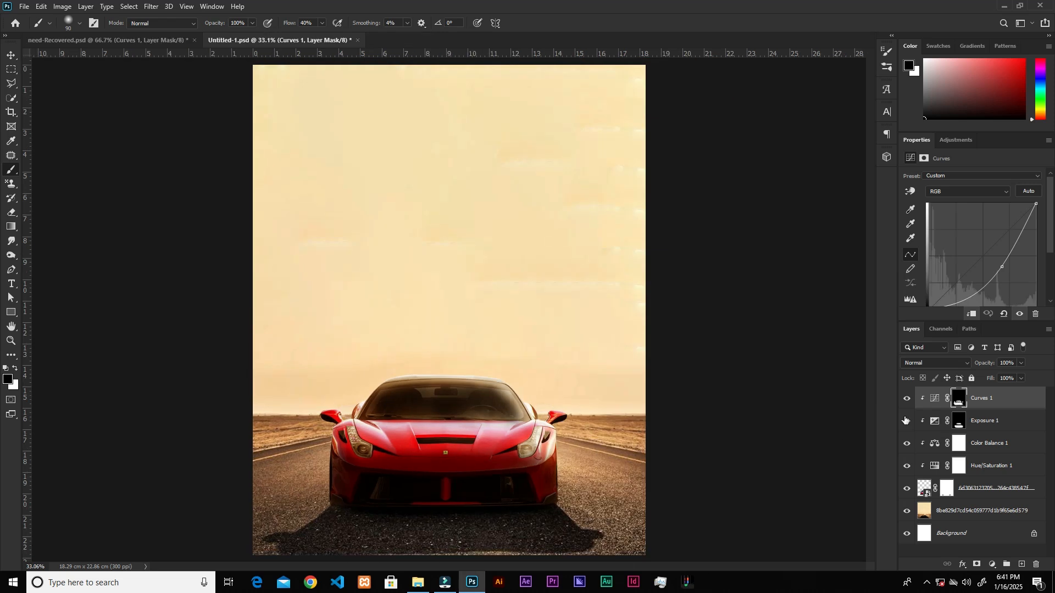
# Lower the Curves layer's fill to 63% and compare the car with and without it.
pyautogui.click(1022, 379)
pyautogui.moveTo(1016, 391); pyautogui.dragTo(1010, 390)
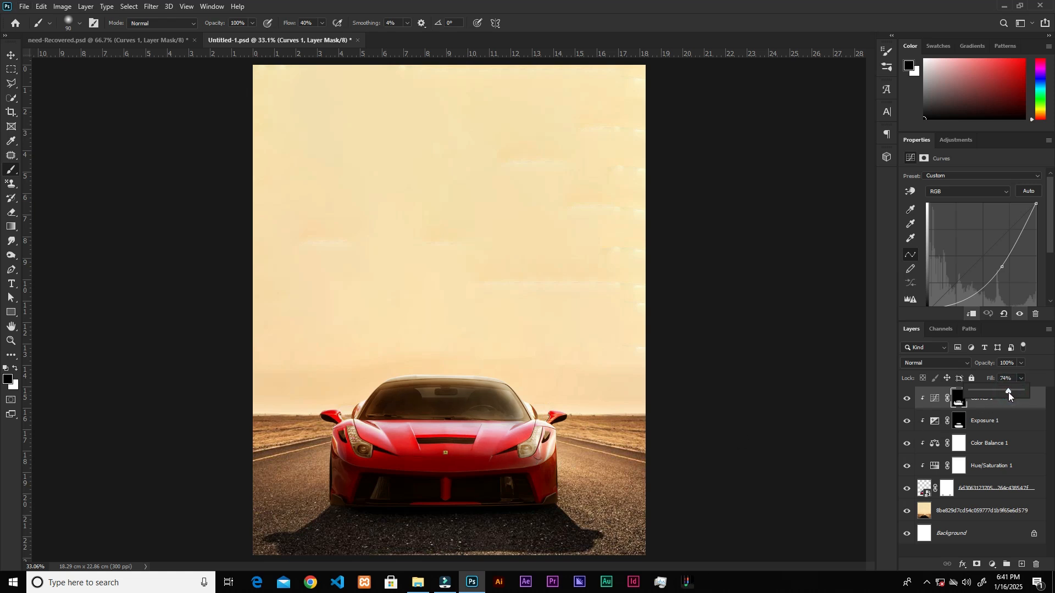
pyautogui.click(908, 398)
pyautogui.click(907, 399)
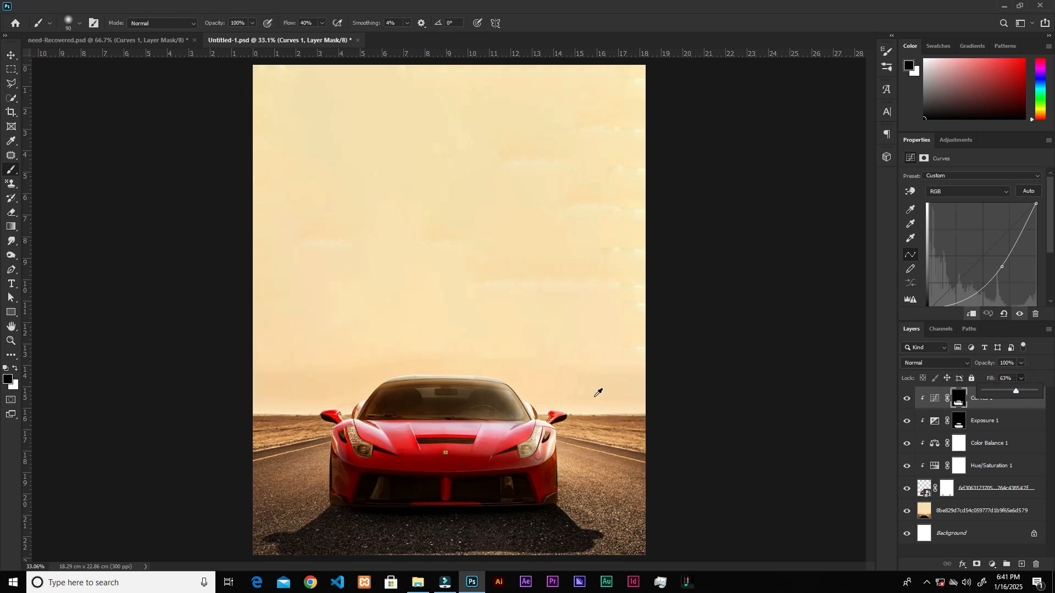
# Paint white on the Curves mask across the windshield to darken the glass.
pyautogui.scroll(5, 456, 418)
pyautogui.scroll(-1, 466, 409)
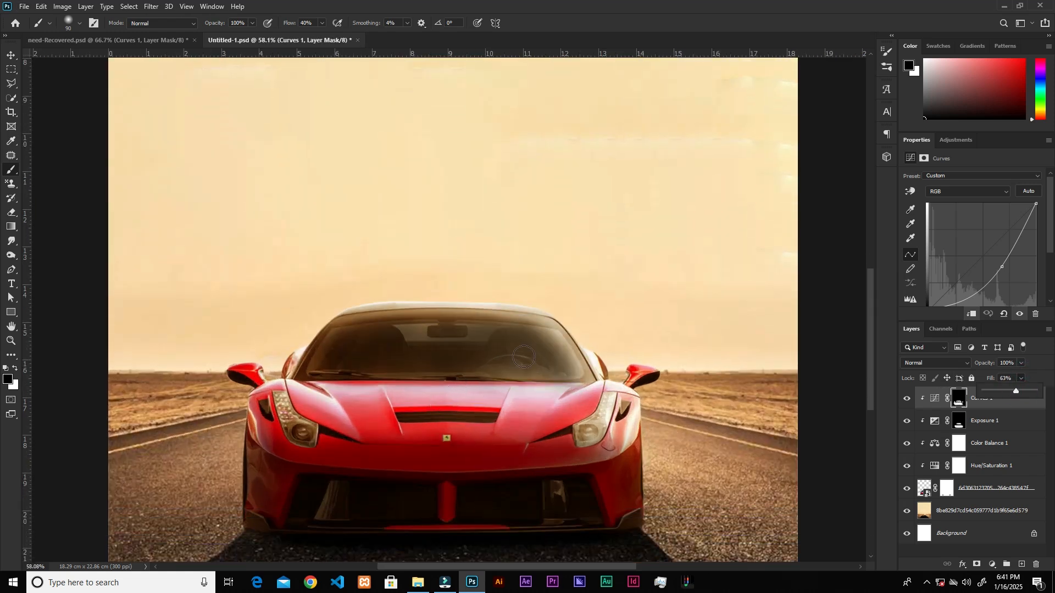
pyautogui.press('x')
pyautogui.moveTo(550, 350)
pyautogui.mouseDown()
pyautogui.moveTo(465, 321)
pyautogui.moveTo(335, 333)
pyautogui.mouseUp()
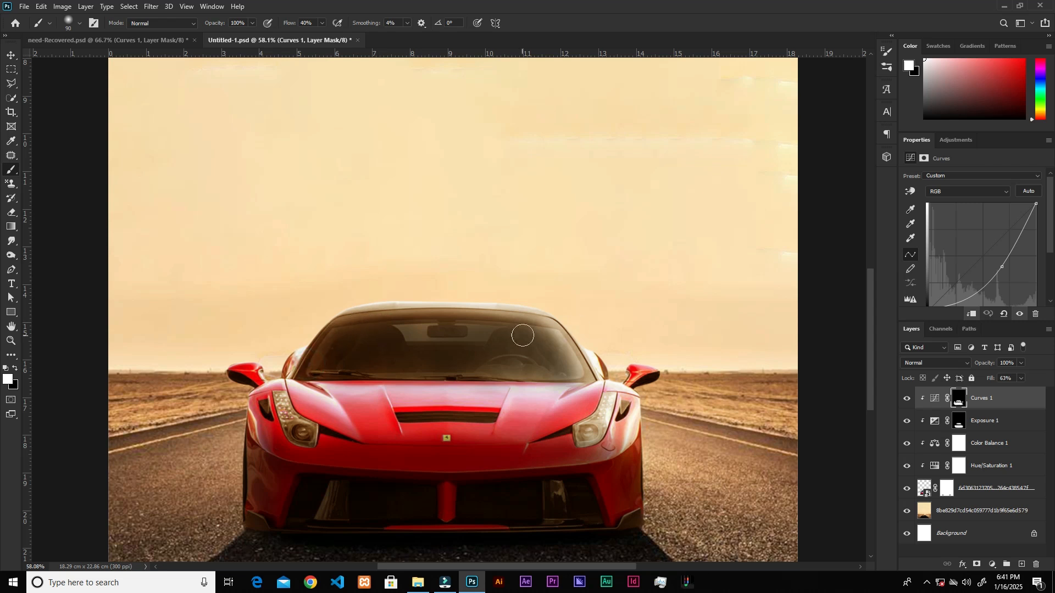
pyautogui.scroll(-2, 454, 412)
# Apply a Motion Blur filter to the red car layer with an angle of -33° and a distance of 12 pixels.
pyautogui.press('v')
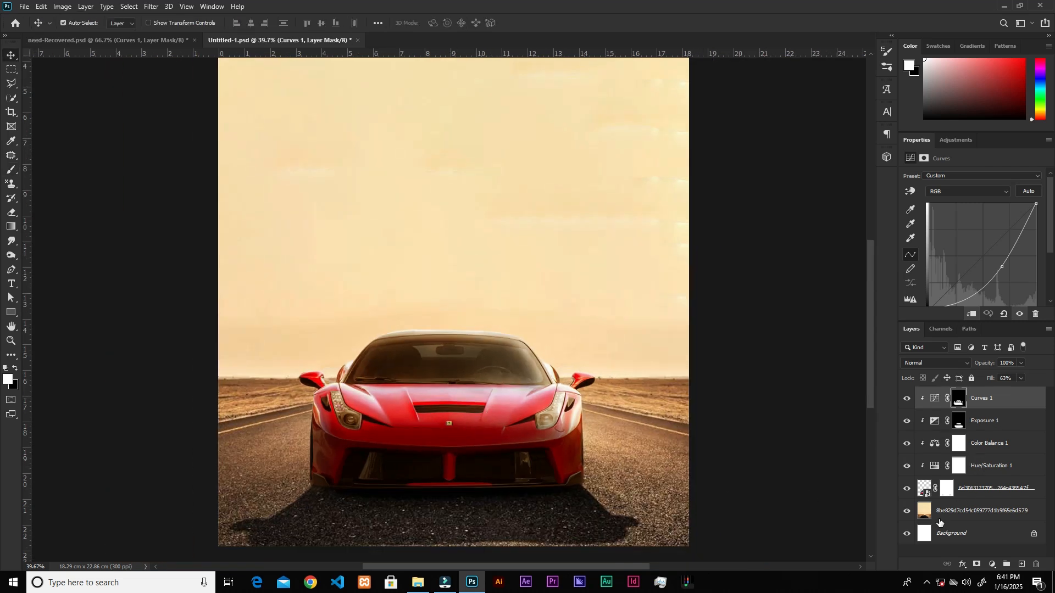
pyautogui.click(983, 488)
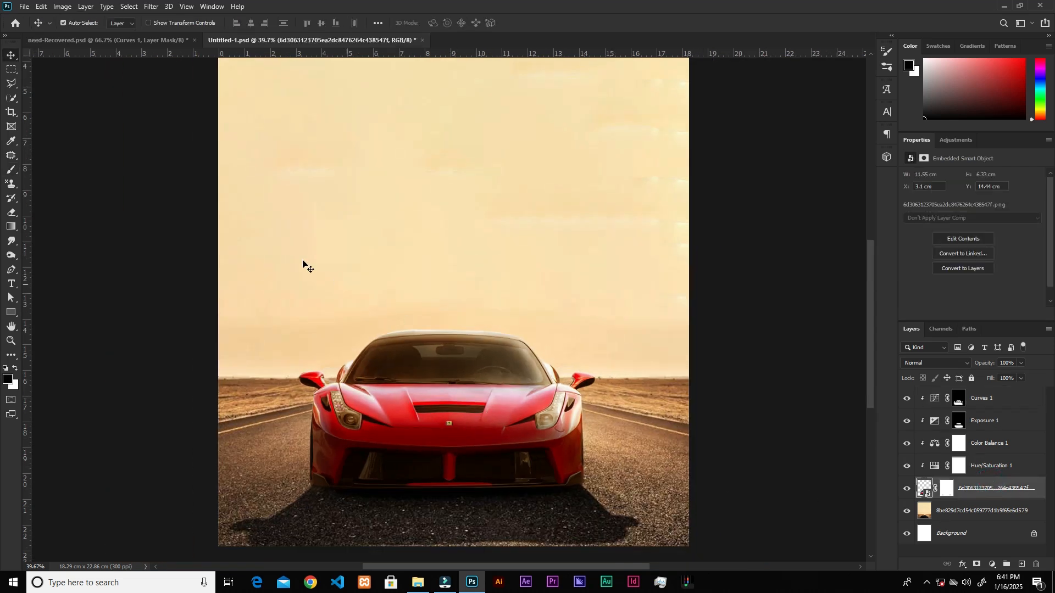
pyautogui.click(159, 6)
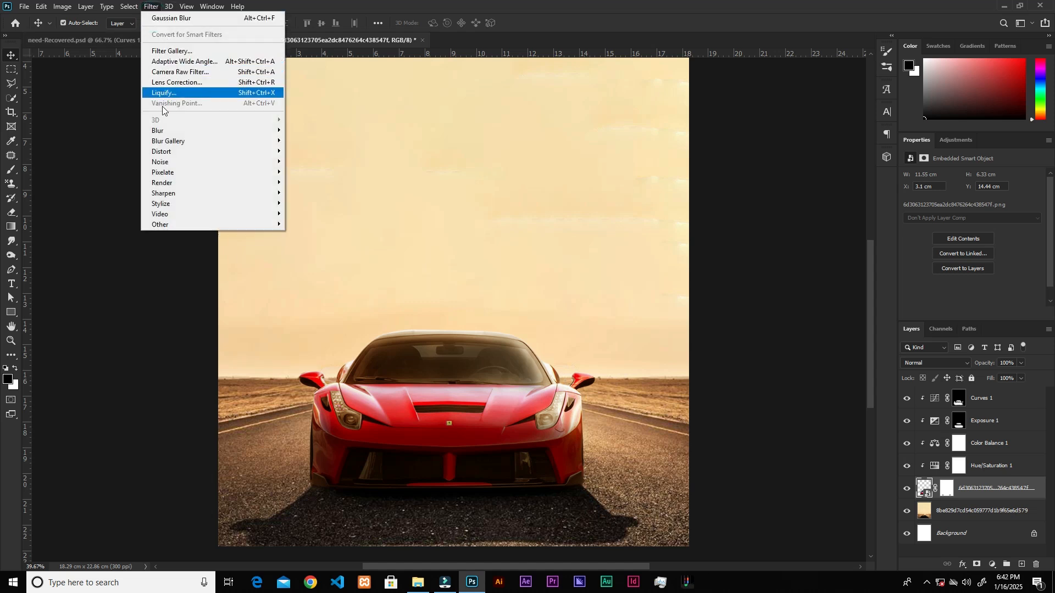
pyautogui.moveTo(162, 131)
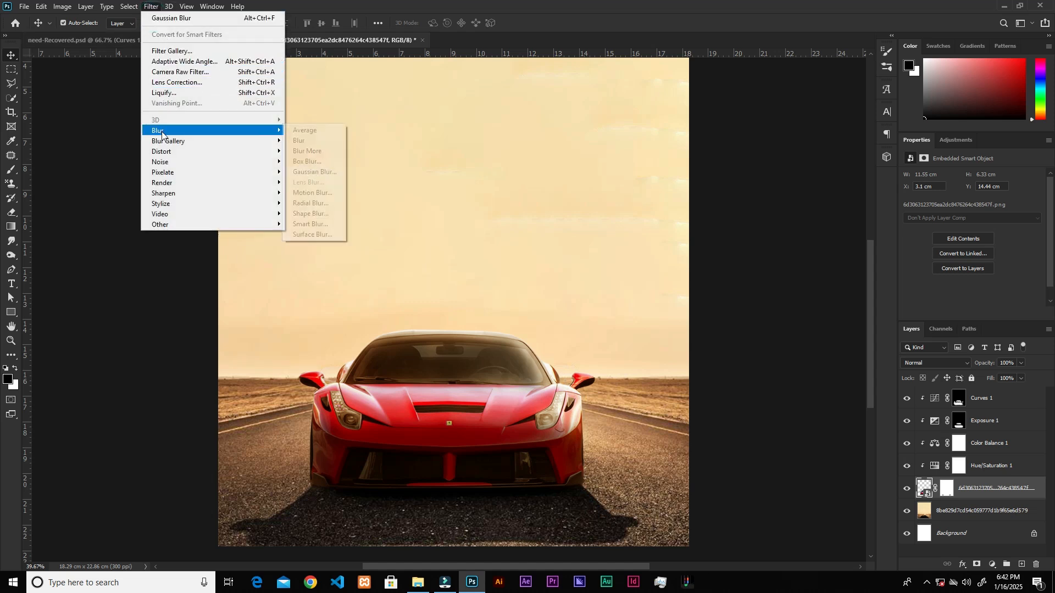
pyautogui.click(309, 194)
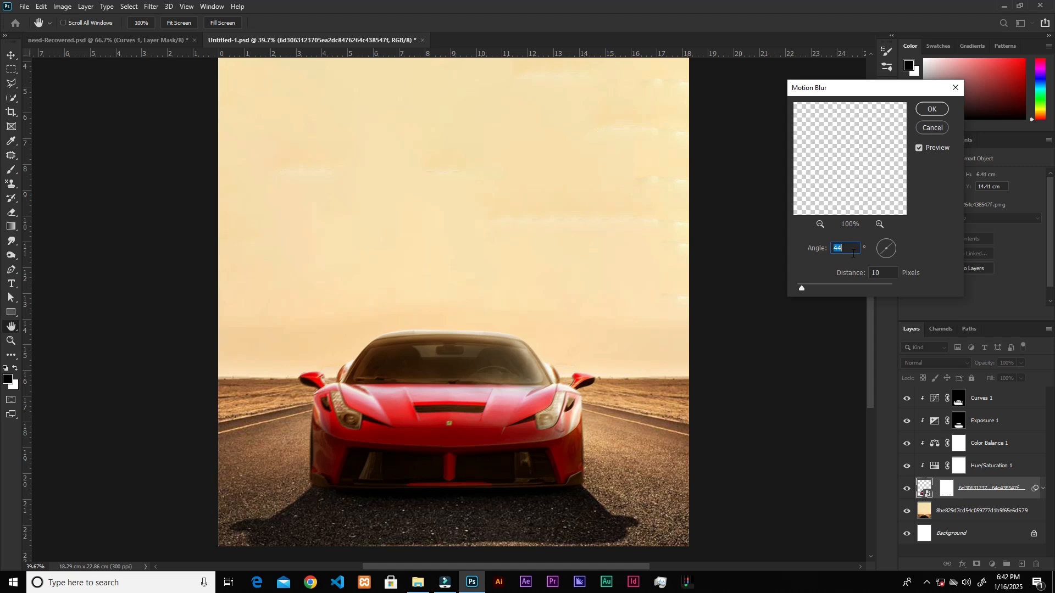
pyautogui.write('-33')
pyautogui.click(882, 272)
pyautogui.click(932, 109)
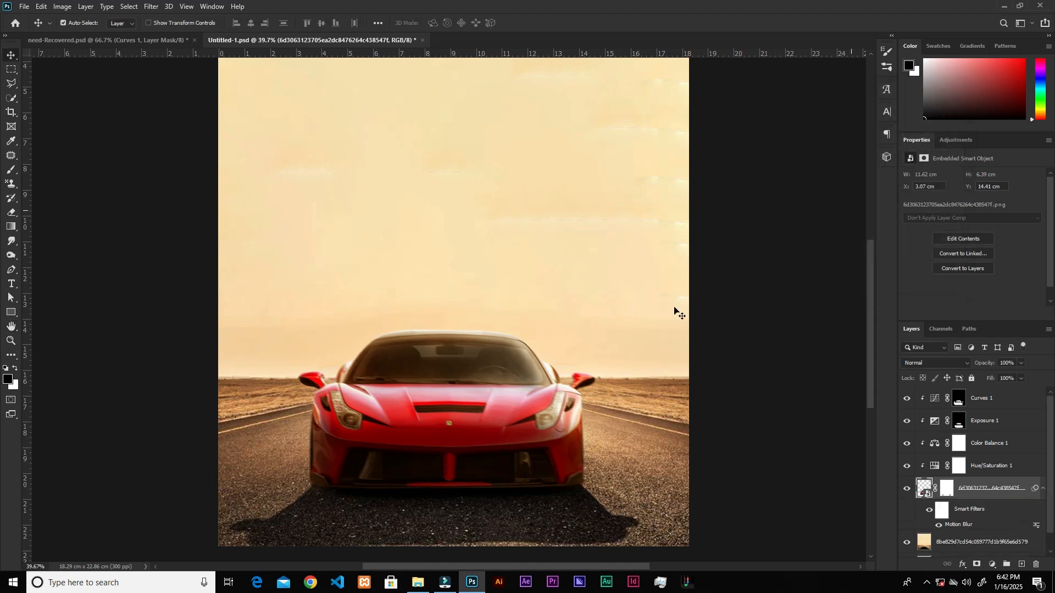
# Invert the Motion Blur filter mask to black to hide the blur across the whole car.
pyautogui.click(944, 512)
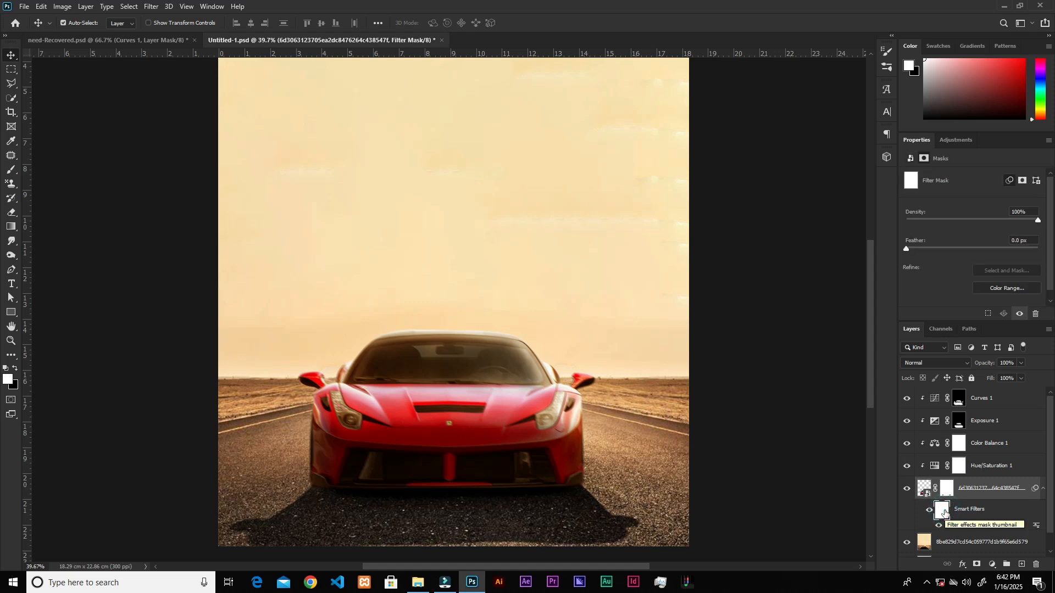
pyautogui.press('ctrl')
pyautogui.hotkey('ctrl', 'i')
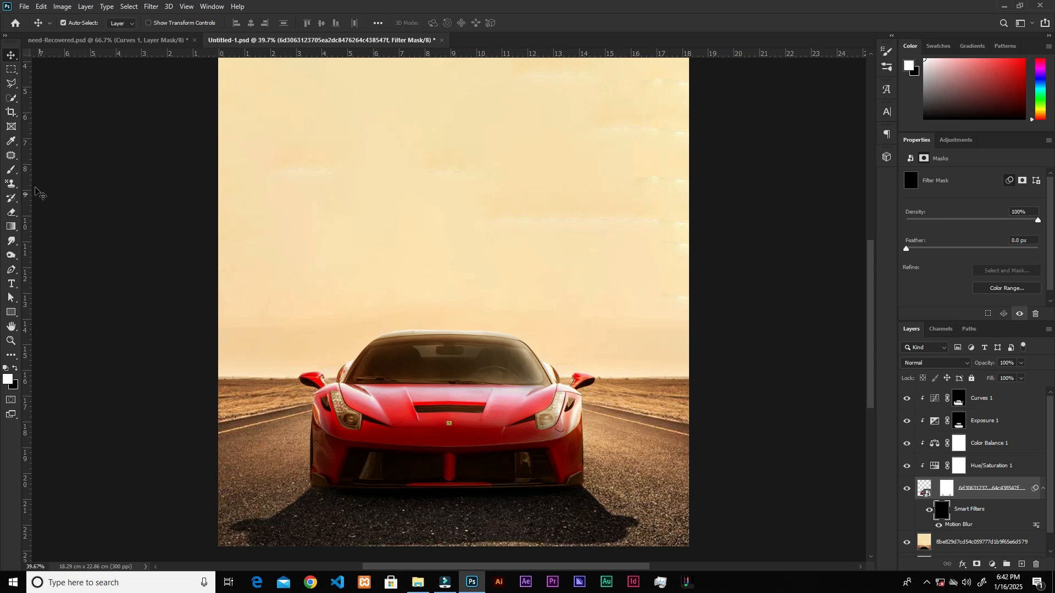
# Paint white on the filter mask with a 150 px brush along both sides of the car, undoing the strokes over the side mirror.
pyautogui.click(12, 169)
pyautogui.scroll(3, 562, 422)
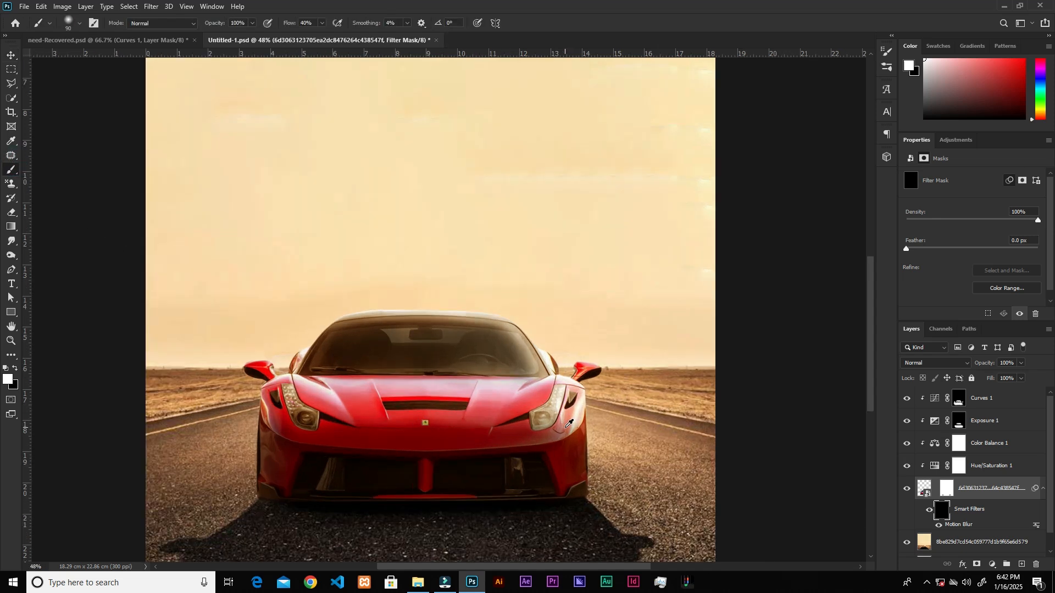
pyautogui.moveTo(596, 369); pyautogui.dragTo(594, 354)
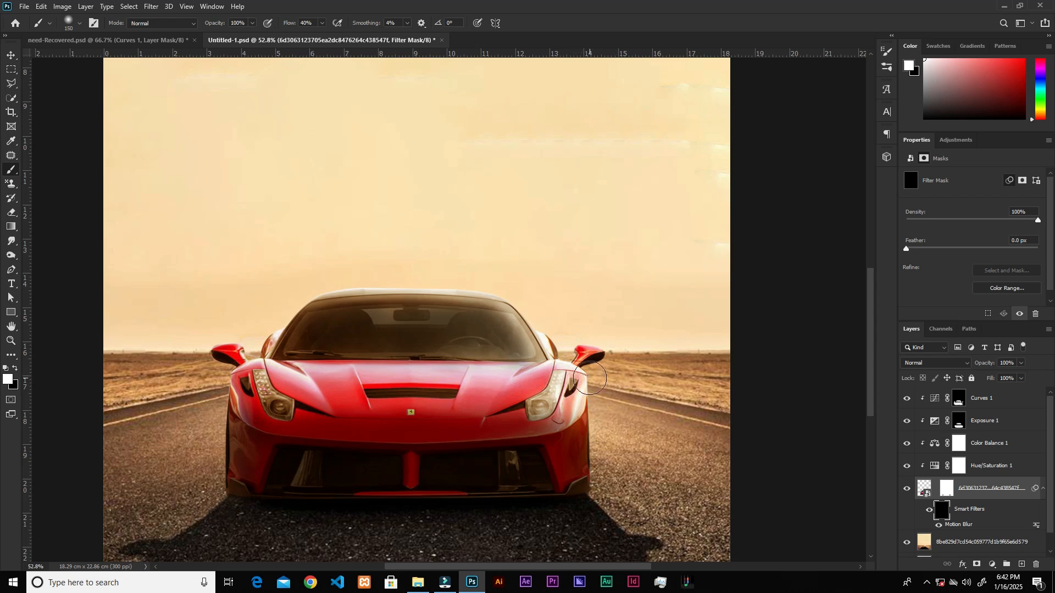
pyautogui.moveTo(604, 360)
pyautogui.mouseDown()
pyautogui.moveTo(597, 472)
pyautogui.moveTo(581, 359)
pyautogui.moveTo(605, 340)
pyautogui.moveTo(578, 339)
pyautogui.mouseUp()
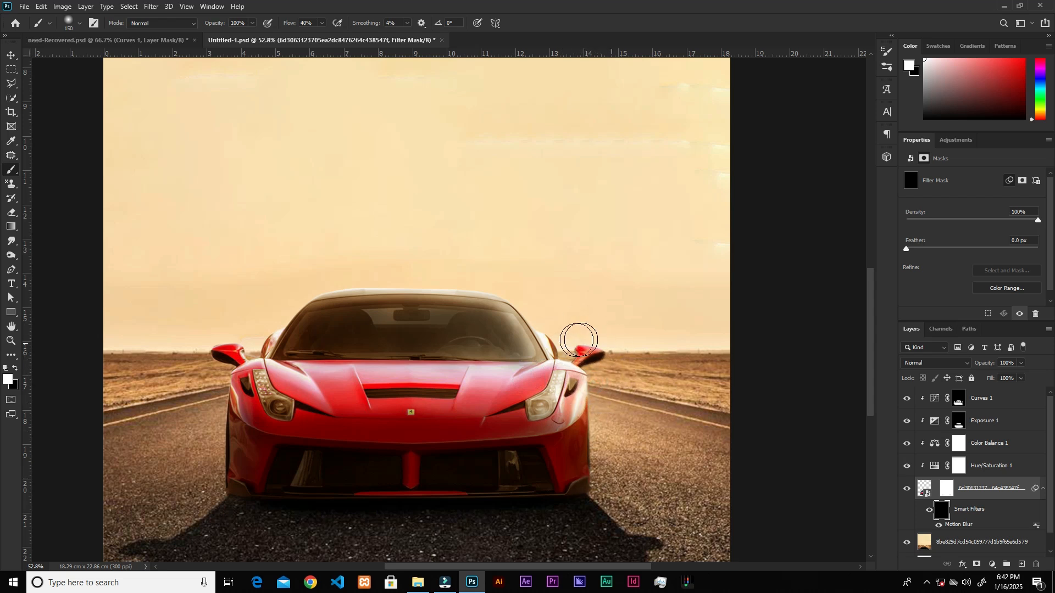
pyautogui.moveTo(199, 358)
pyautogui.mouseDown()
pyautogui.moveTo(214, 380)
pyautogui.moveTo(228, 464)
pyautogui.moveTo(221, 507)
pyautogui.mouseUp()
pyautogui.moveTo(227, 371); pyautogui.dragTo(247, 352)
pyautogui.hotkey('ctrl', 'z')
pyautogui.hotkey('ctrl', 'z')
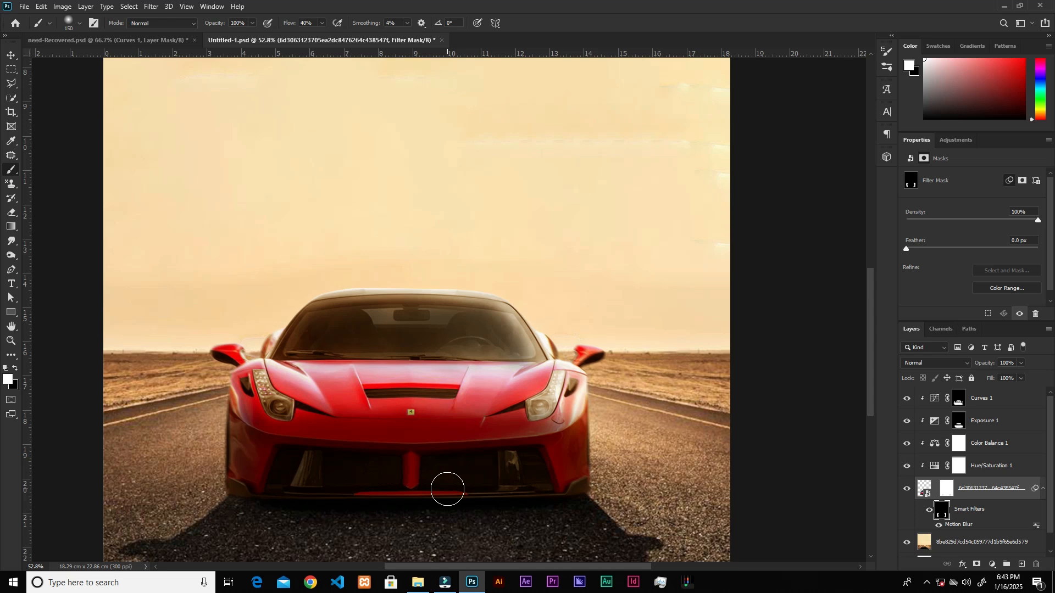
# Paint white on the Curves 1 mask along the left outer edge of the car body.
pyautogui.scroll(-1, 1022, 453)
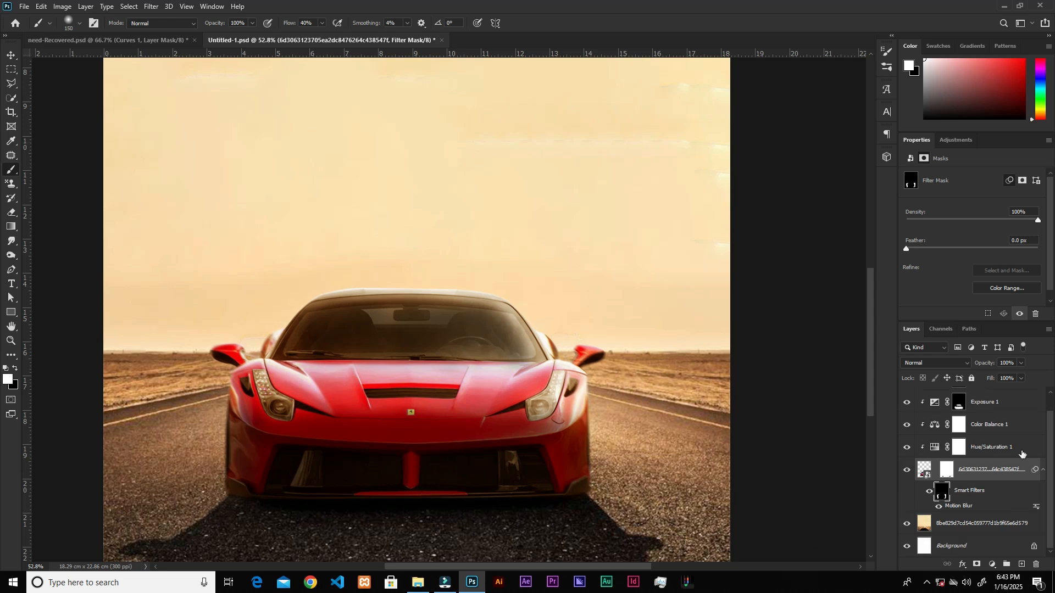
pyautogui.scroll(-1, 342, 405)
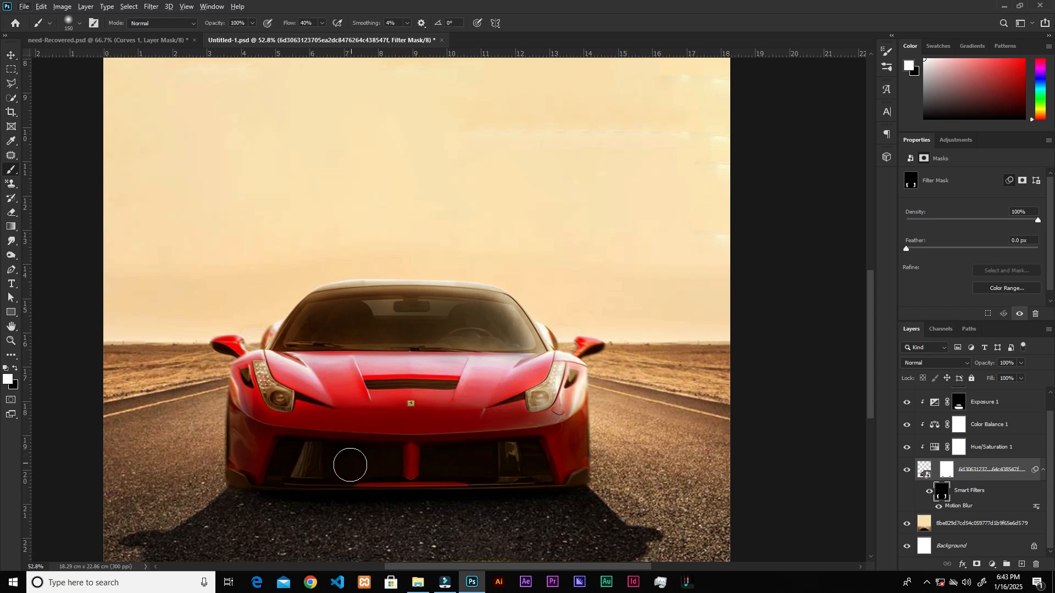
pyautogui.scroll(-1, 349, 464)
pyautogui.click(945, 474)
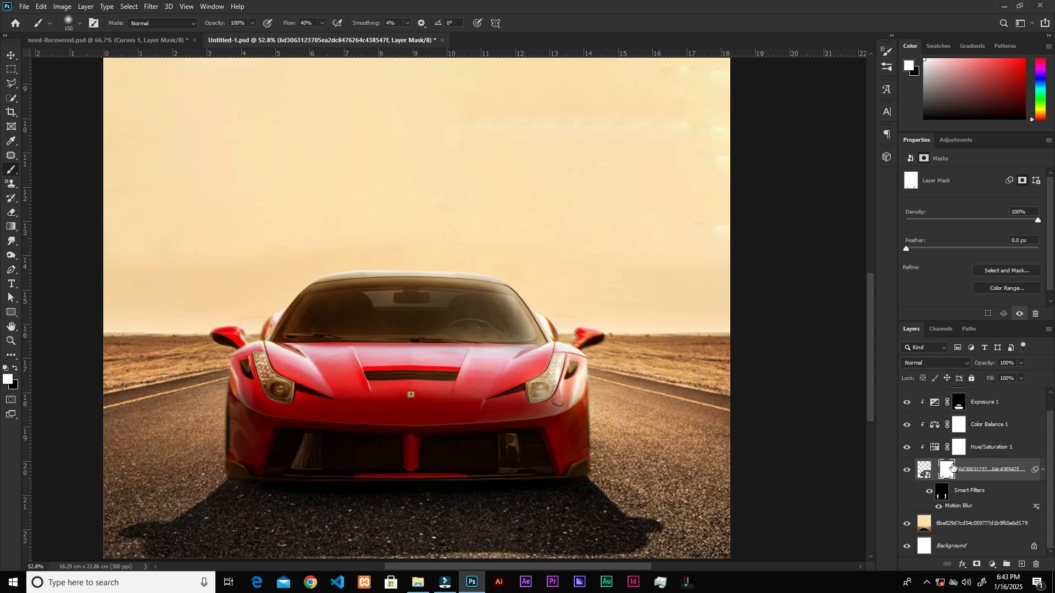
pyautogui.scroll(1, 985, 420)
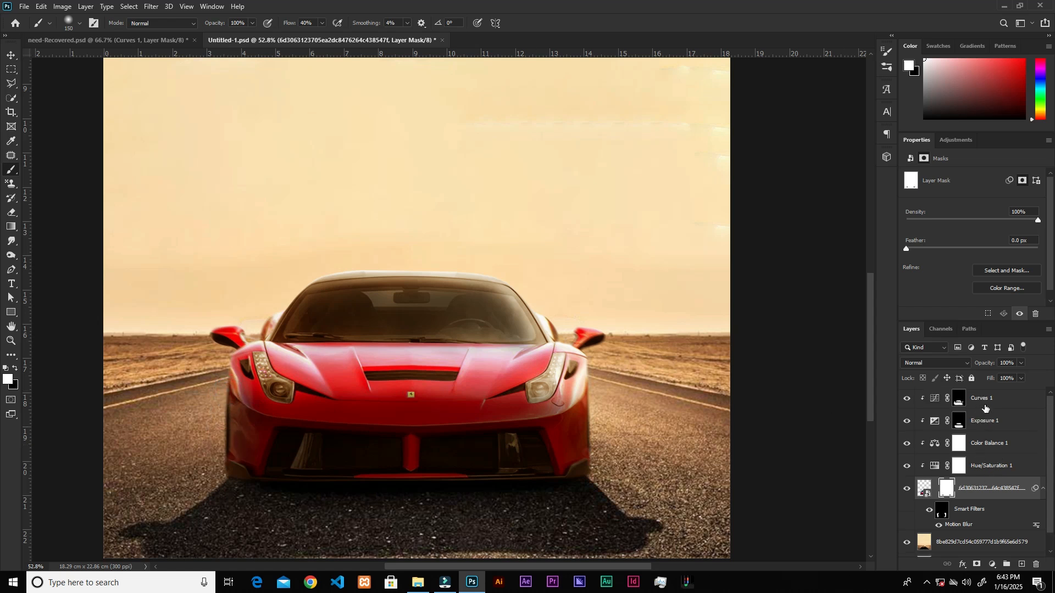
pyautogui.click(959, 401)
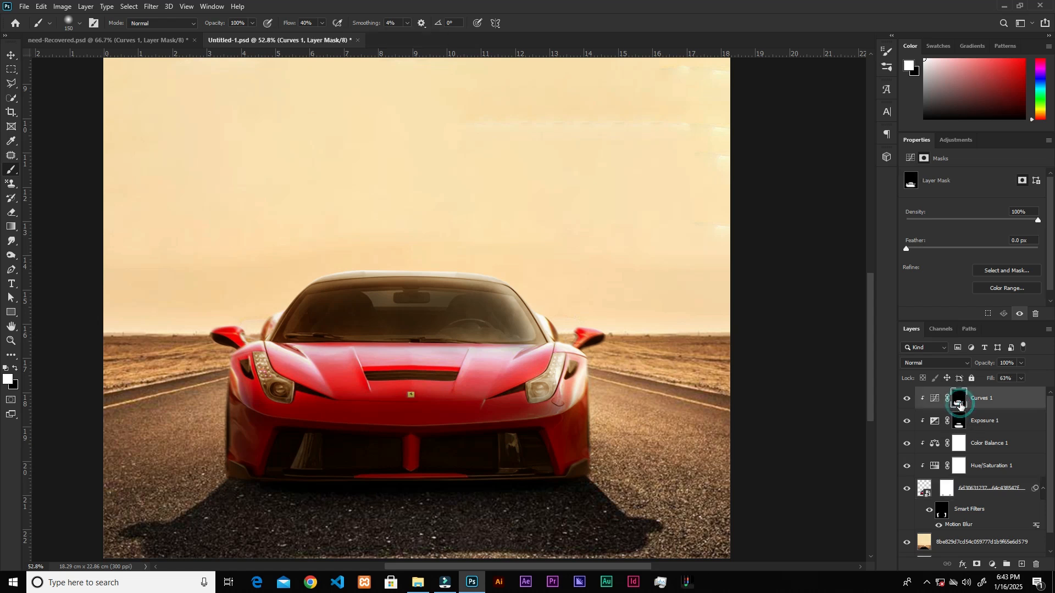
pyautogui.moveTo(225, 391); pyautogui.dragTo(221, 438)
pyautogui.moveTo(221, 384); pyautogui.dragTo(228, 430)
# Paint black on the Curves 1 mask along both outer edges of the car body to restore their brightness.
pyautogui.scroll(-1, 984, 409)
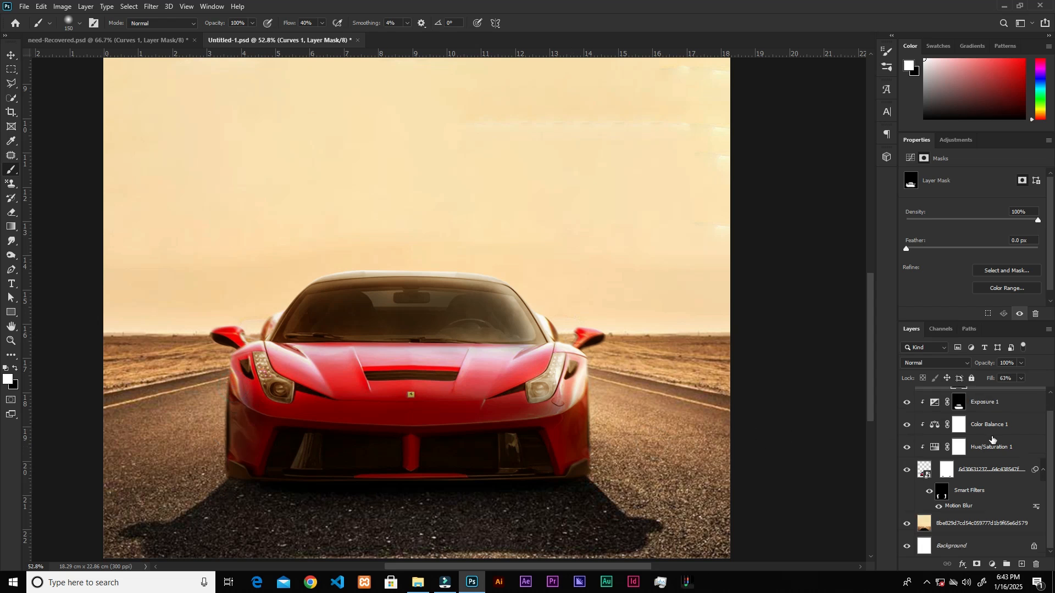
pyautogui.scroll(1, 992, 440)
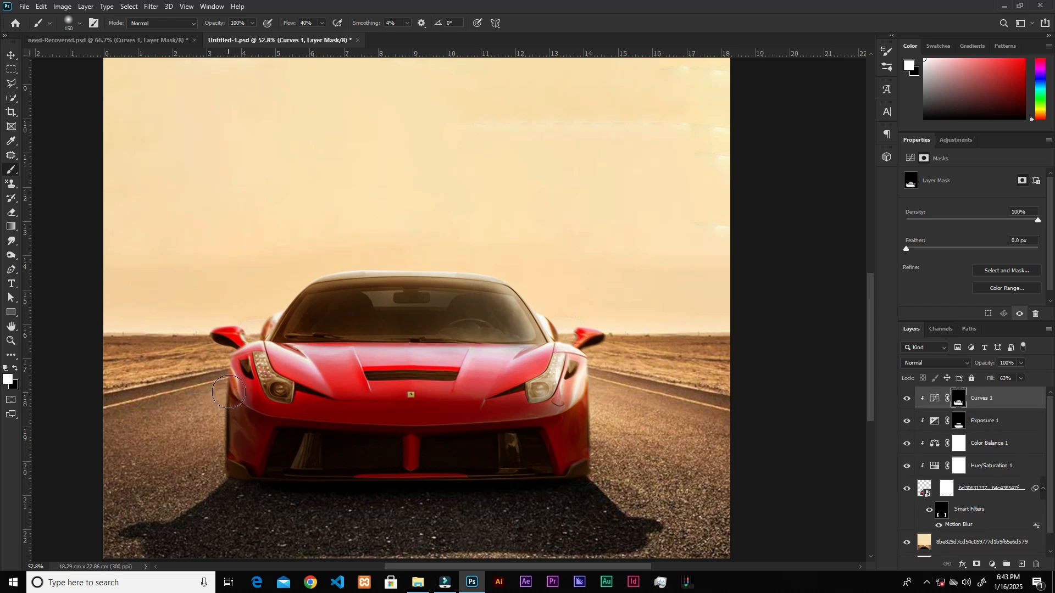
pyautogui.press('x')
pyautogui.moveTo(221, 384)
pyautogui.mouseDown()
pyautogui.moveTo(209, 424)
pyautogui.moveTo(235, 388)
pyautogui.moveTo(220, 438)
pyautogui.moveTo(224, 371)
pyautogui.moveTo(221, 405)
pyautogui.mouseUp()
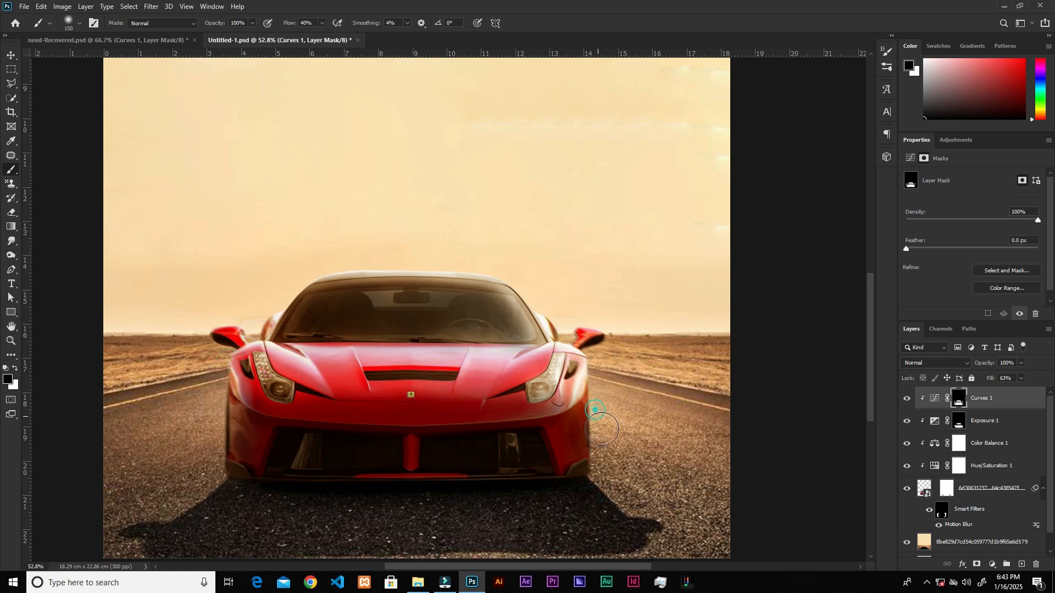
pyautogui.press('v')
pyautogui.scroll(-2, 526, 362)
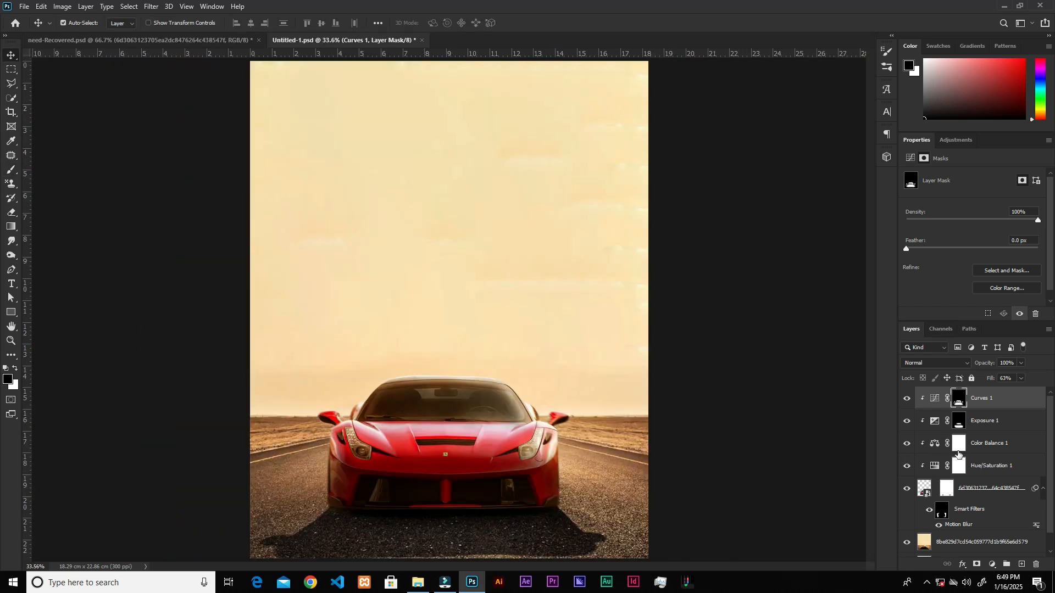
pyautogui.scroll(-1, 960, 467)
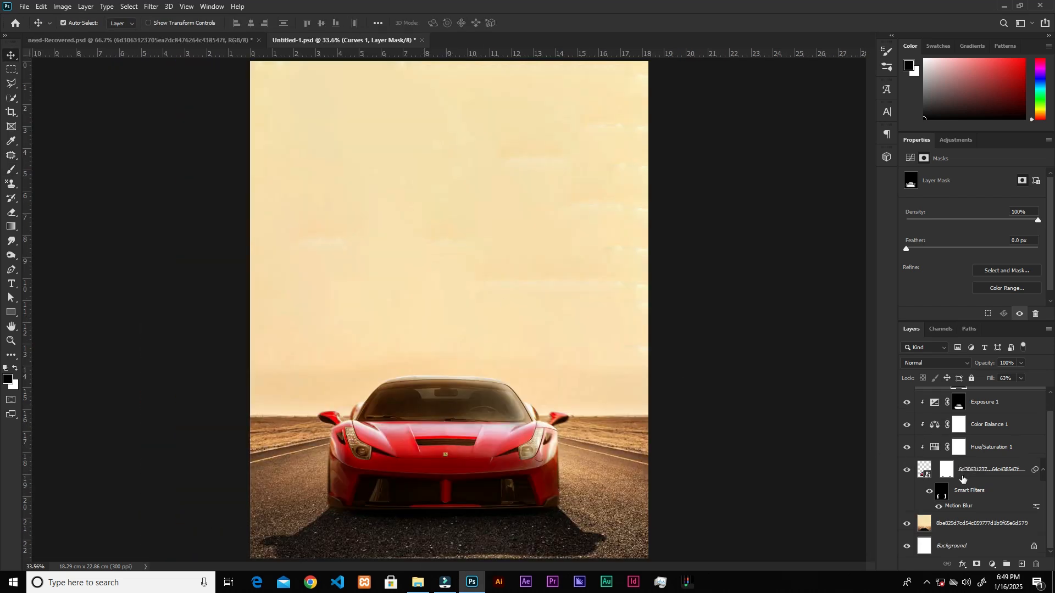
# Paint white on the Motion Blur filter mask along the car's bottom edge to blur it into the road.
pyautogui.click(943, 493)
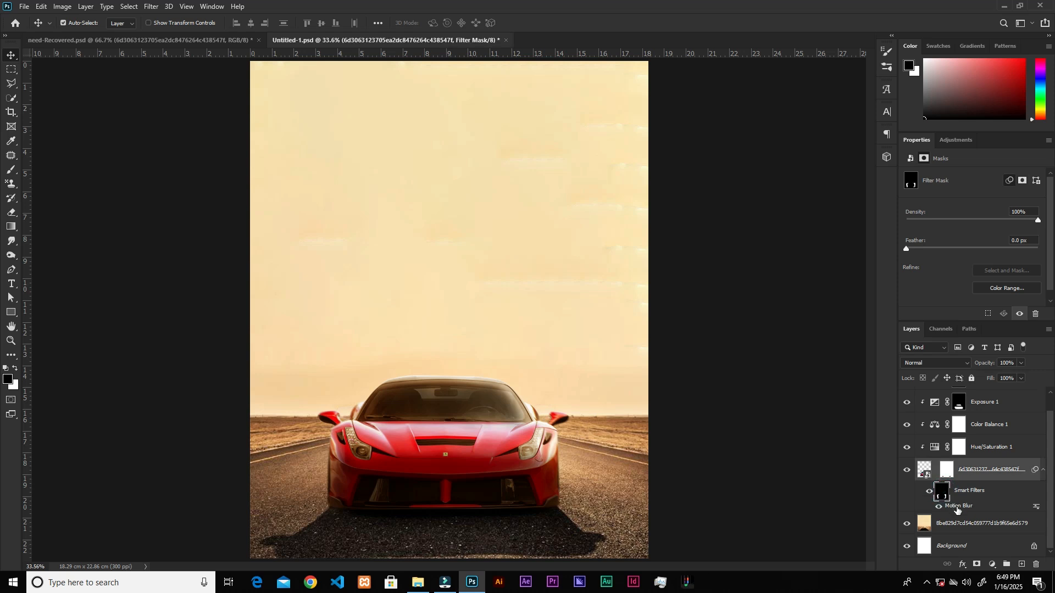
pyautogui.press('b')
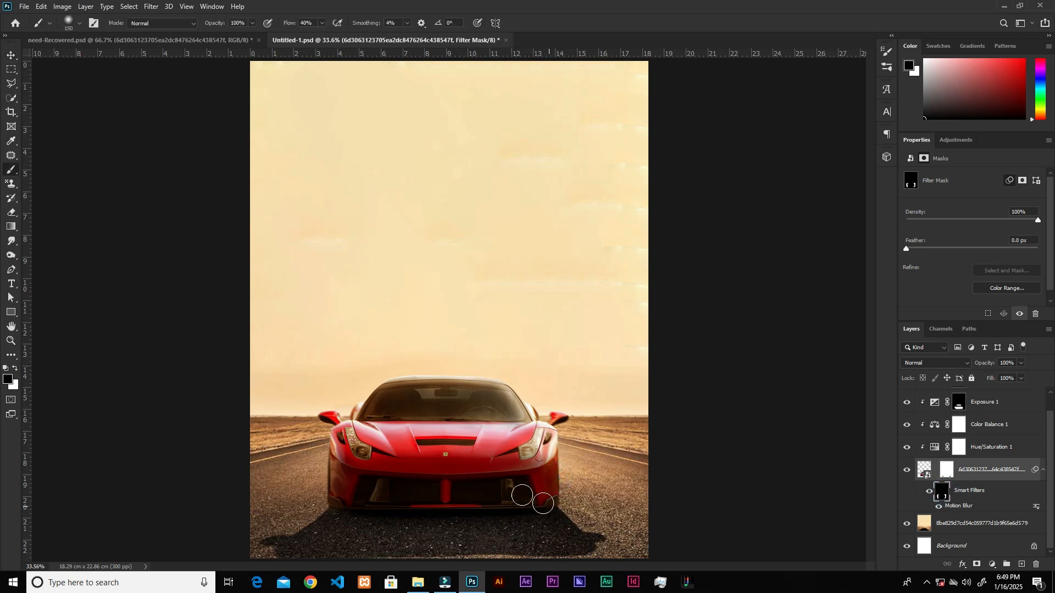
pyautogui.press('x')
# Readjust the blur distance of the car's Motion Blur smart filter.
pyautogui.doubleClick(959, 506)
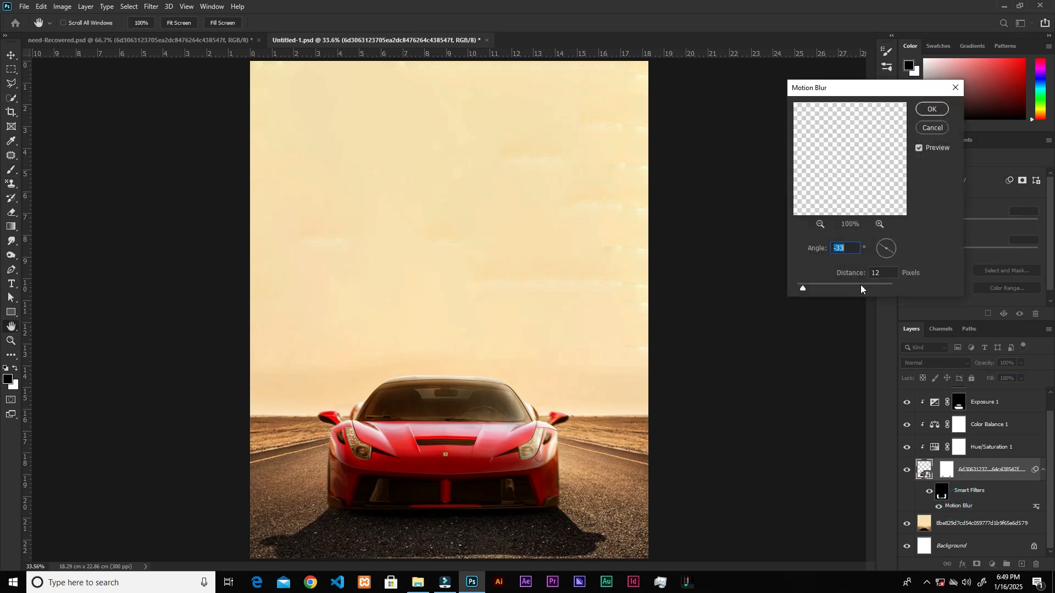
pyautogui.click(805, 284)
pyautogui.click(931, 109)
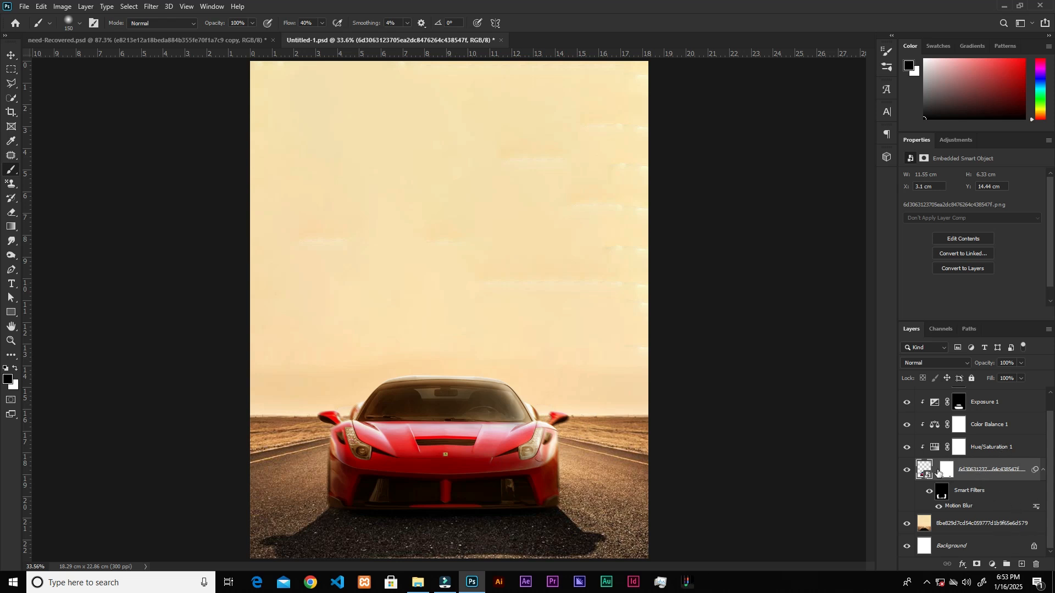
# Group the red car layer with its four adjustment layers and name the group main_csr.
pyautogui.scroll(1, 957, 477)
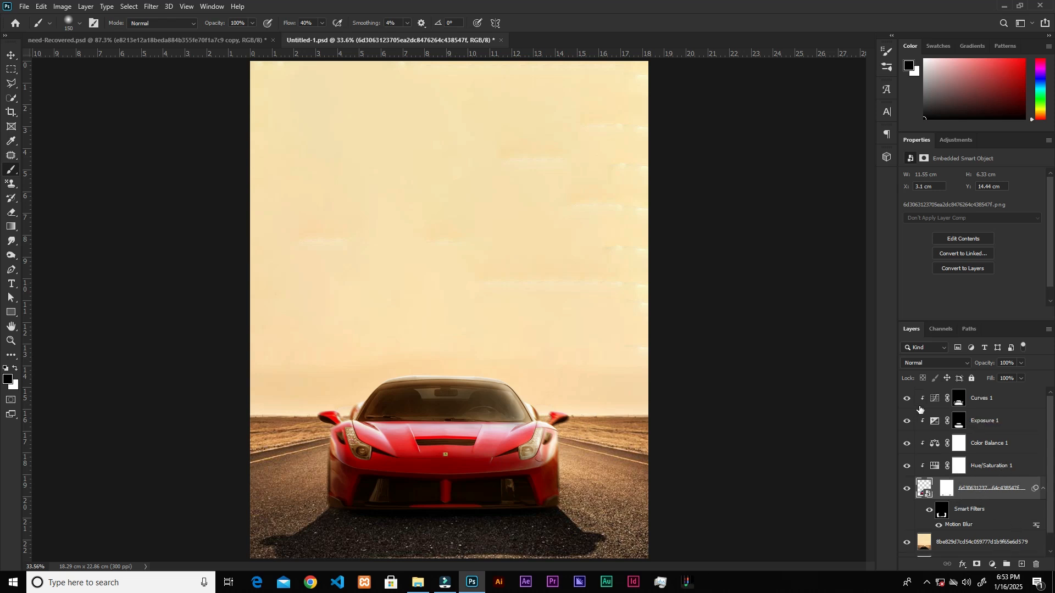
pyautogui.keyDown('shift'); pyautogui.click(994, 397); pyautogui.keyUp('shift')
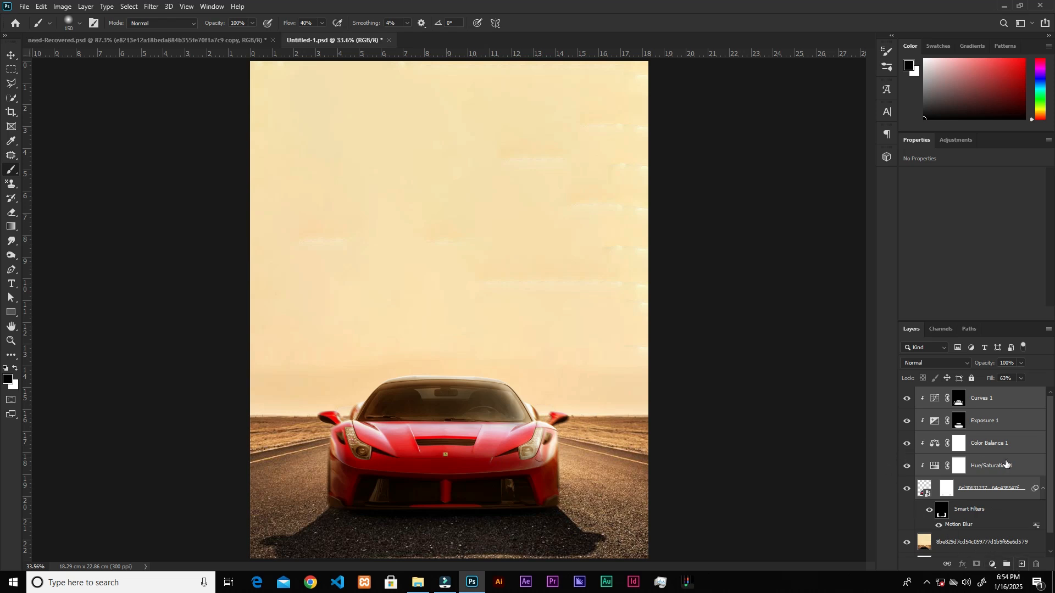
pyautogui.hotkey('ctrl', 'g')
pyautogui.doubleClick(952, 396)
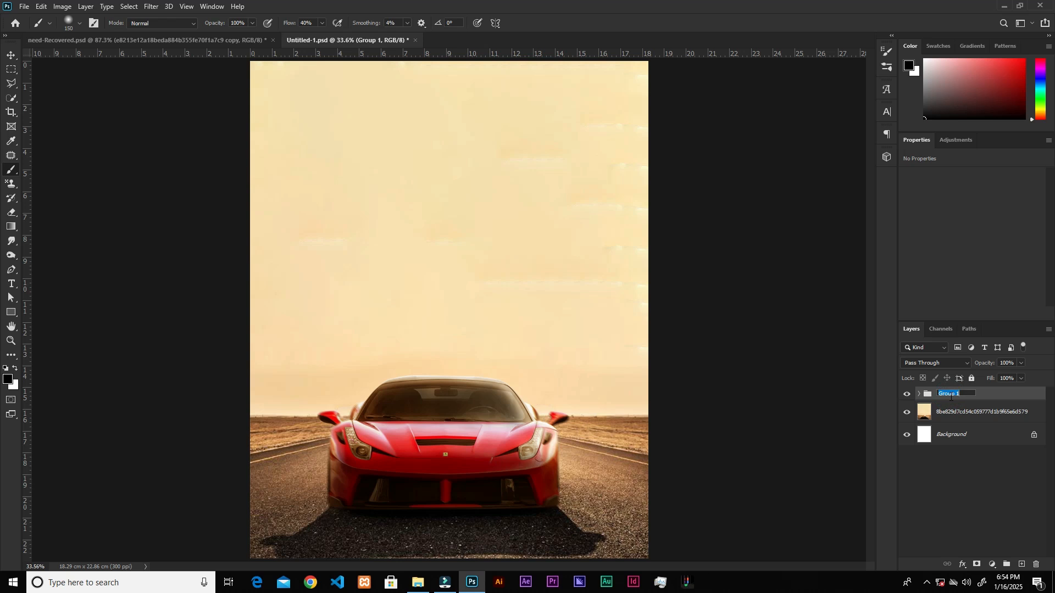
pyautogui.write('main_csr')
pyautogui.press('Return')
# Place the police car image from the needfor folder above the desert background layer and flip it horizontally.
pyautogui.click(966, 411)
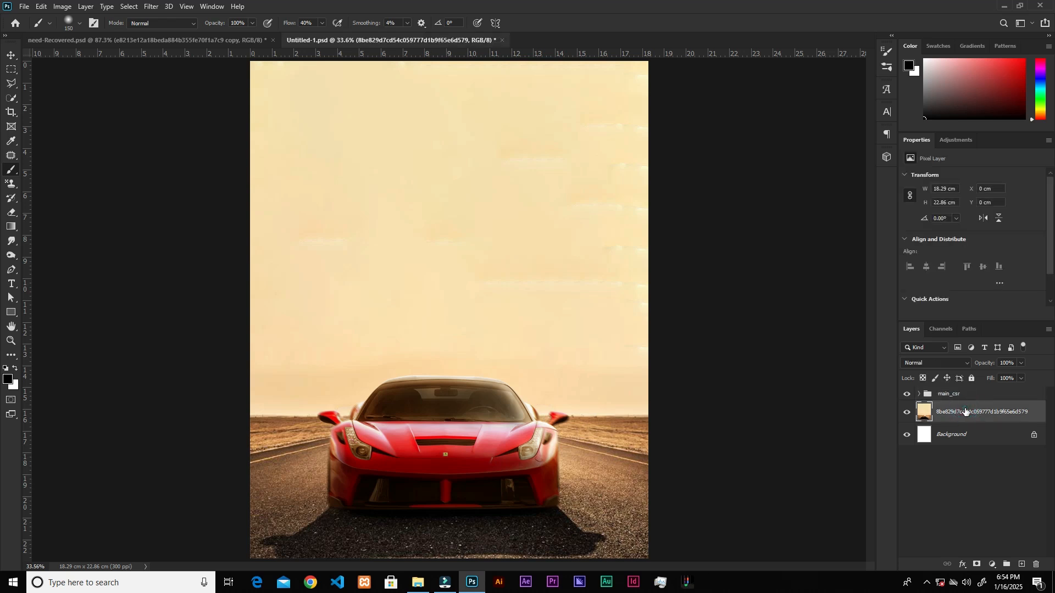
pyautogui.click(417, 583)
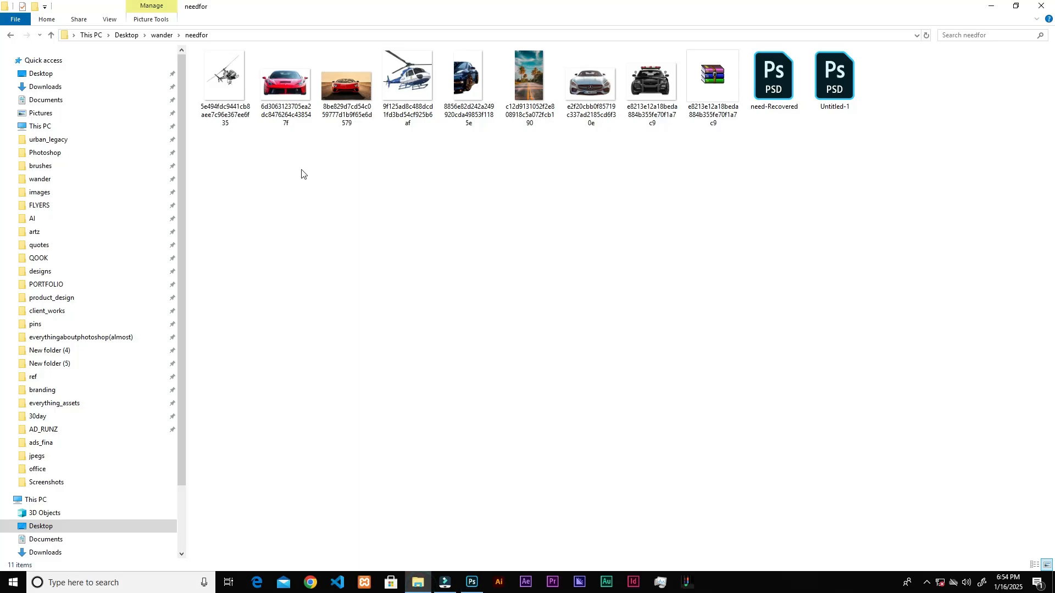
pyautogui.moveTo(650, 100); pyautogui.dragTo(460, 558)
pyautogui.moveTo(463, 434); pyautogui.dragTo(566, 319)
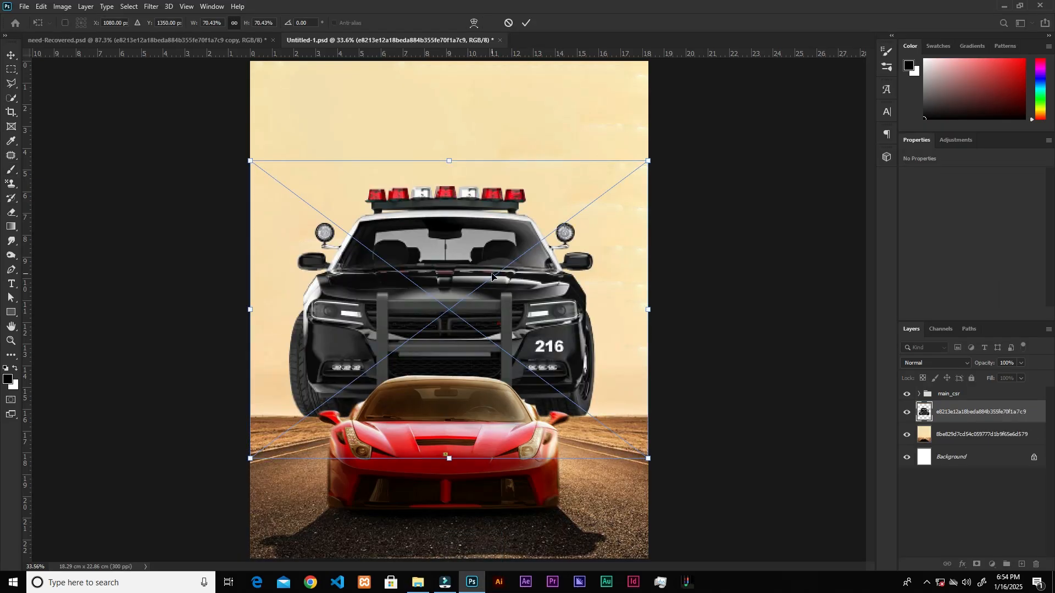
pyautogui.rightClick(453, 284)
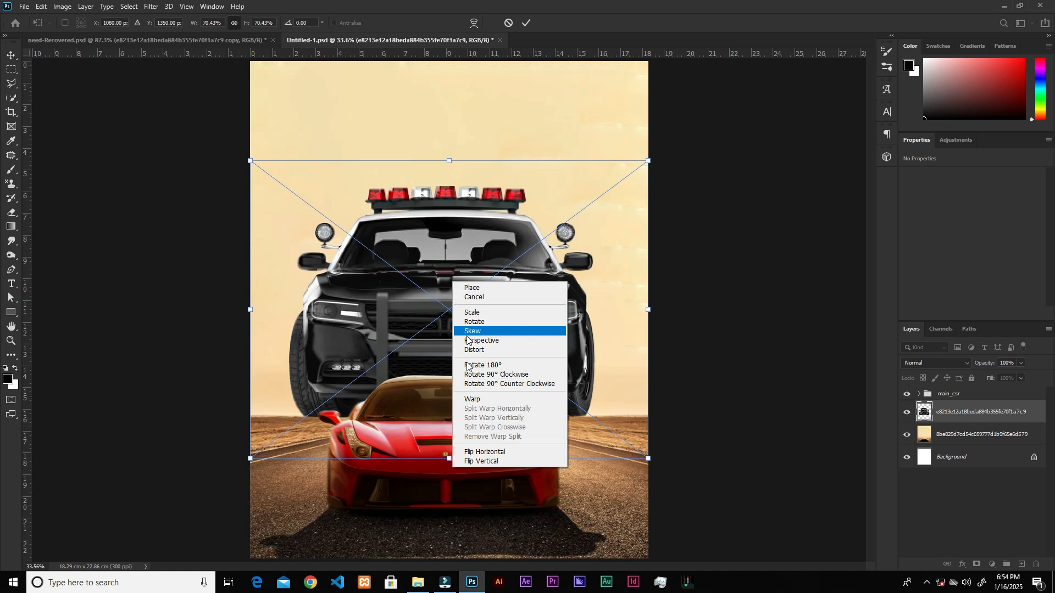
pyautogui.click(488, 452)
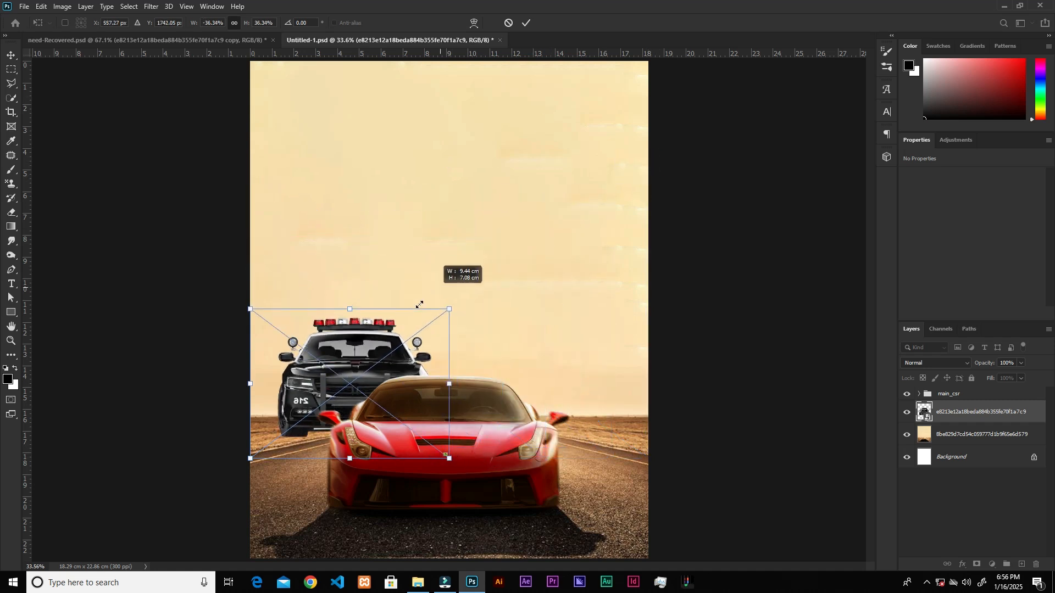
# Scale the police car to about 31.45% and position it behind the red car's left side on the road.
pyautogui.moveTo(419, 304); pyautogui.dragTo(376, 352)
pyautogui.moveTo(313, 399); pyautogui.dragTo(321, 434)
pyautogui.moveTo(390, 393); pyautogui.dragTo(427, 355)
pyautogui.moveTo(257, 489); pyautogui.dragTo(254, 492)
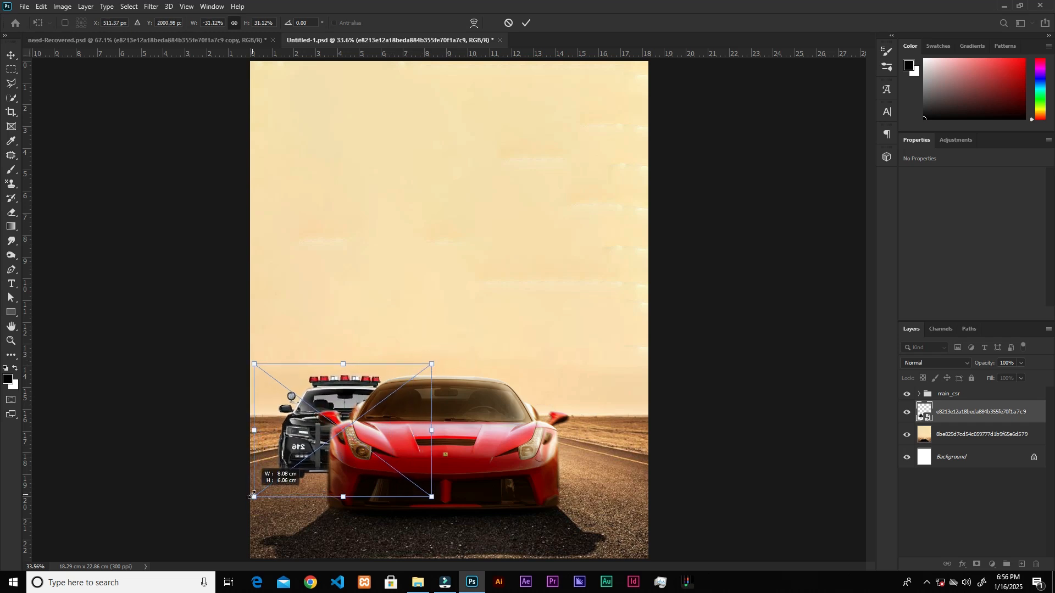
pyautogui.click(527, 23)
pyautogui.press('b')
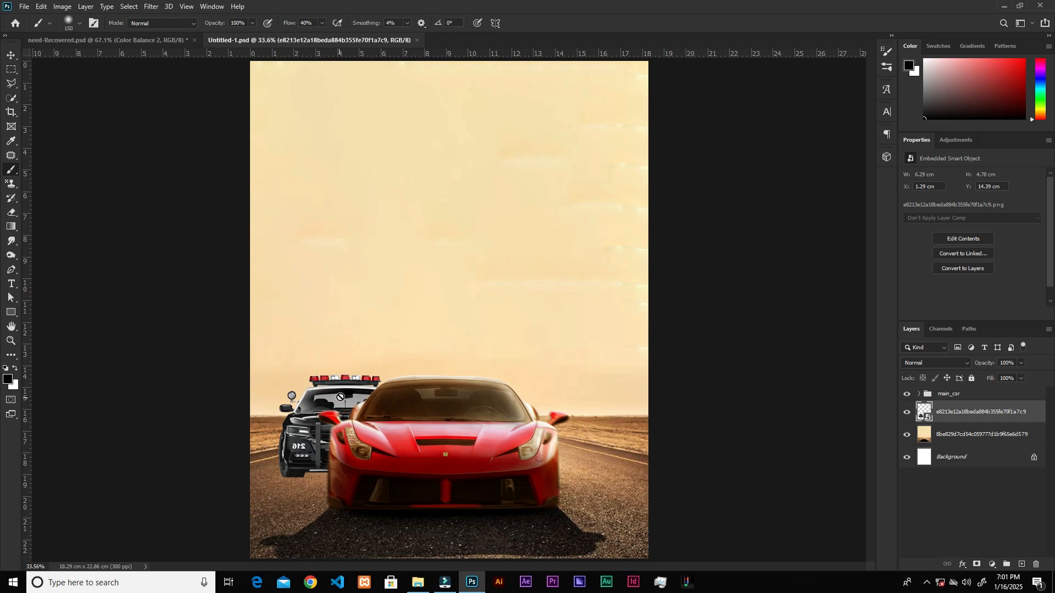
# Add a Color Balance adjustment clipped to the police car, with midtones Cyan-Red at +69 and Yellow-Blue at -55.
pyautogui.click(992, 565)
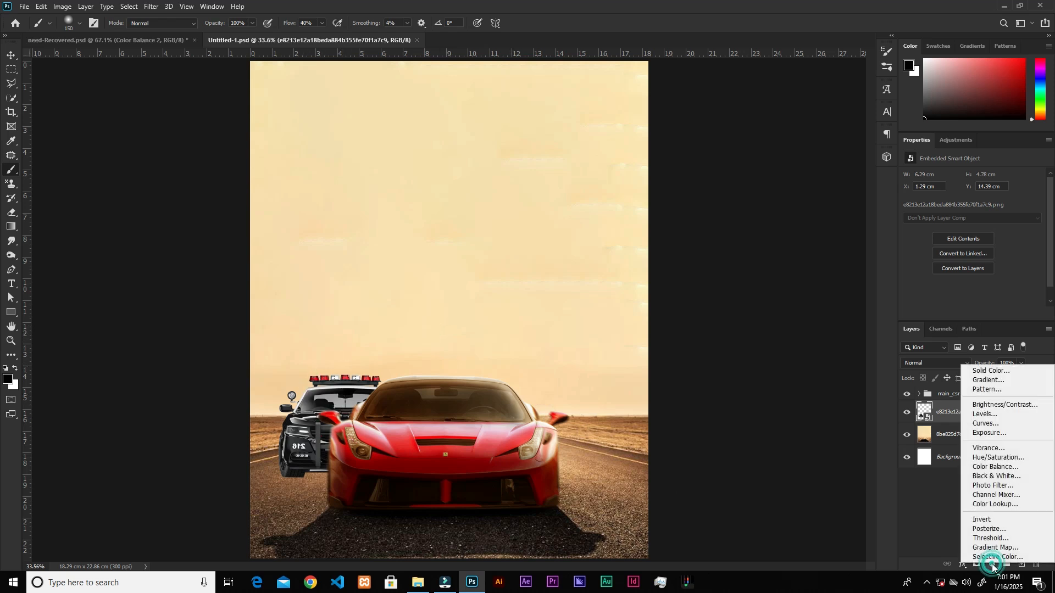
pyautogui.click(1002, 468)
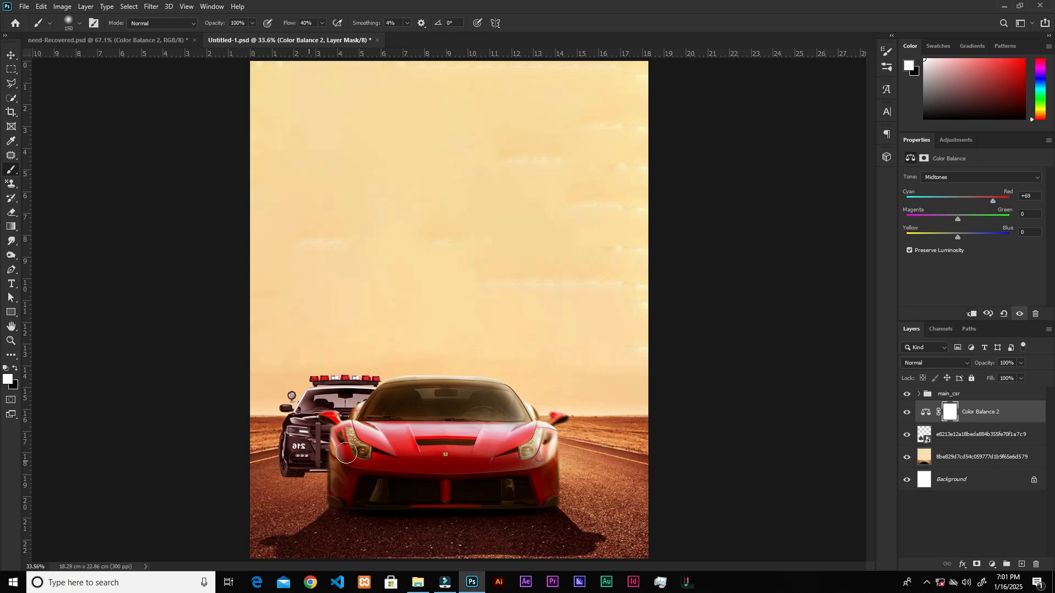
pyautogui.click(970, 314)
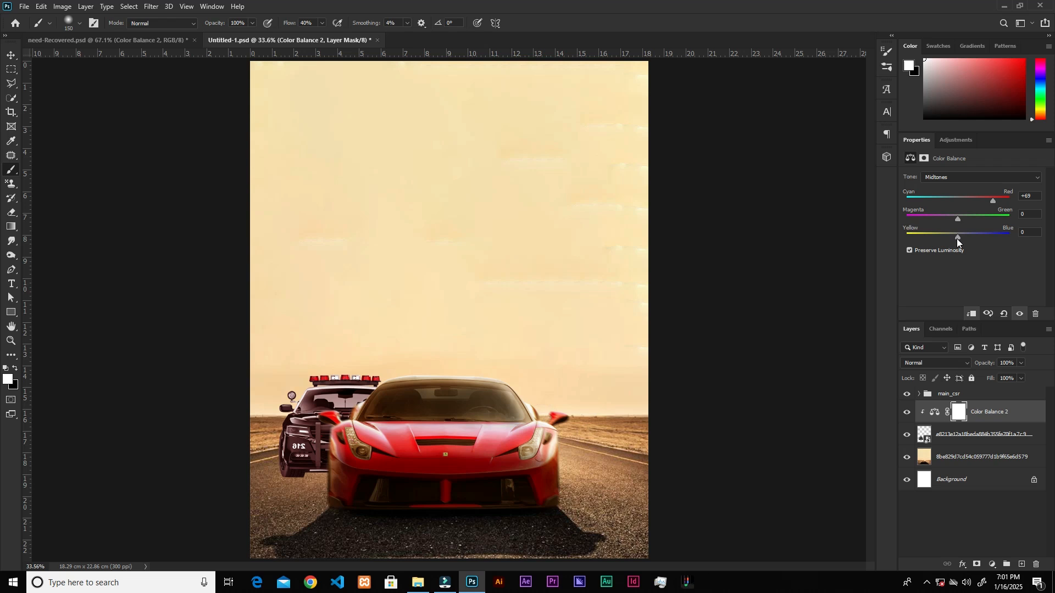
pyautogui.moveTo(945, 241); pyautogui.dragTo(938, 242)
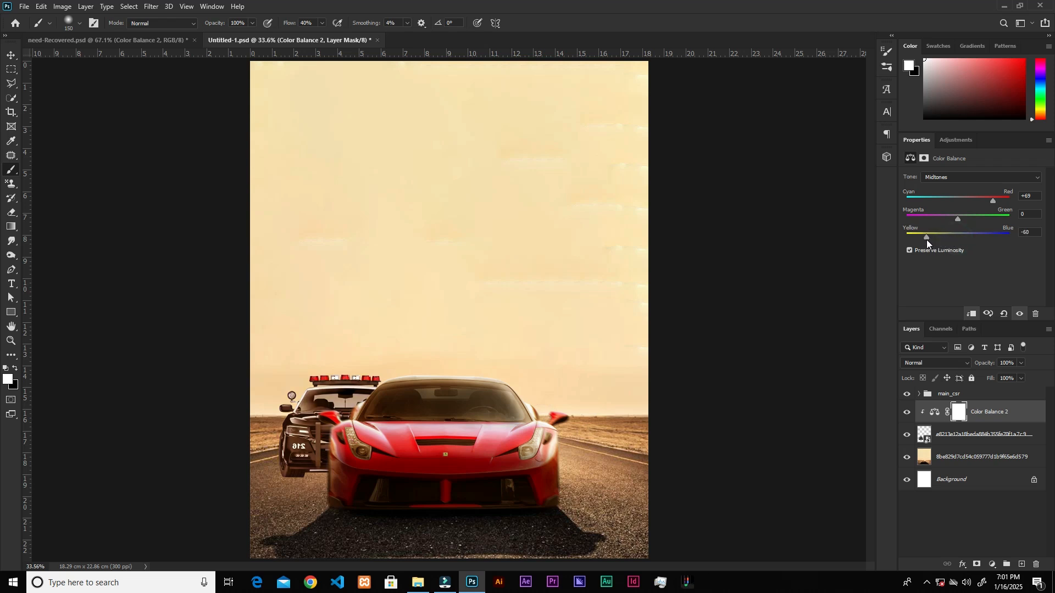
pyautogui.moveTo(932, 243); pyautogui.dragTo(928, 246)
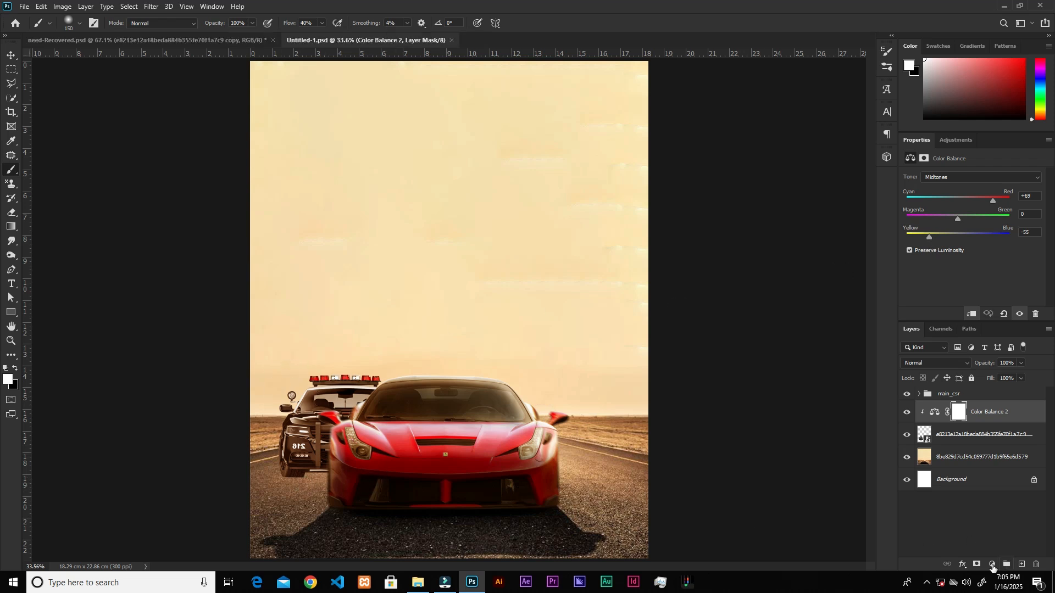
# Add an Exposure adjustment clipped to the police car and set its exposure to -2.44.
pyautogui.click(993, 566)
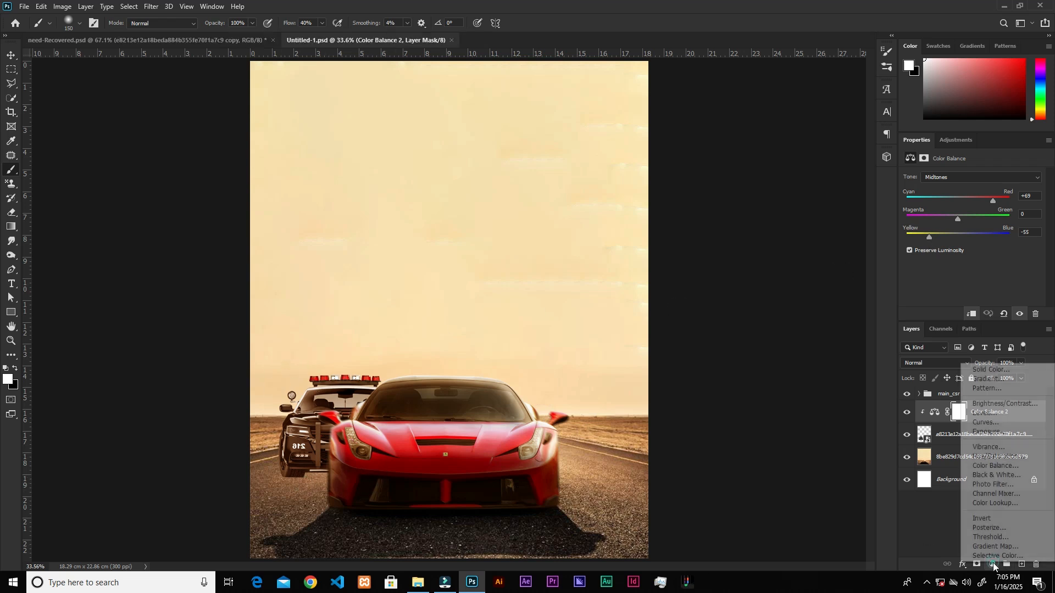
pyautogui.click(1000, 435)
pyautogui.click(972, 314)
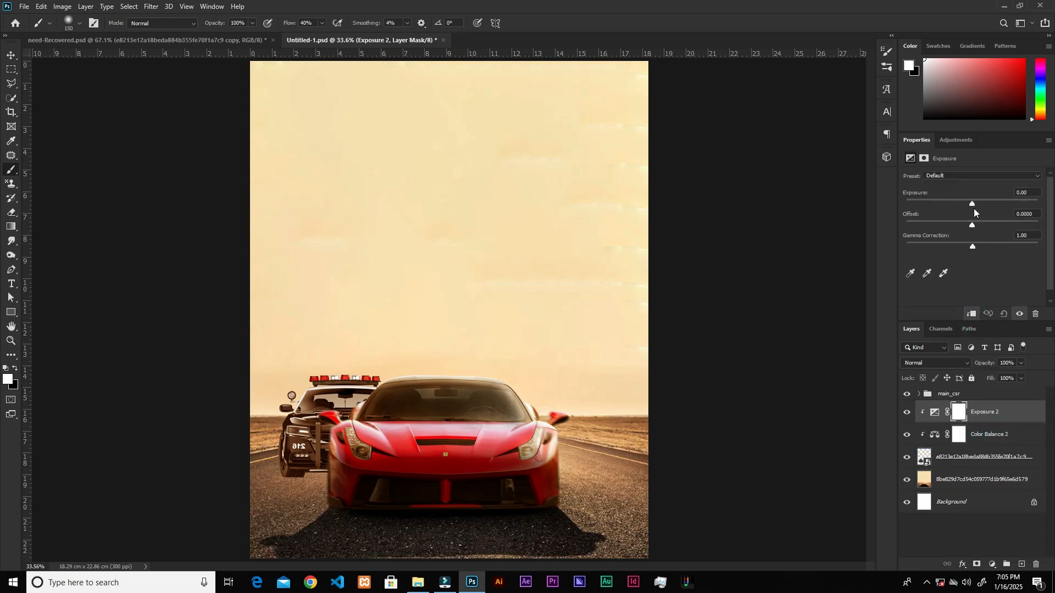
pyautogui.moveTo(972, 205); pyautogui.dragTo(951, 201)
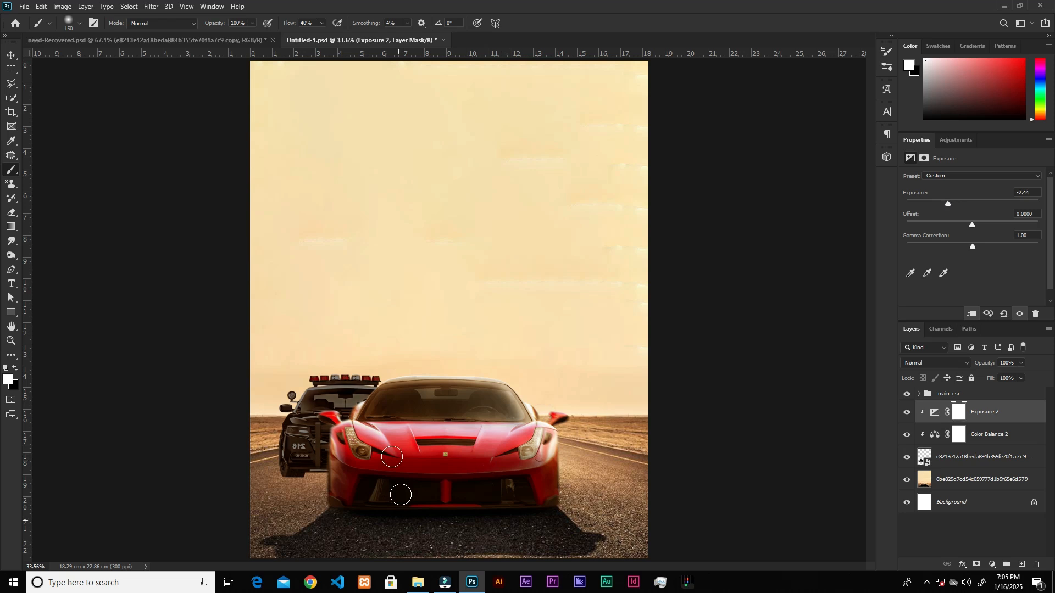
# Invert the Exposure mask and paint white with a large soft brush over the police car's front to darken it.
pyautogui.hotkey('ctrl', 'i')
pyautogui.scroll(1, 273, 483)
pyautogui.scroll(4, 274, 482)
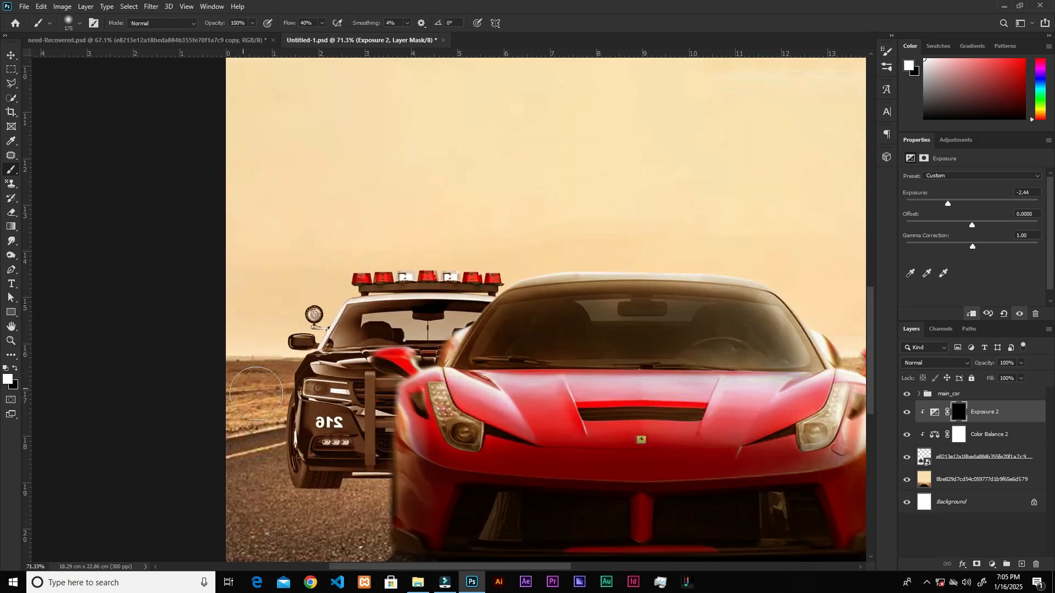
pyautogui.press(']')
pyautogui.moveTo(384, 418)
pyautogui.mouseDown()
pyautogui.moveTo(319, 412)
pyautogui.moveTo(377, 402)
pyautogui.moveTo(338, 402)
pyautogui.moveTo(323, 419)
pyautogui.moveTo(311, 480)
pyautogui.moveTo(303, 418)
pyautogui.moveTo(306, 454)
pyautogui.moveTo(305, 438)
pyautogui.moveTo(394, 425)
pyautogui.moveTo(288, 449)
pyautogui.moveTo(377, 463)
pyautogui.moveTo(341, 484)
pyautogui.moveTo(404, 447)
pyautogui.moveTo(410, 415)
pyautogui.moveTo(297, 392)
pyautogui.moveTo(423, 398)
pyautogui.moveTo(377, 396)
pyautogui.moveTo(352, 471)
pyautogui.moveTo(449, 392)
pyautogui.moveTo(350, 398)
pyautogui.moveTo(342, 453)
pyautogui.mouseUp()
# Paint black with a small brush on the Exposure mask over the police car's headlight to restore its brightness.
pyautogui.click(14, 370)
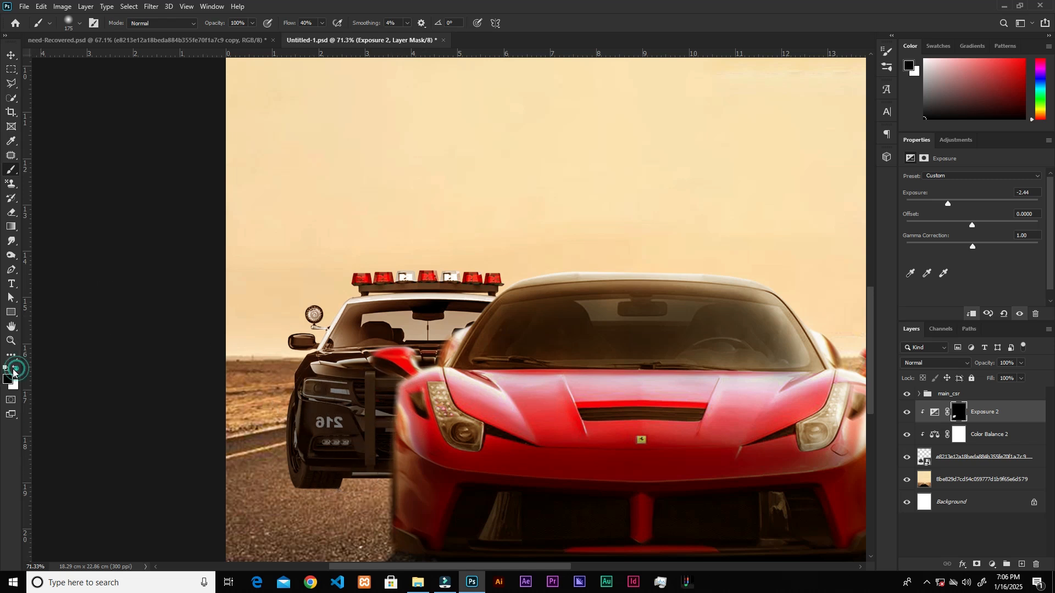
pyautogui.press('[')
pyautogui.press('[')
pyautogui.press('[')
pyautogui.press('[')
pyautogui.press('[')
pyautogui.press('[')
pyautogui.press('[')
pyautogui.press('[')
pyautogui.press('[')
pyautogui.press('[')
pyautogui.moveTo(332, 390)
pyautogui.mouseDown()
pyautogui.moveTo(324, 389)
pyautogui.moveTo(334, 390)
pyautogui.mouseUp()
pyautogui.scroll(-5, 393, 357)
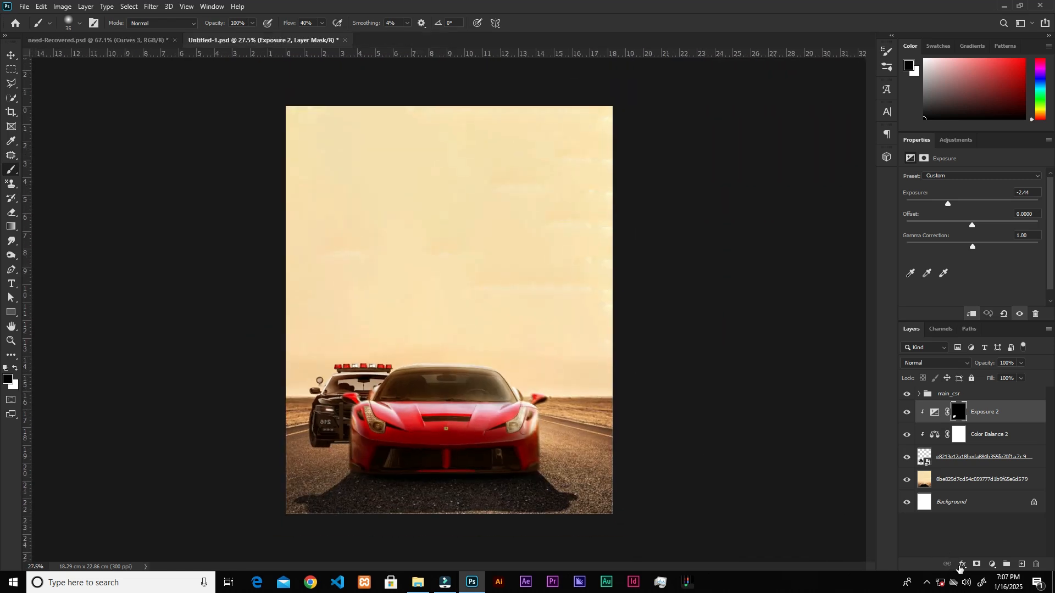
# Add a Curves adjustment clipped to the police car, with a curve point at input 165 and output 100.
pyautogui.click(994, 567)
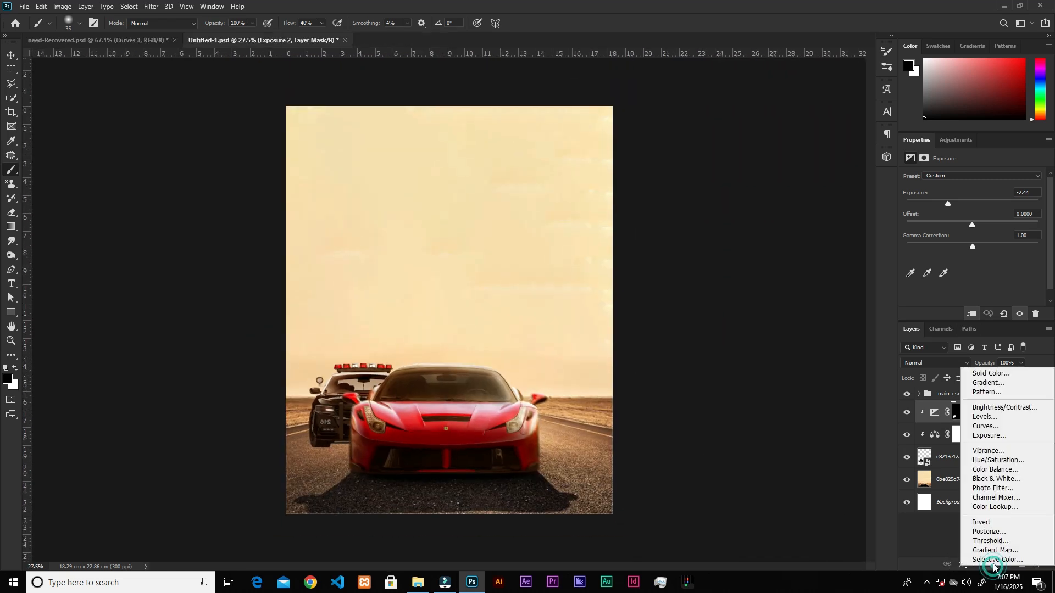
pyautogui.click(995, 428)
pyautogui.click(975, 314)
pyautogui.scroll(-2, 1014, 235)
pyautogui.moveTo(986, 220); pyautogui.dragTo(987, 223)
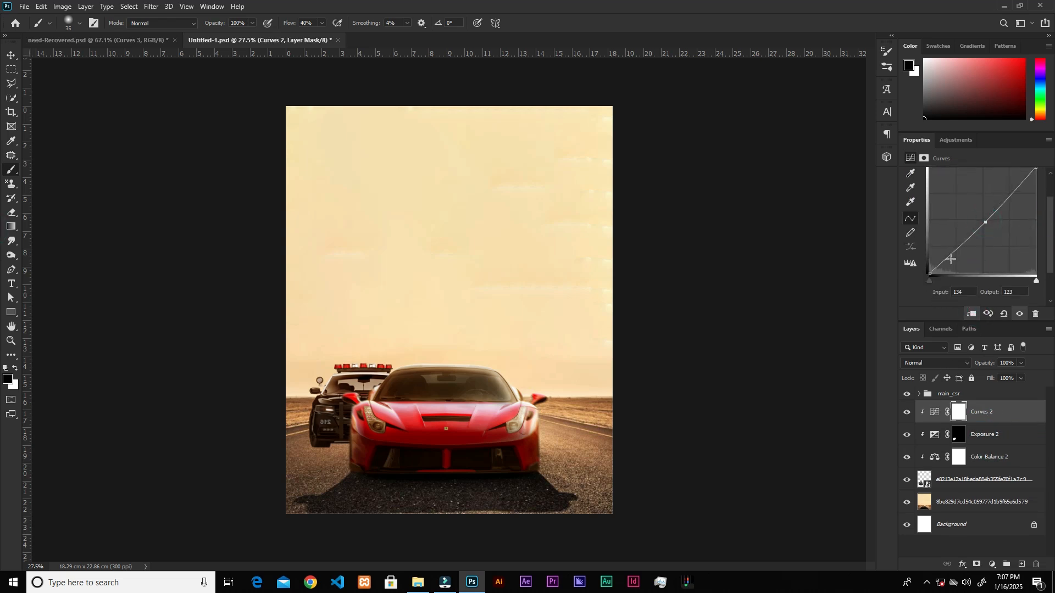
pyautogui.click(966, 288)
pyautogui.click(986, 222)
pyautogui.click(962, 292)
pyautogui.write('165')
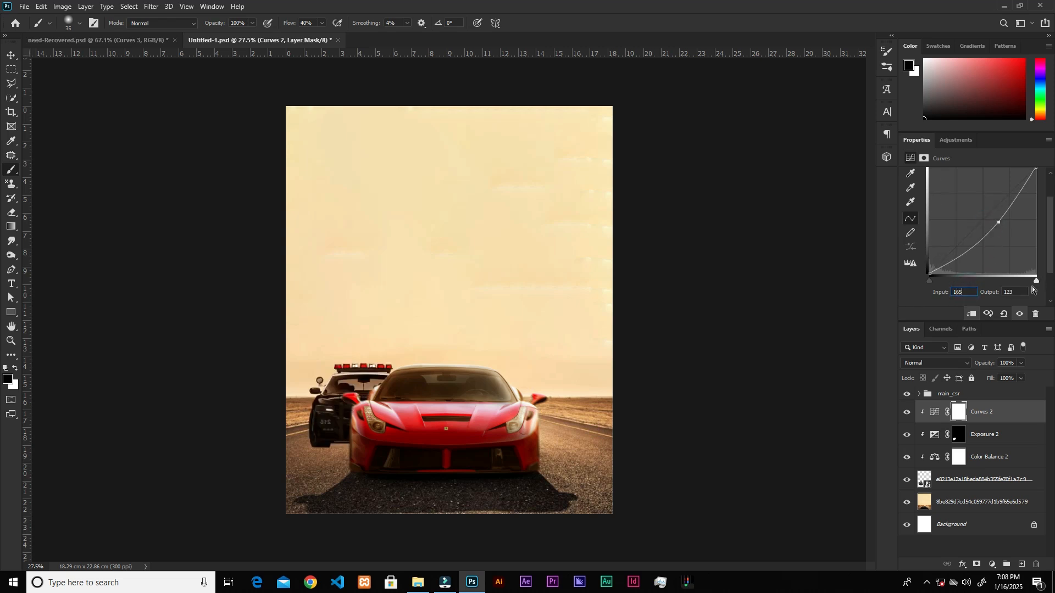
pyautogui.moveTo(1019, 291); pyautogui.dragTo(928, 289)
pyautogui.write('100')
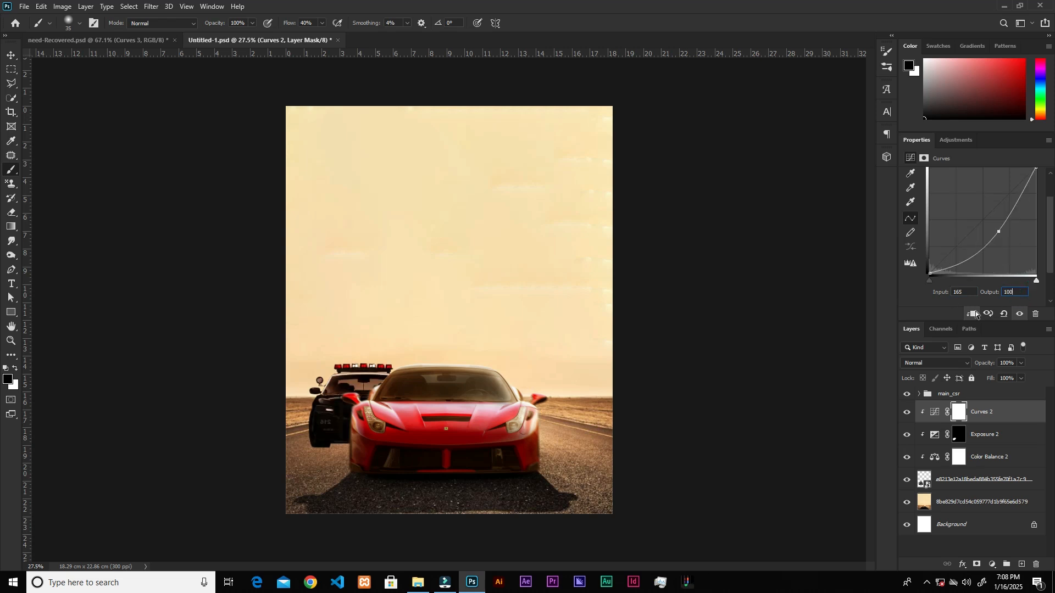
# Invert the Curves mask and paint white with a 200 px brush over the police car's lower front and side next to the red car.
pyautogui.hotkey('ctrl', 'i')
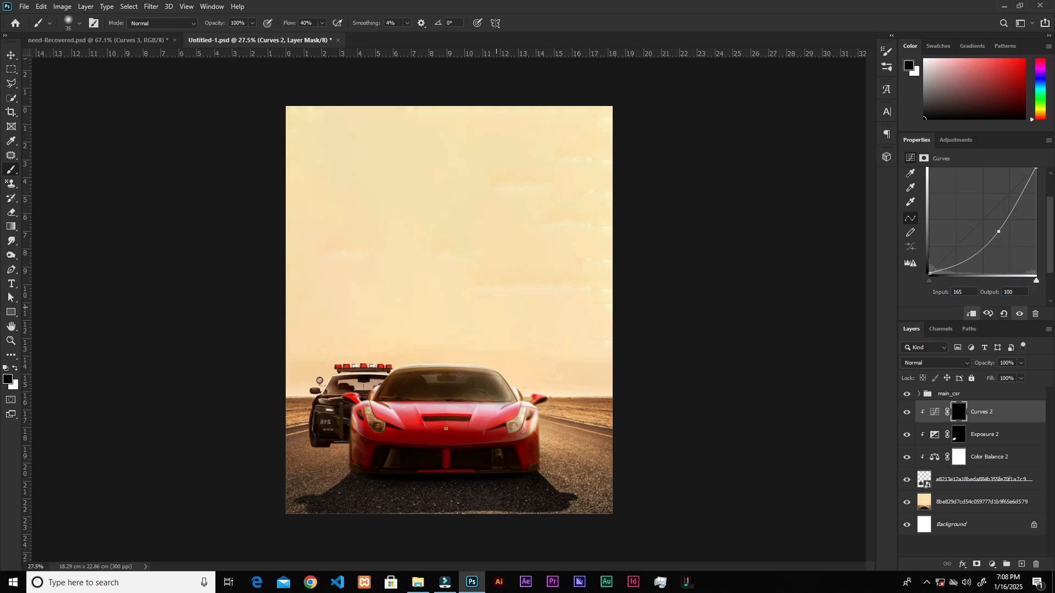
pyautogui.scroll(5, 366, 387)
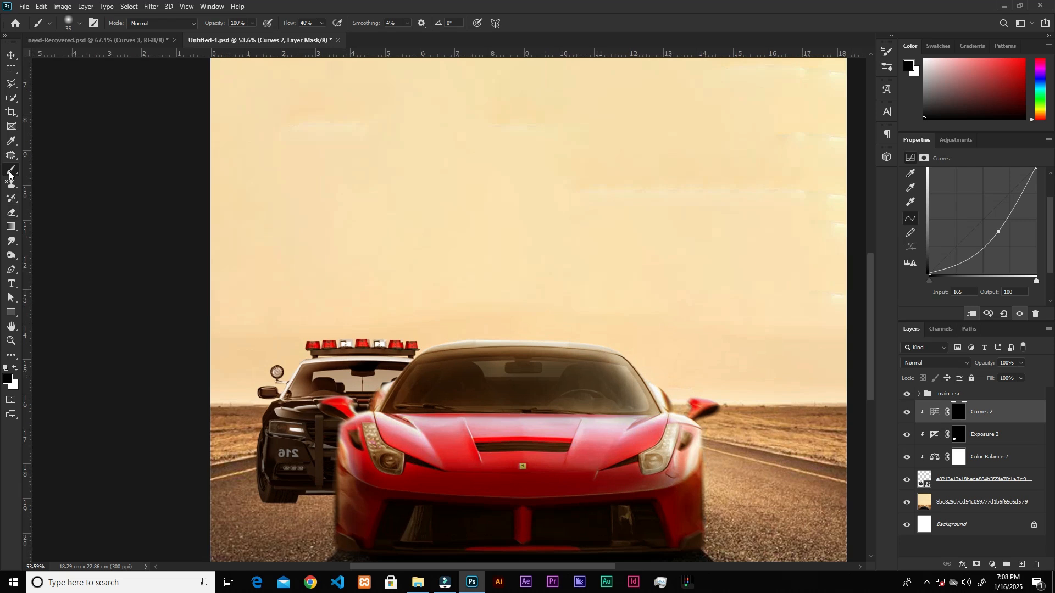
pyautogui.press(']')
pyautogui.press(']')
pyautogui.press(']')
pyautogui.press(']')
pyautogui.press(']')
pyautogui.press(']')
pyautogui.press(']')
pyautogui.press(']')
pyautogui.press(']')
pyautogui.press(']')
pyautogui.click(17, 370)
pyautogui.moveTo(338, 457)
pyautogui.mouseDown()
pyautogui.moveTo(307, 450)
pyautogui.moveTo(335, 436)
pyautogui.moveTo(325, 418)
pyautogui.moveTo(327, 469)
pyautogui.moveTo(270, 497)
pyautogui.moveTo(252, 477)
pyautogui.moveTo(265, 406)
pyautogui.moveTo(253, 437)
pyautogui.moveTo(263, 470)
pyautogui.moveTo(277, 461)
pyautogui.moveTo(265, 434)
pyautogui.moveTo(271, 451)
pyautogui.moveTo(345, 451)
pyautogui.moveTo(332, 421)
pyautogui.moveTo(350, 438)
pyautogui.moveTo(340, 474)
pyautogui.moveTo(297, 469)
pyautogui.moveTo(308, 461)
pyautogui.moveTo(248, 463)
pyautogui.moveTo(346, 471)
pyautogui.moveTo(332, 451)
pyautogui.moveTo(370, 420)
pyautogui.moveTo(334, 480)
pyautogui.moveTo(287, 496)
pyautogui.moveTo(243, 462)
pyautogui.moveTo(289, 475)
pyautogui.moveTo(359, 448)
pyautogui.moveTo(376, 422)
pyautogui.mouseUp()
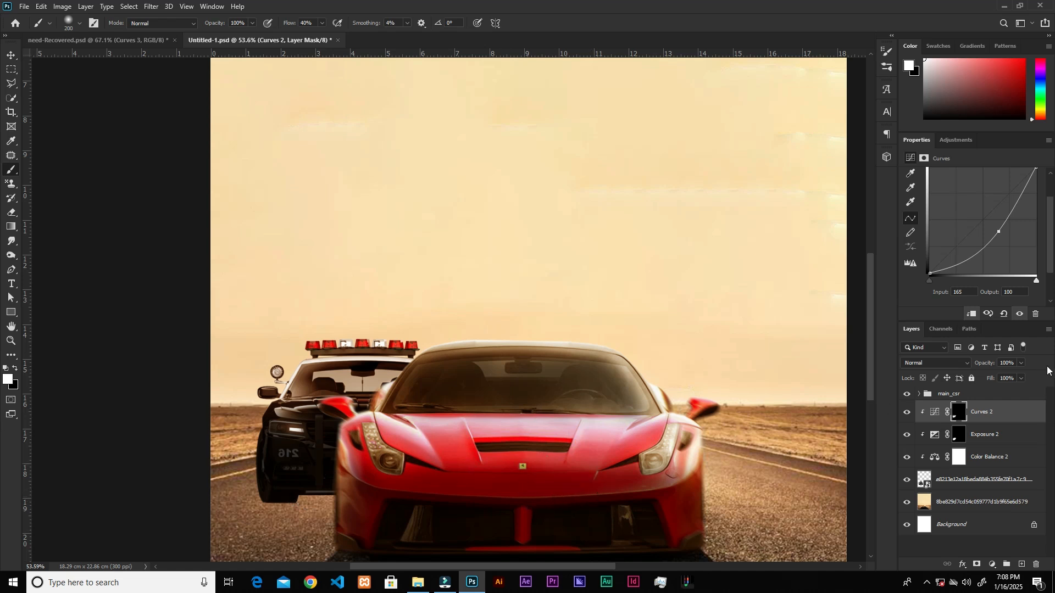
# Reduce the fill of the police car's Curves layer to 86%.
pyautogui.click(1022, 378)
pyautogui.click(1008, 392)
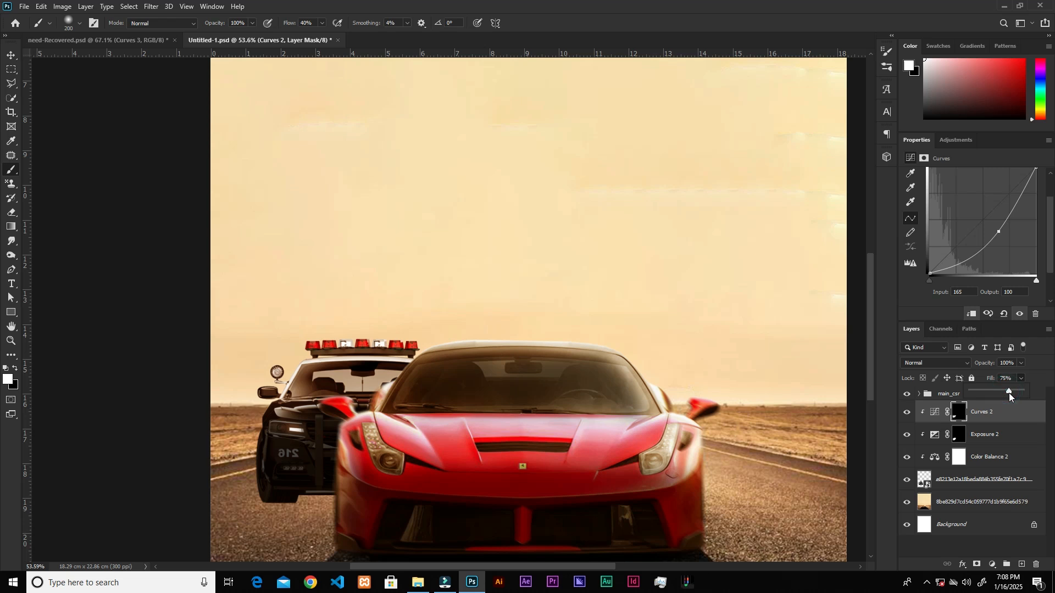
pyautogui.click(1014, 389)
pyautogui.press('v')
pyautogui.scroll(-3, 401, 365)
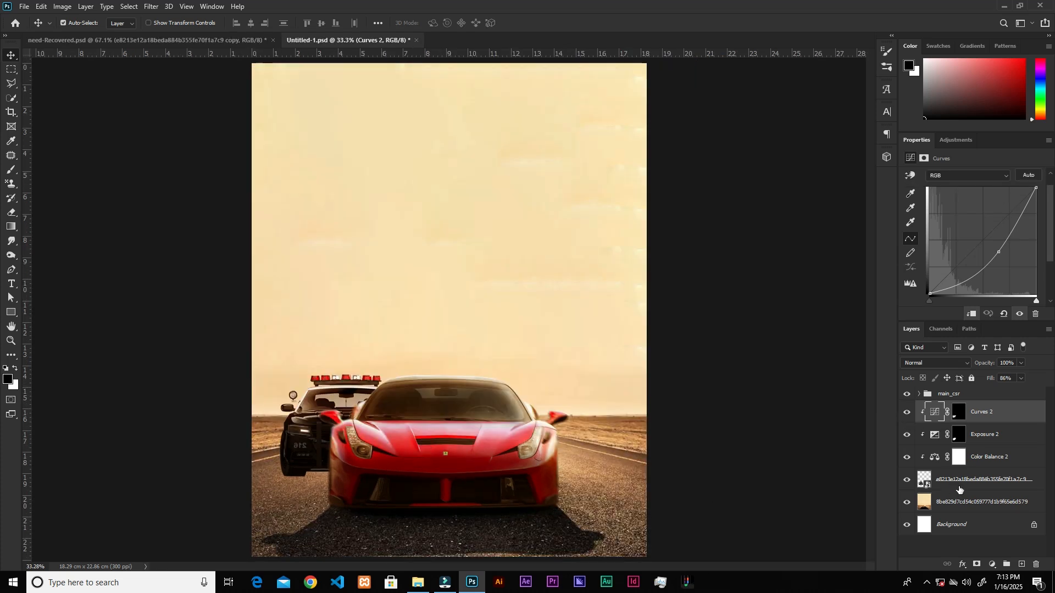
# Apply a Gaussian Blur with a radius of 2.3 pixels to the police car layer.
pyautogui.click(937, 480)
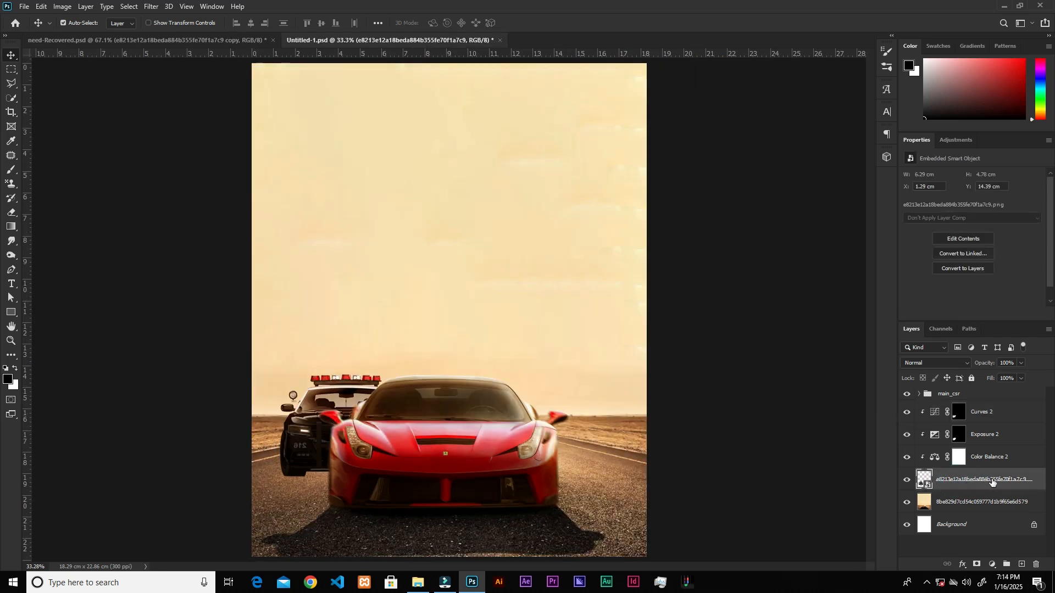
pyautogui.click(151, 6)
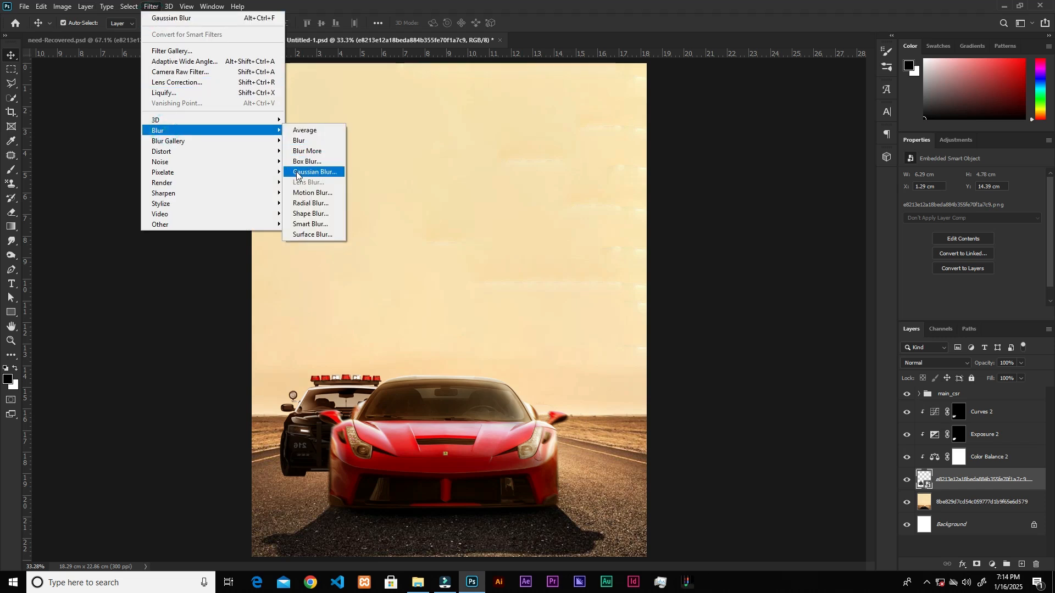
pyautogui.click(296, 172)
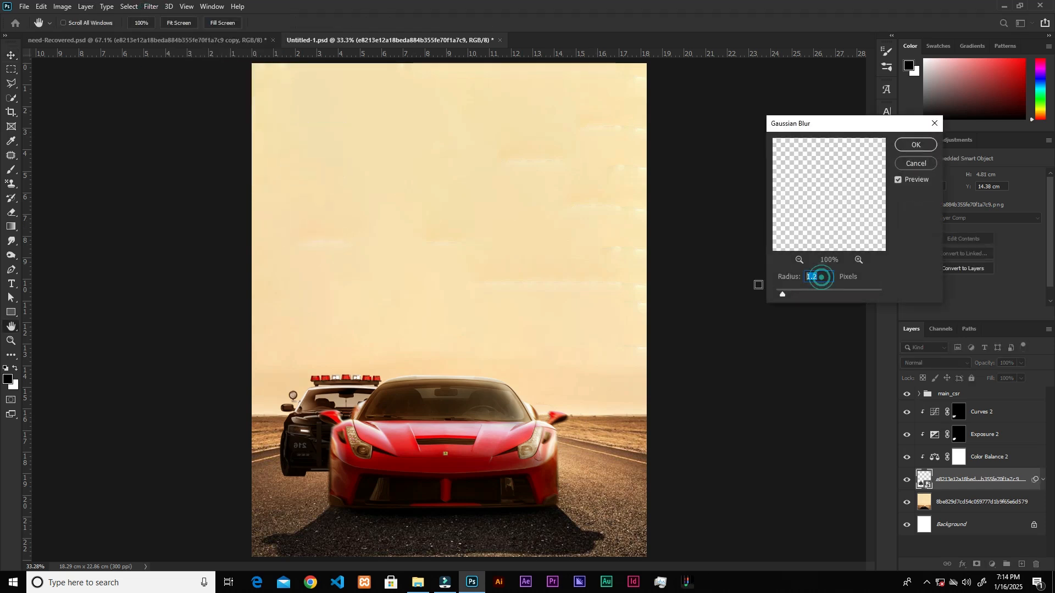
pyautogui.write('2.3')
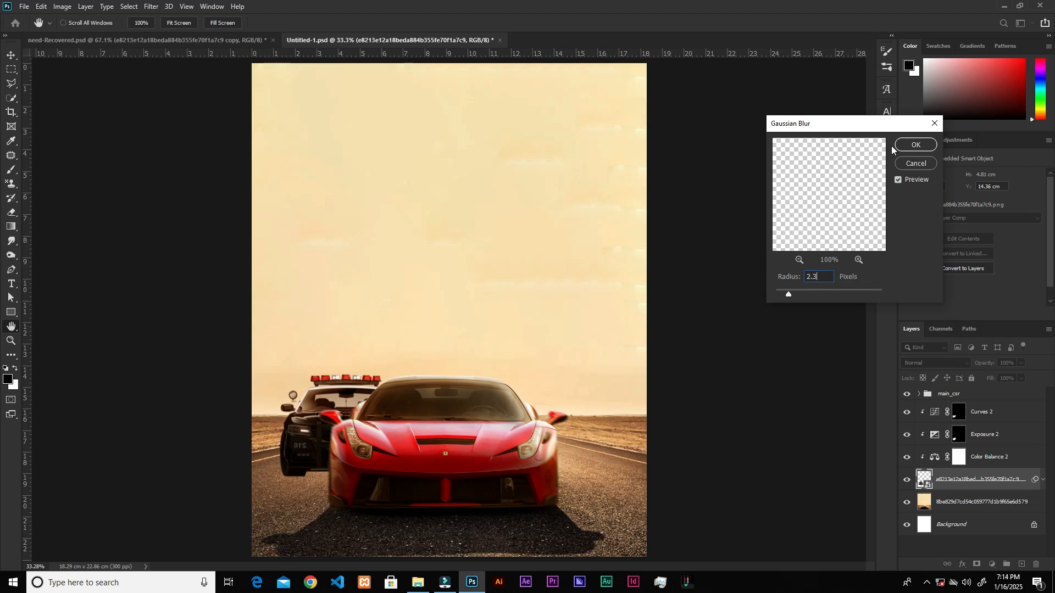
pyautogui.click(915, 145)
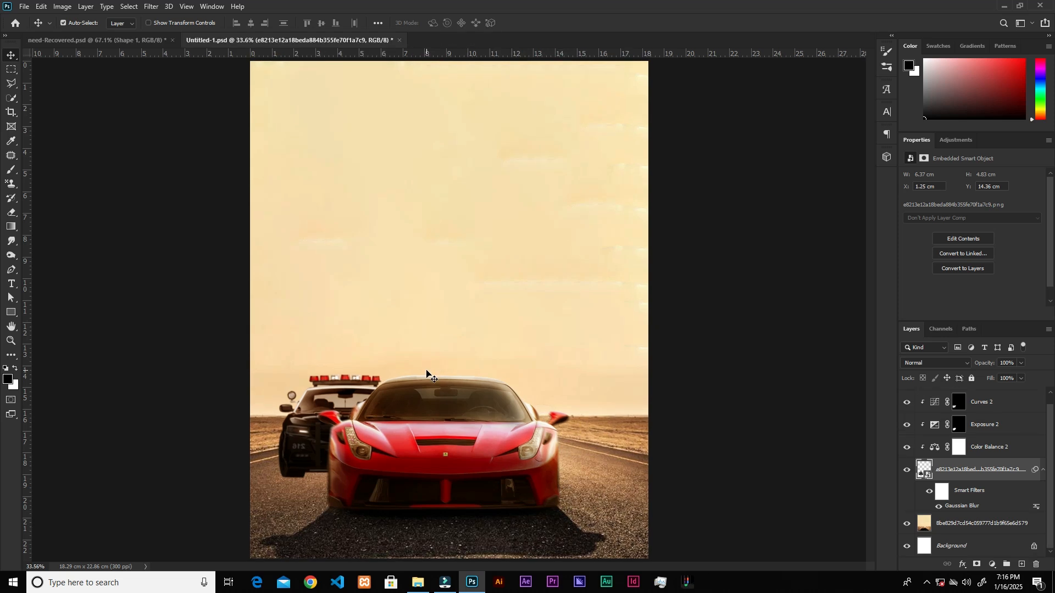
# Draw a closed shadow shape with the Pen tool on the road beneath the police car, extending behind the red car.
pyautogui.click(12, 270)
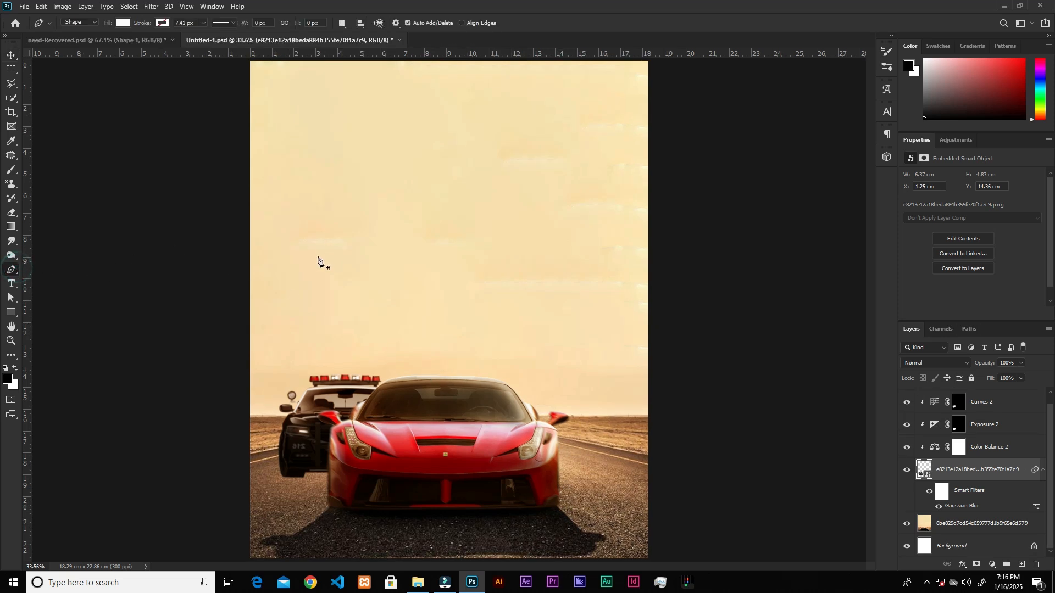
pyautogui.click(284, 474)
pyautogui.click(252, 500)
pyautogui.moveTo(333, 499); pyautogui.dragTo(352, 500)
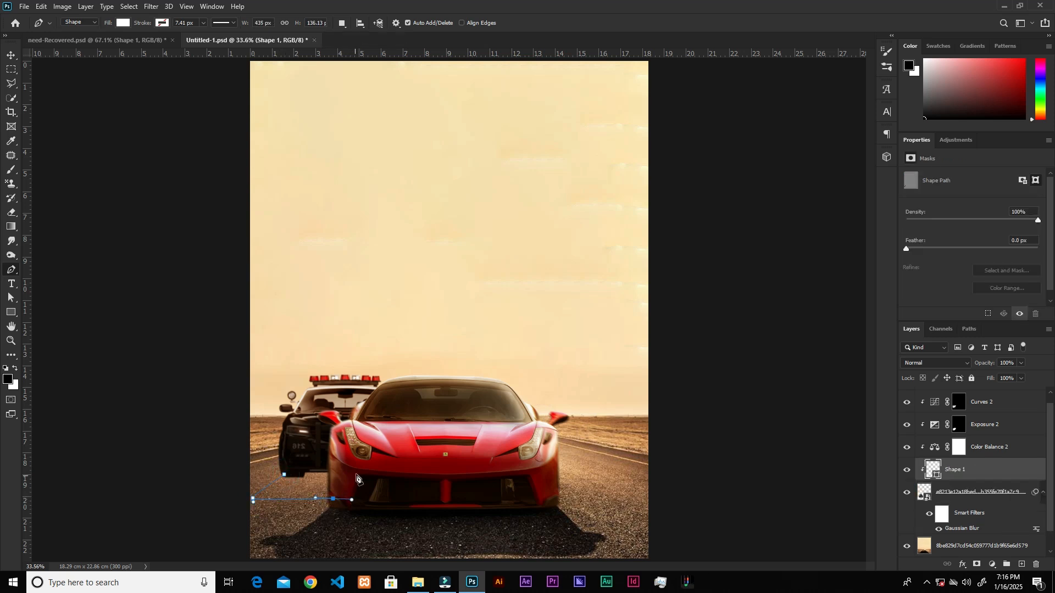
pyautogui.click(355, 460)
pyautogui.click(330, 455)
pyautogui.click(286, 465)
pyautogui.scroll(3, 286, 482)
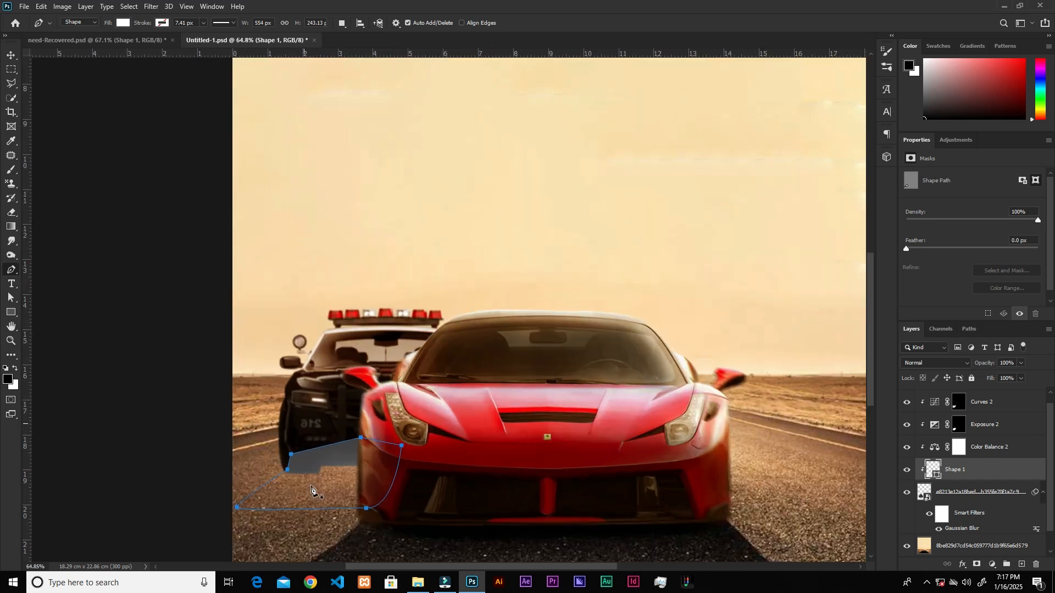
# Move the shadow shape layer below the police car layer, directly above the desert background.
pyautogui.press('v')
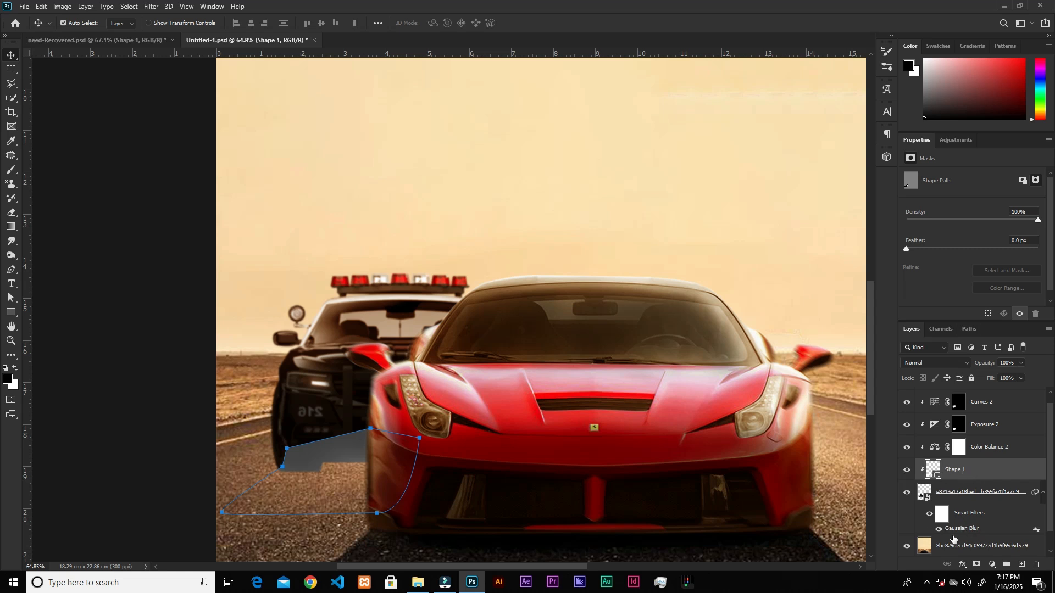
pyautogui.scroll(-1, 954, 535)
pyautogui.moveTo(981, 447); pyautogui.dragTo(978, 509)
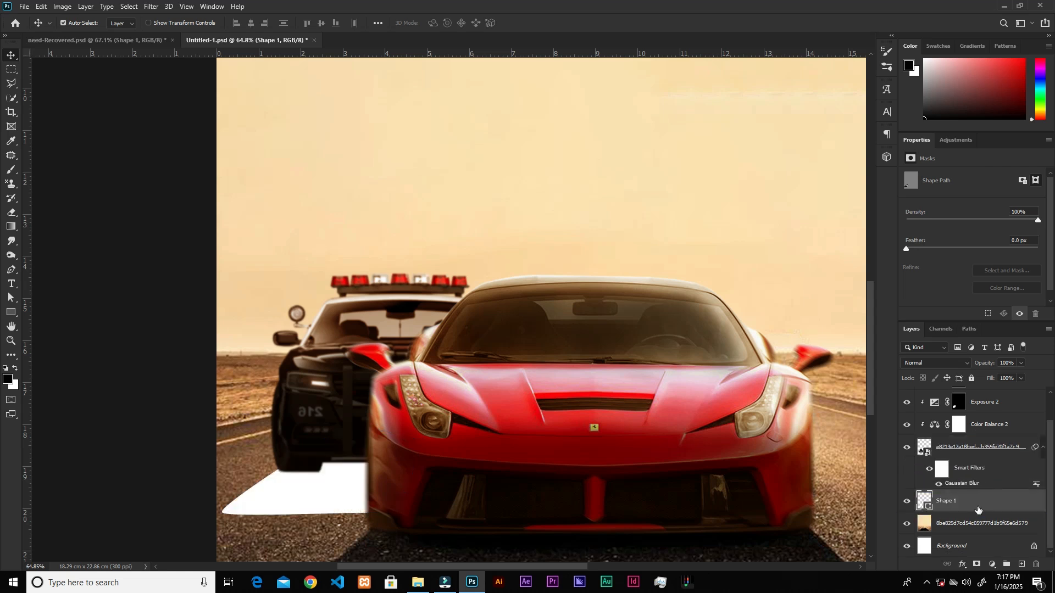
# Fill the shadow shape with black (000000) and feather its edges.
pyautogui.doubleClick(922, 500)
pyautogui.moveTo(766, 245); pyautogui.dragTo(702, 343)
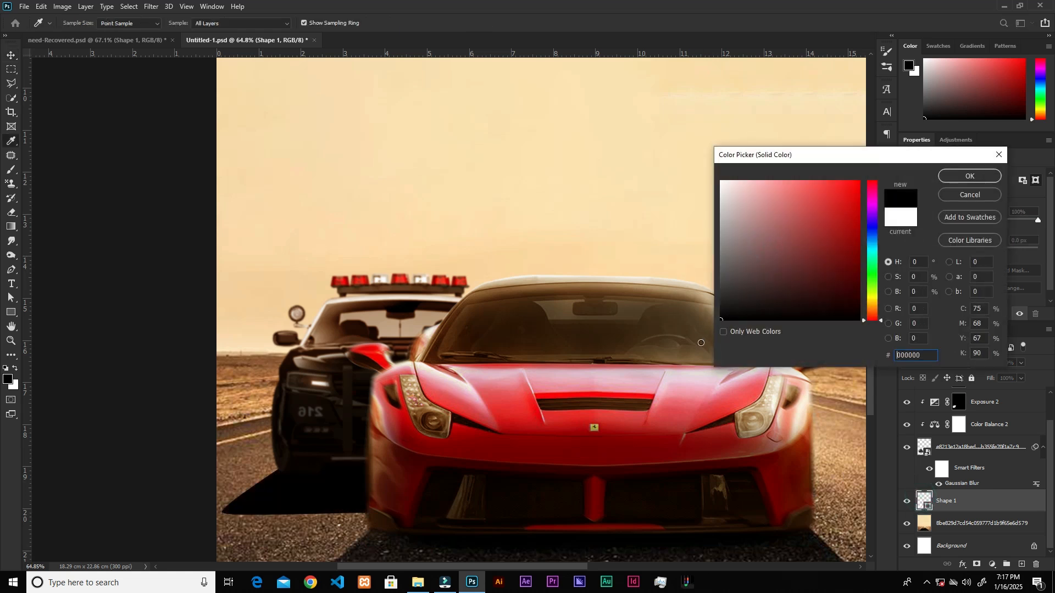
pyautogui.click(969, 176)
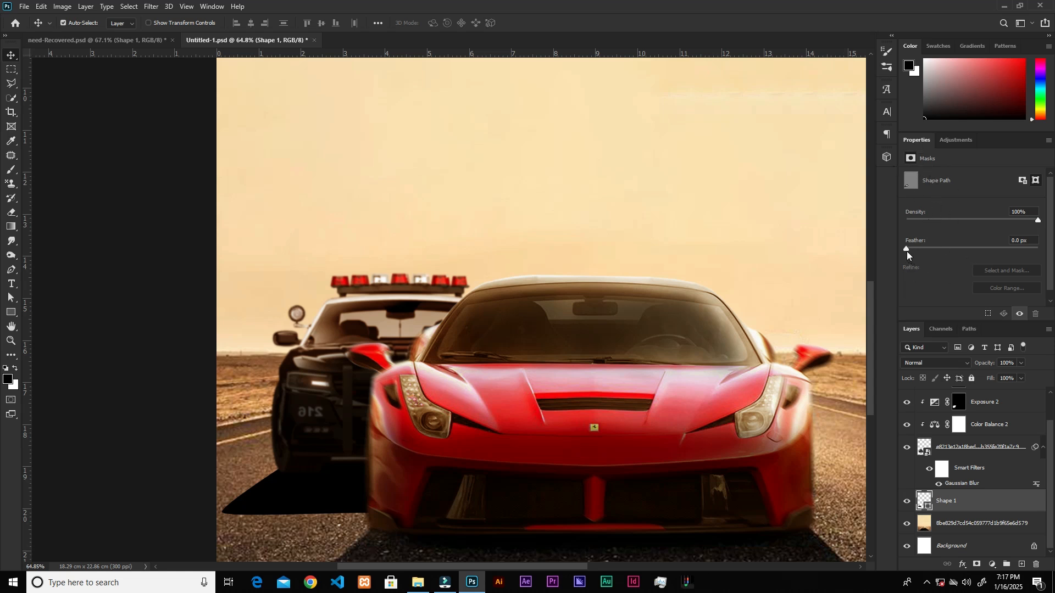
pyautogui.moveTo(907, 251); pyautogui.dragTo(931, 251)
# Add a layer mask to the shadow shape and ready the Foreground to Transparent gradient with black as the foreground color.
pyautogui.click(978, 566)
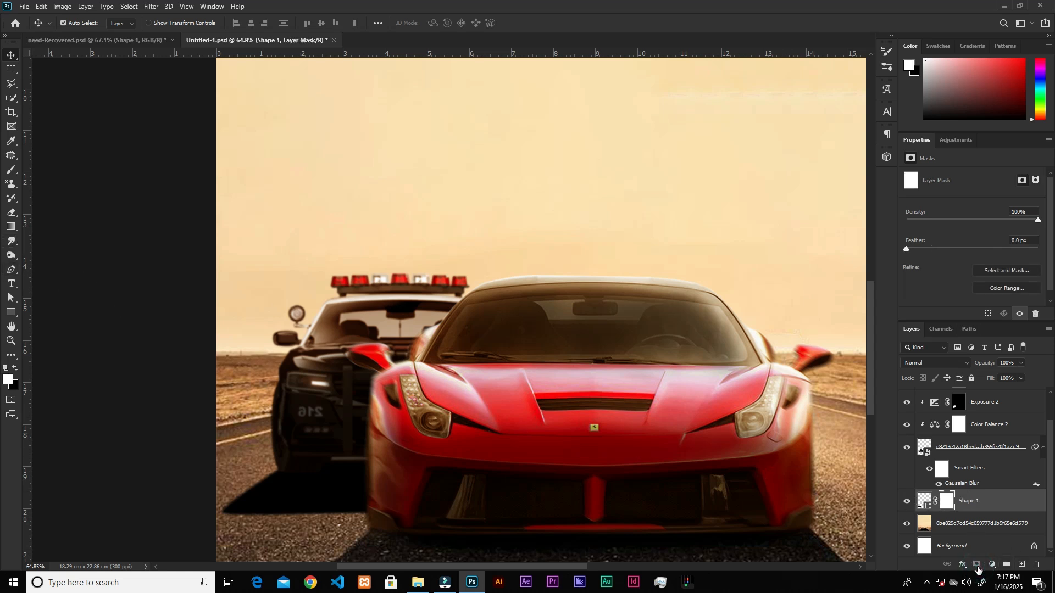
pyautogui.click(11, 226)
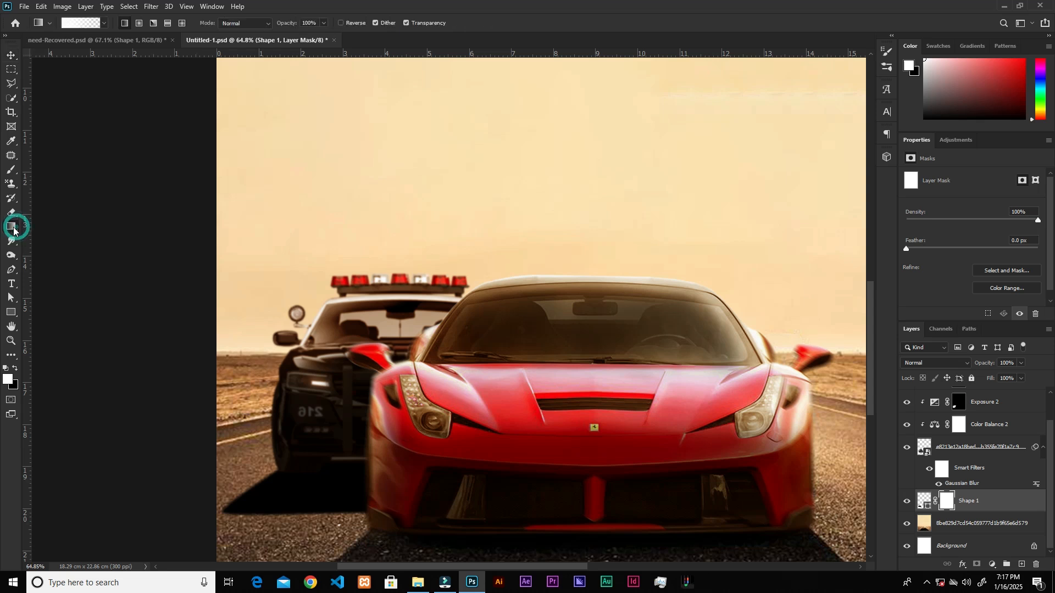
pyautogui.click(76, 24)
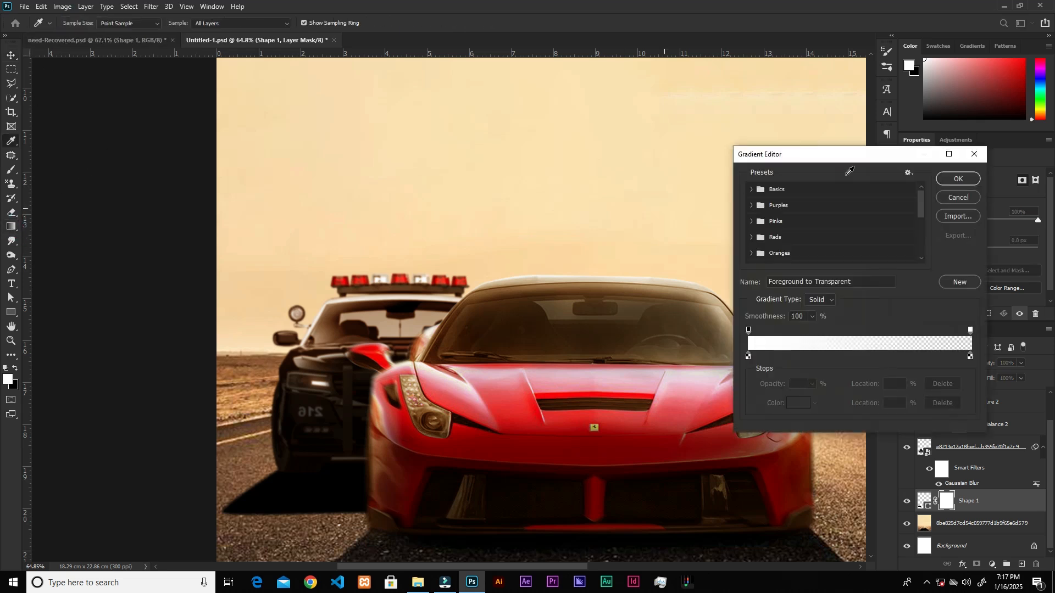
pyautogui.click(959, 198)
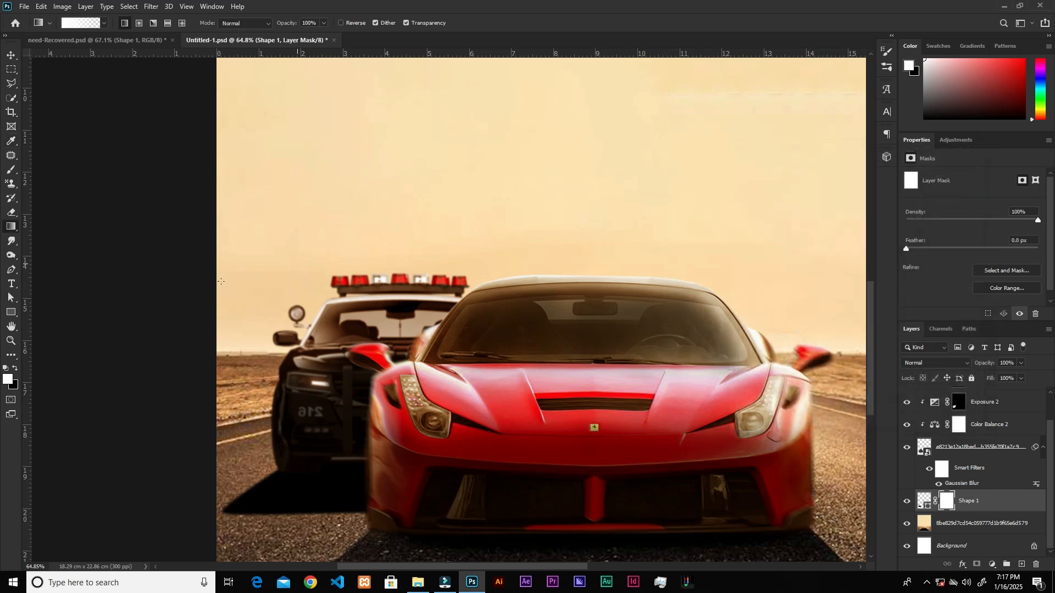
pyautogui.click(16, 369)
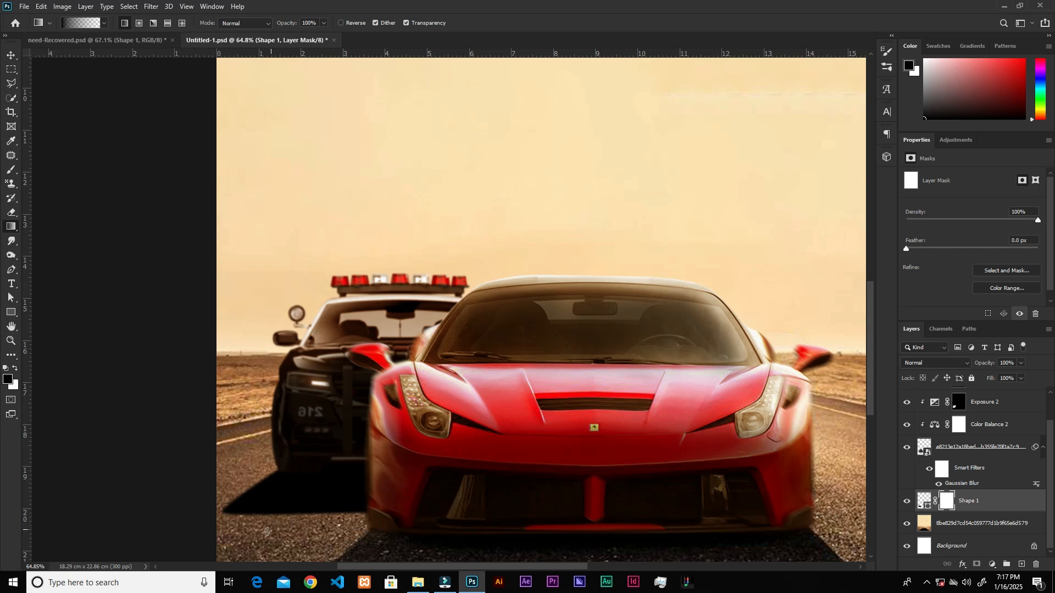
# Try fading the police car's shadow with long mask gradients from the road up towards the car.
pyautogui.moveTo(249, 547); pyautogui.dragTo(317, 473)
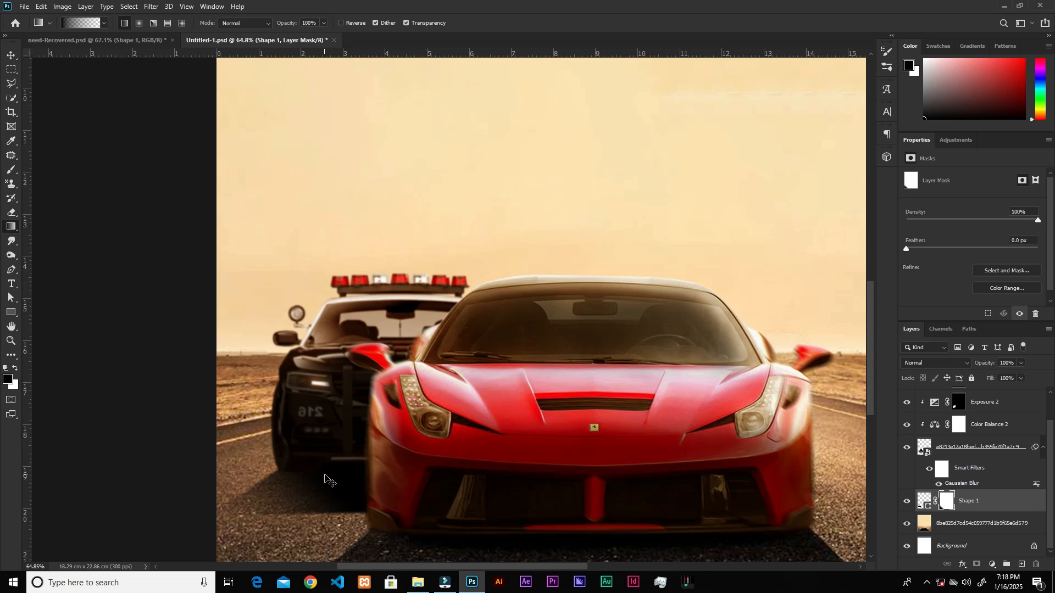
pyautogui.hotkey('ctrl', 'z')
pyautogui.moveTo(288, 545); pyautogui.dragTo(331, 484)
pyautogui.hotkey('ctrl', 'z')
pyautogui.moveTo(325, 552); pyautogui.dragTo(316, 467)
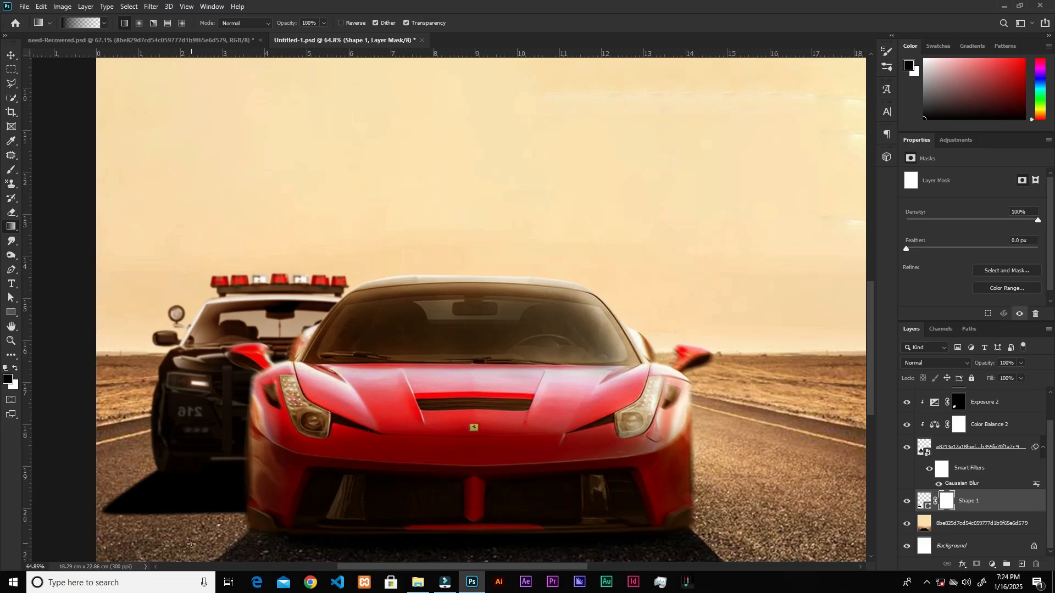
# Fade the lower edge of the police car's shadow with two short upward black gradients on its layer mask.
pyautogui.moveTo(193, 541); pyautogui.dragTo(189, 489)
pyautogui.moveTo(183, 552); pyautogui.dragTo(181, 495)
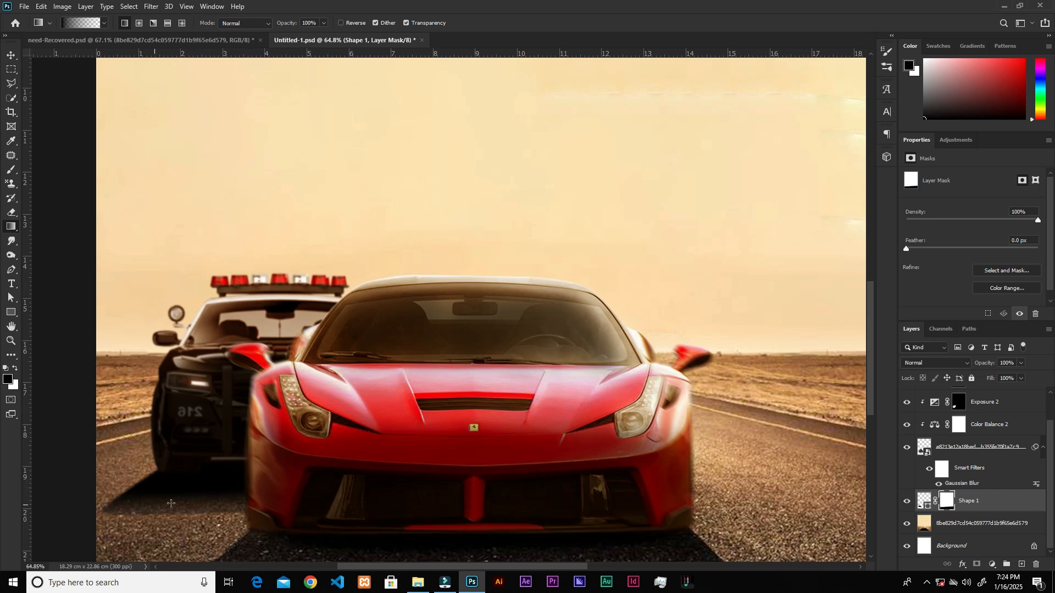
pyautogui.press('v')
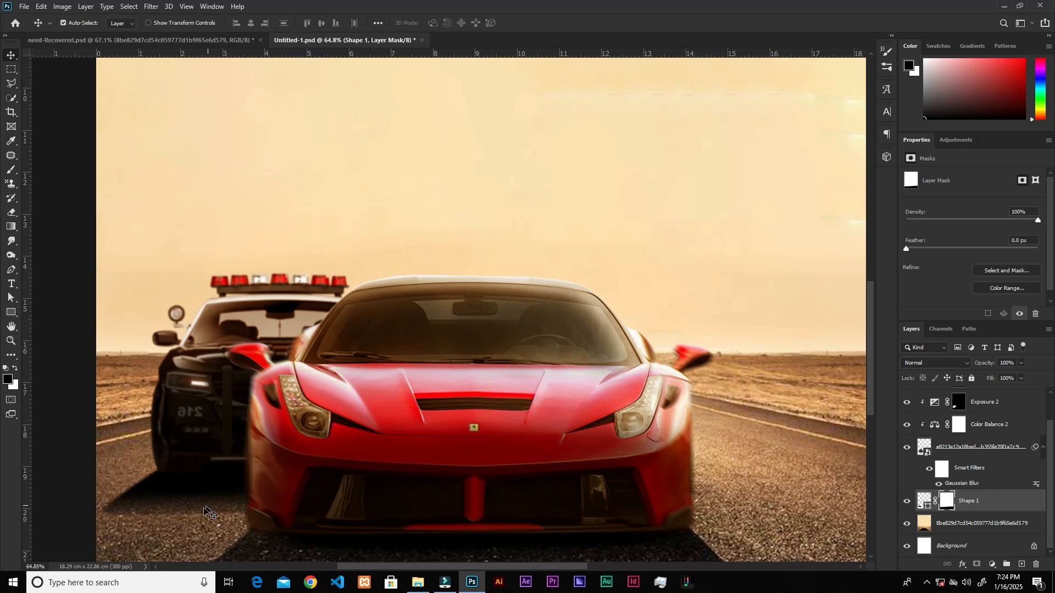
# Soften the police car's shadow shape with a 7.8 px feather and reduce its layer fill to 88%.
pyautogui.click(925, 501)
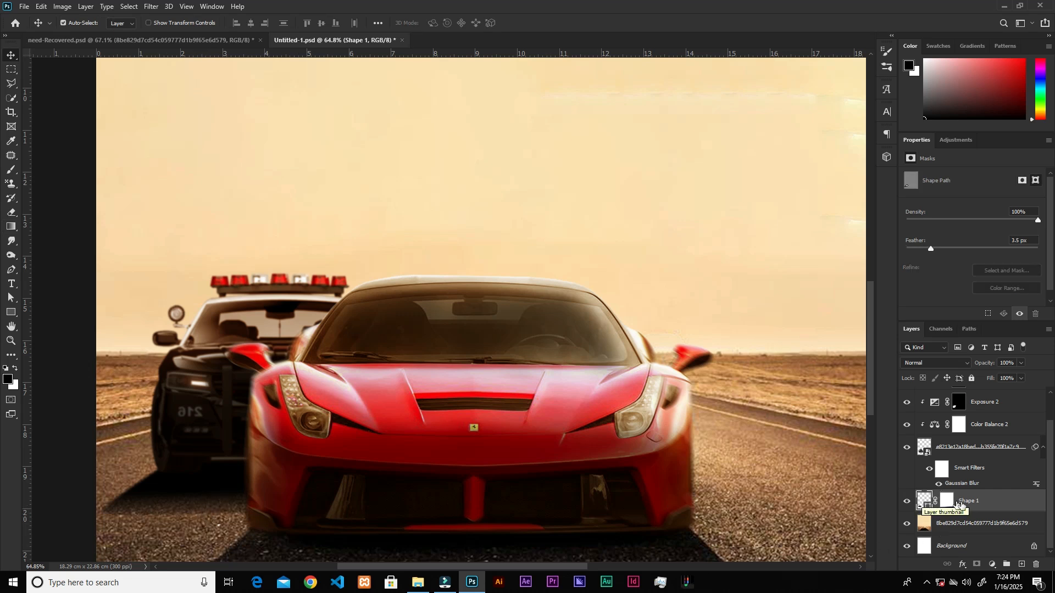
pyautogui.click(1020, 378)
pyautogui.moveTo(1022, 391); pyautogui.dragTo(1020, 391)
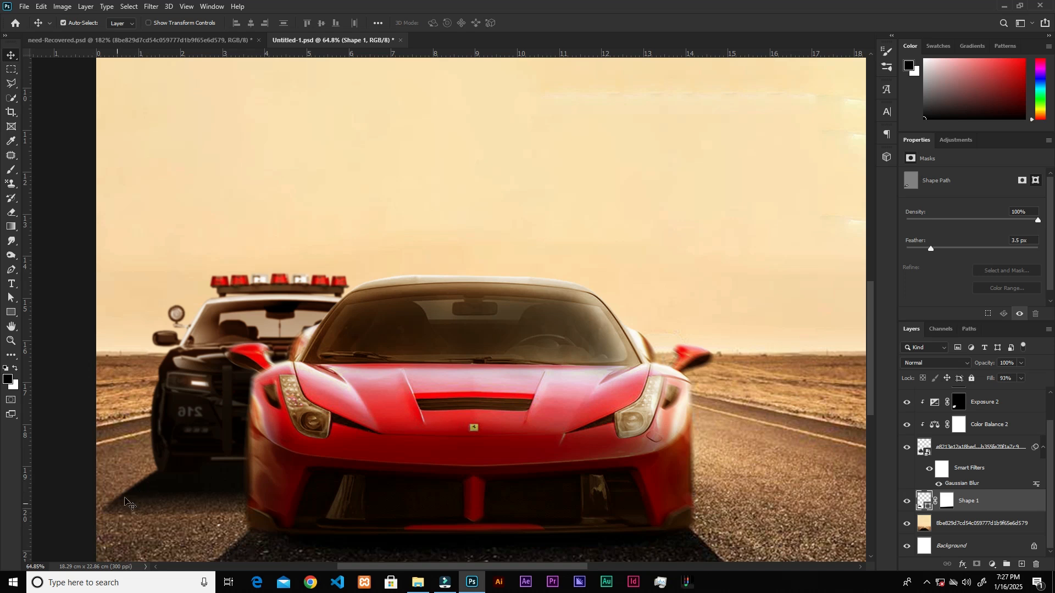
pyautogui.scroll(5, 125, 499)
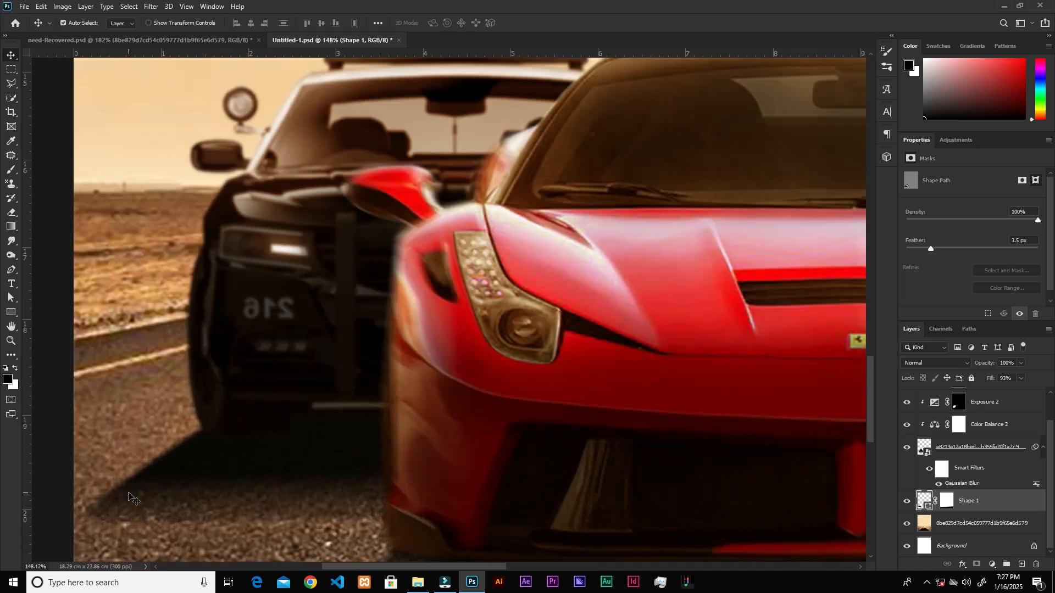
pyautogui.click(934, 249)
pyautogui.moveTo(937, 252); pyautogui.dragTo(951, 249)
pyautogui.click(1022, 378)
pyautogui.moveTo(1014, 392); pyautogui.dragTo(1019, 393)
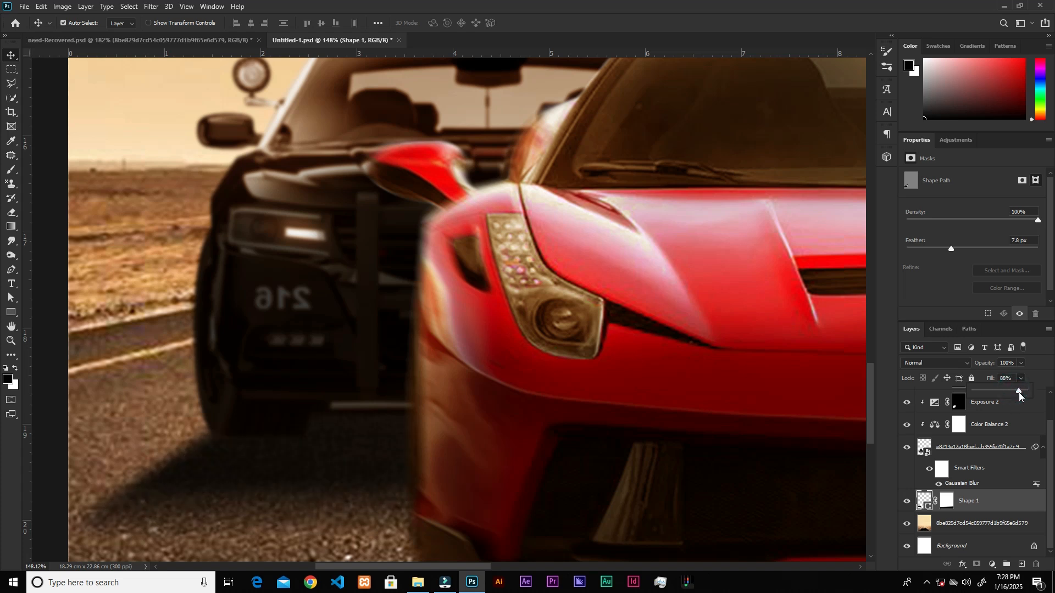
# Create a new layer above the shadow shape and paint a soft black contact shadow under the police car with an 80 px brush.
pyautogui.click(1022, 566)
pyautogui.click(11, 170)
pyautogui.press('[')
pyautogui.press('[')
pyautogui.press('[')
pyautogui.press('[')
pyautogui.press('[')
pyautogui.press('[')
pyautogui.moveTo(278, 433)
pyautogui.mouseDown()
pyautogui.moveTo(378, 436)
pyautogui.moveTo(240, 442)
pyautogui.moveTo(393, 434)
pyautogui.moveTo(313, 455)
pyautogui.moveTo(234, 430)
pyautogui.moveTo(411, 427)
pyautogui.moveTo(257, 417)
pyautogui.moveTo(358, 429)
pyautogui.mouseUp()
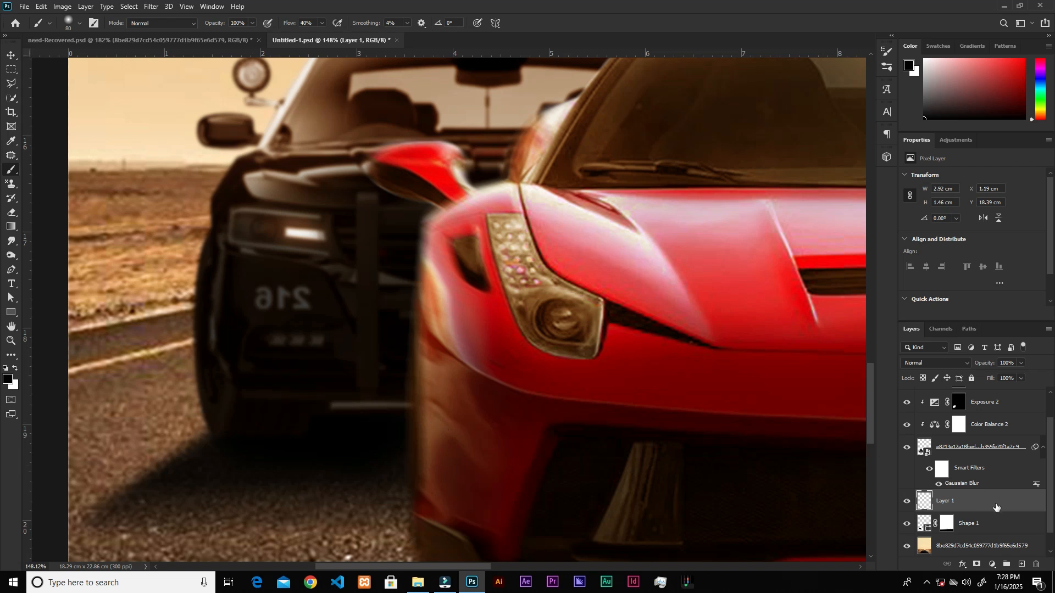
# Target the Curves 2 layer mask of the police car and switch the foreground color to black.
pyautogui.scroll(2, 962, 419)
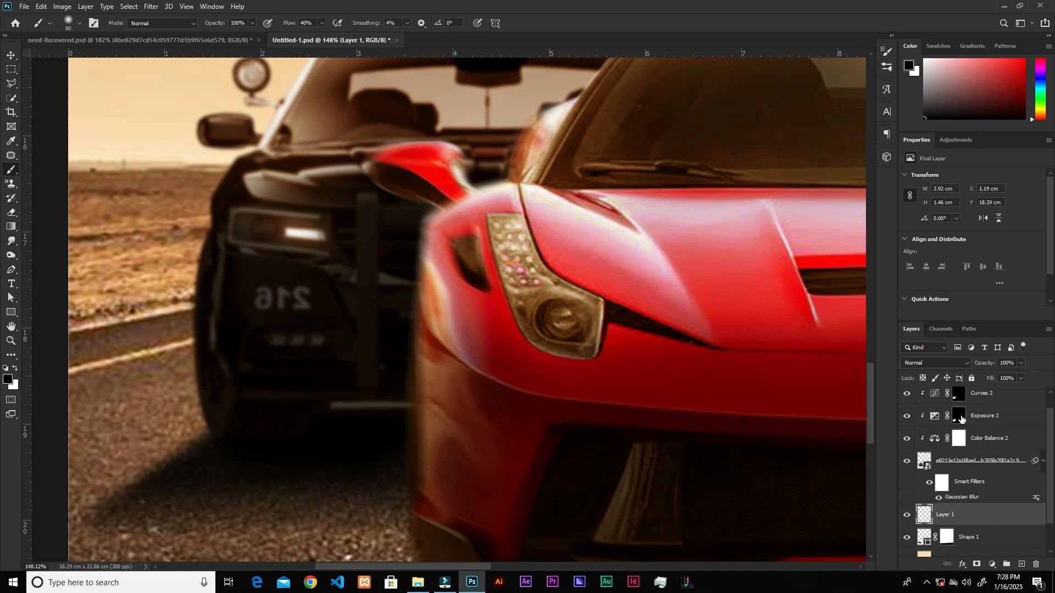
pyautogui.click(960, 413)
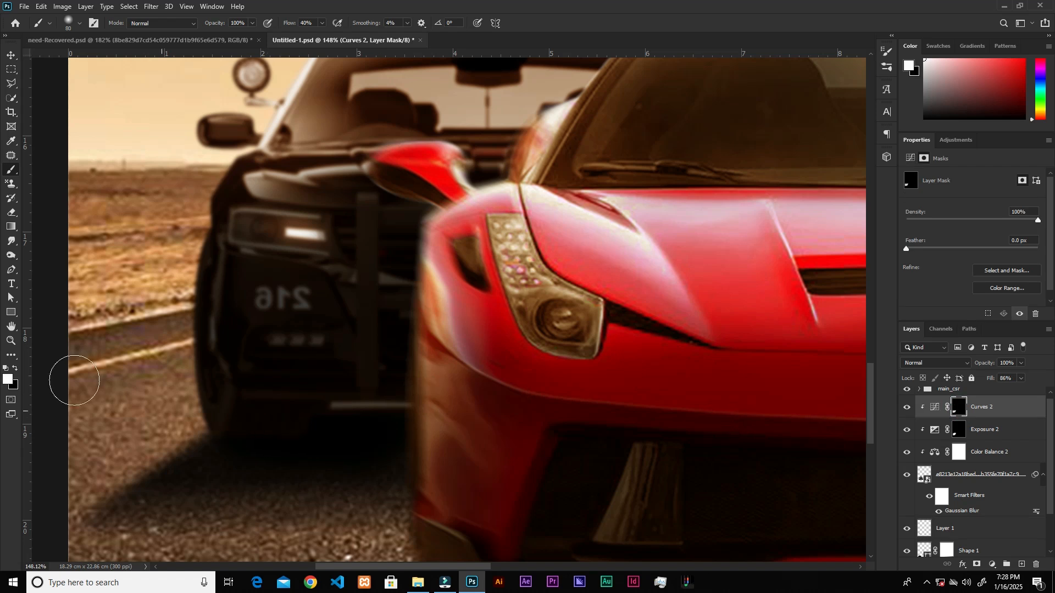
pyautogui.press('x')
pyautogui.scroll(-5, 415, 434)
pyautogui.scroll(-2, 416, 434)
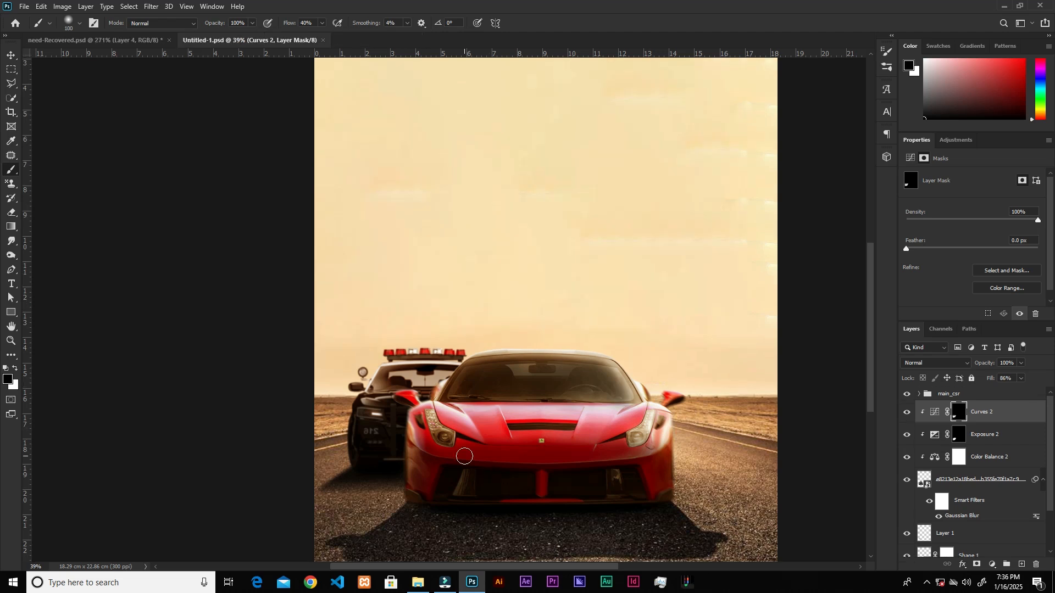
# Bring the yellow glow image from File Explorer into the poster, directly above the police car's Curves 2 layer.
pyautogui.scroll(5, 405, 336)
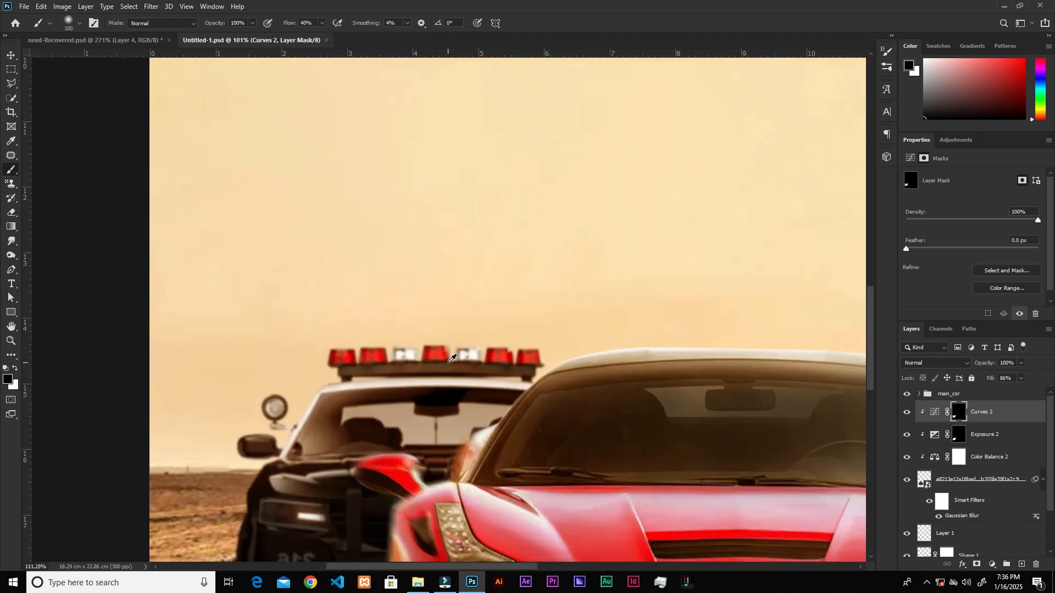
pyautogui.scroll(1, 452, 358)
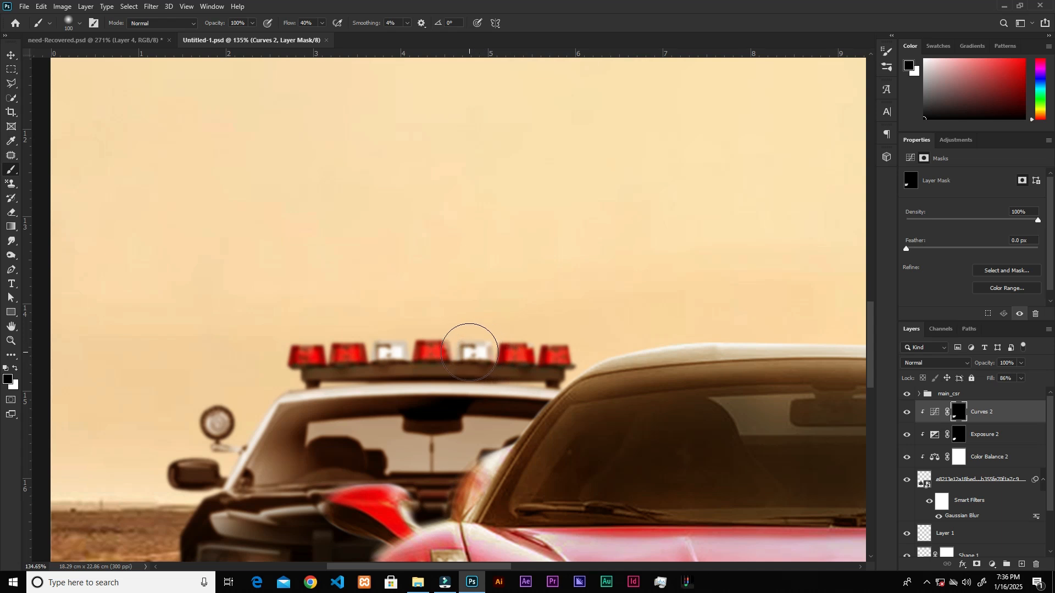
pyautogui.click(407, 589)
pyautogui.moveTo(529, 83); pyautogui.dragTo(619, 299)
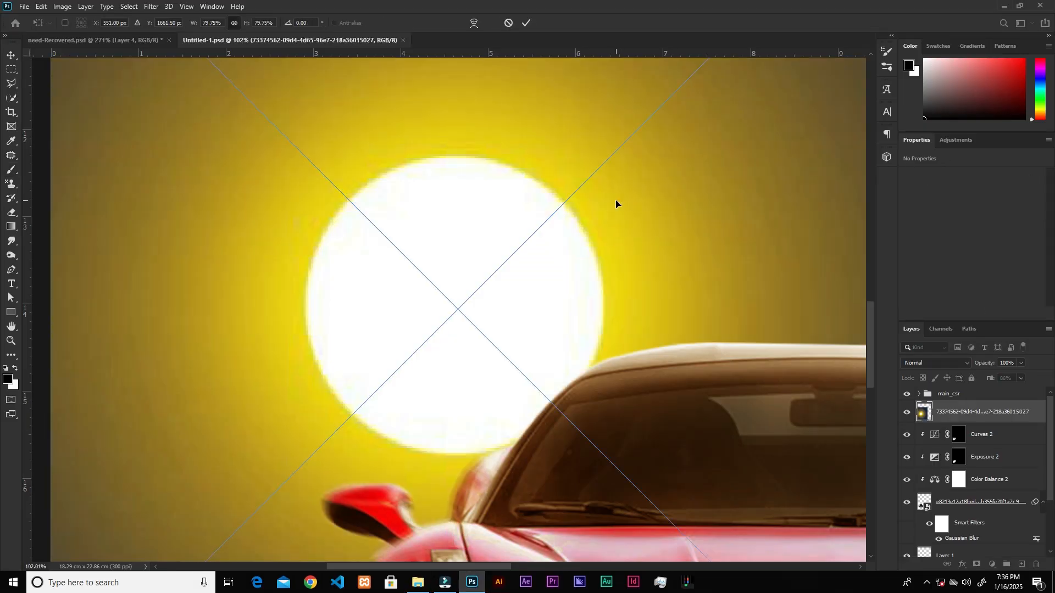
# Scale the placed glow image to 2.25% and position it over the white light nearest the red car on the light bar.
pyautogui.scroll(-6, 616, 202)
pyautogui.moveTo(118, 255); pyautogui.dragTo(539, 312)
pyautogui.scroll(5, 555, 256)
pyautogui.moveTo(615, 230); pyautogui.dragTo(556, 280)
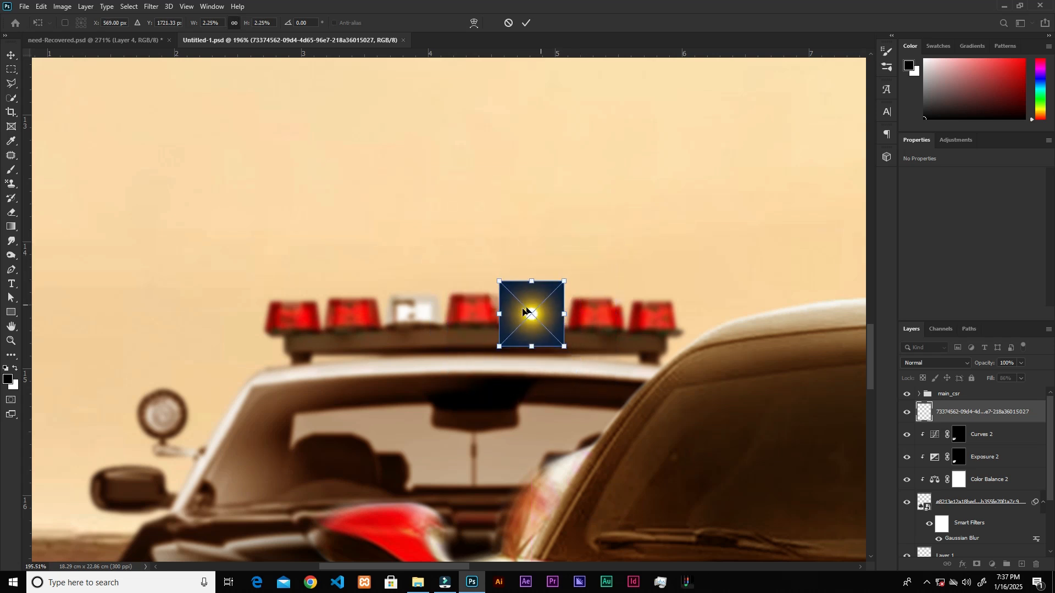
pyautogui.click(526, 23)
# Set the glow layer's blend mode to Linear Dodge (Add) and move it onto the upper part of the police car's windshield.
pyautogui.press('b')
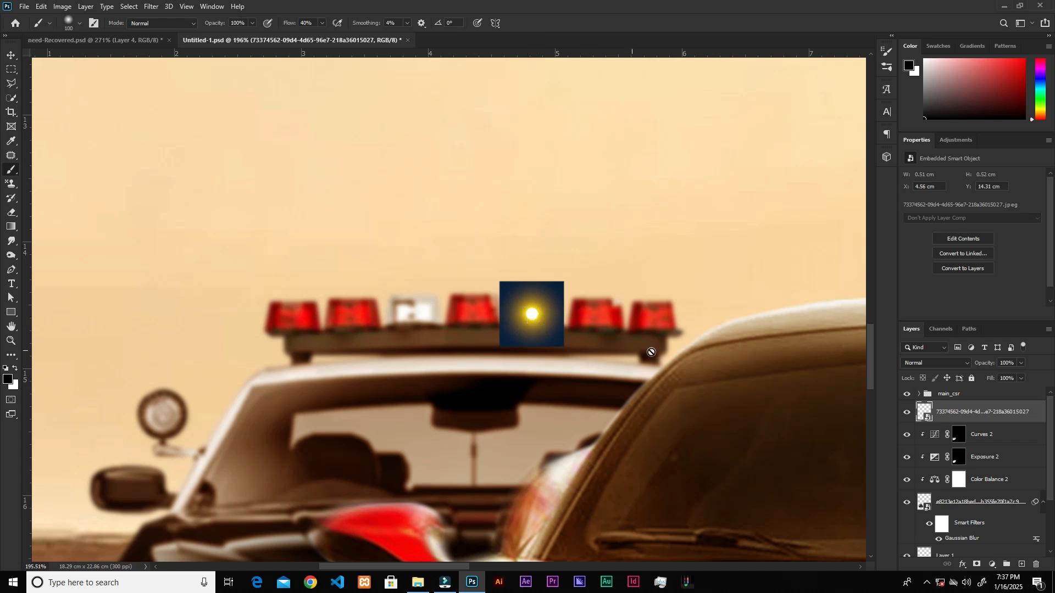
pyautogui.click(940, 364)
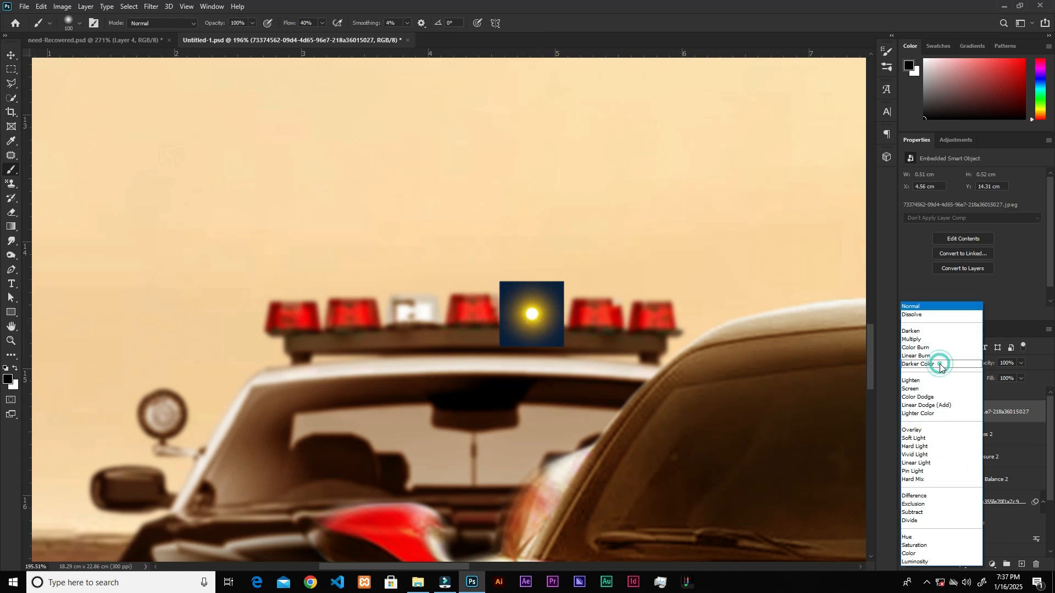
pyautogui.click(933, 407)
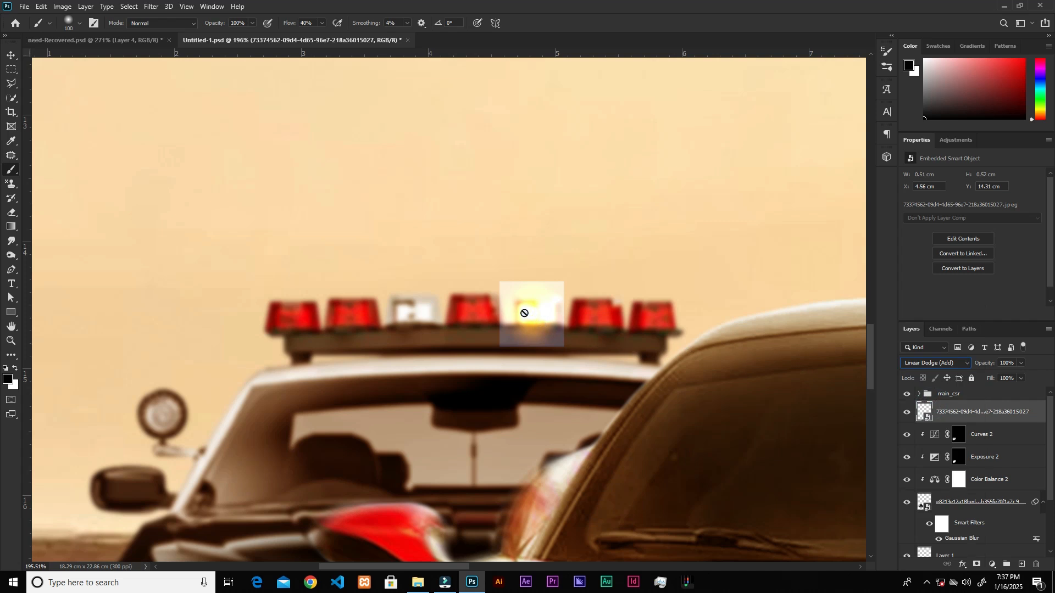
pyautogui.click(11, 56)
pyautogui.moveTo(536, 308); pyautogui.dragTo(456, 379)
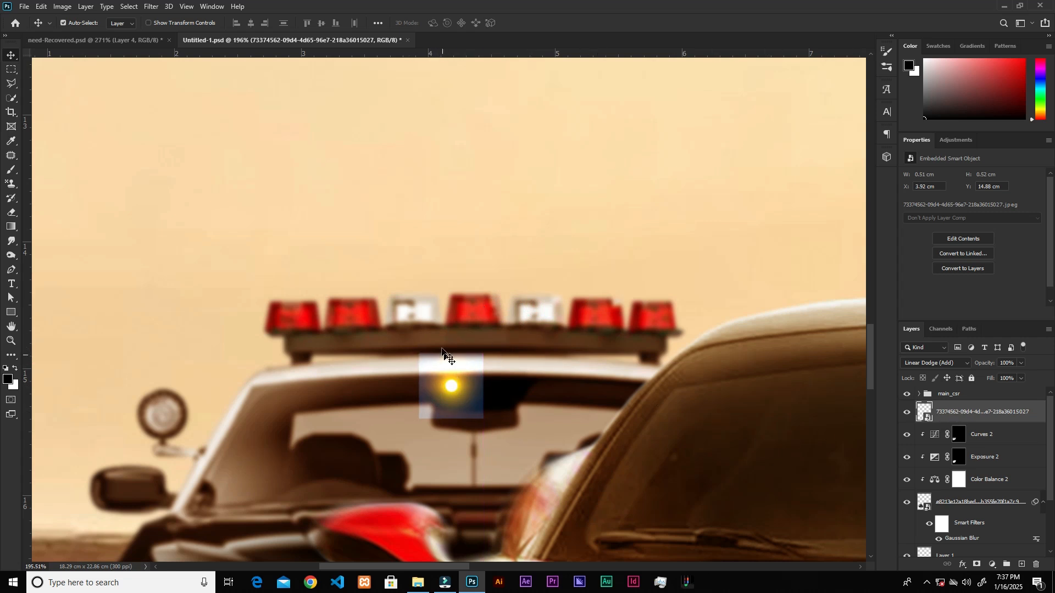
# Turn the glow red with a Hue/Saturation adjustment of hue -57 and saturation +58.
pyautogui.press('ctrl')
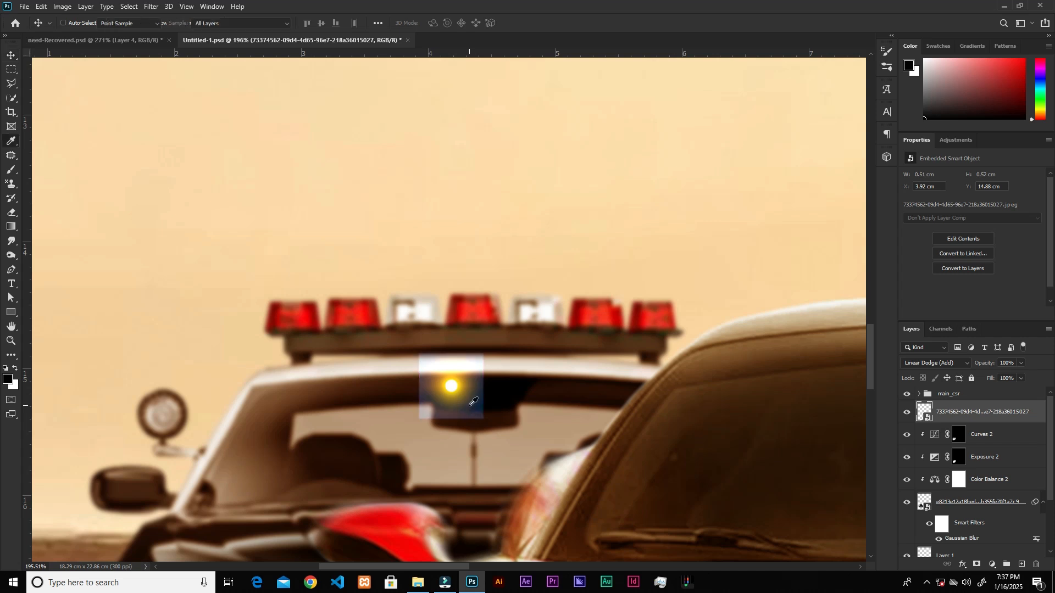
pyautogui.hotkey('ctrl', 'u')
pyautogui.moveTo(585, 118); pyautogui.dragTo(656, 119)
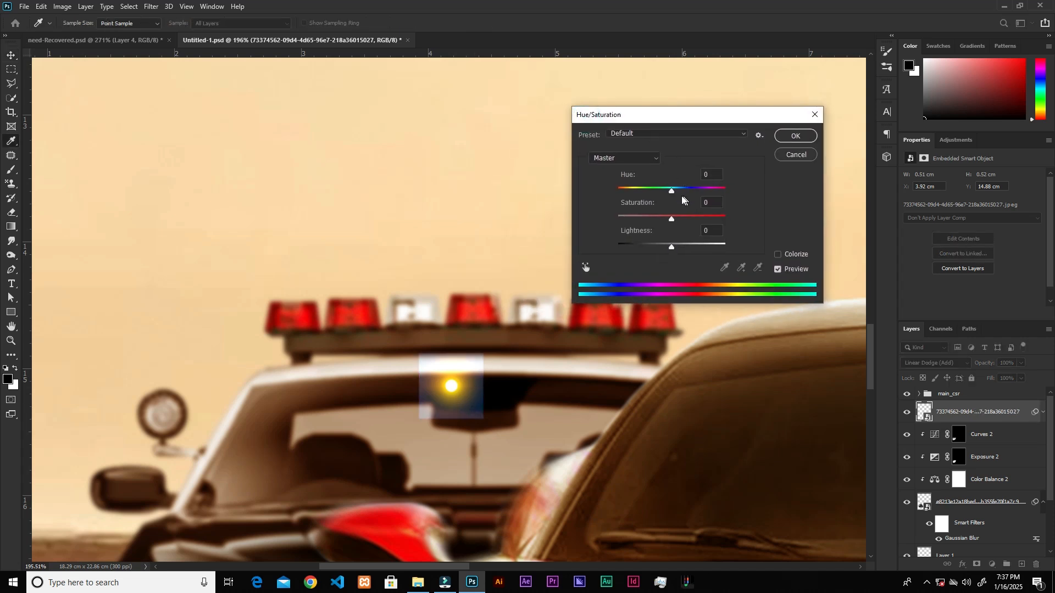
pyautogui.moveTo(670, 193); pyautogui.dragTo(645, 190)
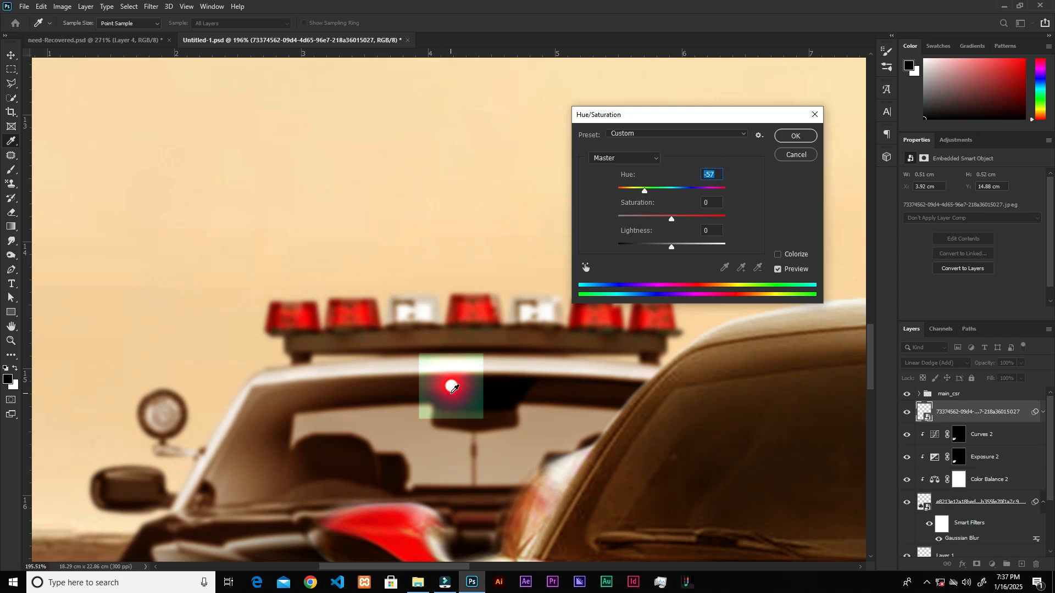
pyautogui.moveTo(687, 216); pyautogui.dragTo(703, 219)
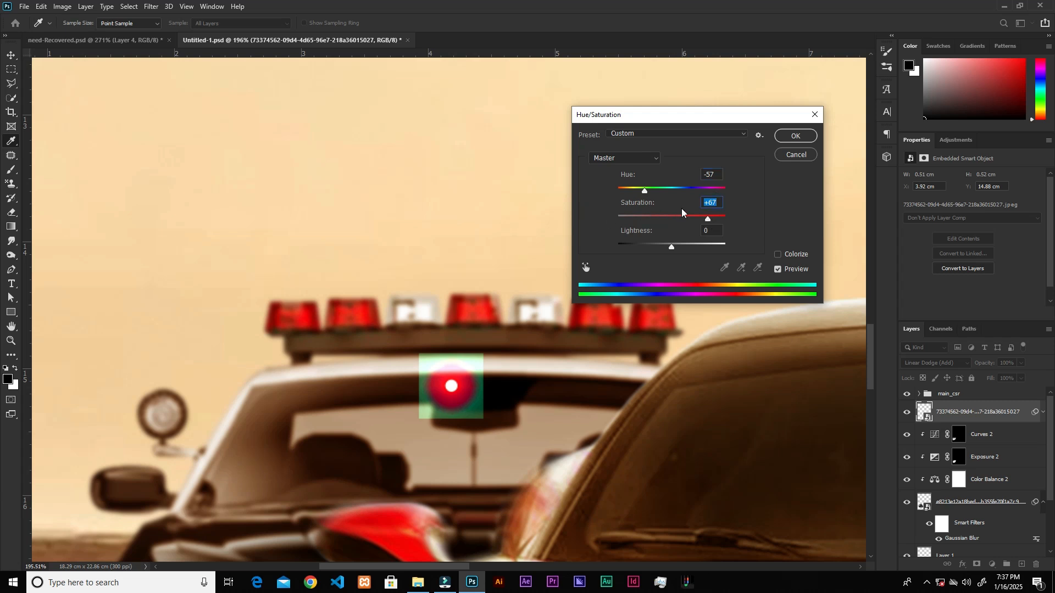
# Apply hue -57 and saturation +67 to the glow and mask out its square green edges with a 20 px black brush at 100% flow.
pyautogui.click(791, 137)
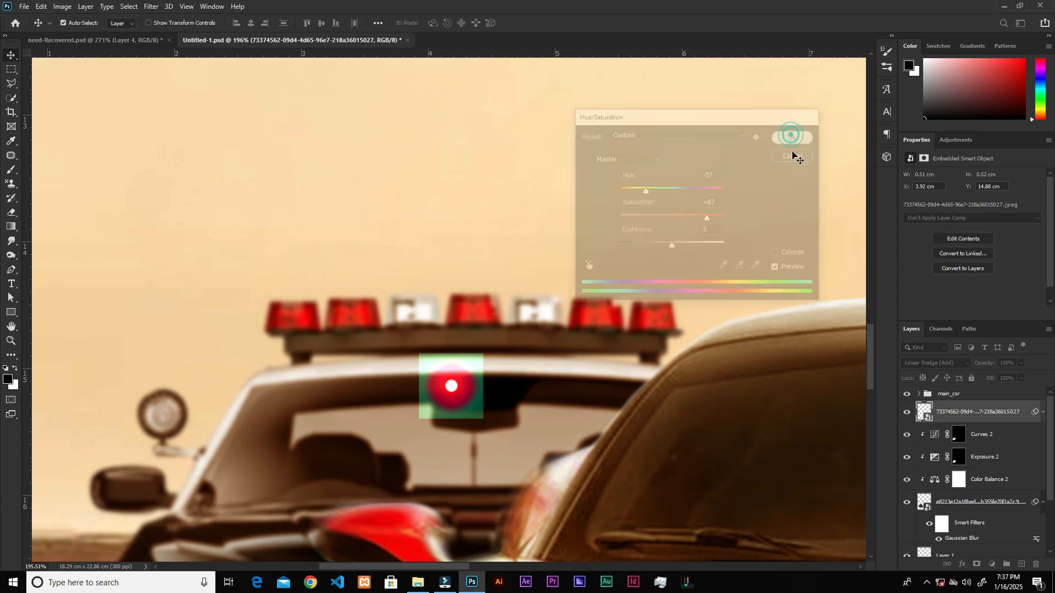
pyautogui.click(977, 566)
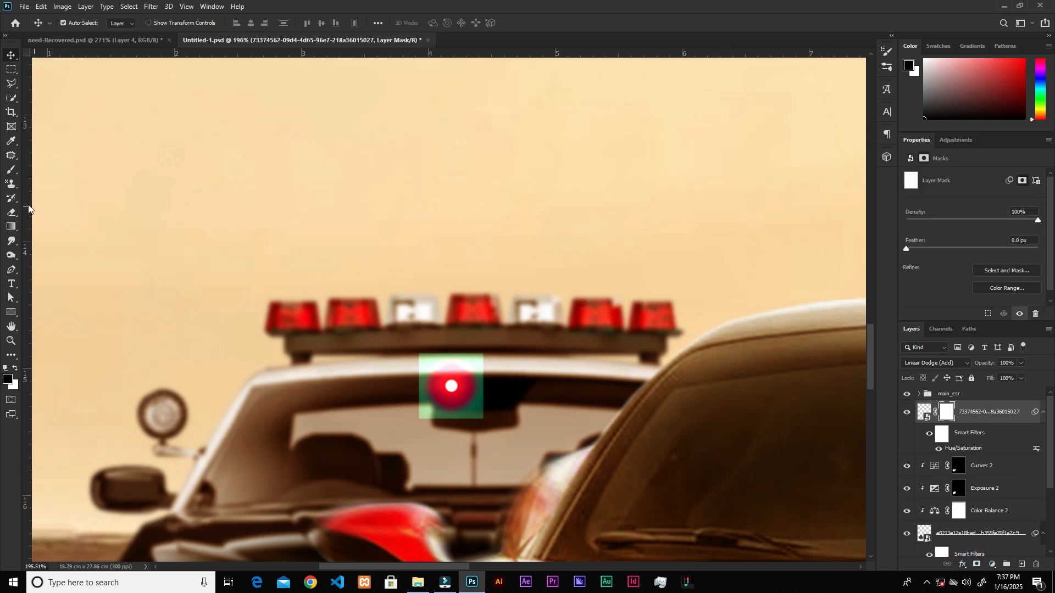
pyautogui.click(9, 169)
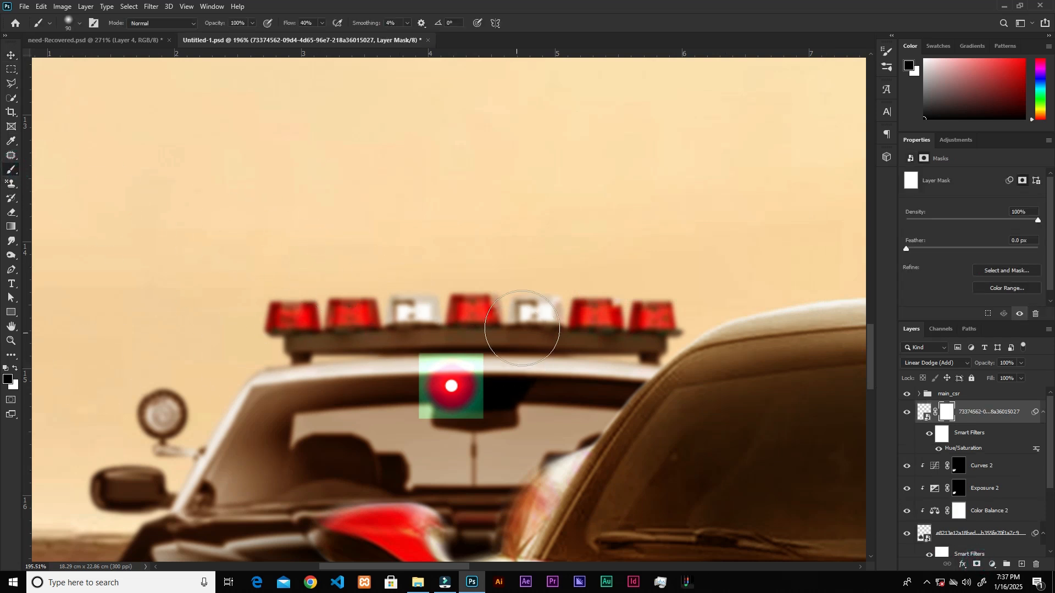
pyautogui.press('[')
pyautogui.press('[')
pyautogui.press('[')
pyautogui.press('[')
pyautogui.press('[')
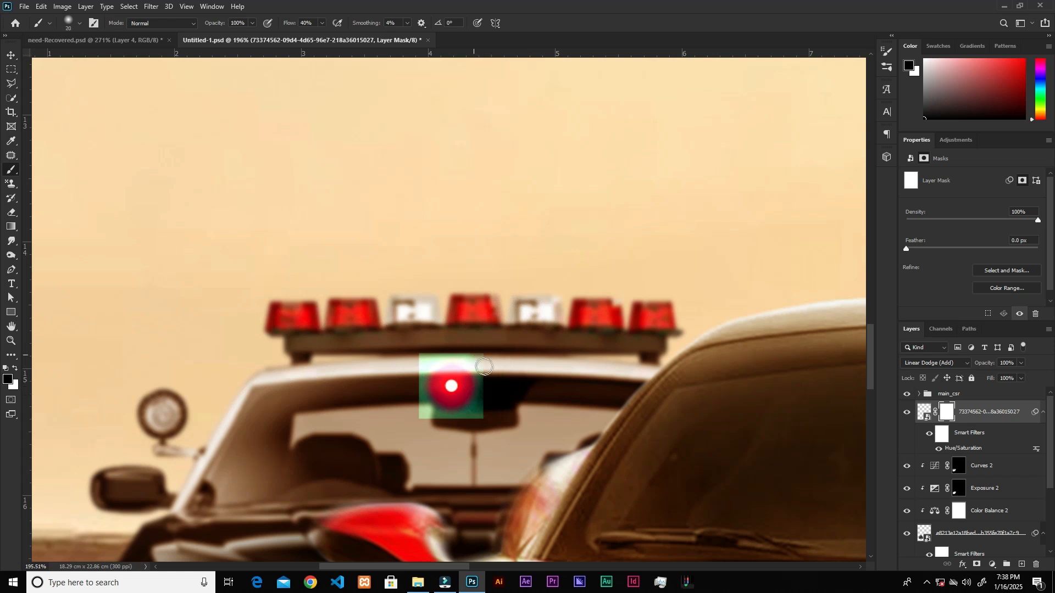
pyautogui.click(323, 22)
pyautogui.moveTo(320, 35); pyautogui.dragTo(360, 39)
pyautogui.click(483, 362)
pyautogui.moveTo(480, 358)
pyautogui.mouseDown()
pyautogui.moveTo(431, 356)
pyautogui.moveTo(417, 395)
pyautogui.moveTo(456, 422)
pyautogui.moveTo(488, 383)
pyautogui.moveTo(449, 357)
pyautogui.moveTo(419, 356)
pyautogui.moveTo(419, 388)
pyautogui.moveTo(447, 420)
pyautogui.moveTo(421, 406)
pyautogui.moveTo(452, 419)
pyautogui.moveTo(478, 366)
pyautogui.mouseUp()
pyautogui.press('x')
pyautogui.press('x')
# Move the masked glow onto the middle red siren light and duplicate it onto the other four red lights.
pyautogui.moveTo(447, 400)
pyautogui.mouseDown()
pyautogui.moveTo(471, 411)
pyautogui.moveTo(456, 416)
pyautogui.moveTo(451, 379)
pyautogui.moveTo(470, 311)
pyautogui.mouseUp()
pyautogui.press('v')
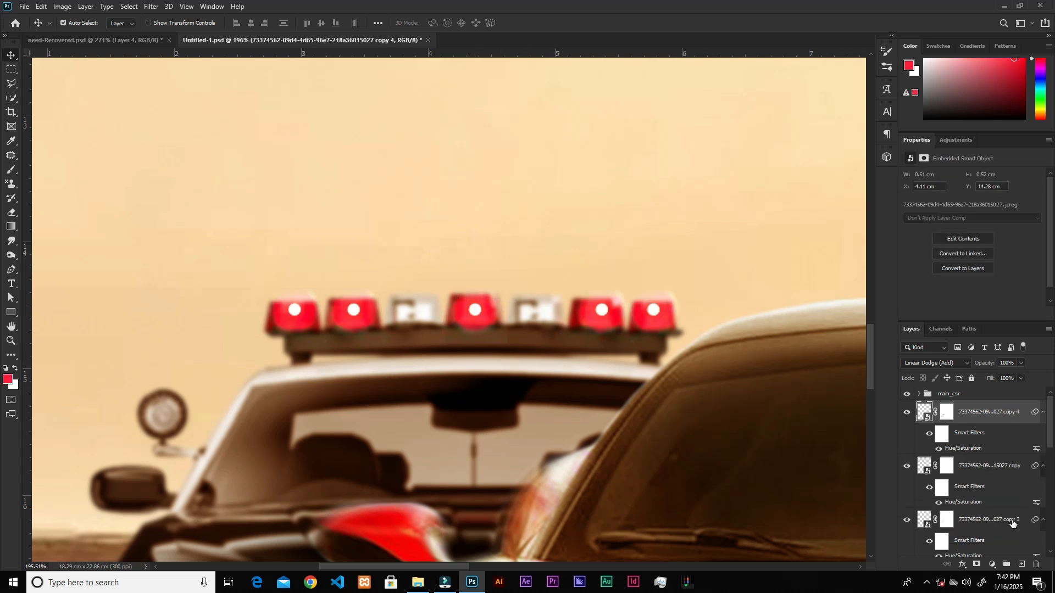
# Create a new layer above the glow copies and set its blend mode to Linear Dodge (Add).
pyautogui.click(1022, 565)
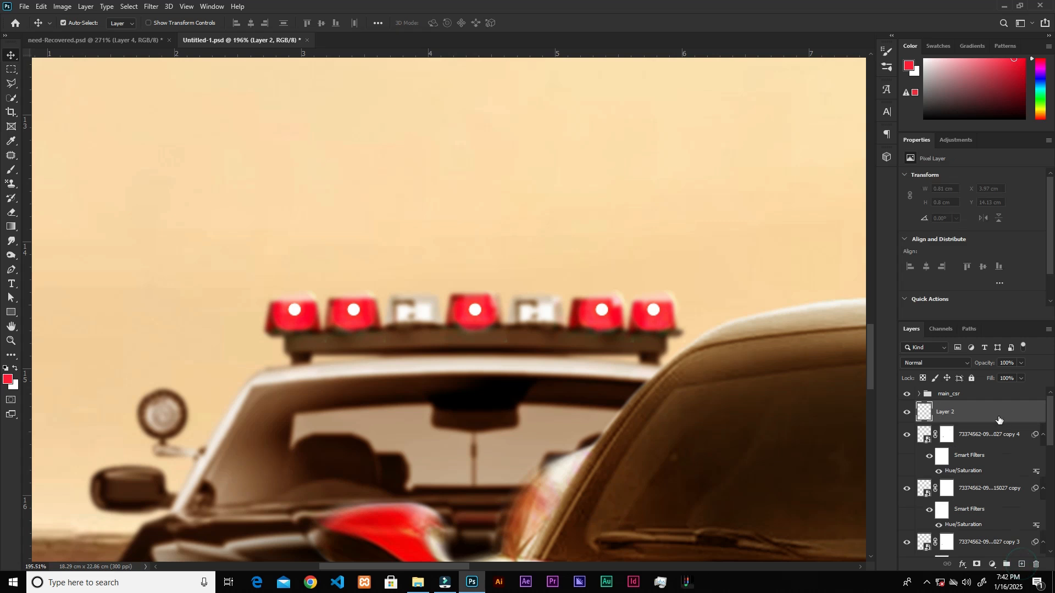
pyautogui.click(941, 367)
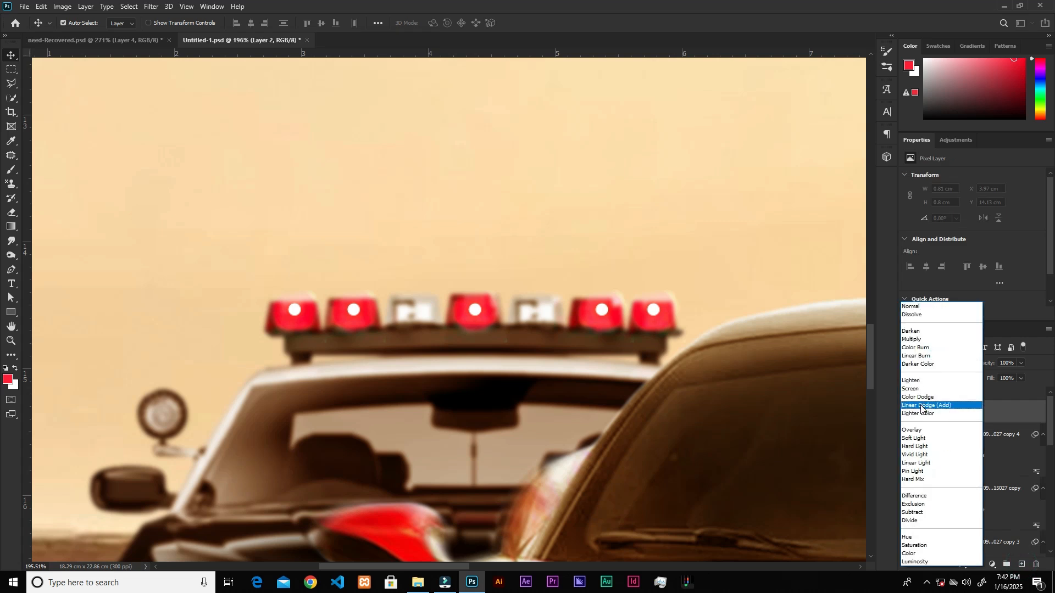
pyautogui.click(921, 406)
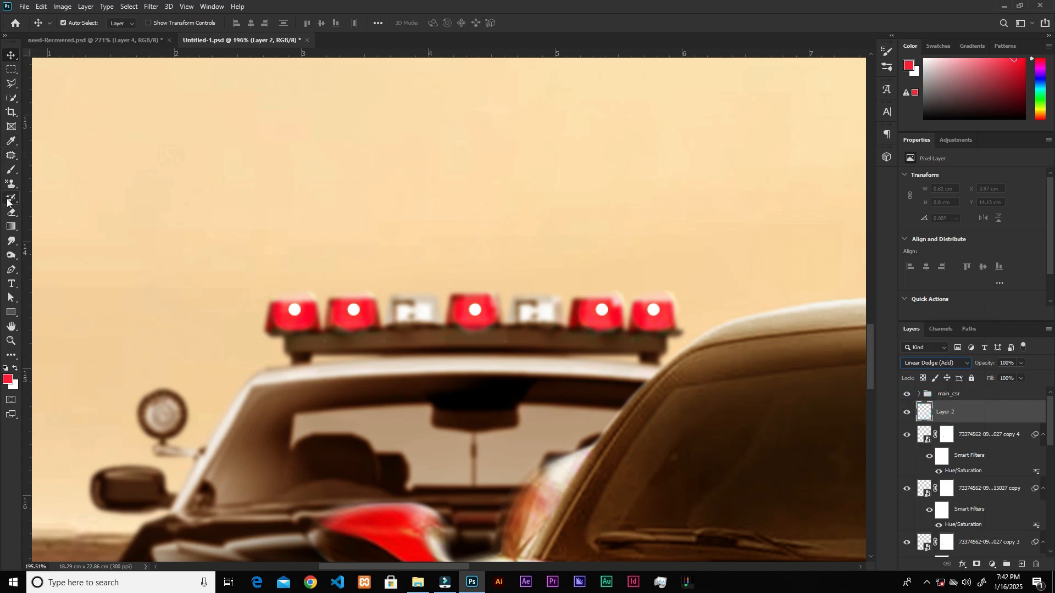
# Sample the bright red #ff3447 from a siren light and paint soft 60 px brush dabs over all five red lights.
pyautogui.click(11, 171)
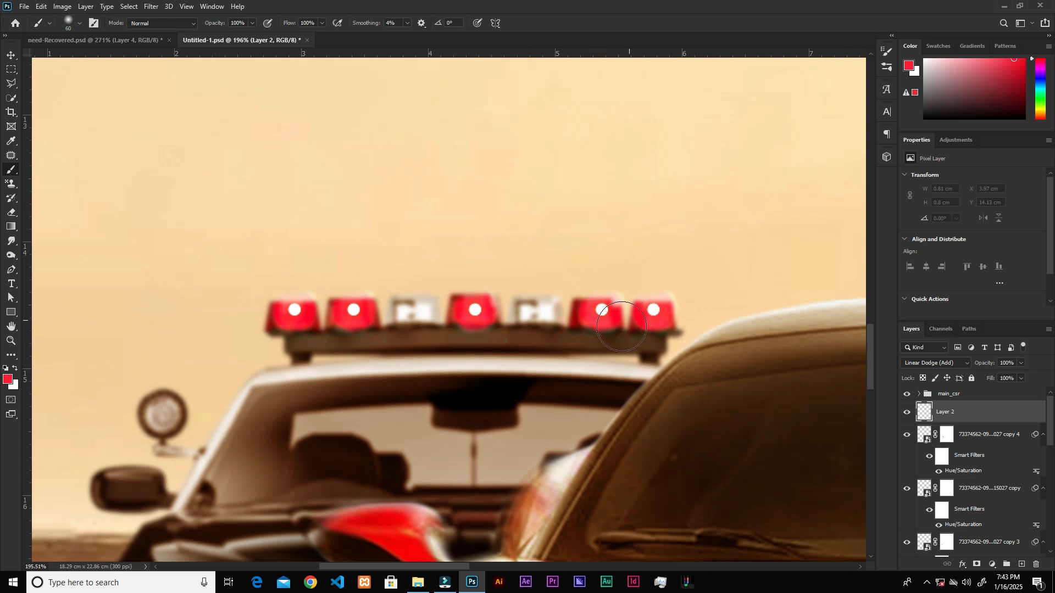
pyautogui.keyDown('alt'); pyautogui.click(591, 309); pyautogui.keyUp('alt')
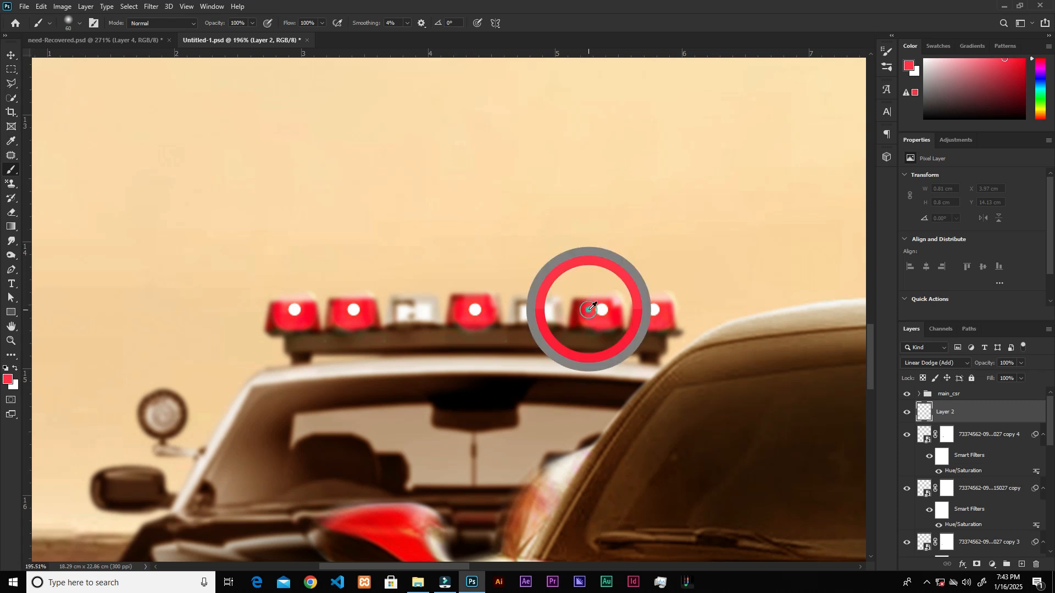
pyautogui.keyDown('alt'); pyautogui.click(591, 308); pyautogui.keyUp('alt')
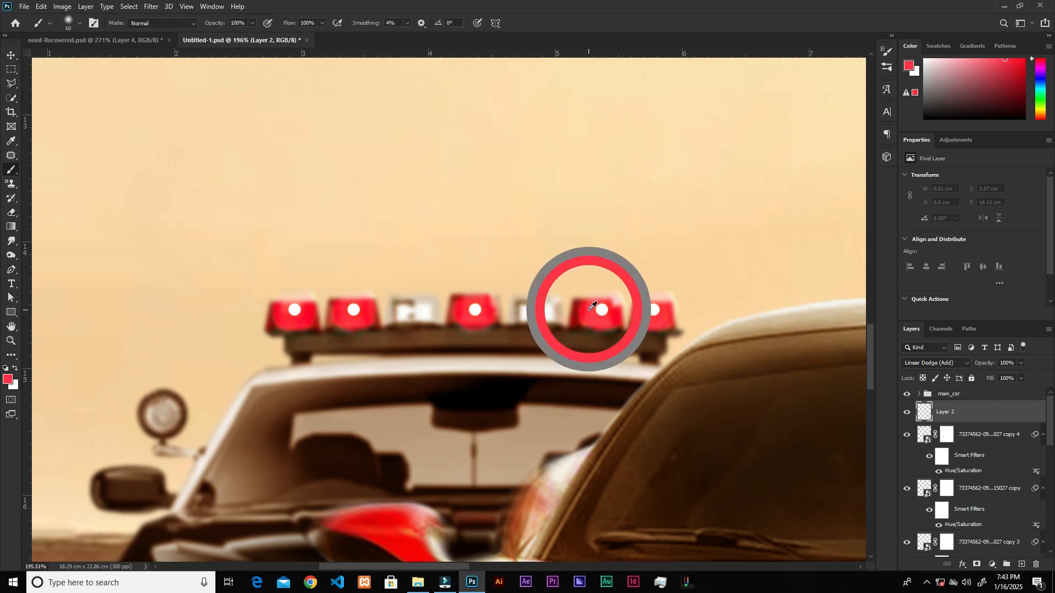
pyautogui.click(651, 318)
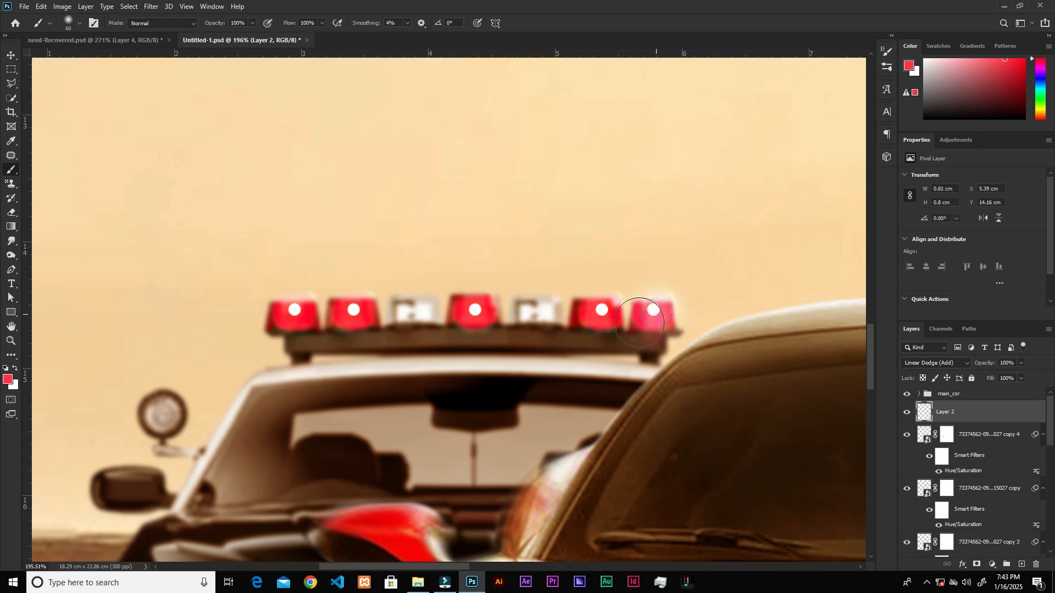
pyautogui.click(600, 310)
pyautogui.keyDown('alt'); pyautogui.click(475, 312); pyautogui.keyUp('alt')
pyautogui.click(475, 312)
pyautogui.click(353, 311)
pyautogui.keyDown('alt'); pyautogui.click(295, 310); pyautogui.keyUp('alt')
pyautogui.click(294, 311)
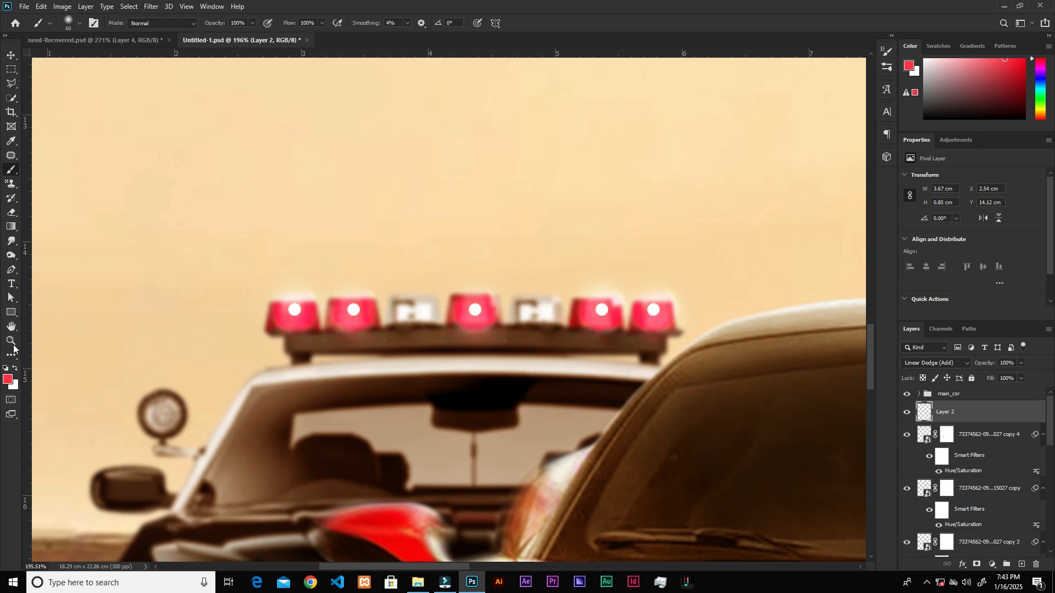
# Paint blue #3455ff glow dabs over the two white lights on the police car's light bar.
pyautogui.click(8, 380)
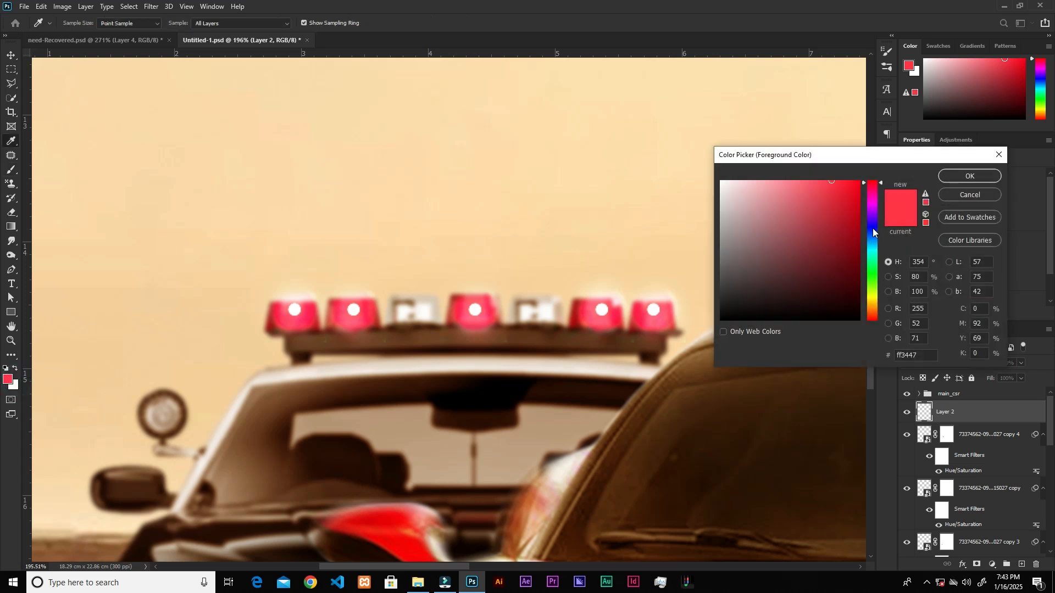
pyautogui.click(872, 231)
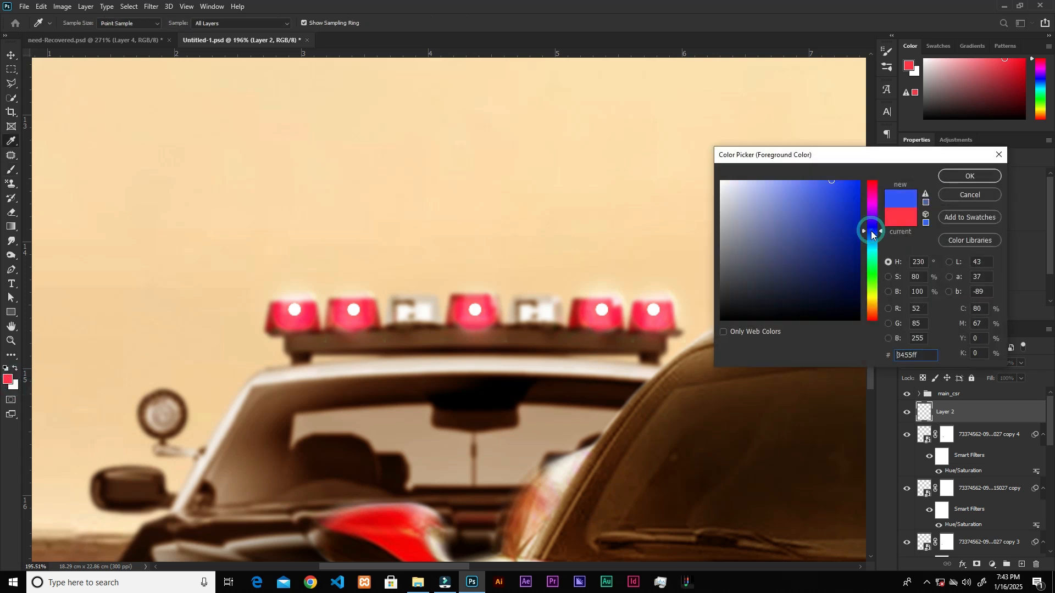
pyautogui.click(961, 177)
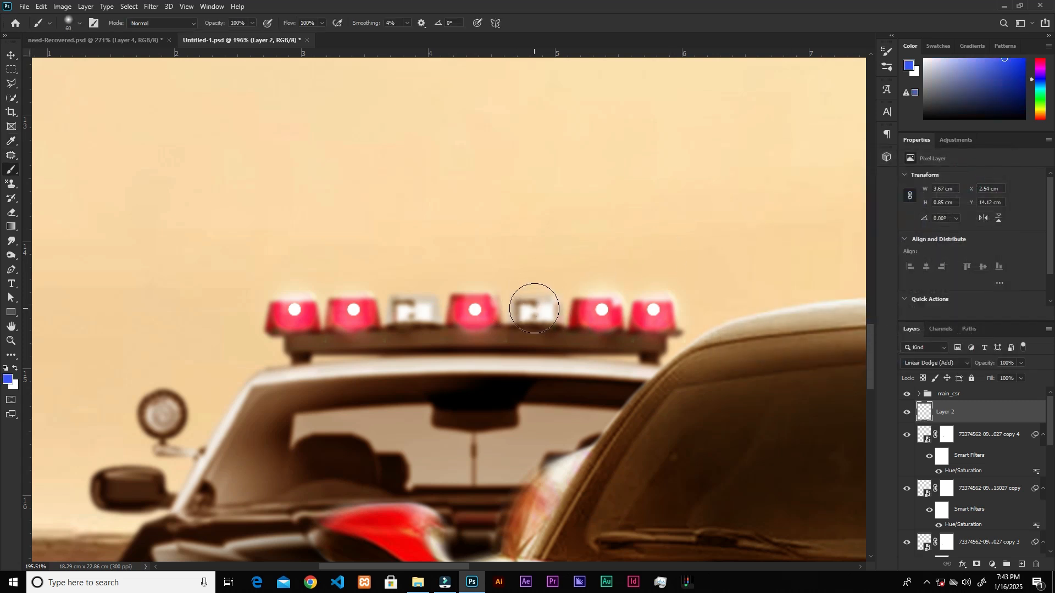
pyautogui.click(534, 307)
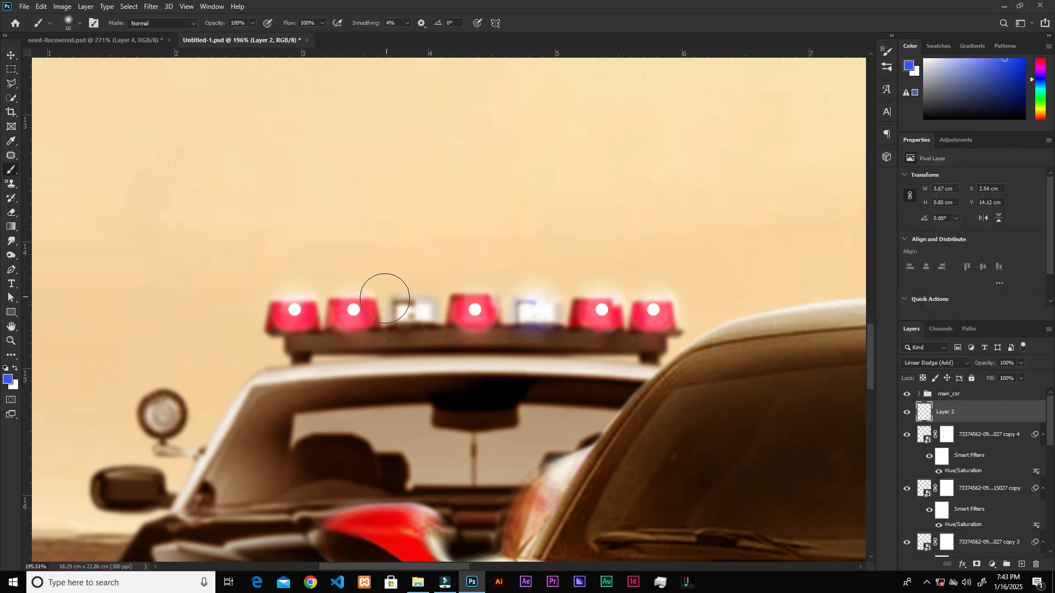
pyautogui.click(406, 309)
pyautogui.click(534, 309)
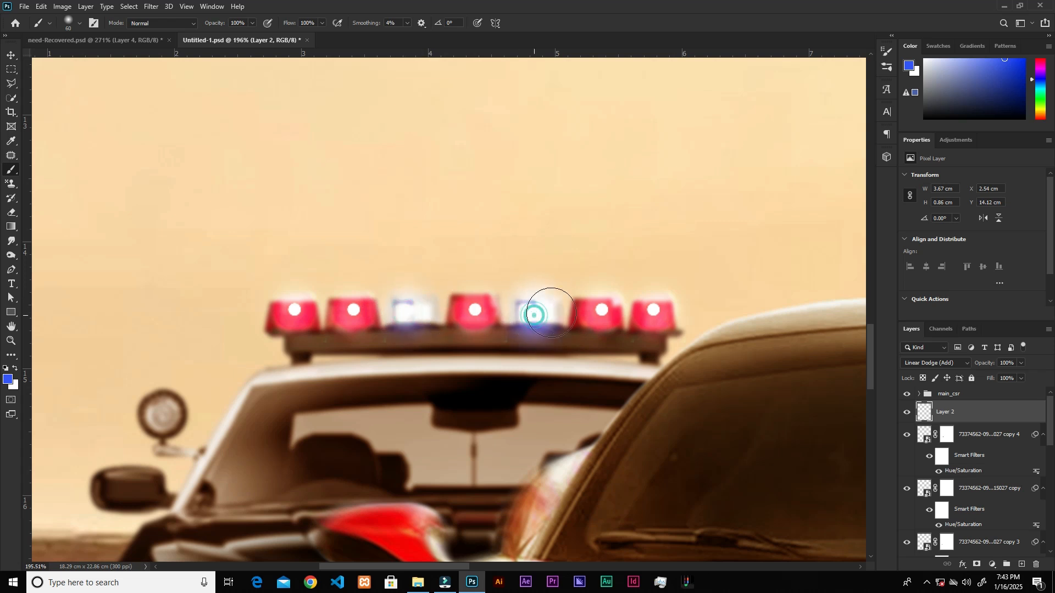
pyautogui.click(405, 305)
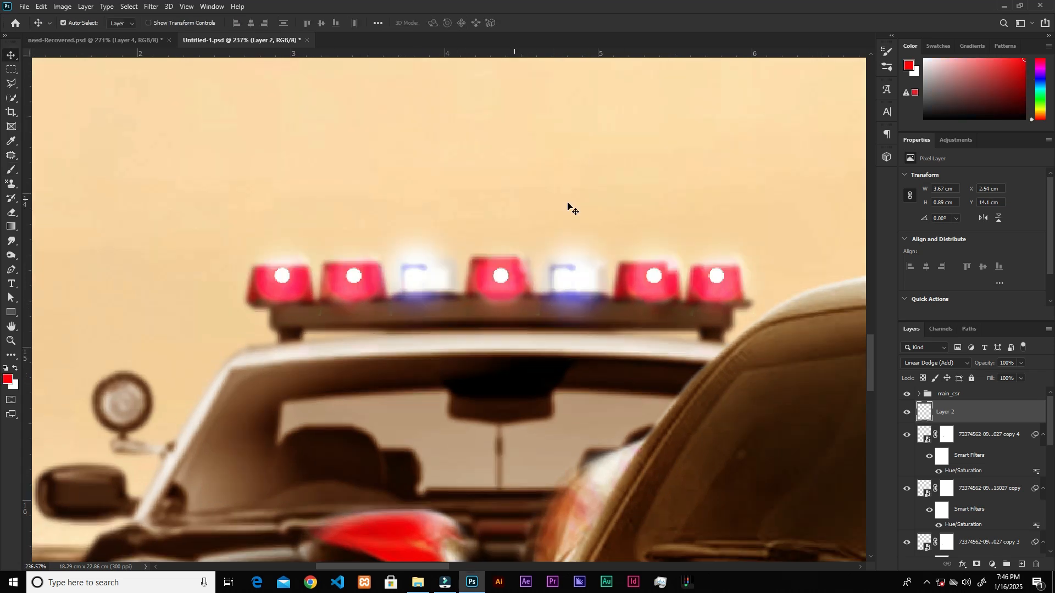
# Group all police car layers from Layer 2 down to Shape 1 and name the group cop_car.
pyautogui.scroll(-2, 544, 214)
pyautogui.scroll(-8, 478, 244)
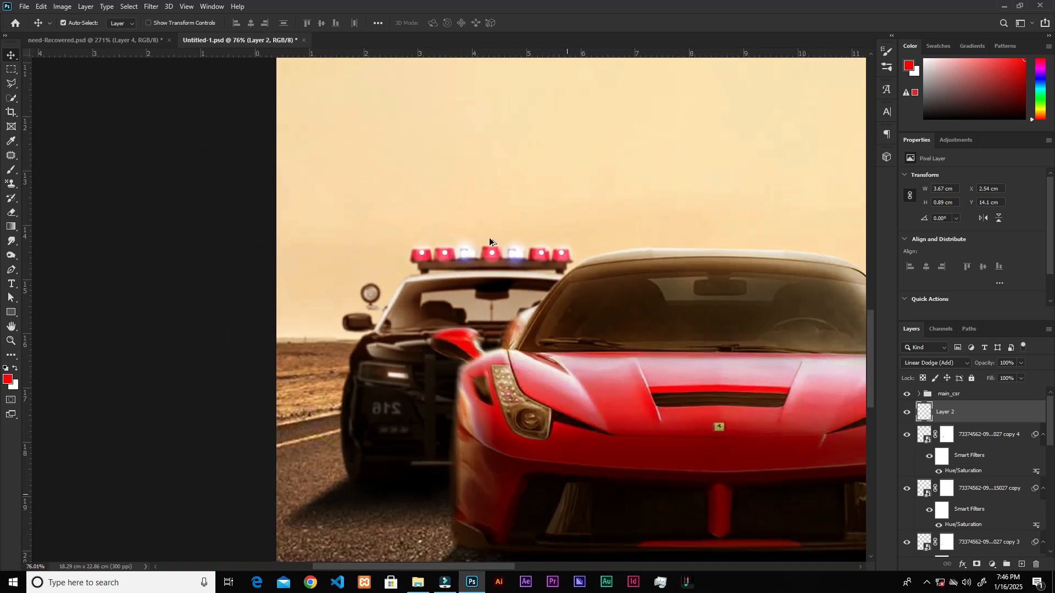
pyautogui.scroll(3, 555, 230)
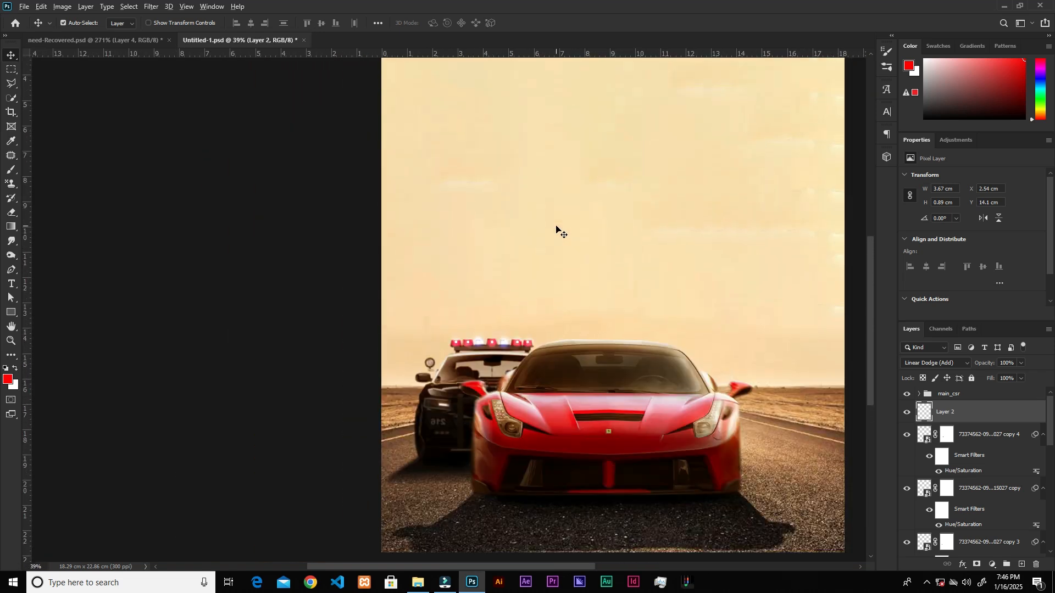
pyautogui.scroll(-2, 555, 230)
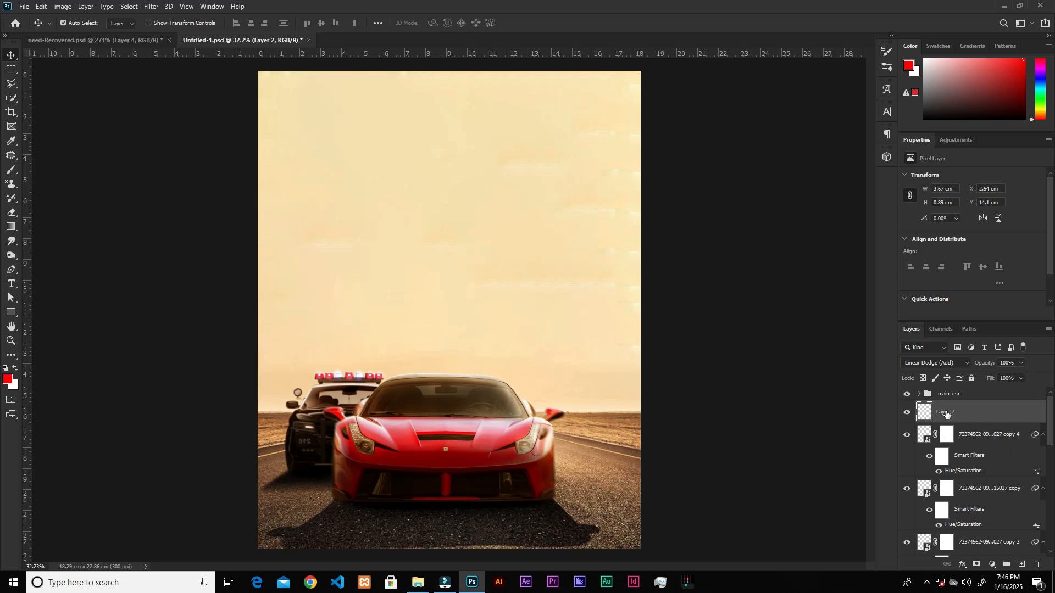
pyautogui.scroll(-6, 974, 415)
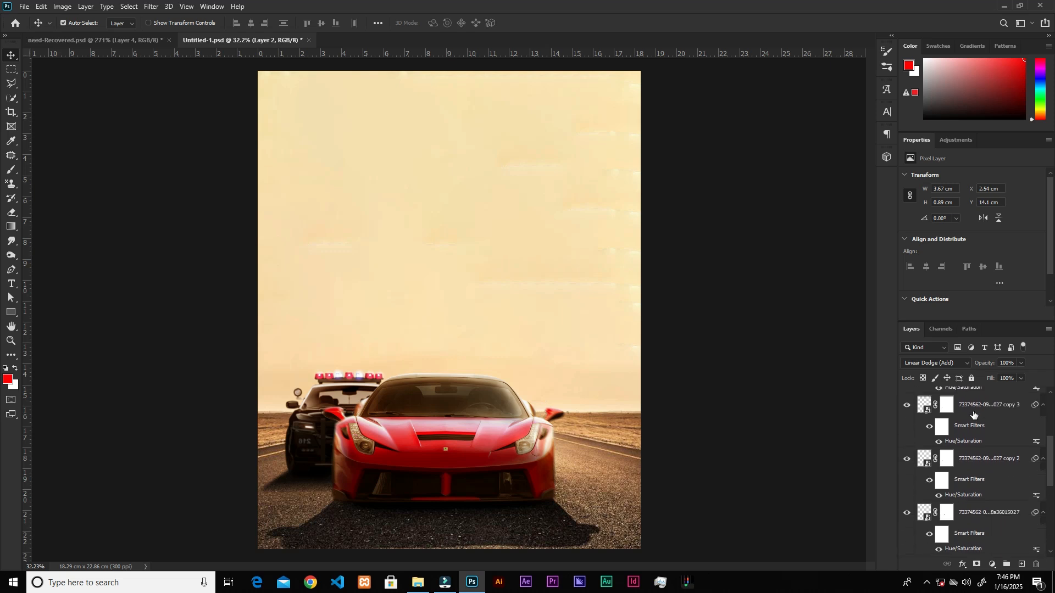
pyautogui.scroll(-2, 974, 415)
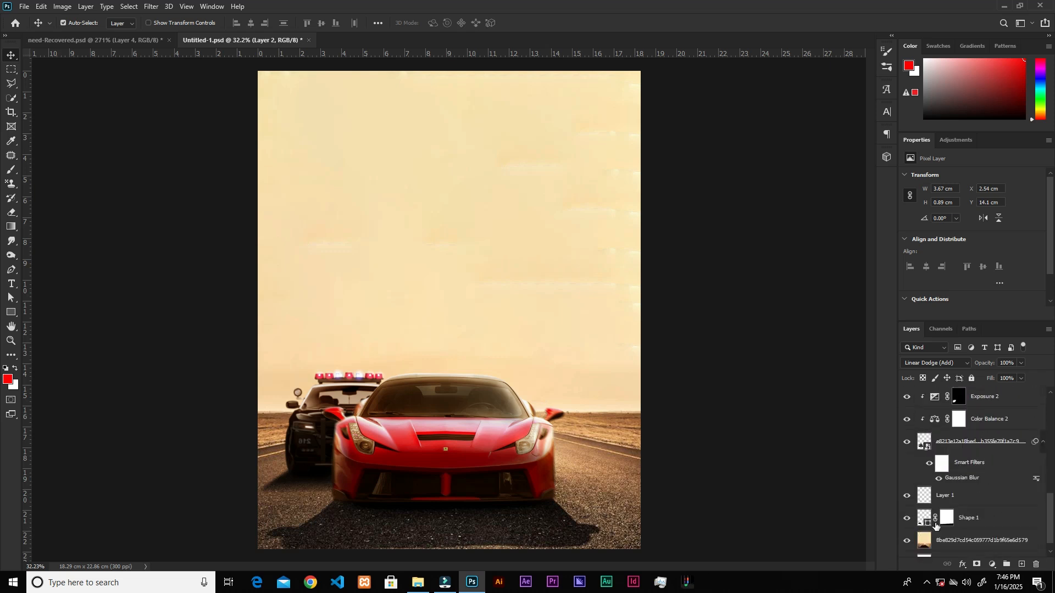
pyautogui.keyDown('shift'); pyautogui.click(997, 521); pyautogui.keyUp('shift')
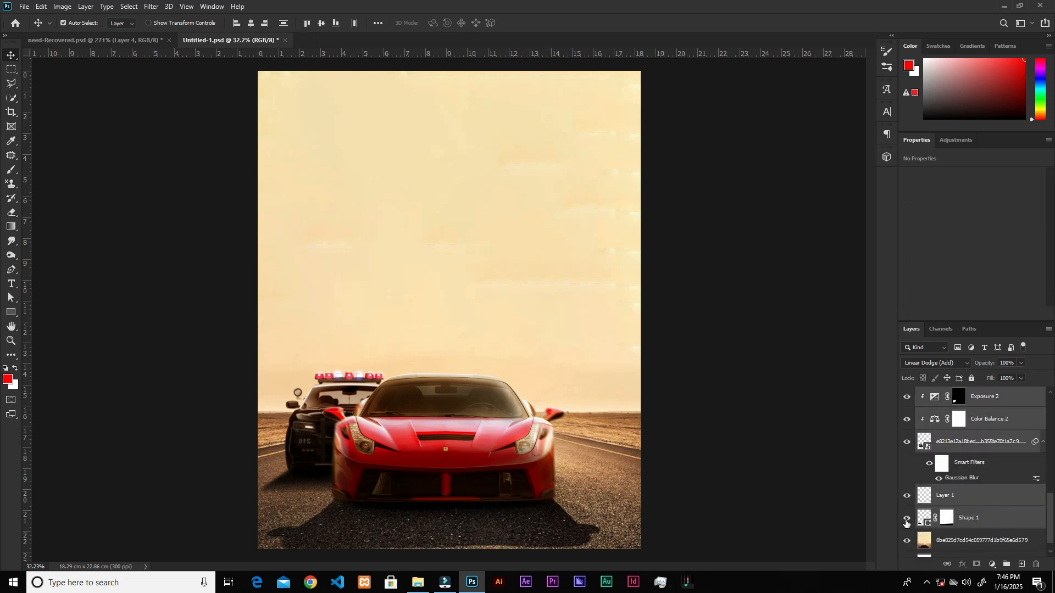
pyautogui.click(907, 520)
pyautogui.click(906, 520)
pyautogui.hotkey('ctrl', 'g')
pyautogui.doubleClick(950, 407)
pyautogui.write('cop_car')
pyautogui.press('Return')
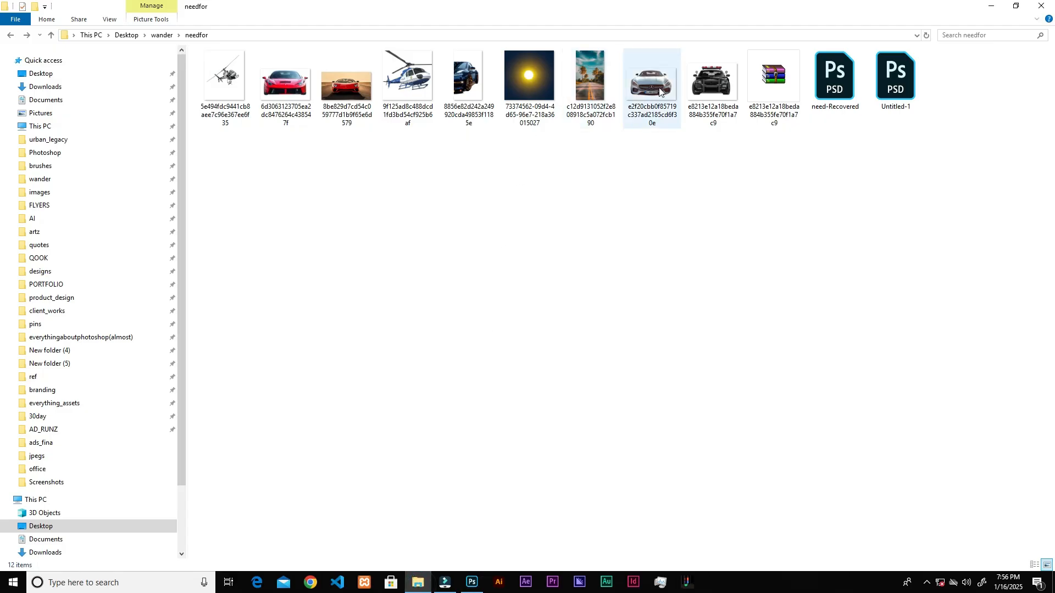
# Place the silver-blue sports car image at 22.32% scale beside the red car, opposite the police car, with its layer below the cop_car group.
pyautogui.moveTo(660, 90); pyautogui.dragTo(561, 416)
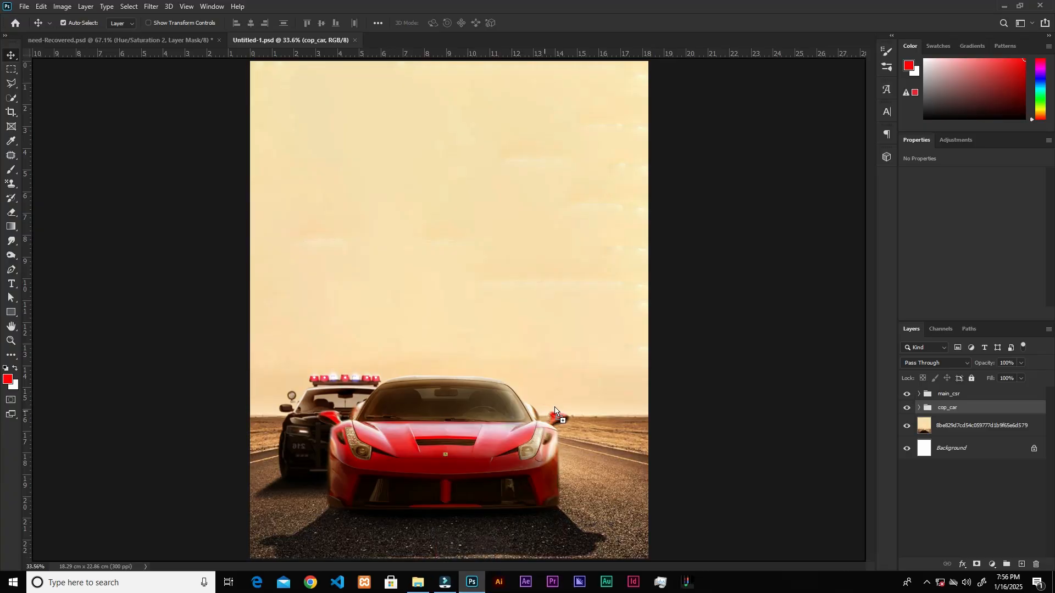
pyautogui.moveTo(251, 181); pyautogui.dragTo(524, 351)
pyautogui.moveTo(587, 371); pyautogui.dragTo(574, 413)
pyautogui.moveTo(636, 384); pyautogui.dragTo(572, 416)
pyautogui.moveTo(498, 467); pyautogui.dragTo(493, 477)
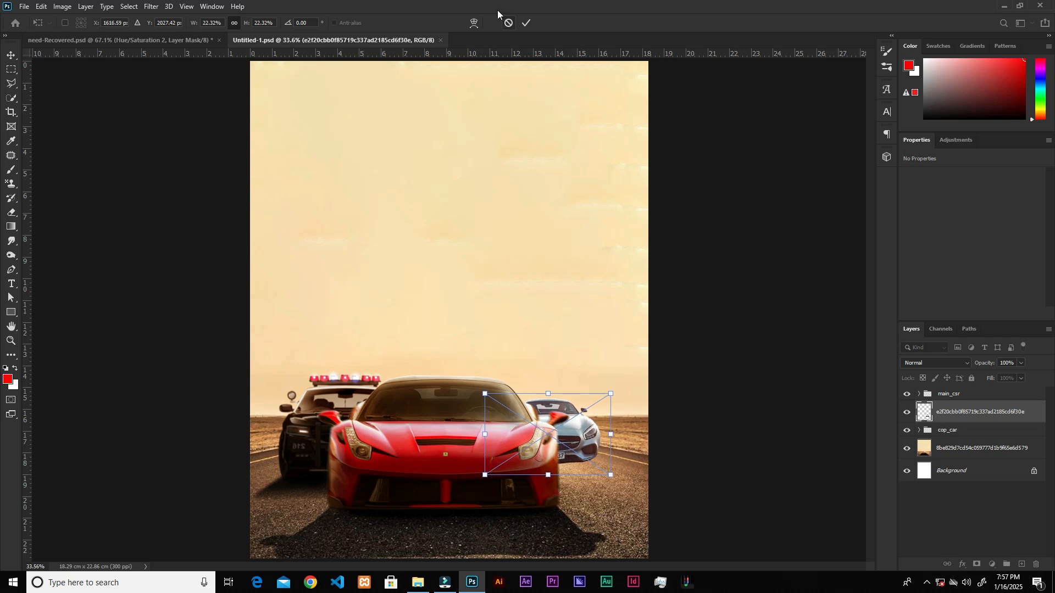
pyautogui.click(525, 23)
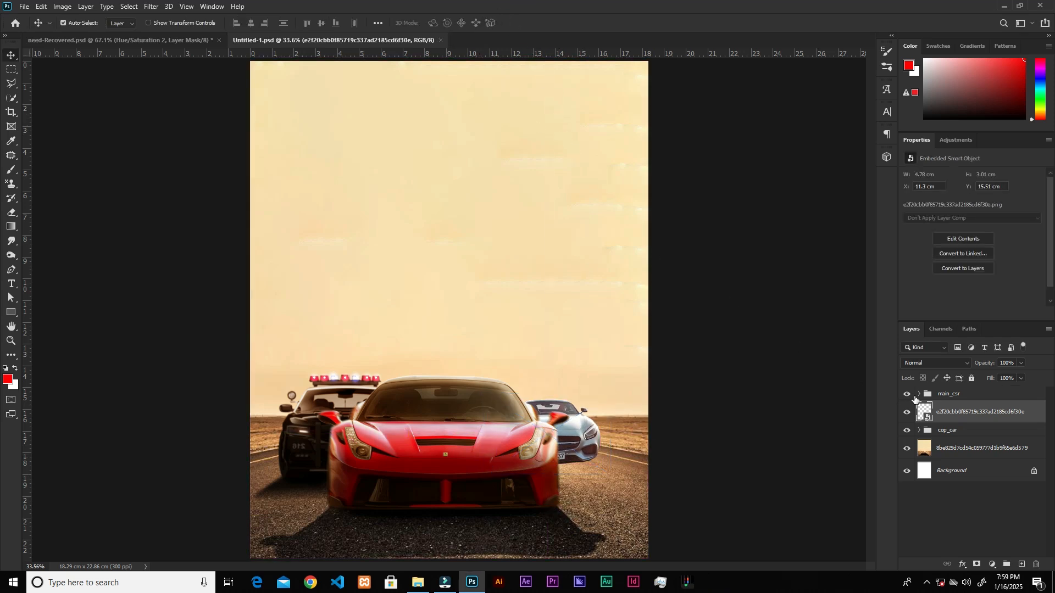
pyautogui.moveTo(1017, 414); pyautogui.dragTo(1009, 439)
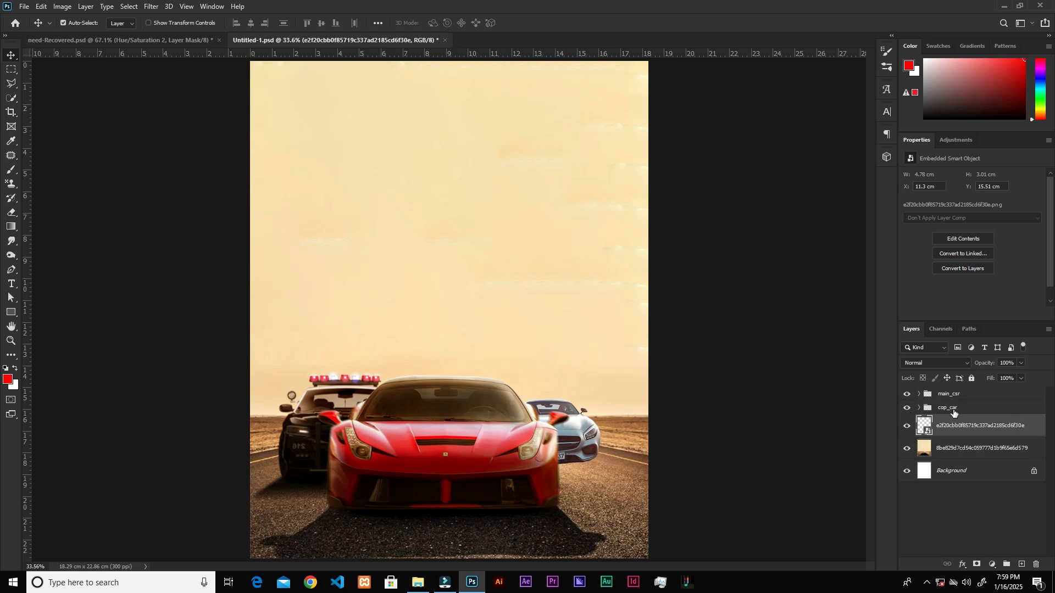
# Add a Hue/Saturation adjustment clipped to the silver-blue car and set the Cyans saturation to -53.
pyautogui.click(992, 565)
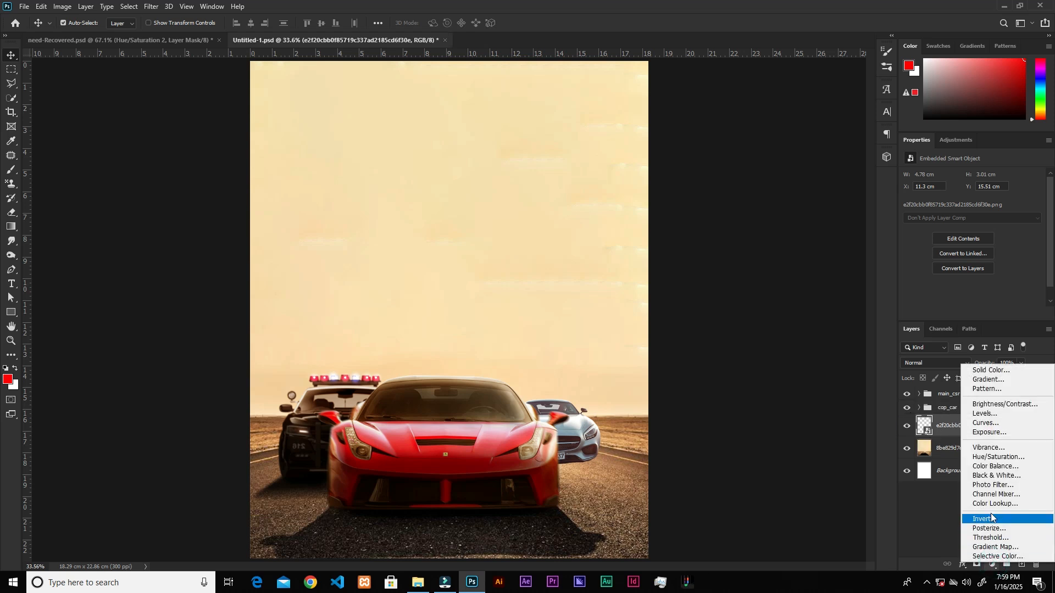
pyautogui.click(999, 458)
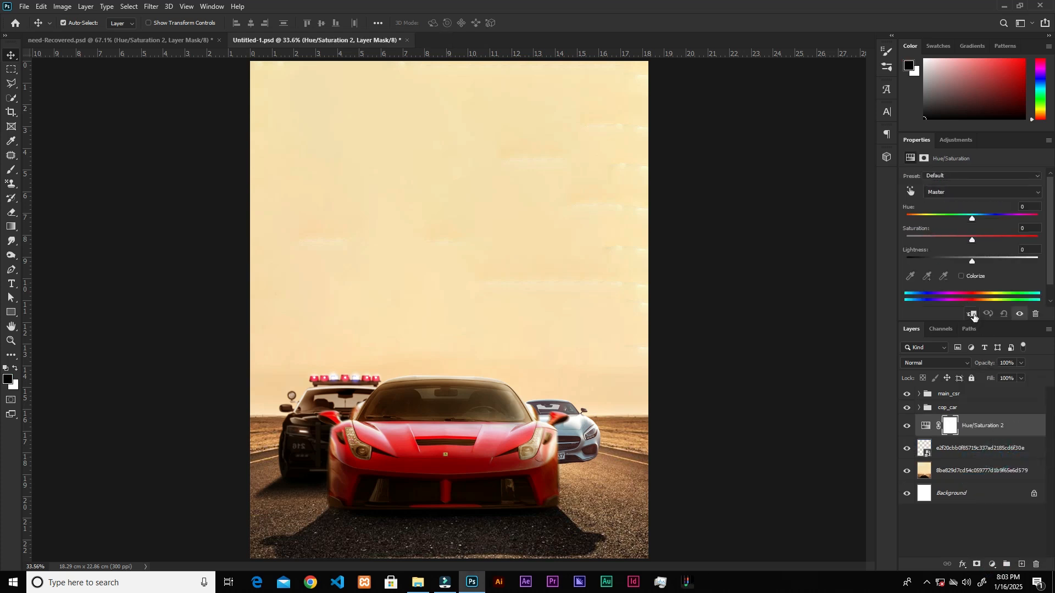
pyautogui.click(973, 315)
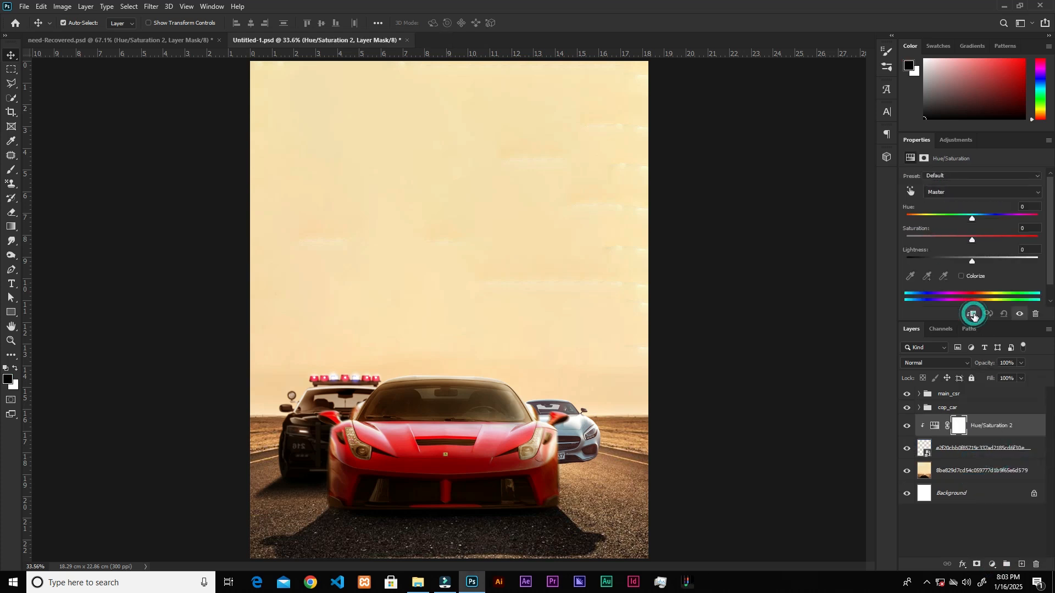
pyautogui.click(944, 191)
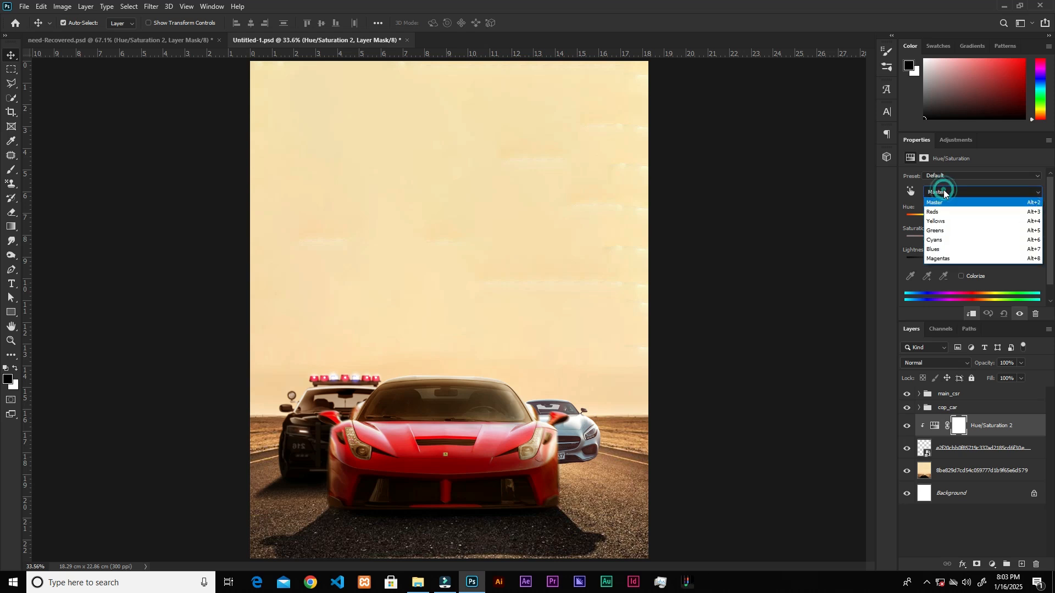
pyautogui.click(945, 241)
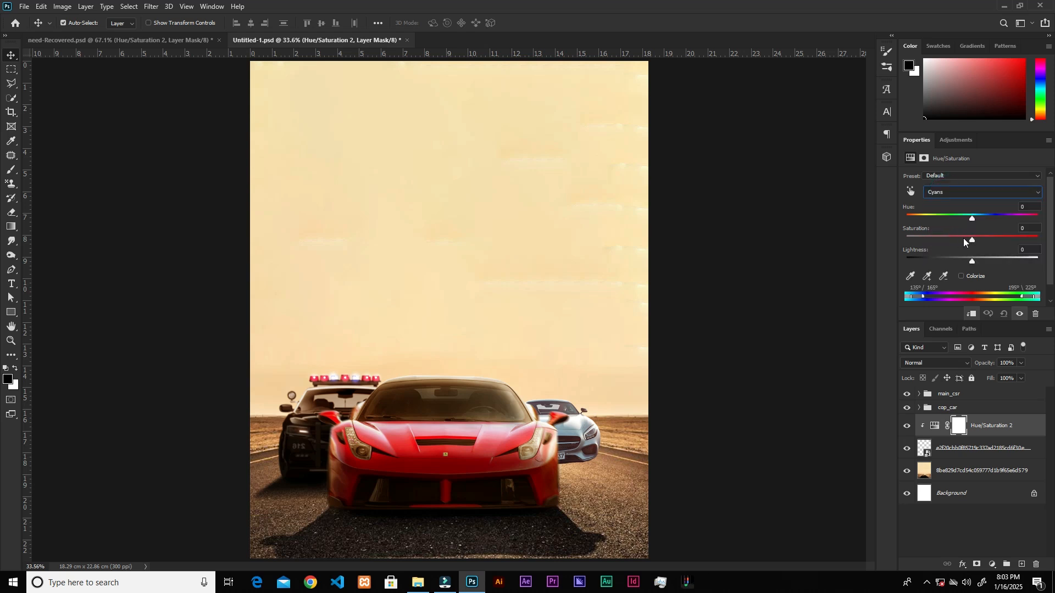
pyautogui.click(1030, 228)
pyautogui.write('-53')
# Add an Exposure adjustment clipped to the silver car above Hue/Saturation 2, with exposure at -1.22.
pyautogui.click(992, 566)
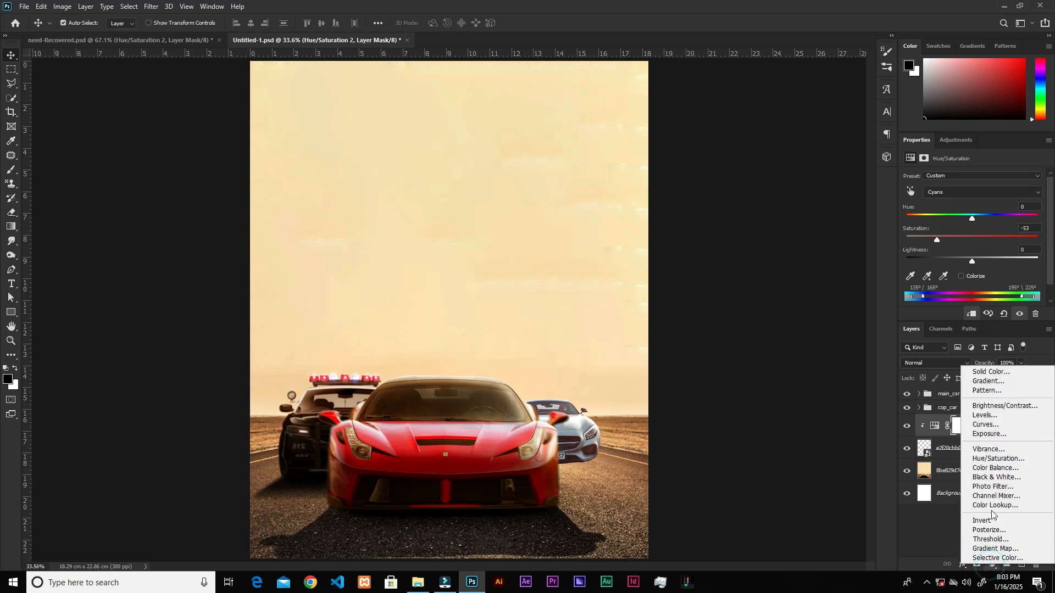
pyautogui.click(1000, 433)
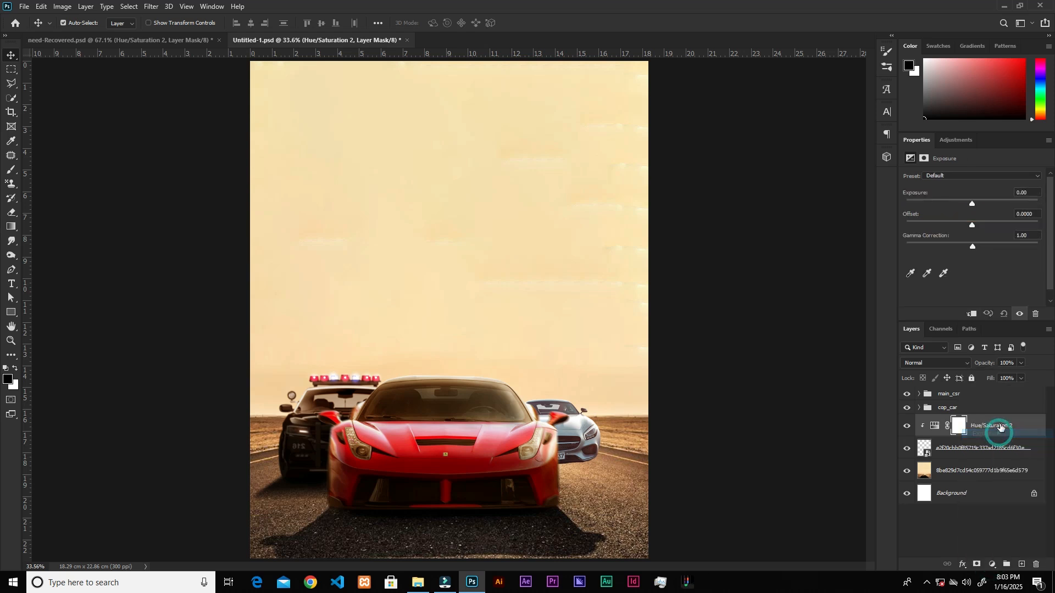
pyautogui.click(973, 315)
pyautogui.moveTo(973, 203); pyautogui.dragTo(957, 202)
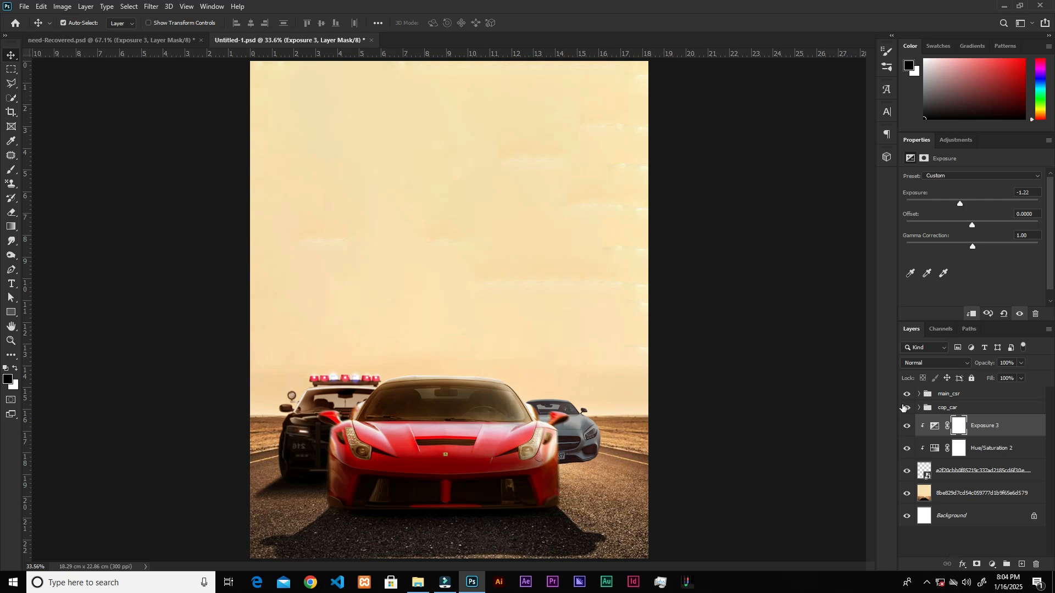
# Invert the Exposure 3 mask and paint white along the silver car's lower front with a 150 px soft brush.
pyautogui.hotkey('ctrl', 'i')
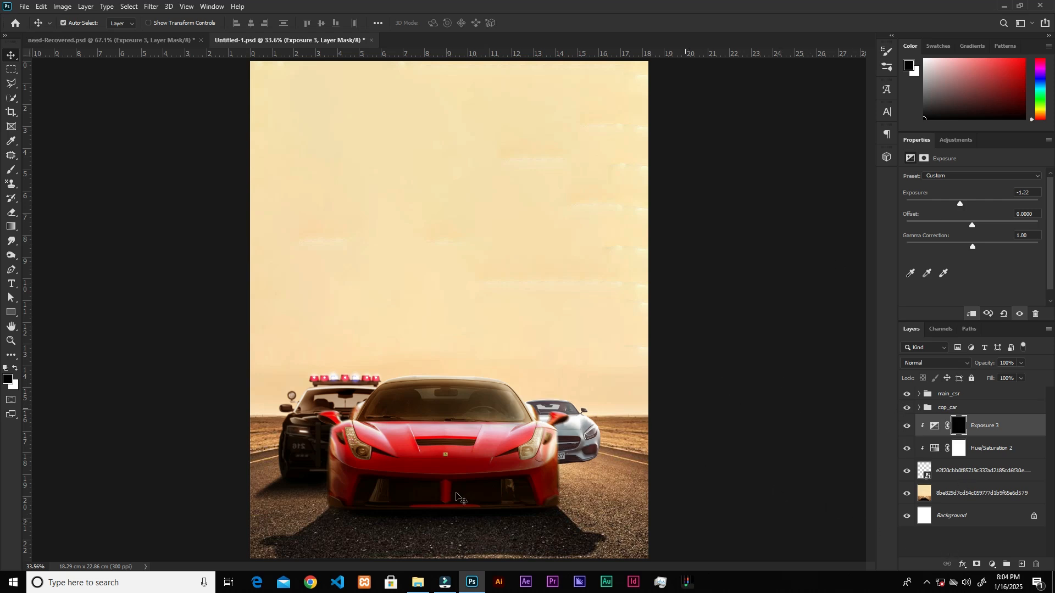
pyautogui.press('b')
pyautogui.press(']')
pyautogui.press(']')
pyautogui.press(']')
pyautogui.press('x')
pyautogui.moveTo(608, 451)
pyautogui.mouseDown()
pyautogui.moveTo(550, 457)
pyautogui.moveTo(572, 441)
pyautogui.moveTo(536, 429)
pyautogui.moveTo(541, 442)
pyautogui.moveTo(601, 458)
pyautogui.moveTo(502, 450)
pyautogui.moveTo(561, 452)
pyautogui.moveTo(569, 472)
pyautogui.mouseUp()
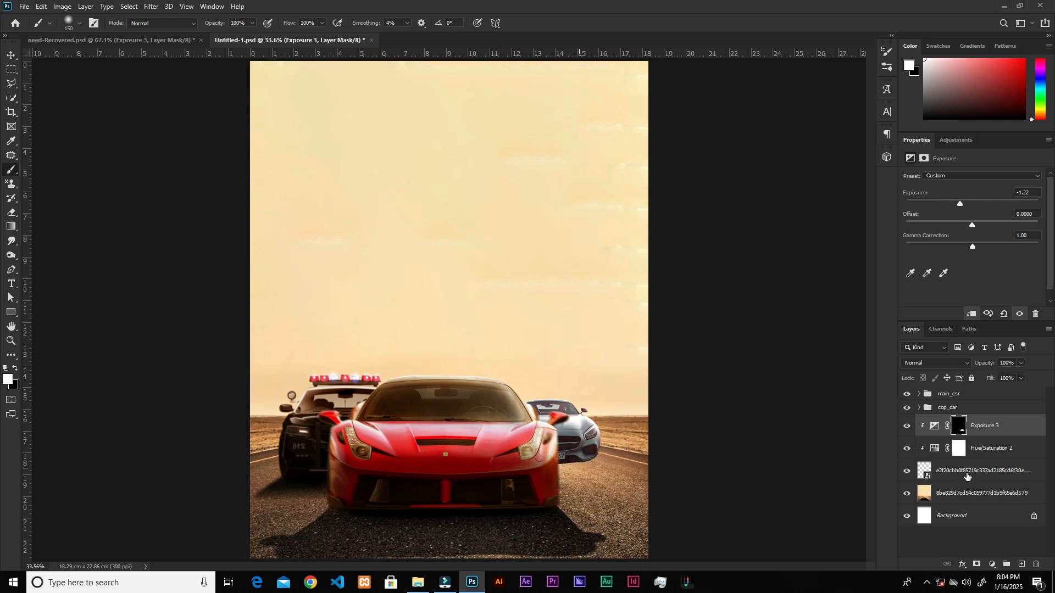
# Add a clipped Color Balance adjustment directly above Hue/Saturation 2, shifting the midtones to +40 red and toward green.
pyautogui.click(1004, 449)
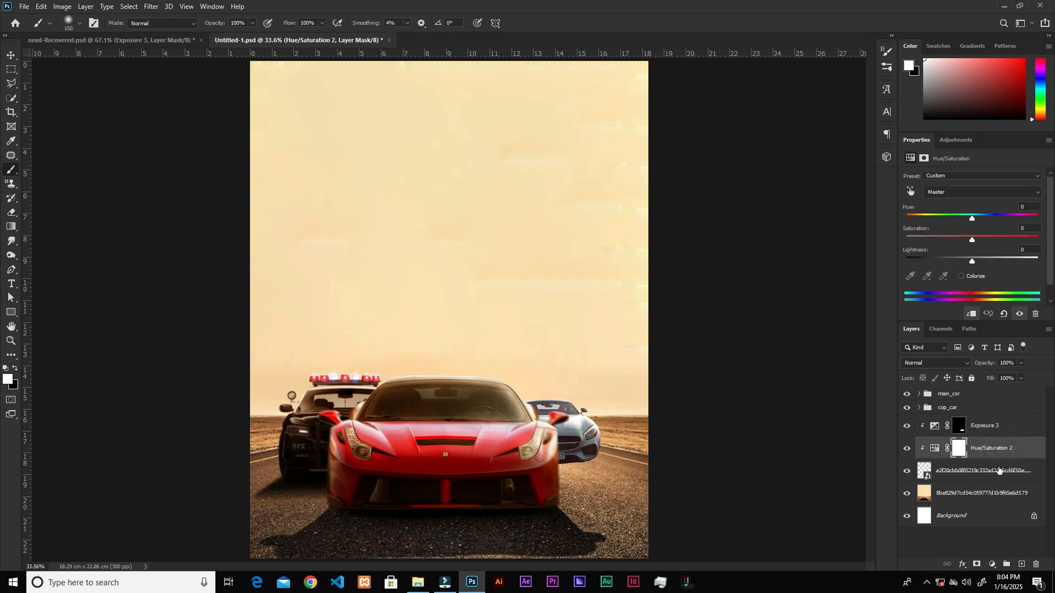
pyautogui.click(993, 565)
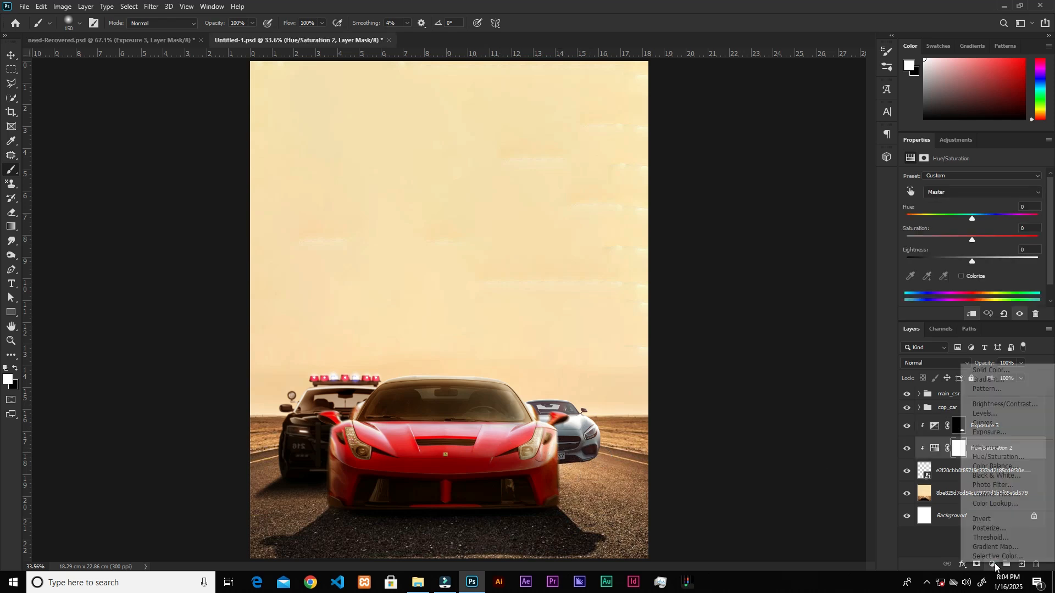
pyautogui.click(992, 467)
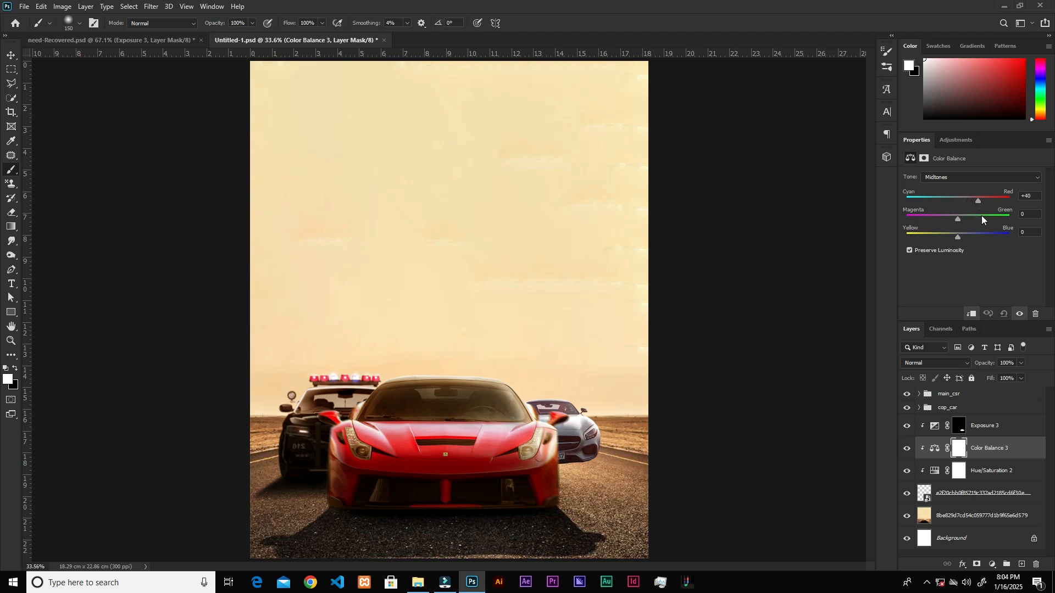
pyautogui.moveTo(988, 221); pyautogui.dragTo(986, 221)
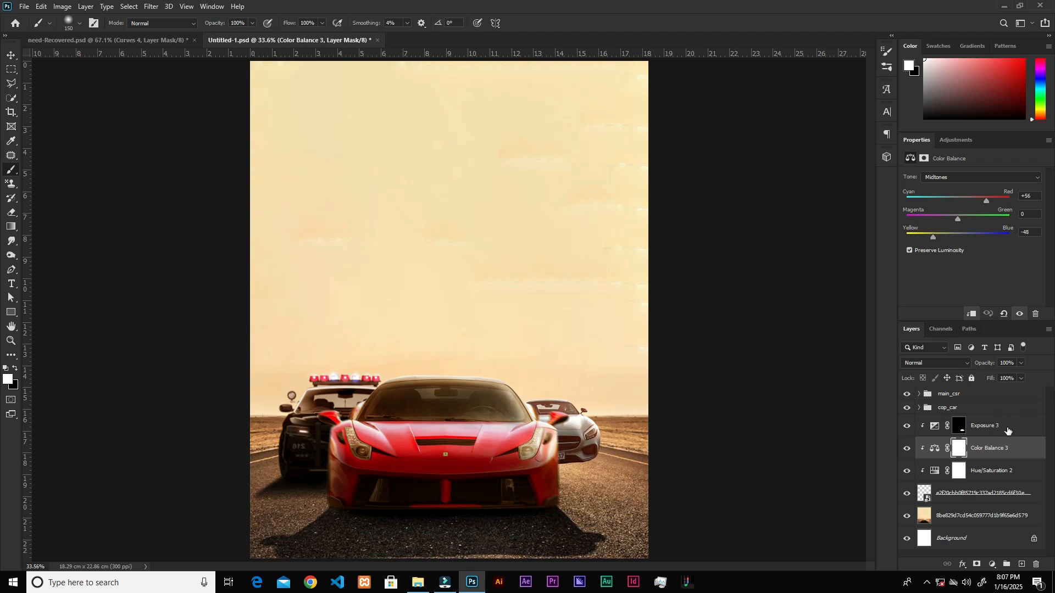
# Add a clipped Curves adjustment above Exposure 3 with a darkening point at input 156 and output 91.
pyautogui.click(989, 426)
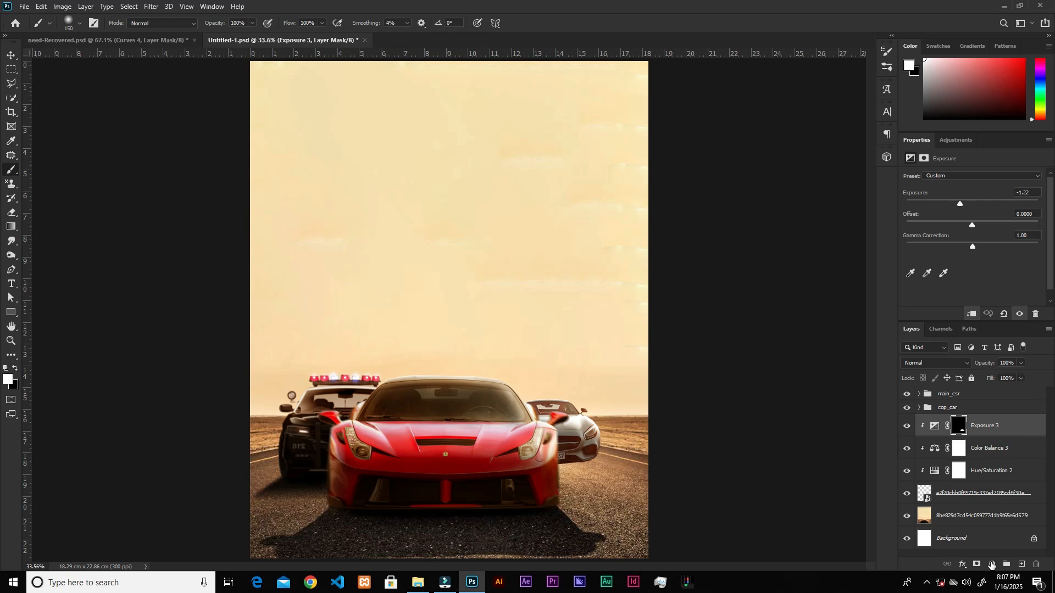
pyautogui.click(992, 564)
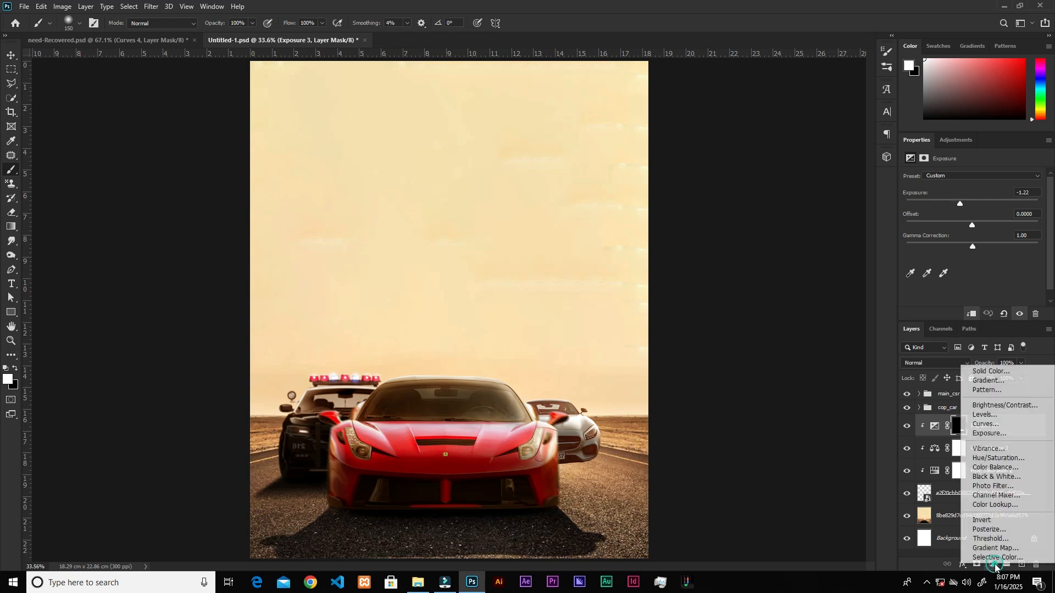
pyautogui.click(988, 425)
pyautogui.click(972, 314)
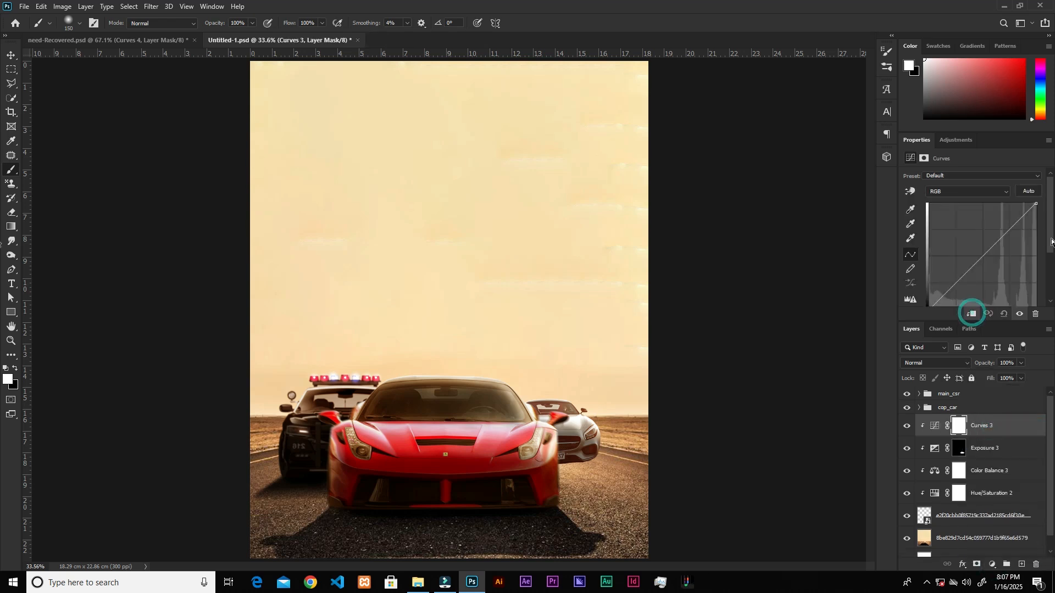
pyautogui.scroll(-1, 1023, 217)
pyautogui.click(989, 221)
pyautogui.click(956, 295)
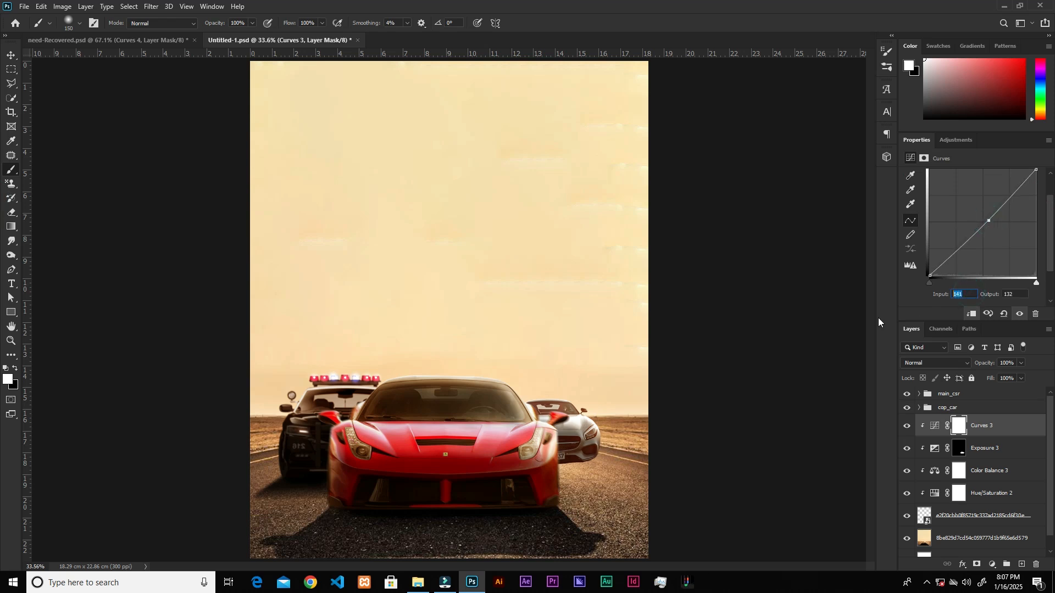
pyautogui.write('156')
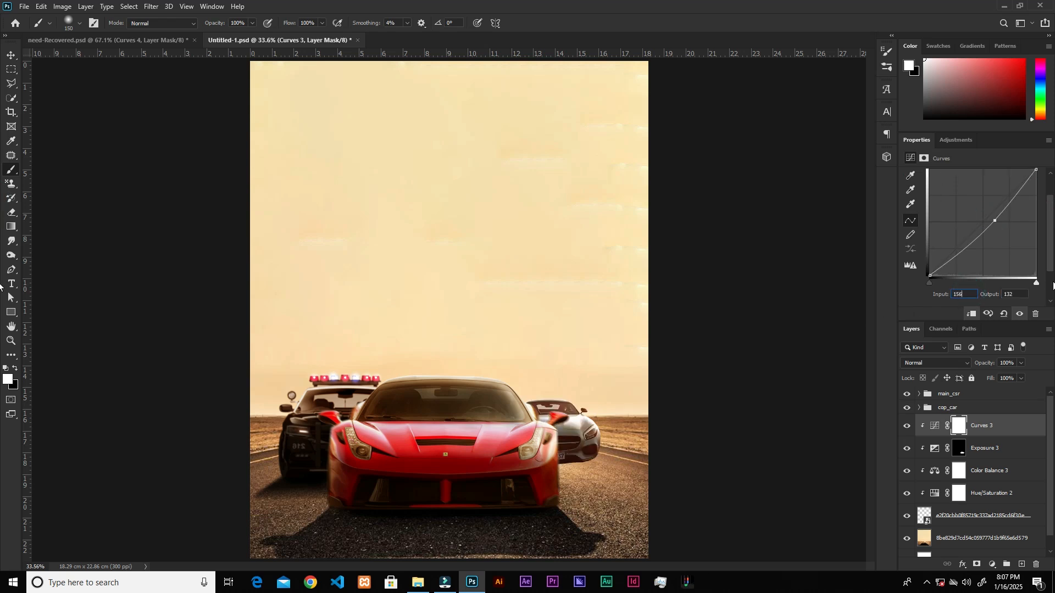
pyautogui.click(1020, 295)
pyautogui.write('91')
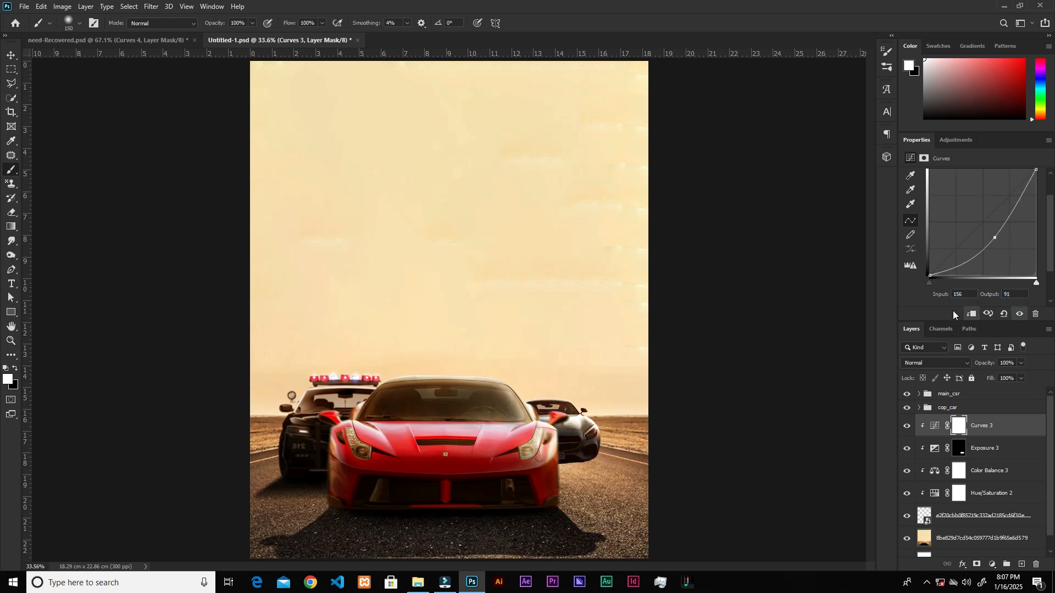
# Invert the Curves 3 mask and paint white over the silver car's lower front to darken only that area.
pyautogui.hotkey('ctrl', 'i')
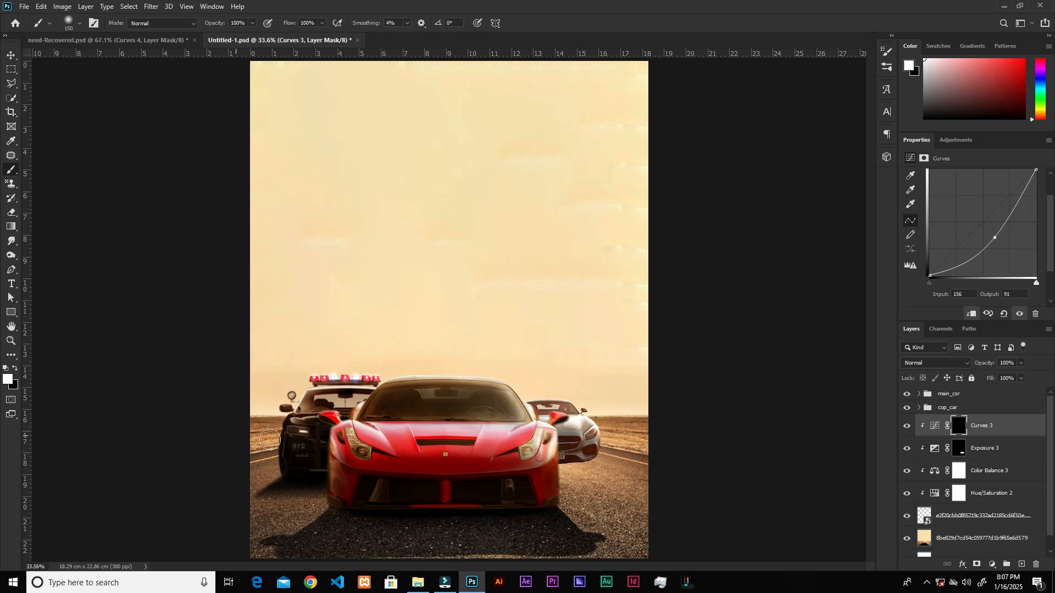
pyautogui.moveTo(573, 462)
pyautogui.mouseDown()
pyautogui.moveTo(593, 452)
pyautogui.moveTo(546, 459)
pyautogui.moveTo(589, 453)
pyautogui.moveTo(558, 446)
pyautogui.moveTo(596, 455)
pyautogui.moveTo(529, 435)
pyautogui.moveTo(598, 450)
pyautogui.moveTo(568, 457)
pyautogui.moveTo(575, 441)
pyautogui.moveTo(583, 461)
pyautogui.moveTo(541, 465)
pyautogui.moveTo(607, 444)
pyautogui.mouseUp()
pyautogui.press('x')
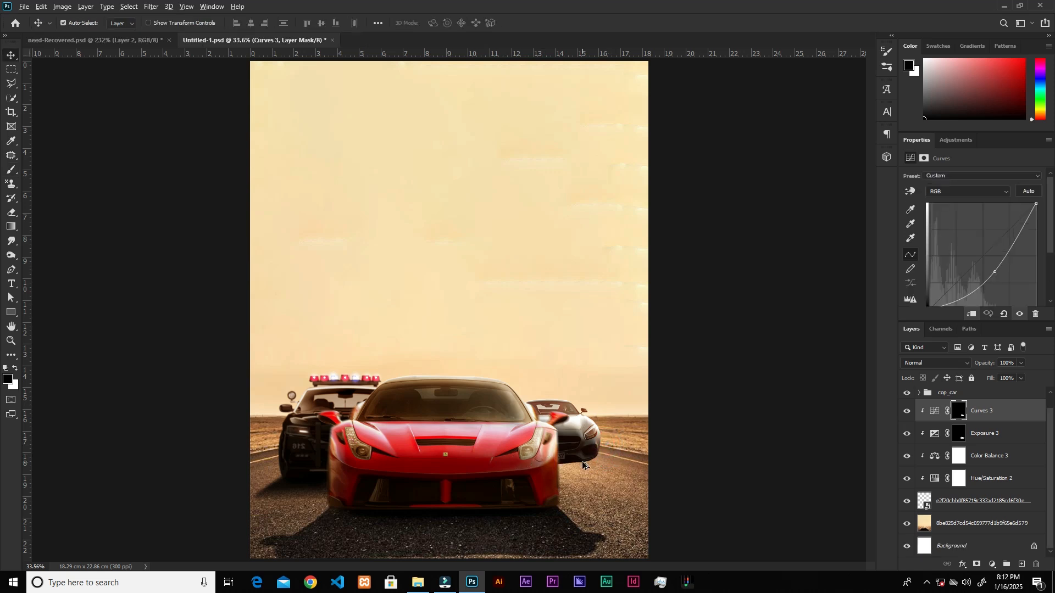
# Draw a closed black Pen shape under the silver car's front bumper as a ground shadow, directly above the desert road layer.
pyautogui.scroll(5, 582, 461)
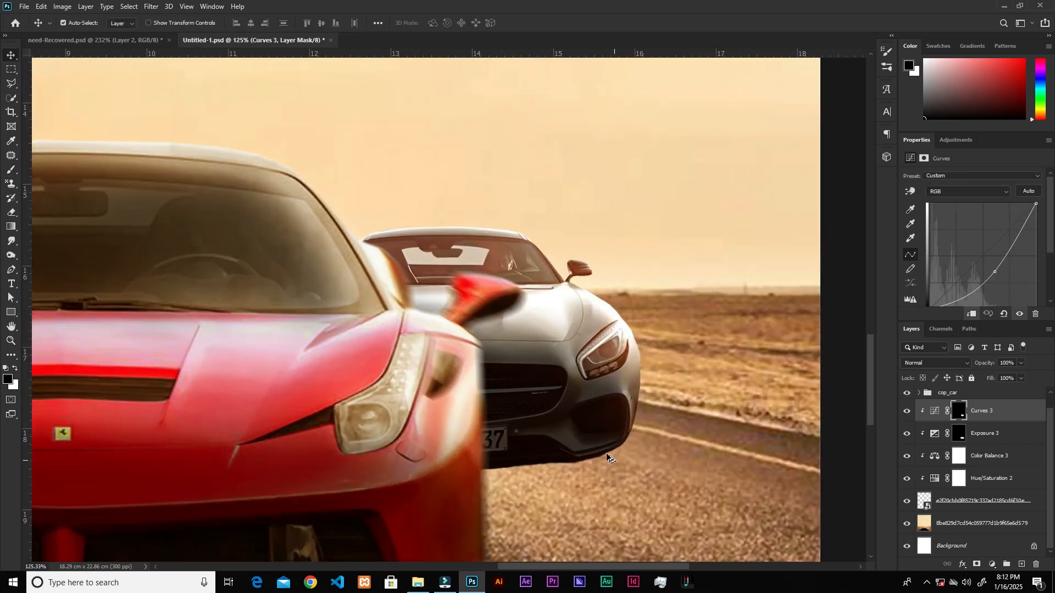
pyautogui.scroll(3, 634, 443)
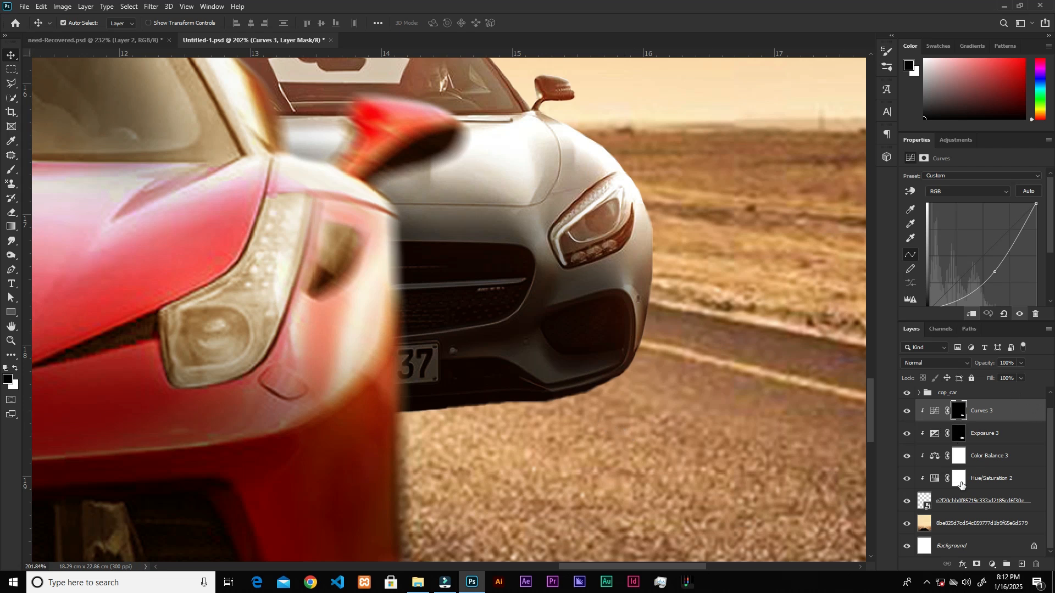
pyautogui.click(956, 503)
pyautogui.click(907, 501)
pyautogui.click(907, 502)
pyautogui.click(967, 528)
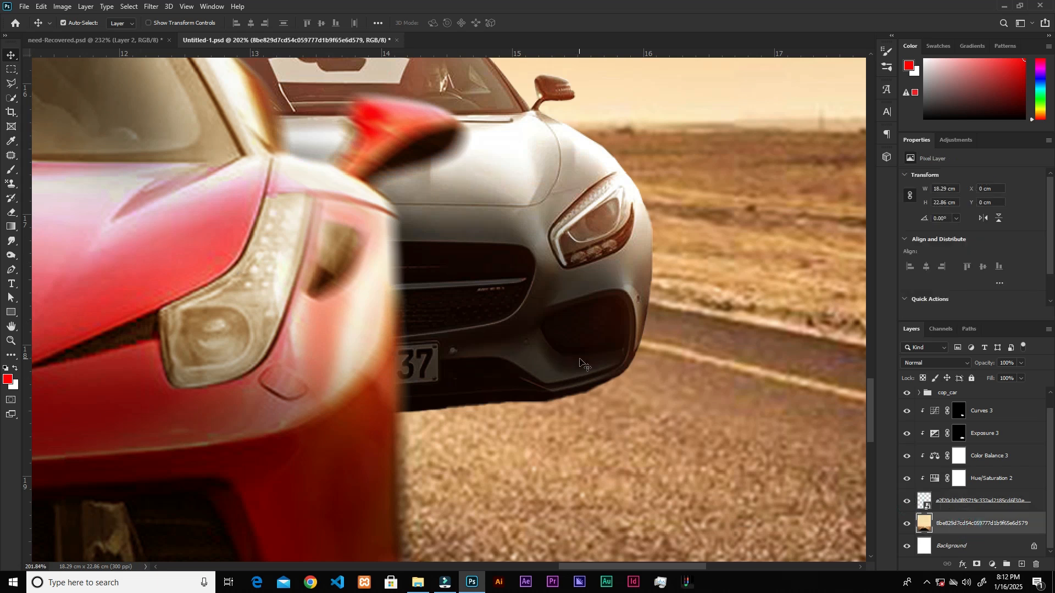
pyautogui.press('p')
pyautogui.click(613, 379)
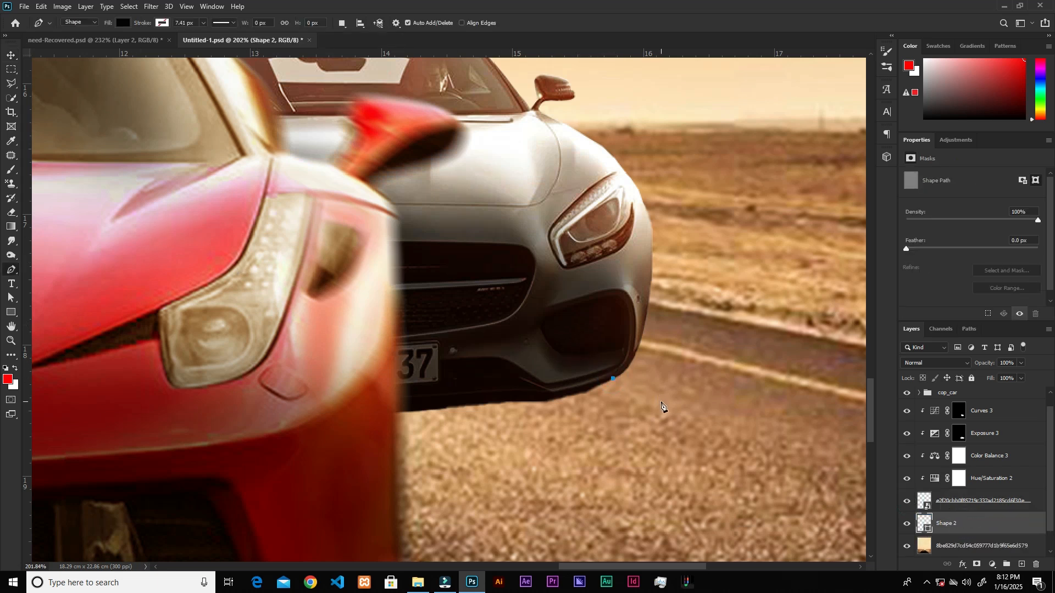
pyautogui.click(661, 406)
pyautogui.moveTo(377, 473); pyautogui.dragTo(119, 452)
pyautogui.click(377, 472)
pyautogui.click(352, 370)
pyautogui.click(598, 372)
pyautogui.click(613, 380)
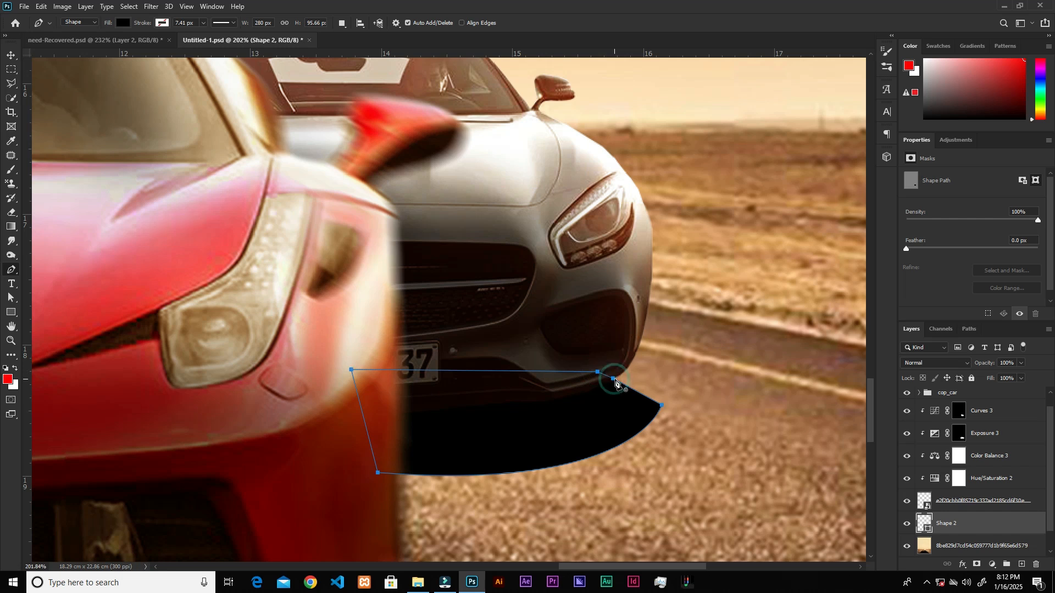
# Feather the shadow shape by 3.9 px, add a layer mask and fade its lower edge with a black-to-transparent gradient.
pyautogui.press('v')
pyautogui.moveTo(909, 248); pyautogui.dragTo(931, 254)
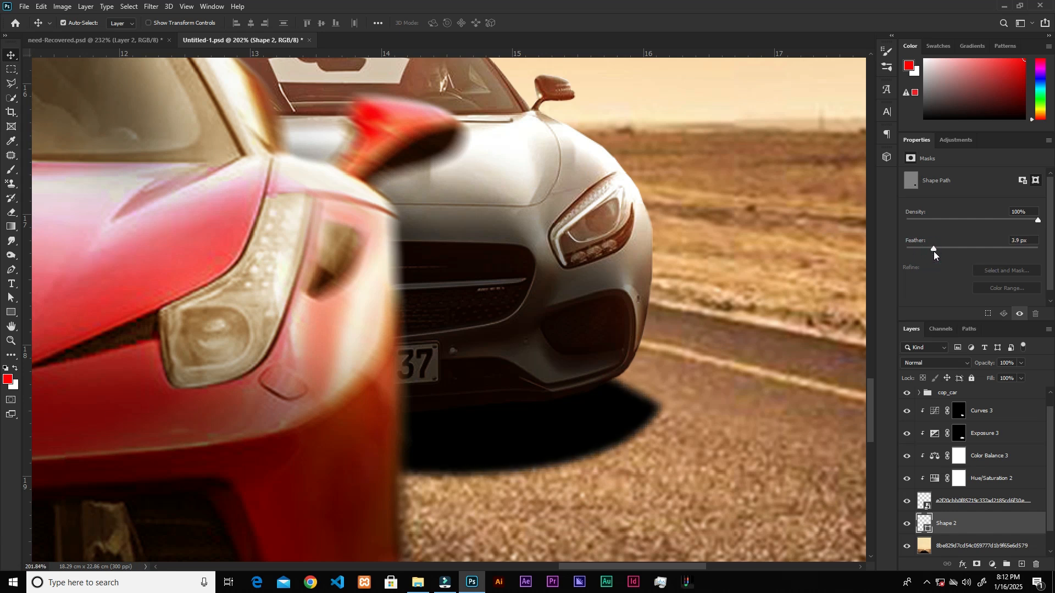
pyautogui.click(977, 565)
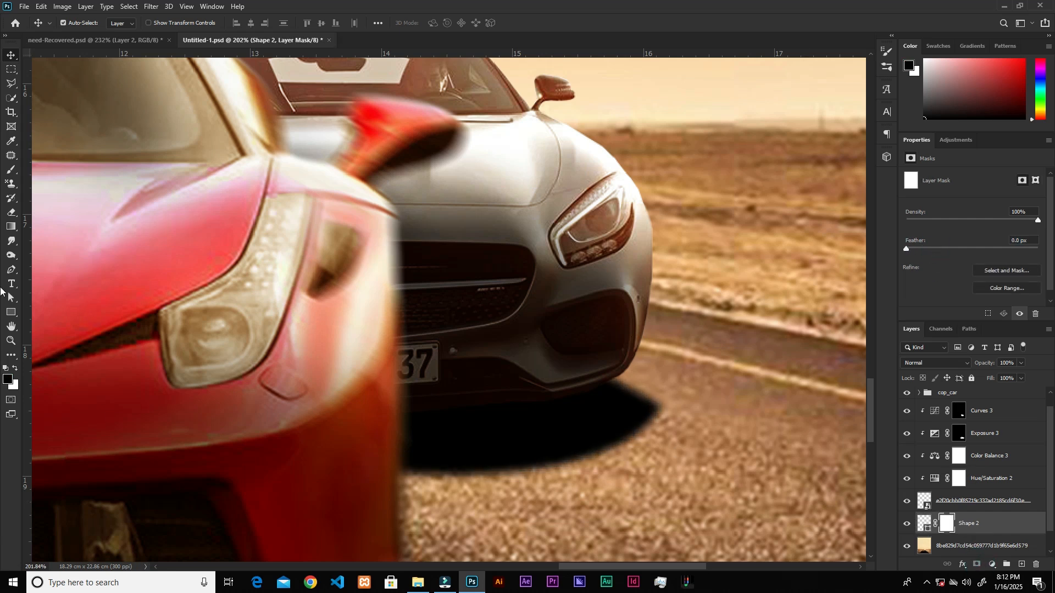
pyautogui.click(6, 226)
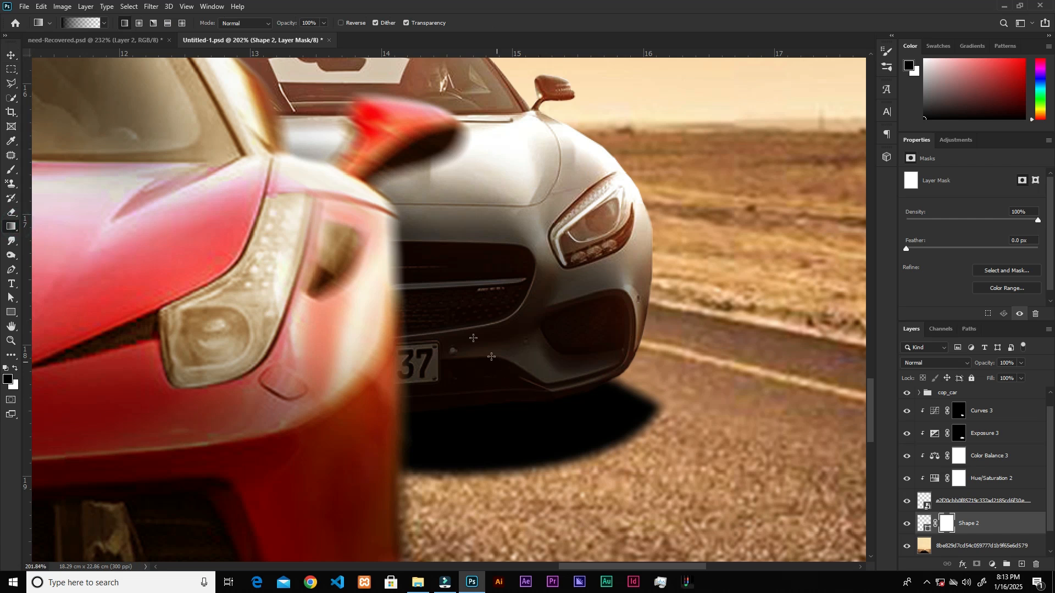
pyautogui.moveTo(531, 379); pyautogui.dragTo(581, 283)
pyautogui.moveTo(609, 439); pyautogui.dragTo(586, 315)
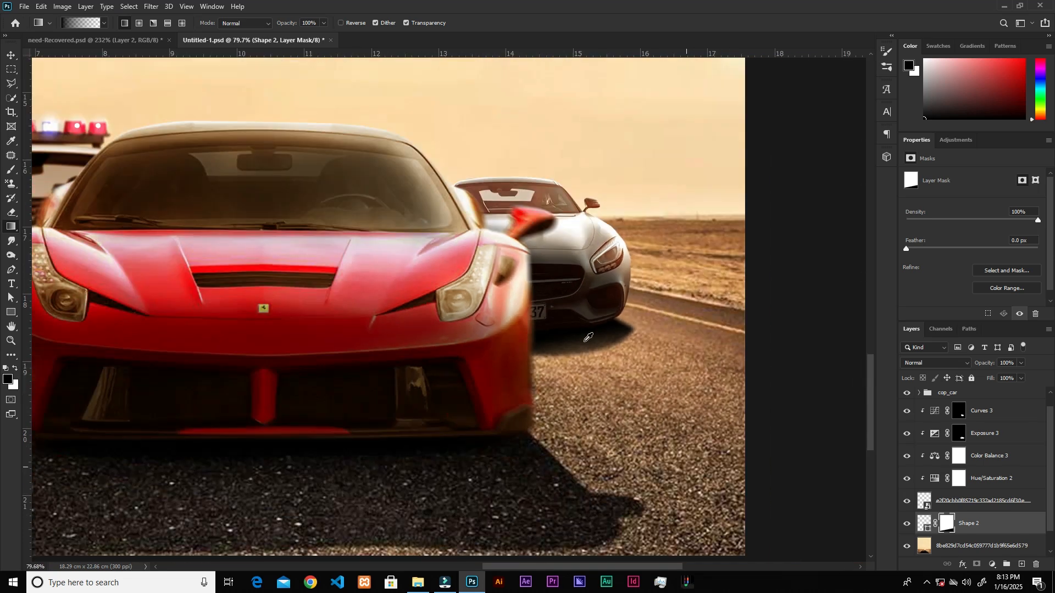
# Reduce the fill of the silver car's shadow layer, Shape 2, to 90%.
pyautogui.scroll(2, 582, 330)
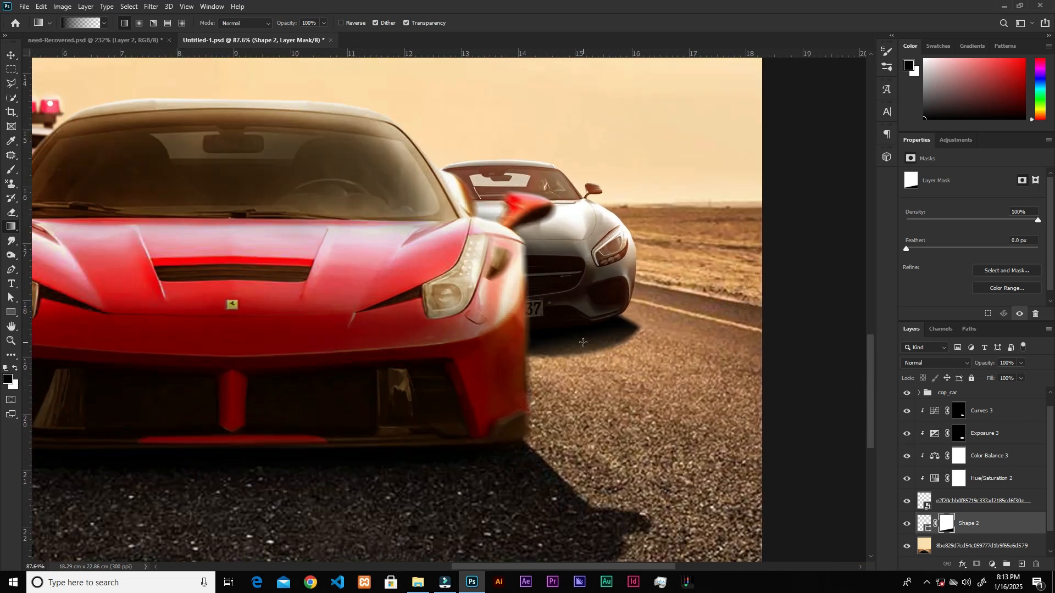
pyautogui.click(1020, 380)
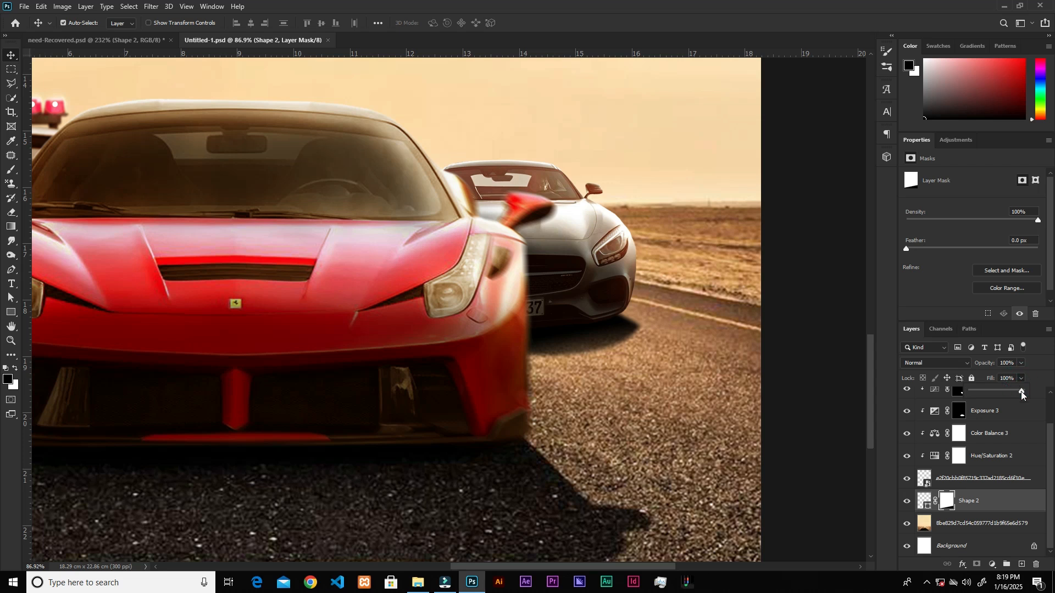
pyautogui.moveTo(1019, 391); pyautogui.dragTo(1016, 391)
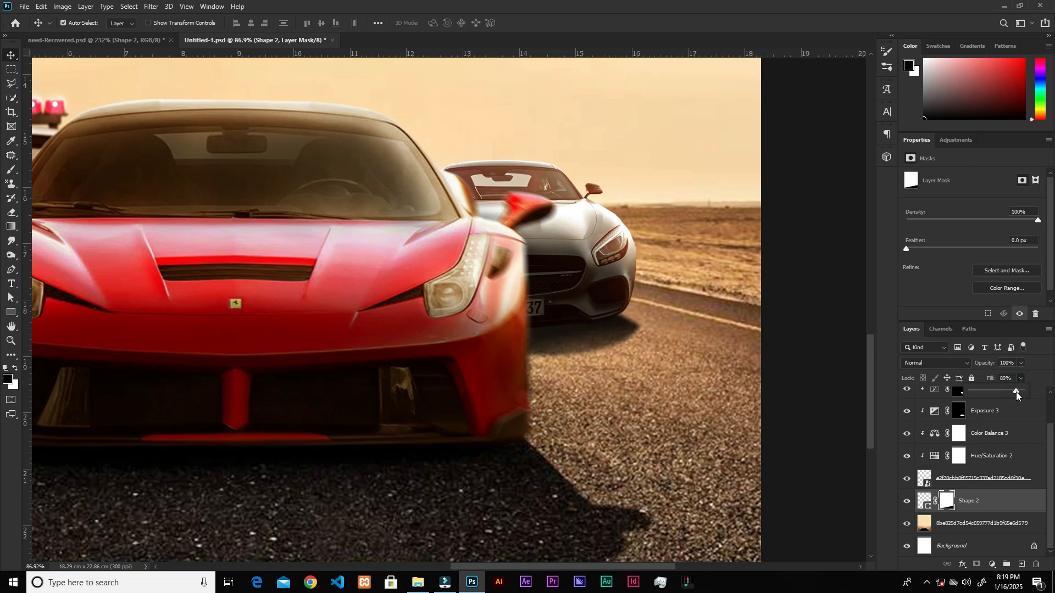
pyautogui.moveTo(1018, 391); pyautogui.dragTo(1015, 391)
# Add a new empty layer directly above the silver car's shadow layer, Shape 2.
pyautogui.scroll(6, 555, 324)
pyautogui.scroll(-1, 554, 322)
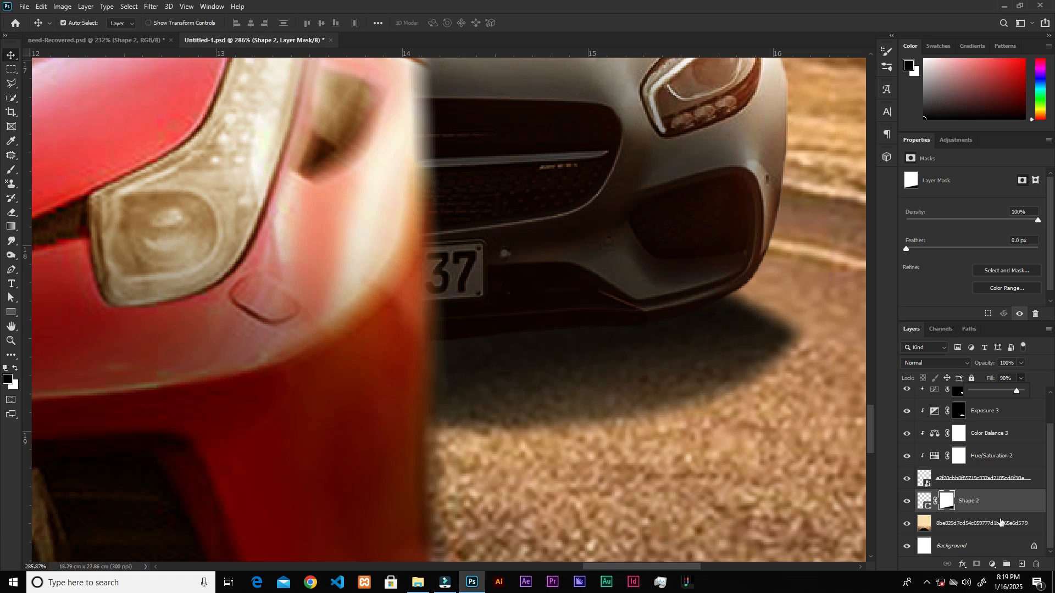
pyautogui.click(1014, 480)
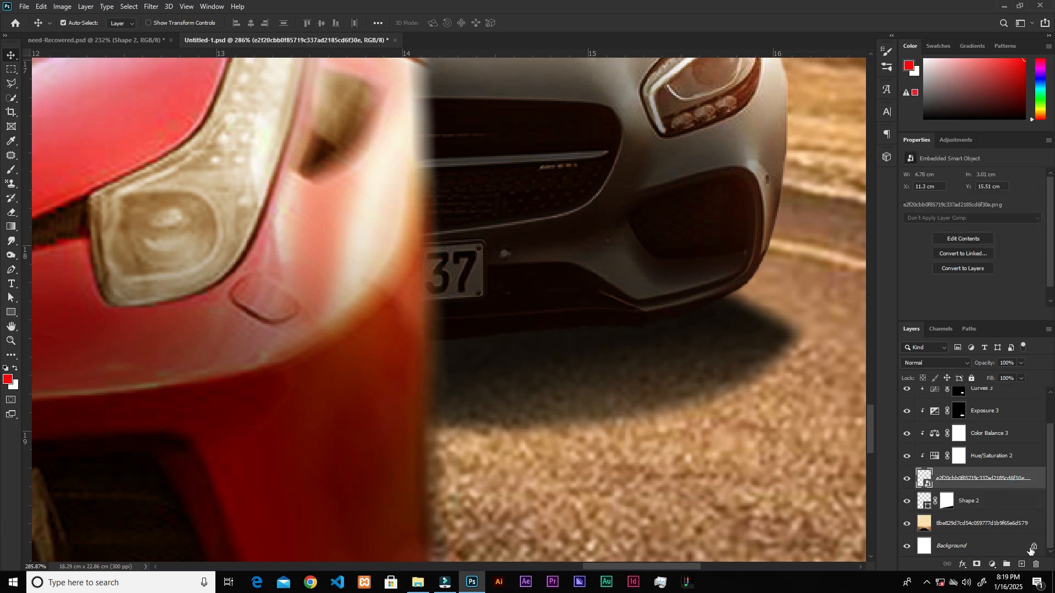
pyautogui.click(1012, 502)
pyautogui.click(1022, 565)
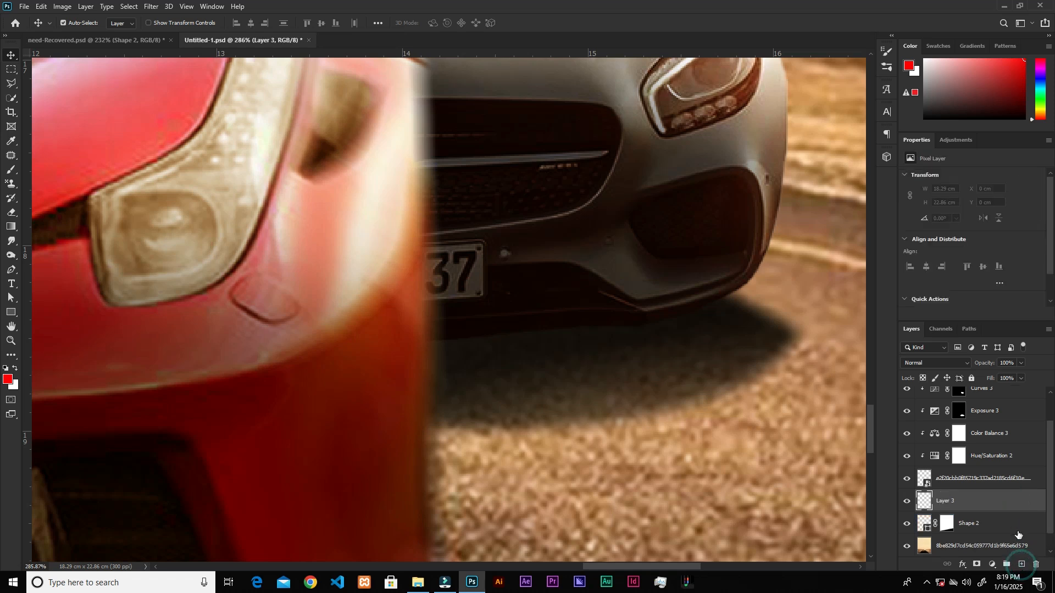
# Paint a contact shadow along the silver car's lower bumper edge on Layer 3 with a soft black 30 px brush, and compare before and after.
pyautogui.press('b')
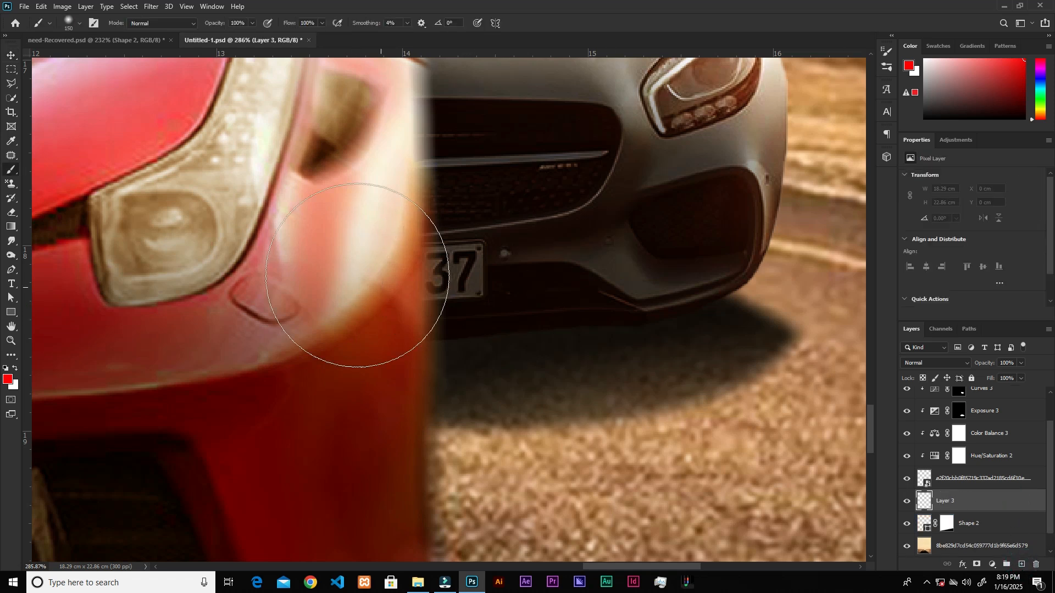
pyautogui.press('[')
pyautogui.press('[')
pyautogui.press('[')
pyautogui.press('[')
pyautogui.press('[')
pyautogui.press('[')
pyautogui.press('[')
pyautogui.press('[')
pyautogui.press('[')
pyautogui.press('[')
pyautogui.press('d')
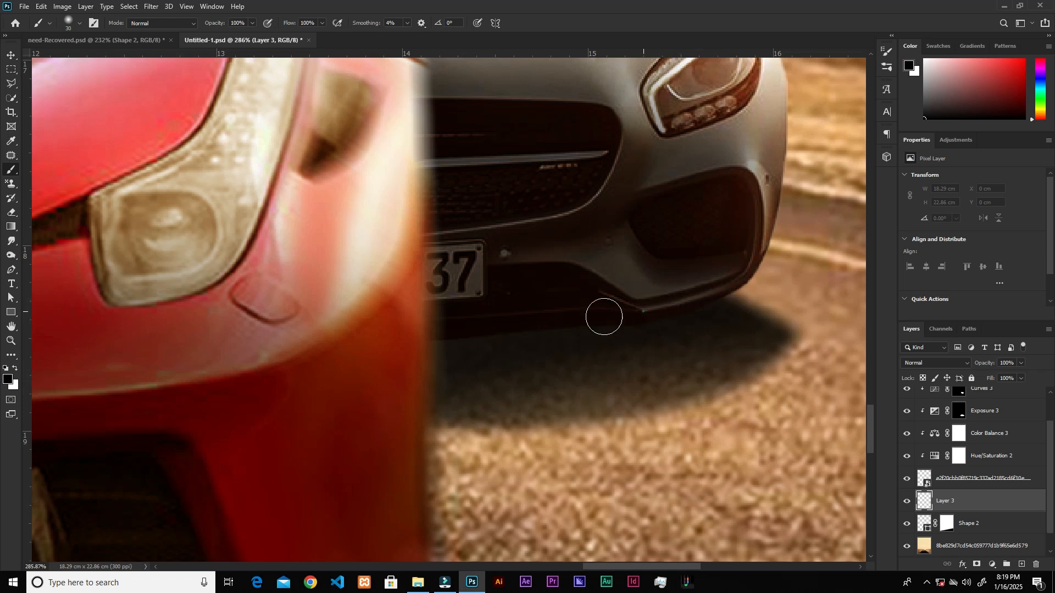
pyautogui.moveTo(419, 320)
pyautogui.mouseDown()
pyautogui.moveTo(497, 317)
pyautogui.moveTo(464, 318)
pyautogui.mouseUp()
pyautogui.moveTo(628, 306)
pyautogui.mouseDown()
pyautogui.moveTo(700, 288)
pyautogui.moveTo(580, 311)
pyautogui.moveTo(419, 315)
pyautogui.moveTo(668, 302)
pyautogui.moveTo(377, 330)
pyautogui.mouseUp()
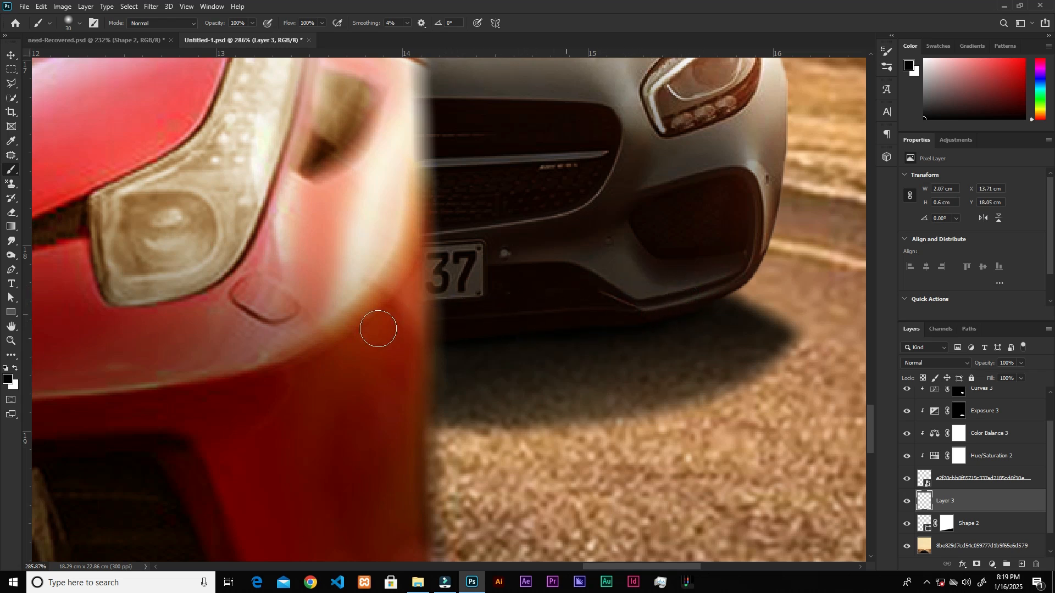
pyautogui.click(902, 502)
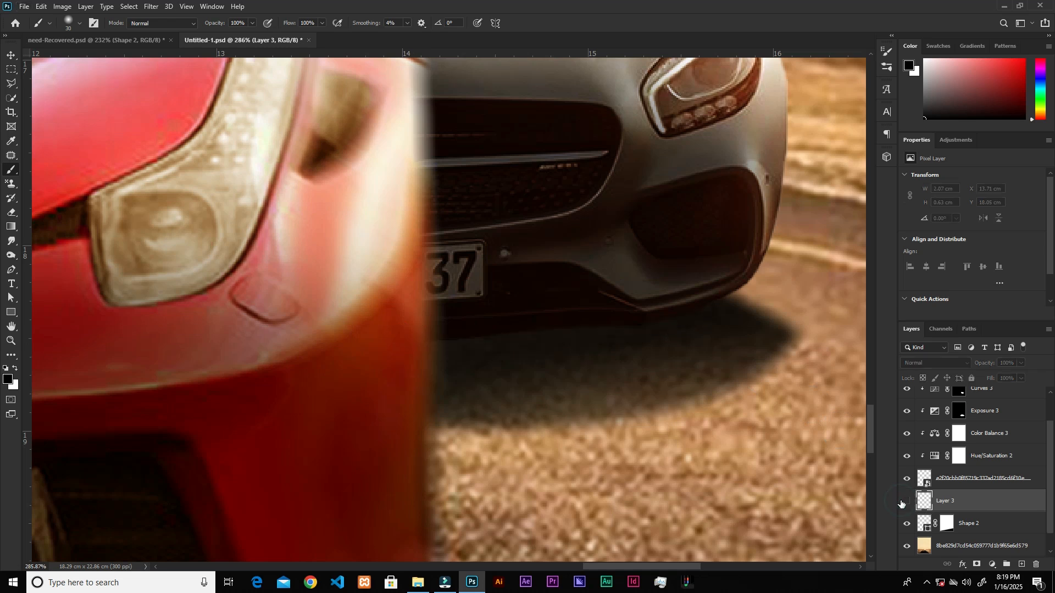
pyautogui.click(901, 502)
pyautogui.scroll(-10, 508, 362)
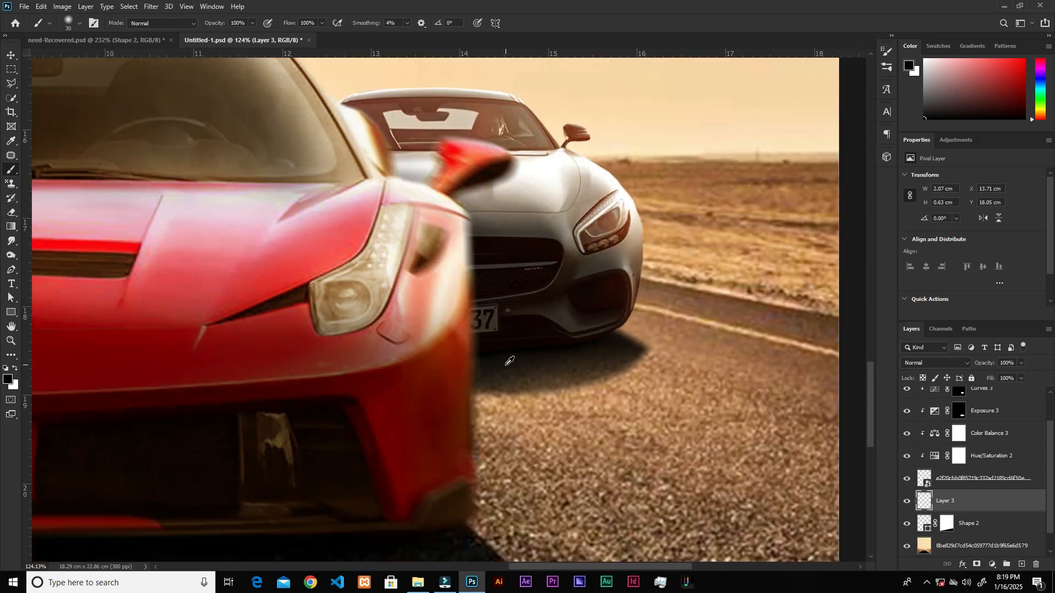
pyautogui.scroll(-4, 509, 361)
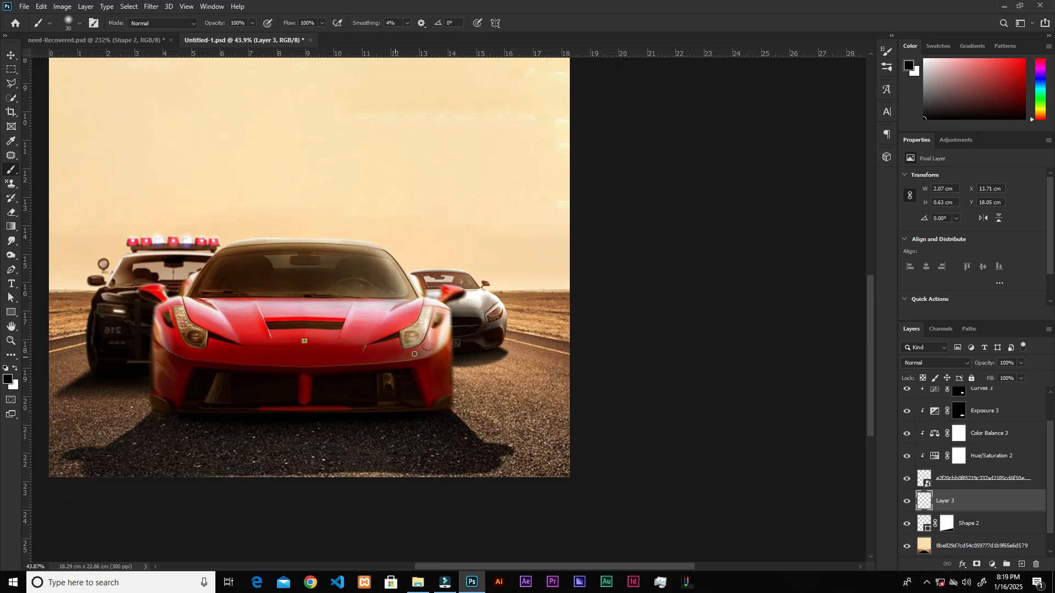
pyautogui.press('v')
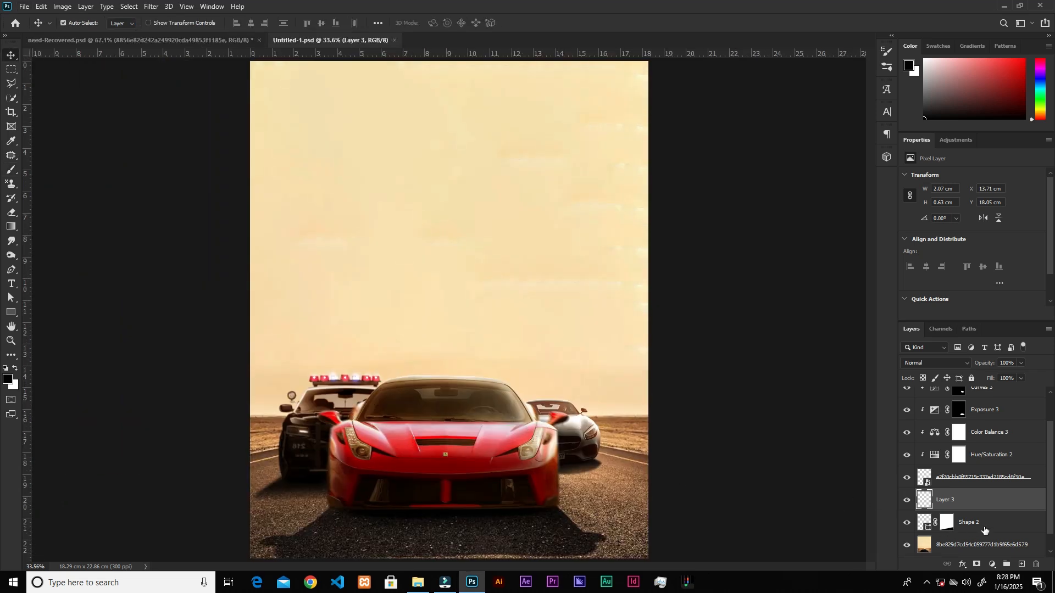
# Group the silver car's layers from Shape 2 up to Curves 3 and name the group right_car.
pyautogui.click(983, 529)
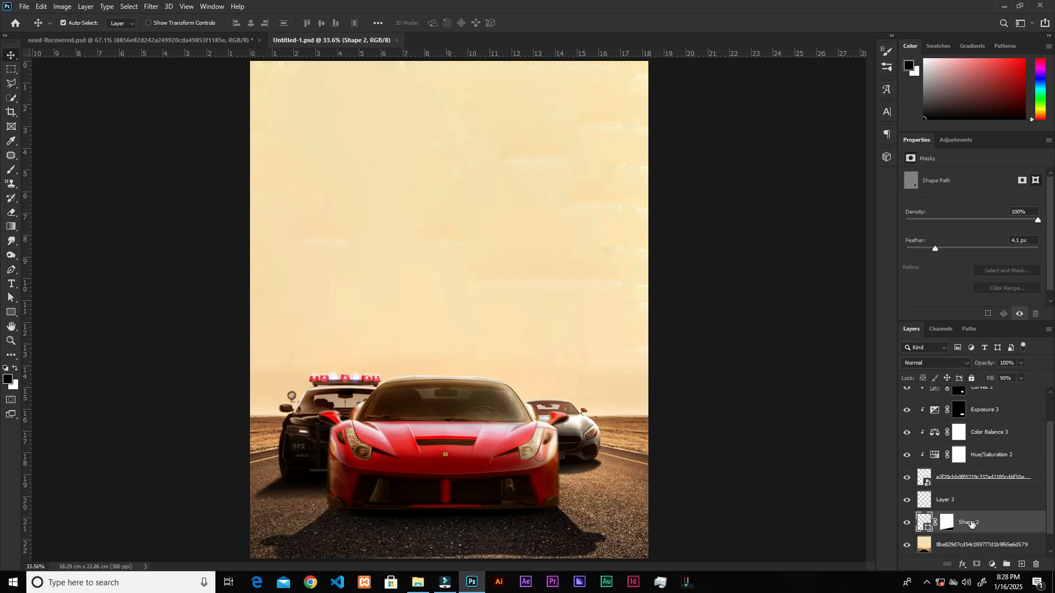
pyautogui.scroll(-1, 971, 523)
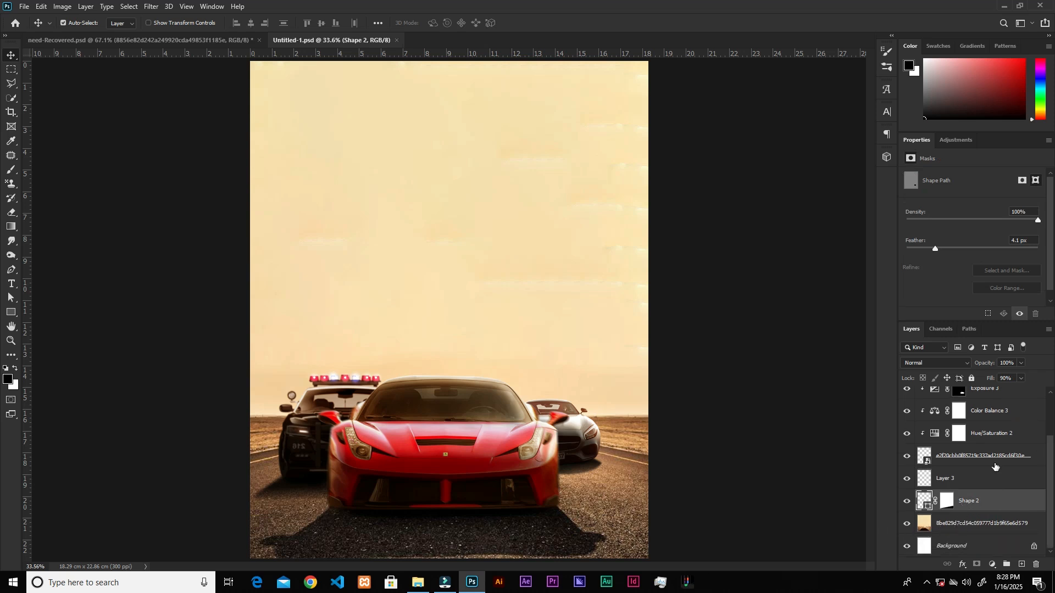
pyautogui.scroll(3, 989, 462)
pyautogui.keyDown('shift'); pyautogui.click(1012, 420); pyautogui.keyUp('shift')
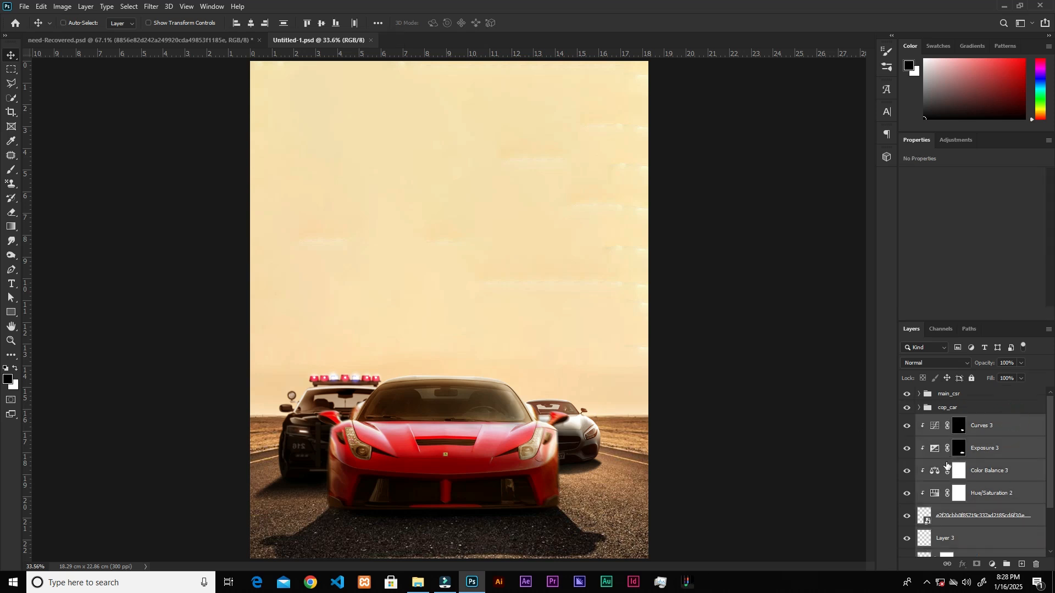
pyautogui.hotkey('ctrl', 'g')
pyautogui.doubleClick(950, 422)
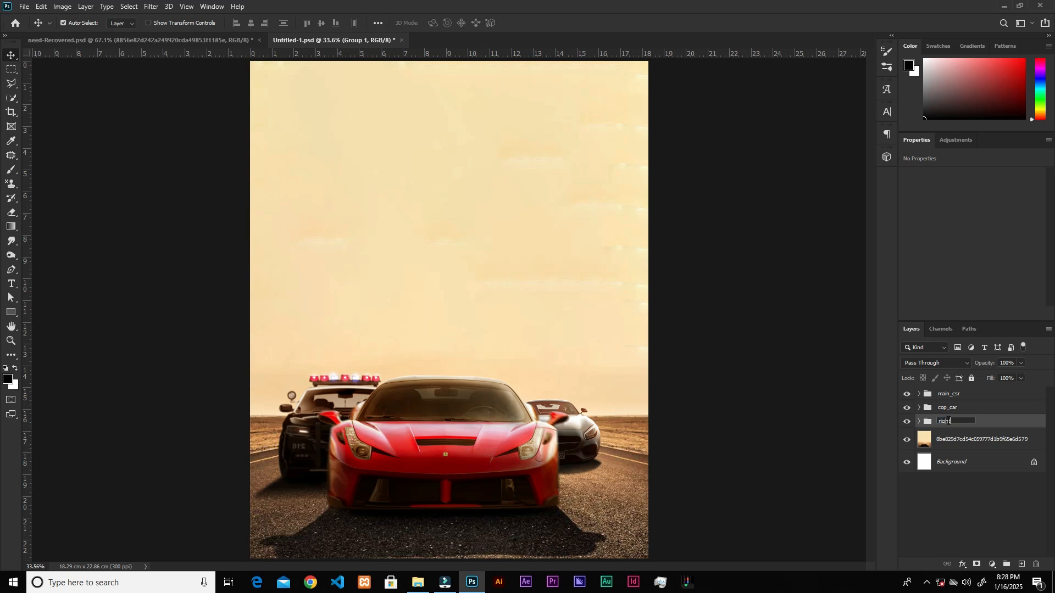
pyautogui.write('right_car')
pyautogui.press('Return')
# Place the dark blue car image from the needfor folder into the poster and put its layer above the main_csr group.
pyautogui.click(419, 584)
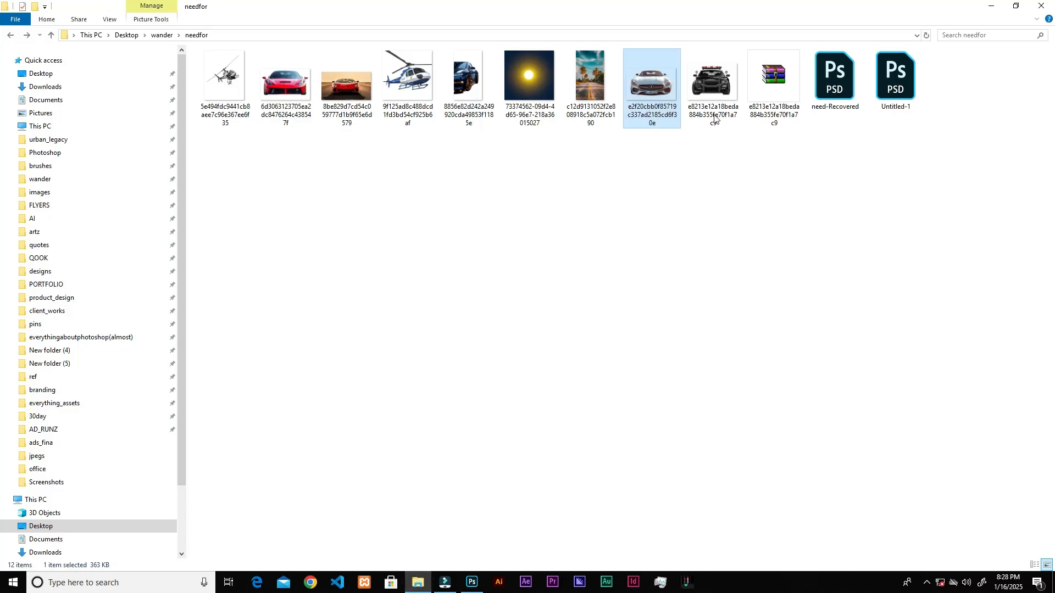
pyautogui.moveTo(467, 83); pyautogui.dragTo(592, 423)
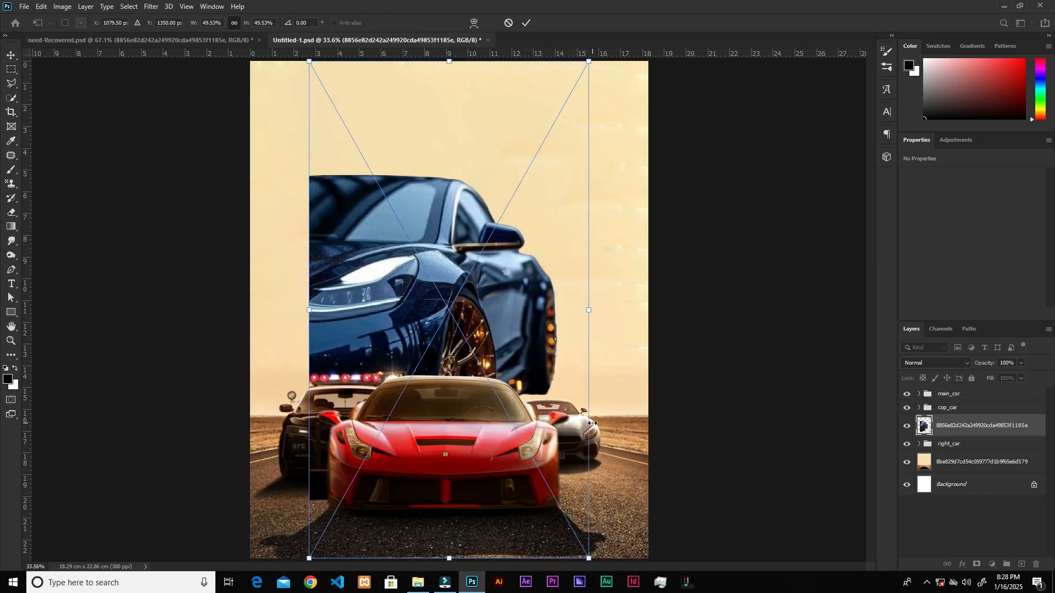
pyautogui.moveTo(984, 427); pyautogui.dragTo(981, 391)
pyautogui.click(409, 311)
pyautogui.moveTo(430, 343); pyautogui.dragTo(475, 401)
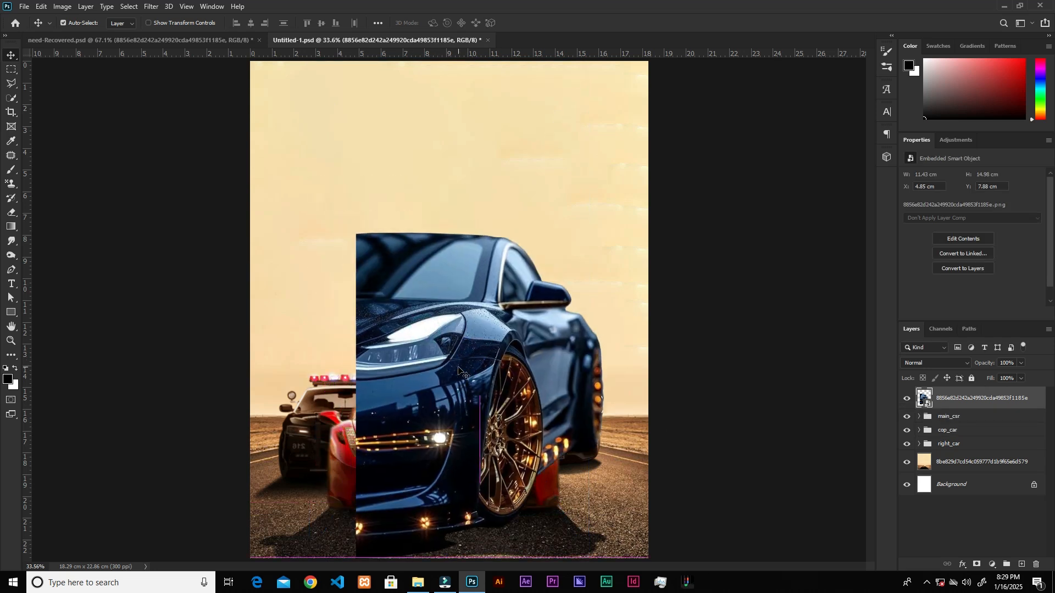
# Flip the blue car horizontally, scale it to about 64% and position it so only its wheel side enters at the poster's lower right edge.
pyautogui.hotkey('ctrl', 't')
pyautogui.rightClick(463, 339)
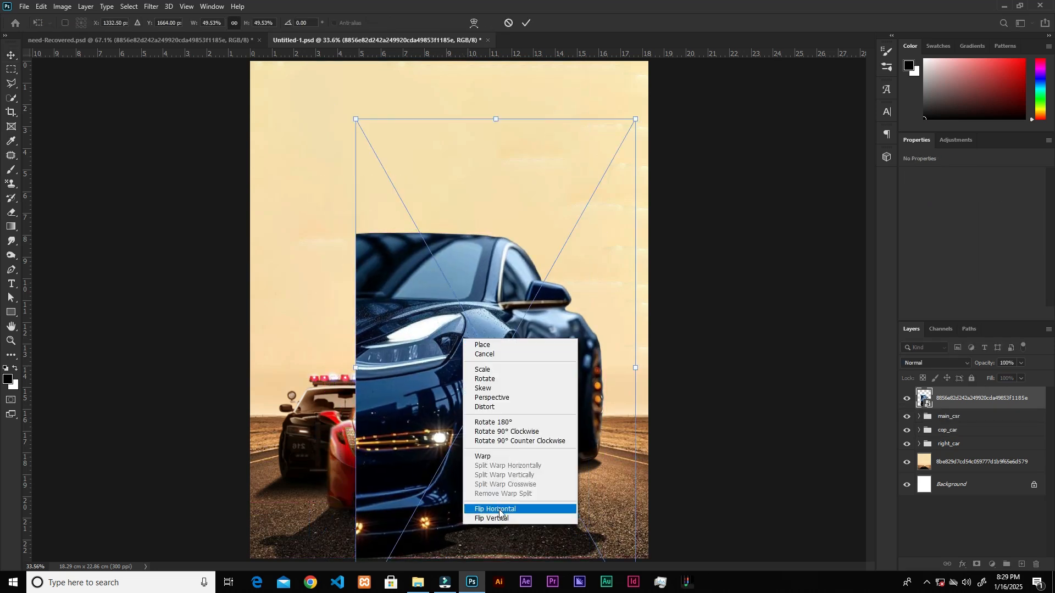
pyautogui.click(499, 508)
pyautogui.moveTo(351, 121); pyautogui.dragTo(489, 281)
pyautogui.moveTo(557, 419); pyautogui.dragTo(717, 439)
pyautogui.moveTo(792, 314); pyautogui.dragTo(821, 266)
pyautogui.moveTo(640, 477); pyautogui.dragTo(651, 477)
pyautogui.moveTo(831, 266); pyautogui.dragTo(845, 242)
pyautogui.moveTo(638, 333)
pyautogui.mouseDown()
pyautogui.moveTo(636, 381)
pyautogui.moveTo(650, 326)
pyautogui.mouseUp()
pyautogui.moveTo(854, 235); pyautogui.dragTo(877, 192)
pyautogui.moveTo(652, 460); pyautogui.dragTo(671, 478)
pyautogui.moveTo(588, 209); pyautogui.dragTo(574, 184)
pyautogui.moveTo(641, 467); pyautogui.dragTo(644, 477)
pyautogui.moveTo(744, 192); pyautogui.dragTo(744, 176)
pyautogui.moveTo(650, 448); pyautogui.dragTo(654, 449)
pyautogui.moveTo(749, 176); pyautogui.dragTo(749, 152)
pyautogui.moveTo(651, 415); pyautogui.dragTo(659, 438)
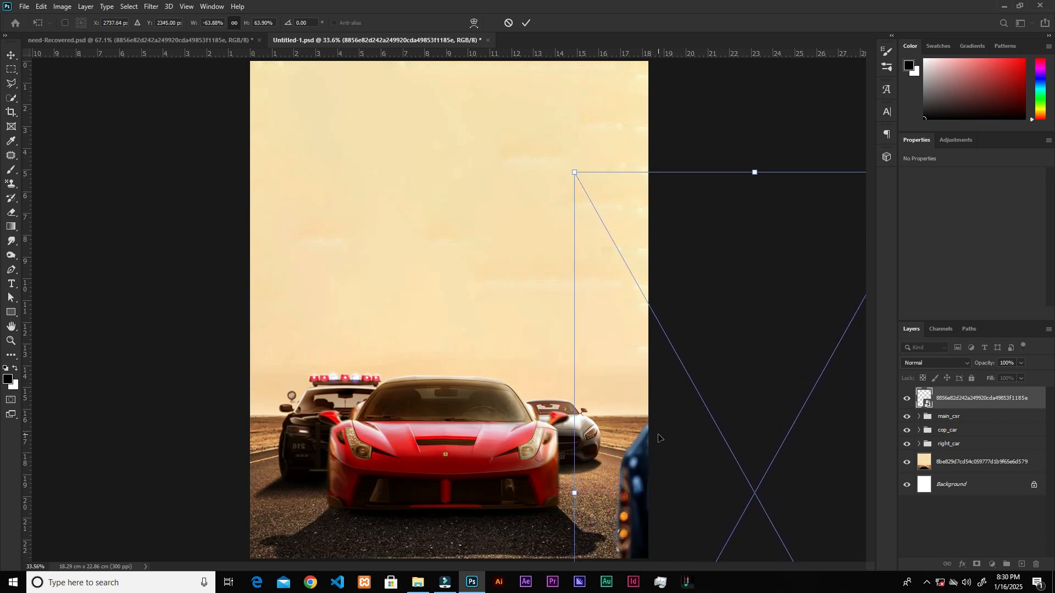
pyautogui.click(525, 28)
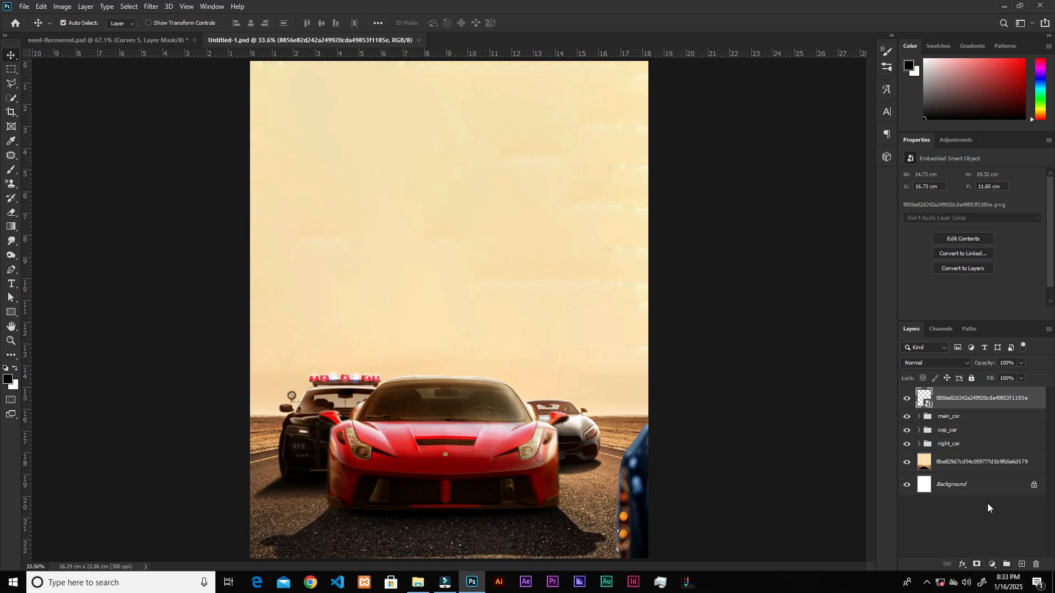
# Add a Color Balance adjustment clipped to the blue car with midtones Cyan-Red +55 and Yellow-Blue -58.
pyautogui.click(991, 564)
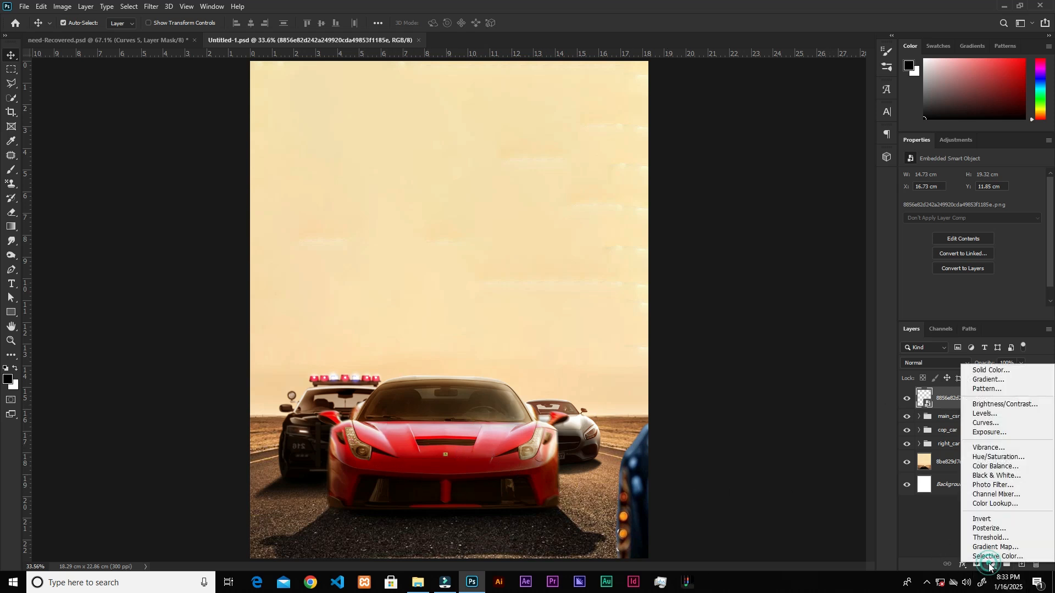
pyautogui.click(983, 467)
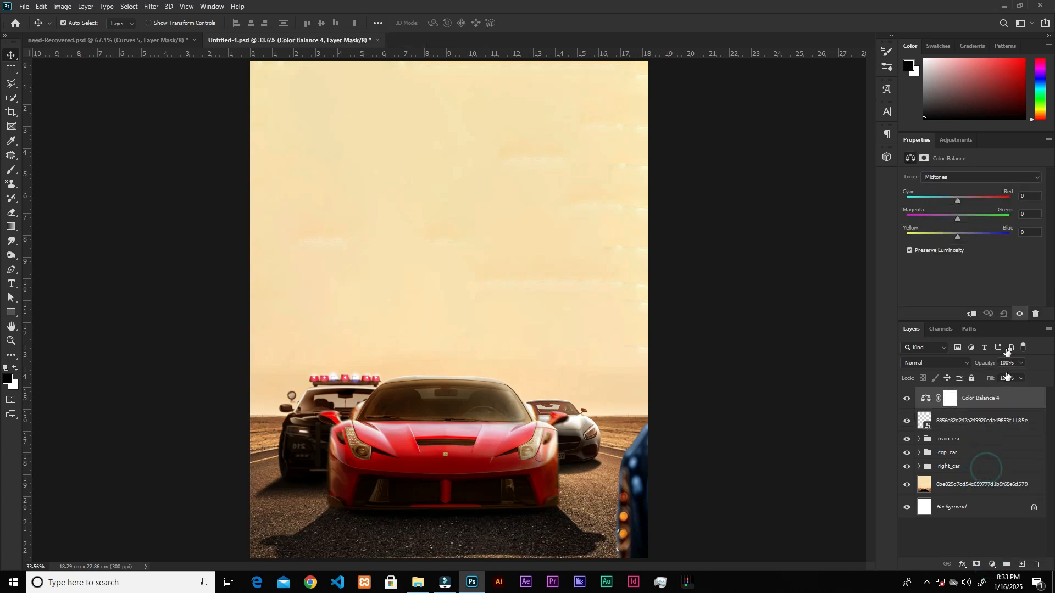
pyautogui.click(972, 316)
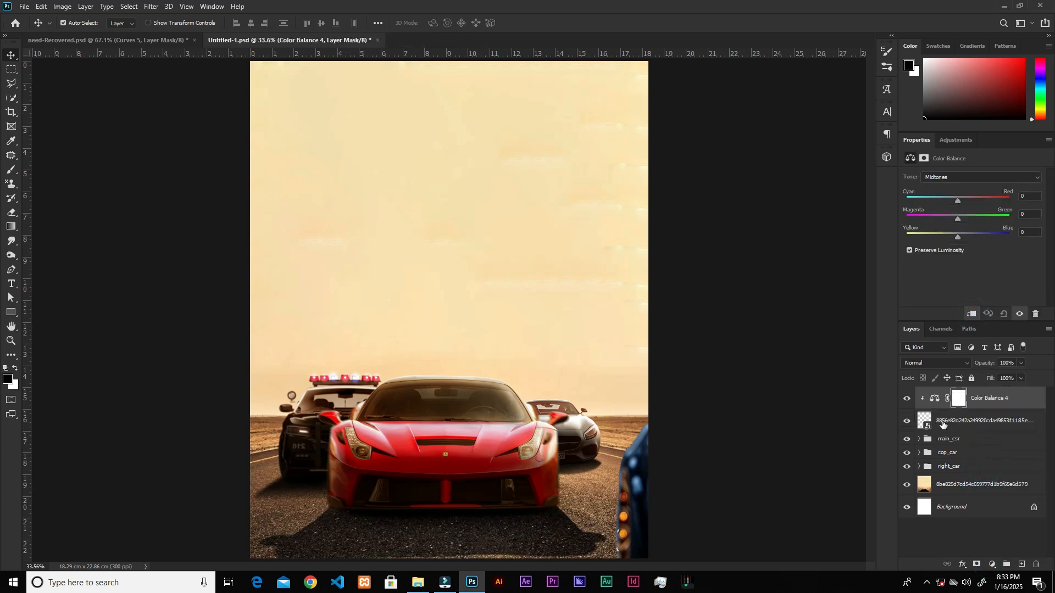
pyautogui.click(1026, 196)
pyautogui.write('55')
pyautogui.click(1027, 232)
pyautogui.write('-58')
# Add a Curves adjustment clipped to the blue car and darken its midtones, mapping input 154 to output 119.
pyautogui.click(992, 566)
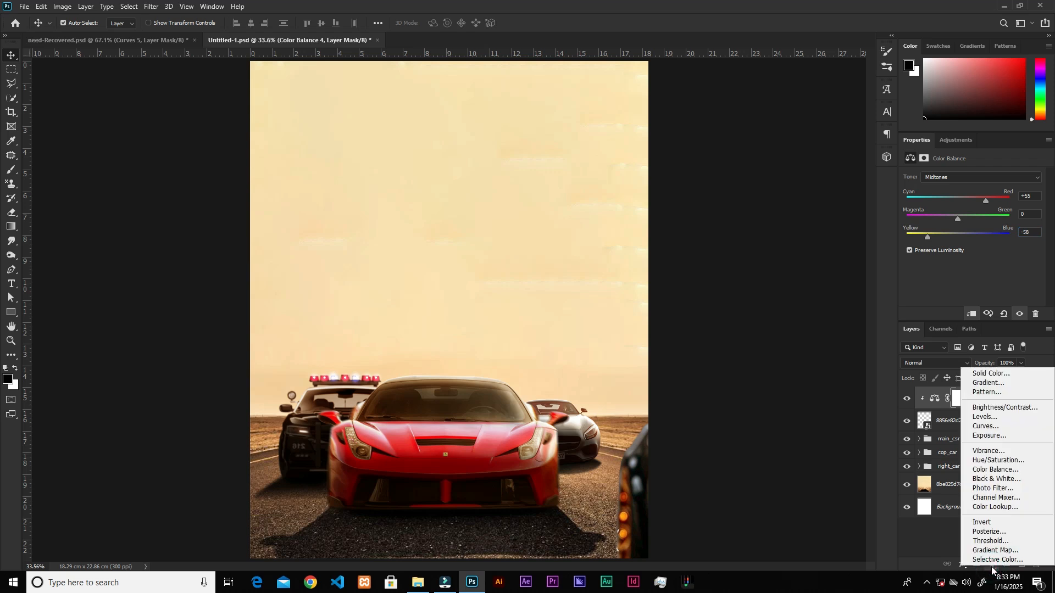
pyautogui.click(992, 426)
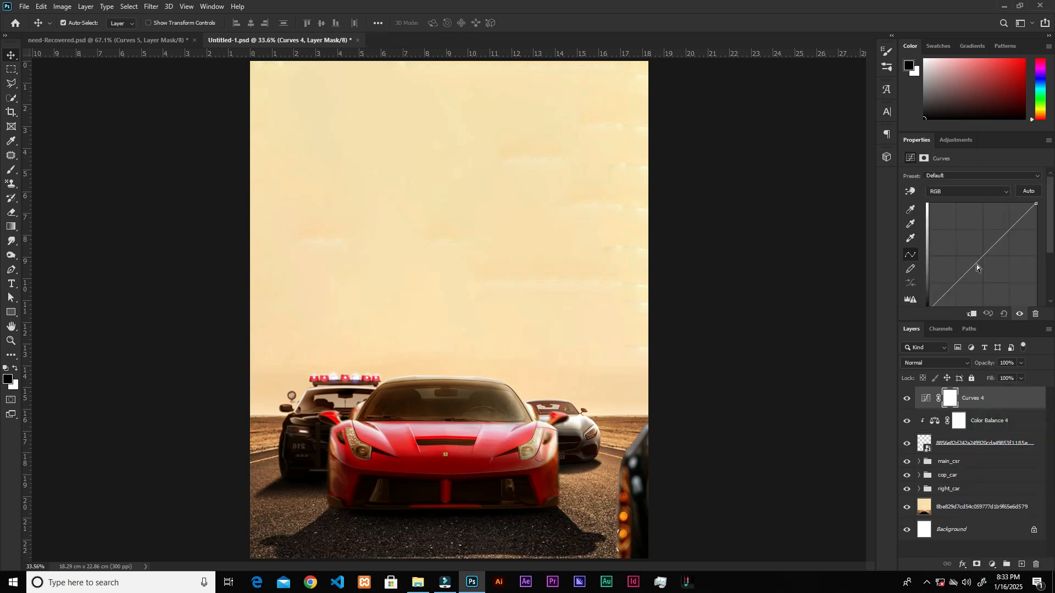
pyautogui.click(973, 315)
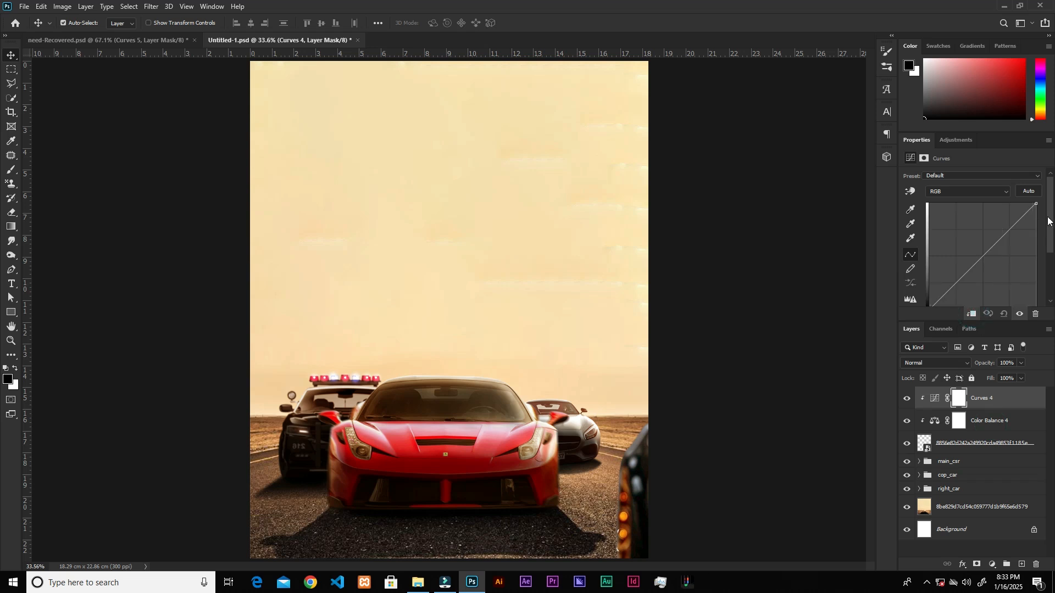
pyautogui.scroll(-2, 987, 231)
pyautogui.moveTo(987, 224); pyautogui.dragTo(994, 232)
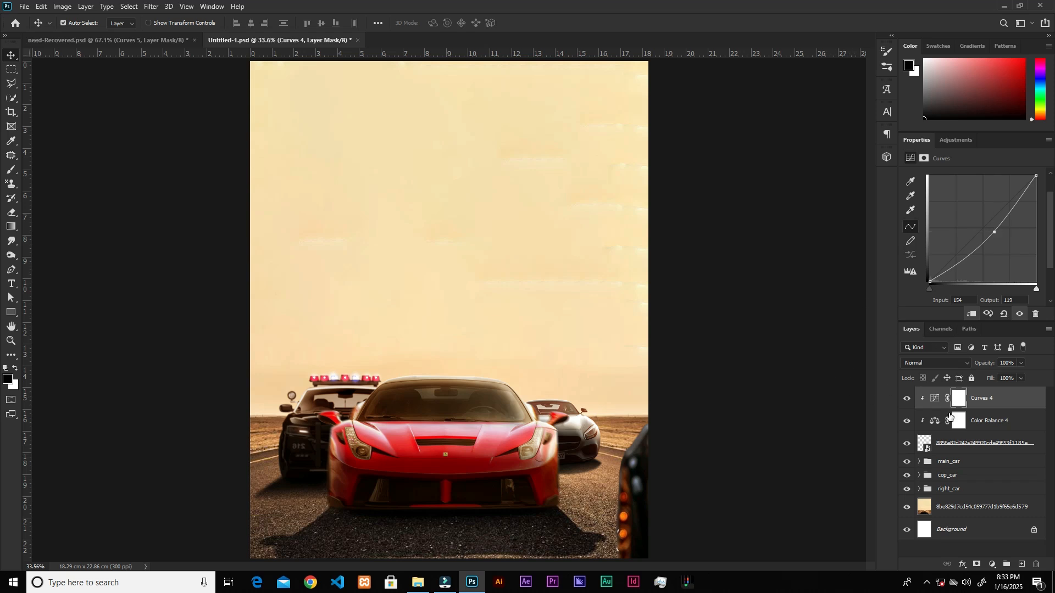
# Apply a Motion Blur filter to the blue car layer with an angle of -52° and a distance of 99 pixels.
pyautogui.click(953, 447)
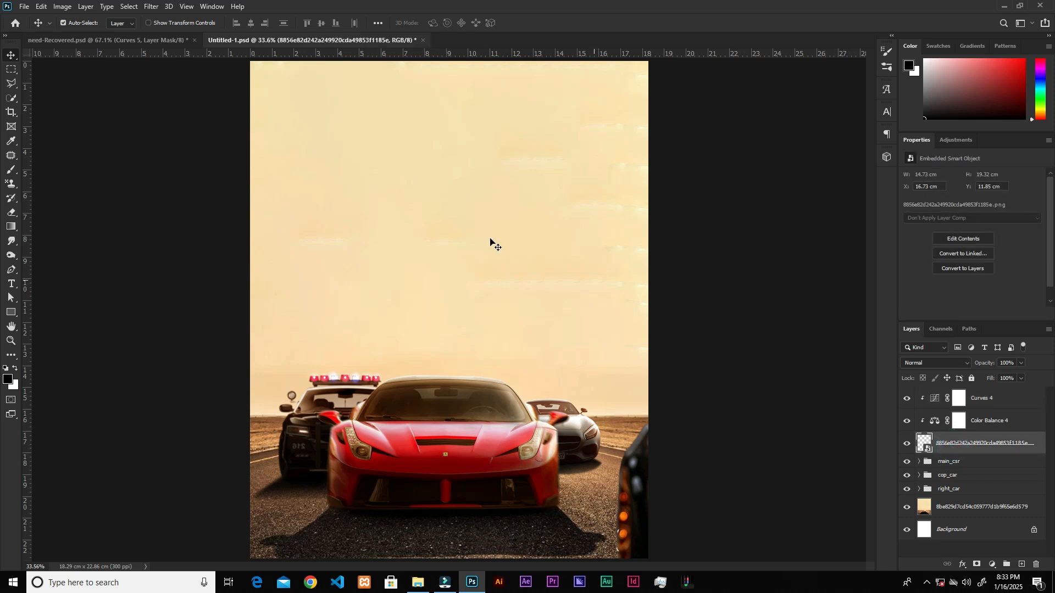
pyautogui.click(151, 7)
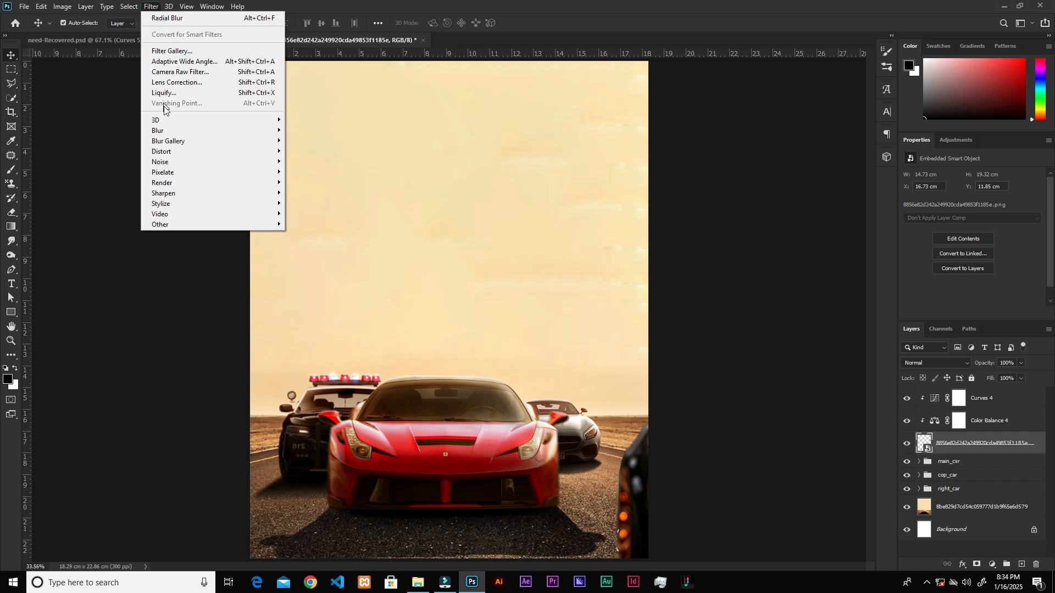
pyautogui.moveTo(165, 131)
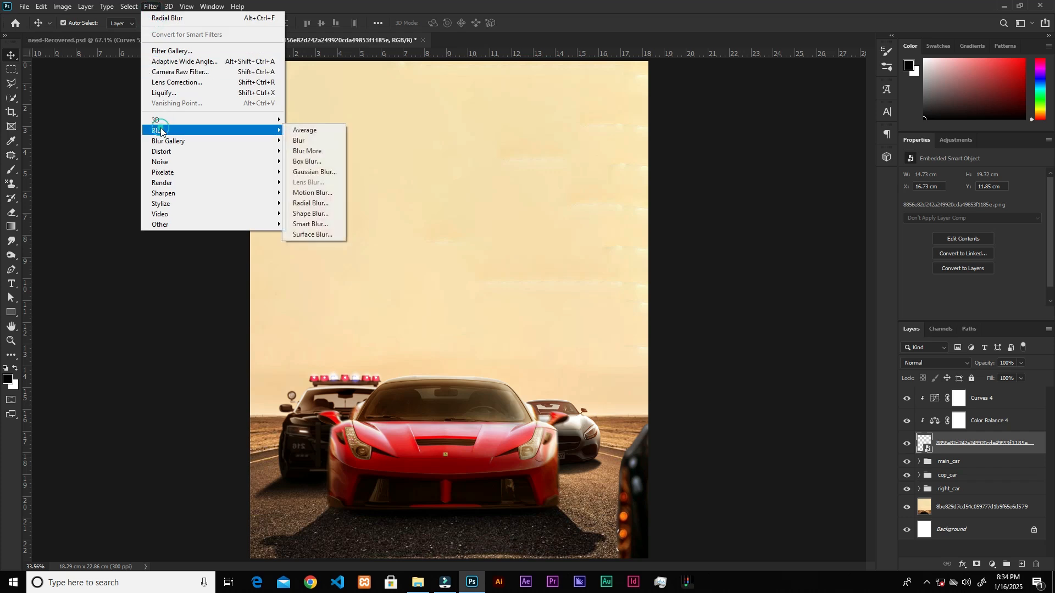
pyautogui.click(308, 192)
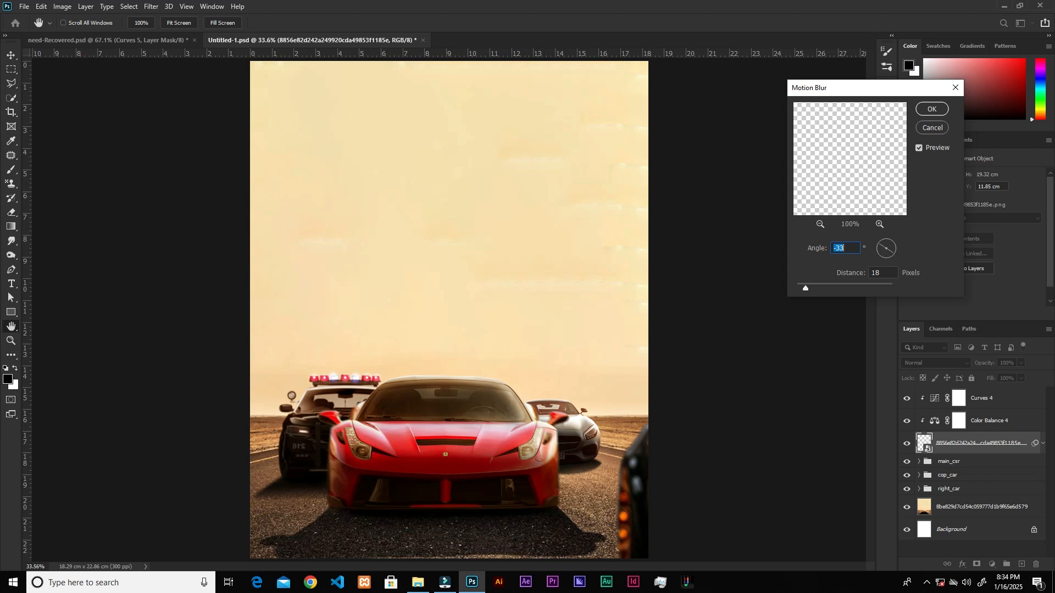
pyautogui.moveTo(886, 250); pyautogui.dragTo(873, 231)
pyautogui.moveTo(816, 289); pyautogui.dragTo(819, 292)
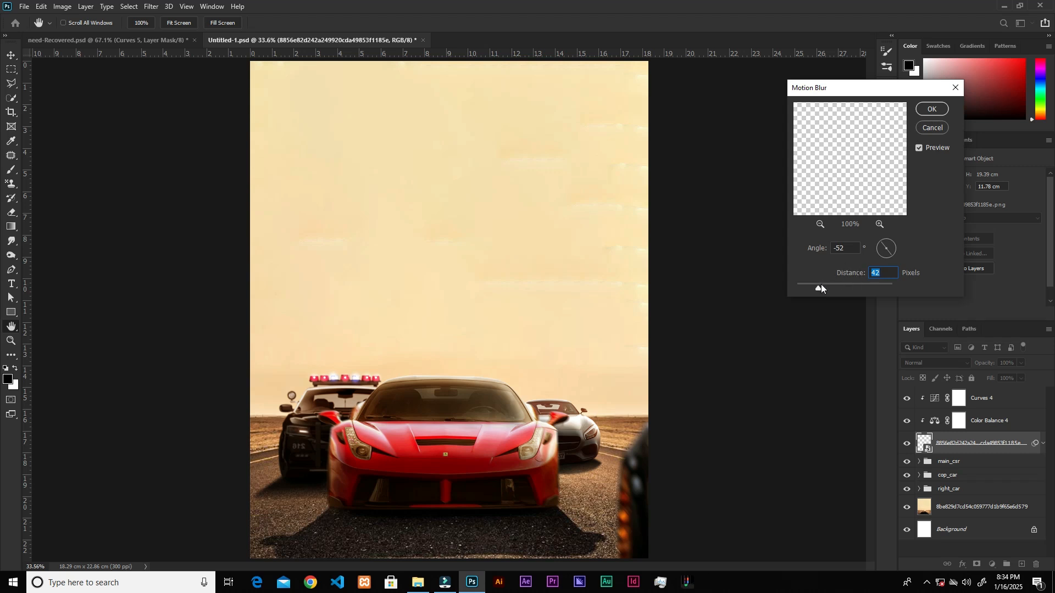
pyautogui.moveTo(824, 285); pyautogui.dragTo(824, 287)
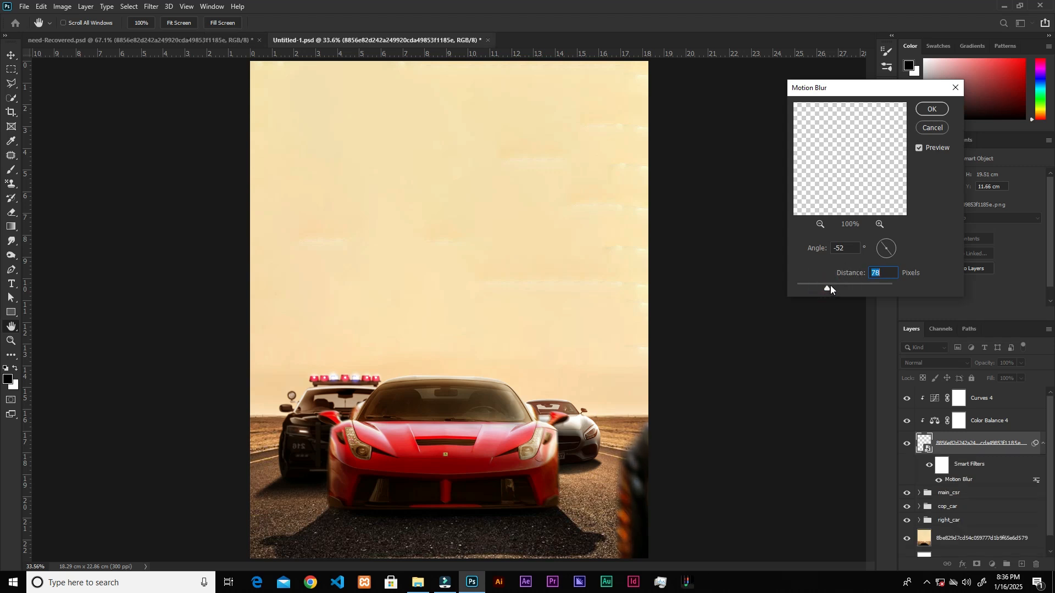
pyautogui.moveTo(830, 286); pyautogui.dragTo(831, 286)
# Fine-tune the blue car's Motion Blur angle and slightly reduce its distance.
pyautogui.click(879, 244)
pyautogui.moveTo(879, 244); pyautogui.dragTo(880, 243)
pyautogui.moveTo(830, 288); pyautogui.dragTo(827, 287)
pyautogui.click(827, 287)
pyautogui.click(932, 109)
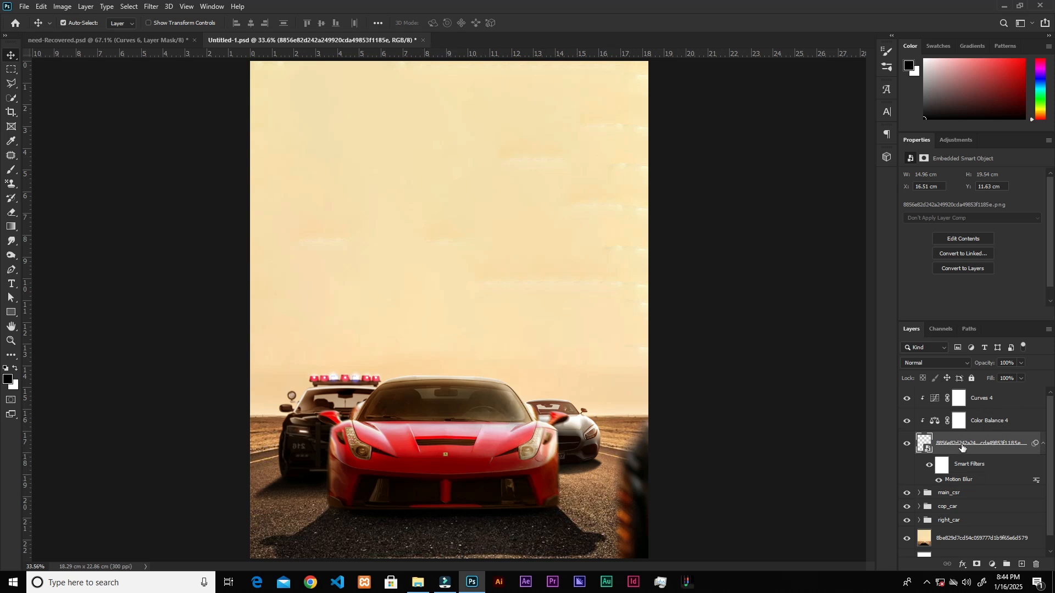
# Group the blue car layer with its Color Balance and Curves adjustments and name the group hidden_guy.
pyautogui.keyDown('shift'); pyautogui.click(1012, 398); pyautogui.keyUp('shift')
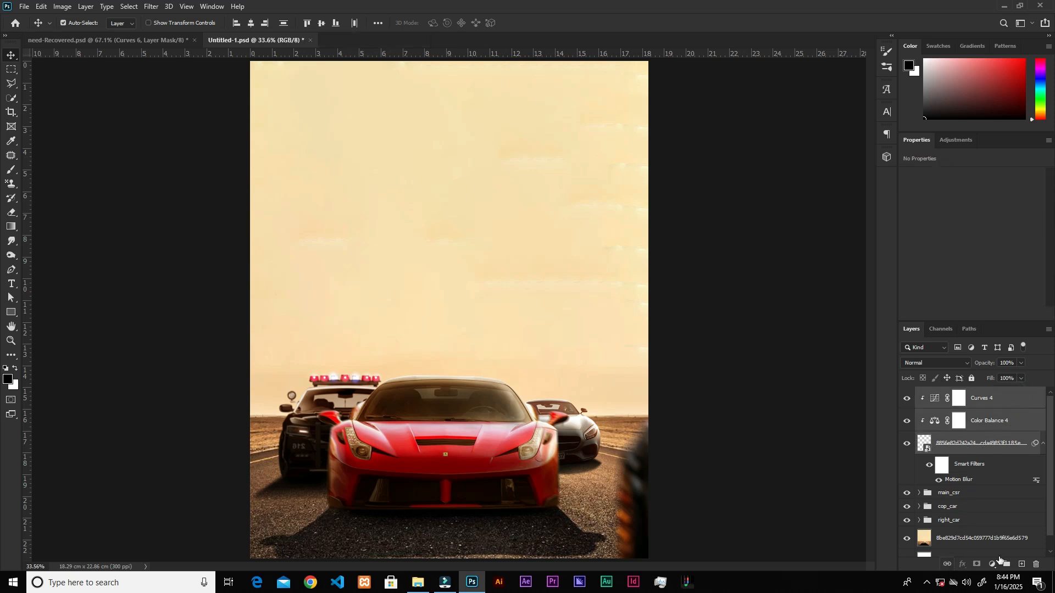
pyautogui.click(1007, 568)
pyautogui.doubleClick(952, 395)
pyautogui.write('hidden')
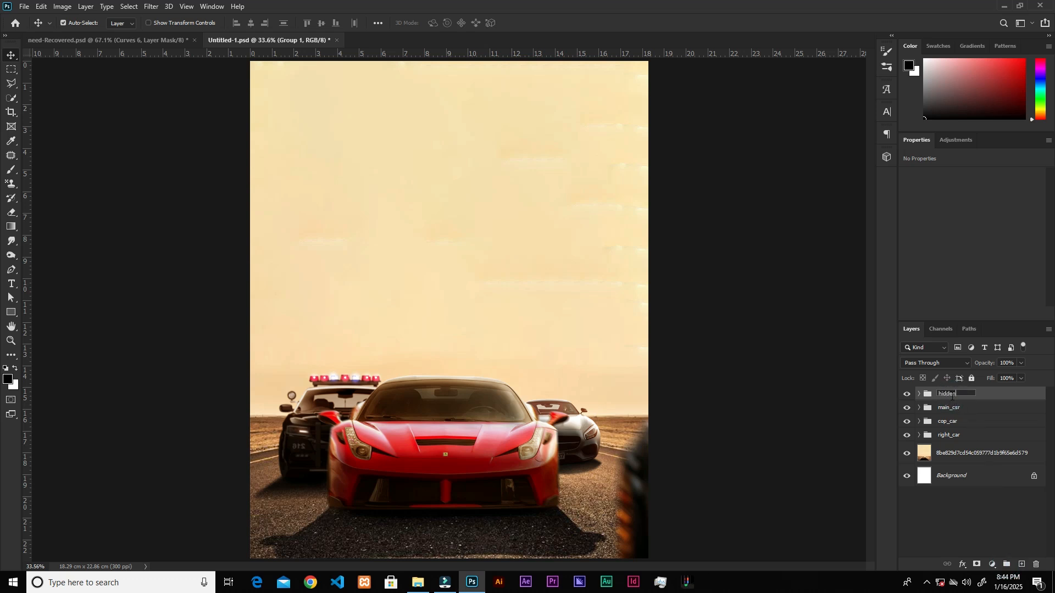
pyautogui.press('Return')
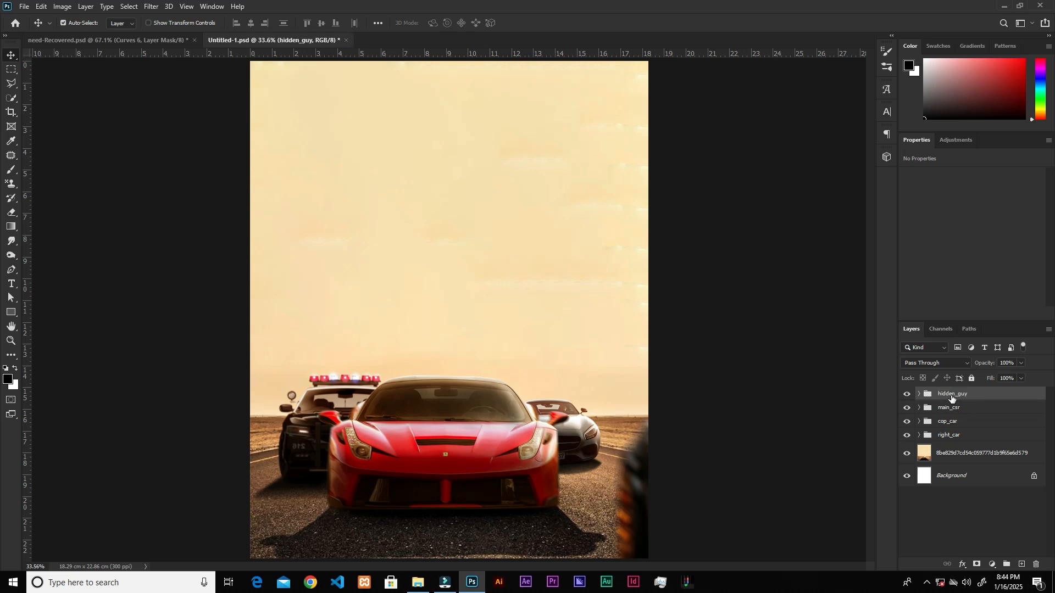
# Place the police helicopter image in the sky at the poster's left edge, scaled to about 6.3 x 5.1 cm.
pyautogui.click(418, 582)
pyautogui.moveTo(409, 83); pyautogui.dragTo(451, 407)
pyautogui.moveTo(649, 313); pyautogui.dragTo(356, 333)
pyautogui.moveTo(292, 269); pyautogui.dragTo(303, 276)
pyautogui.moveTo(221, 340); pyautogui.dragTo(226, 335)
pyautogui.click(528, 22)
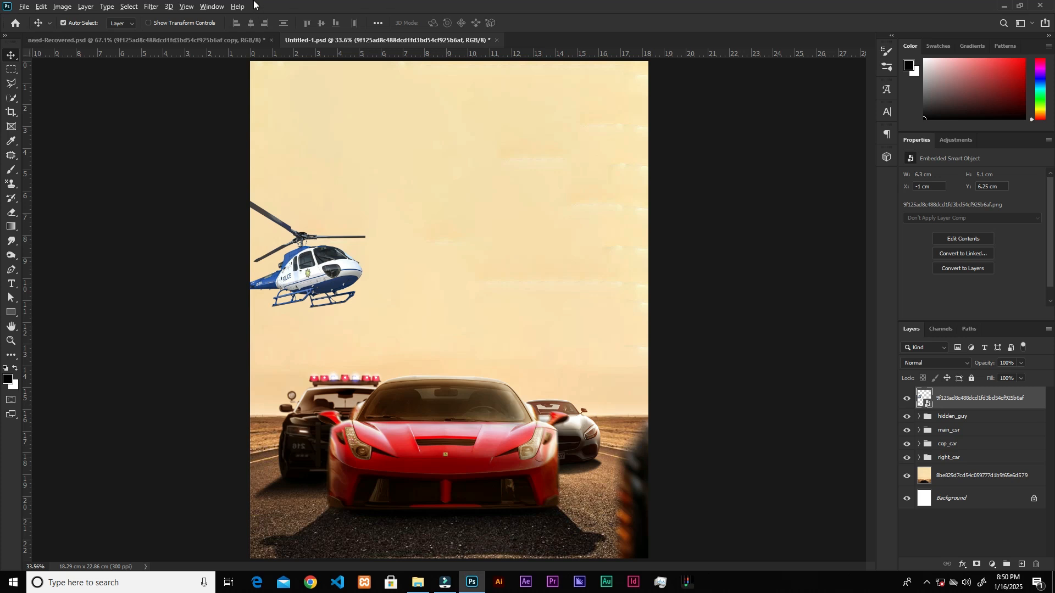
# Add a Color Balance adjustment clipped to the helicopter with midtones Cyan-Red +75 and Yellow-Blue -66.
pyautogui.scroll(3, 303, 242)
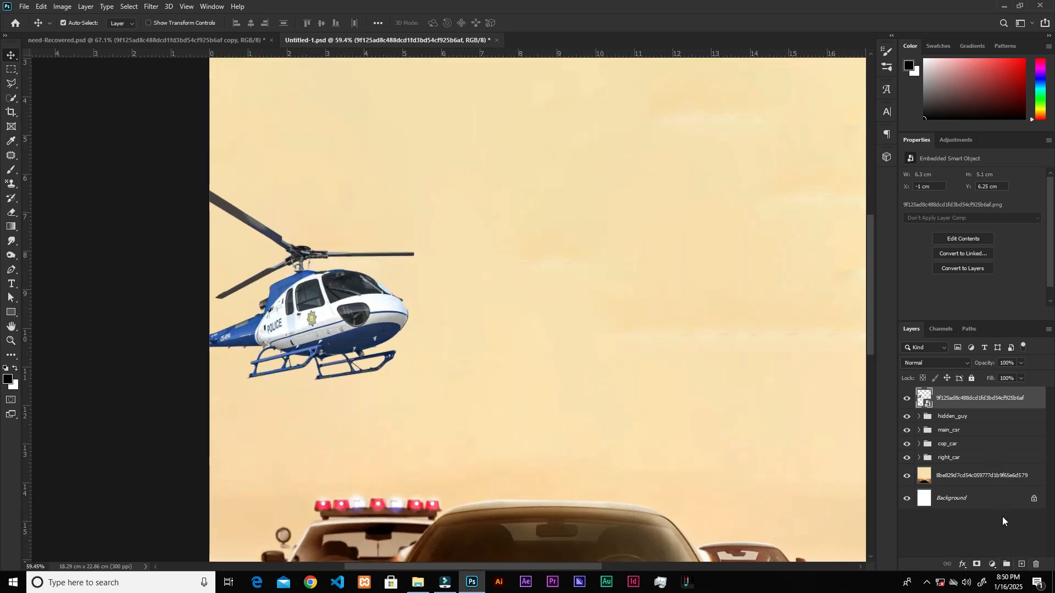
pyautogui.click(992, 565)
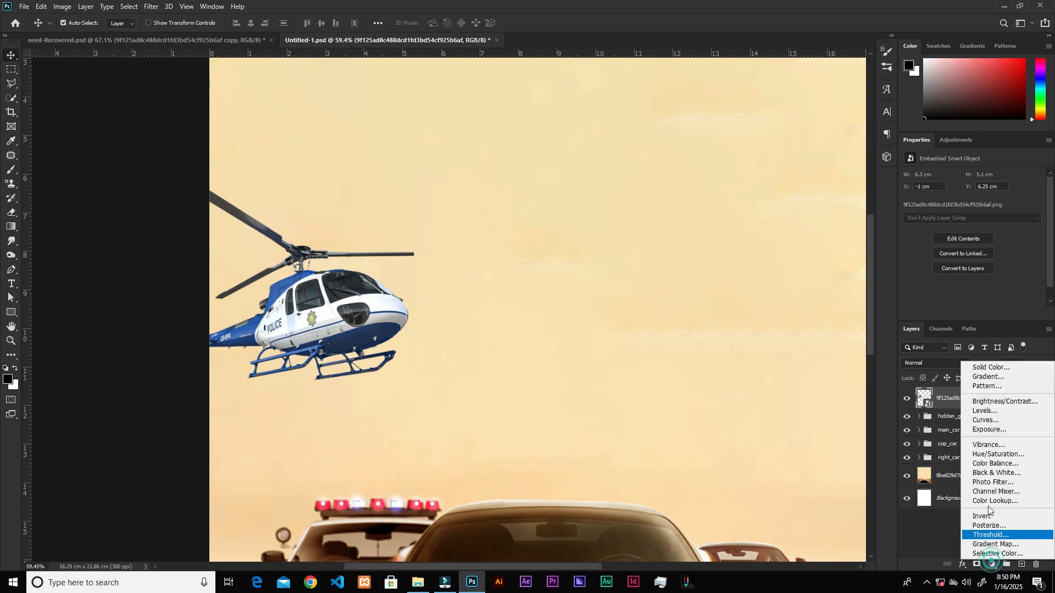
pyautogui.click(994, 465)
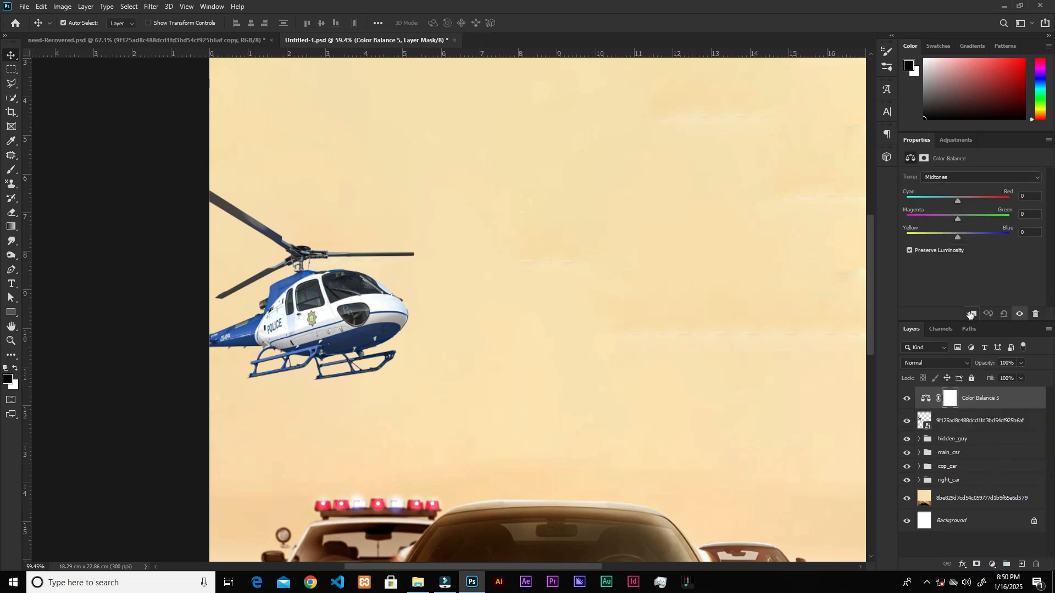
pyautogui.click(971, 315)
pyautogui.moveTo(957, 199); pyautogui.dragTo(962, 202)
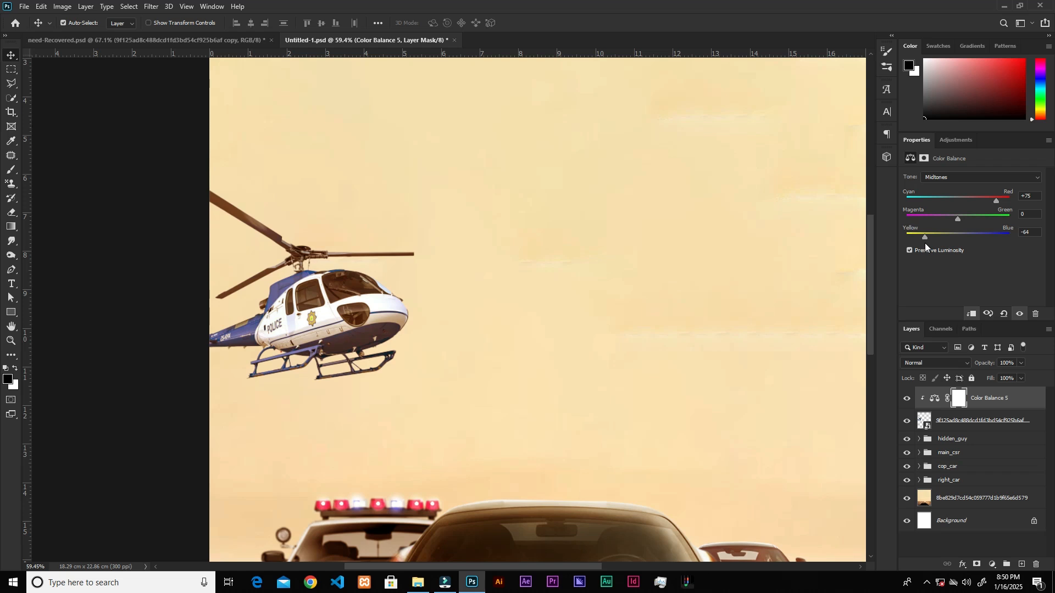
# Add an Exposure adjustment clipped to the helicopter and set its exposure to -1.33.
pyautogui.click(990, 564)
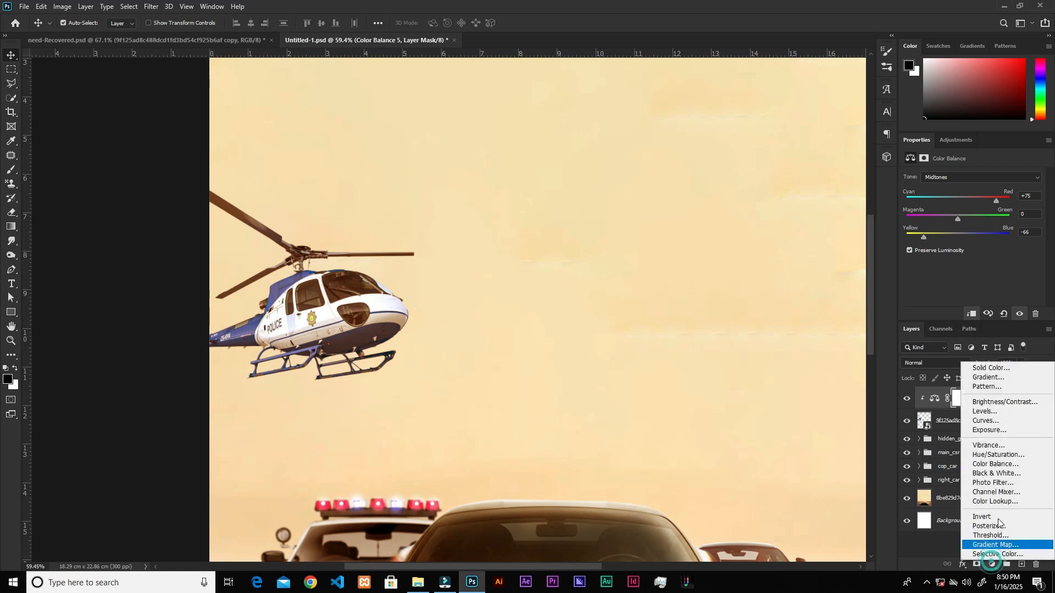
pyautogui.click(990, 433)
pyautogui.click(971, 313)
pyautogui.moveTo(973, 205); pyautogui.dragTo(960, 205)
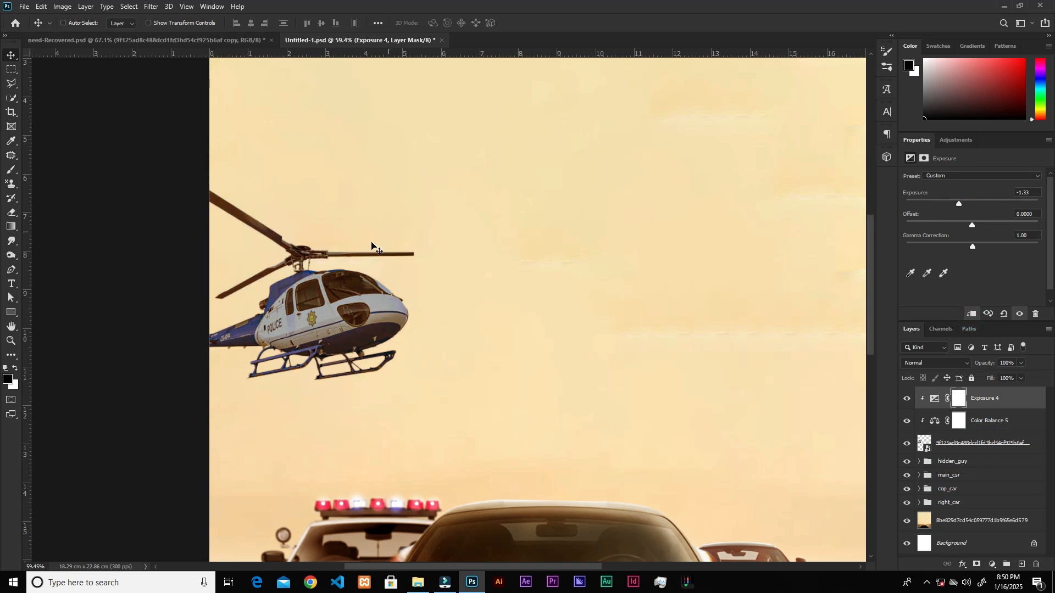
# Invert the Exposure mask and paint white with a 150-pixel soft brush to darken only the helicopter's underside and skids.
pyautogui.hotkey('ctrl', 'i')
pyautogui.press('b')
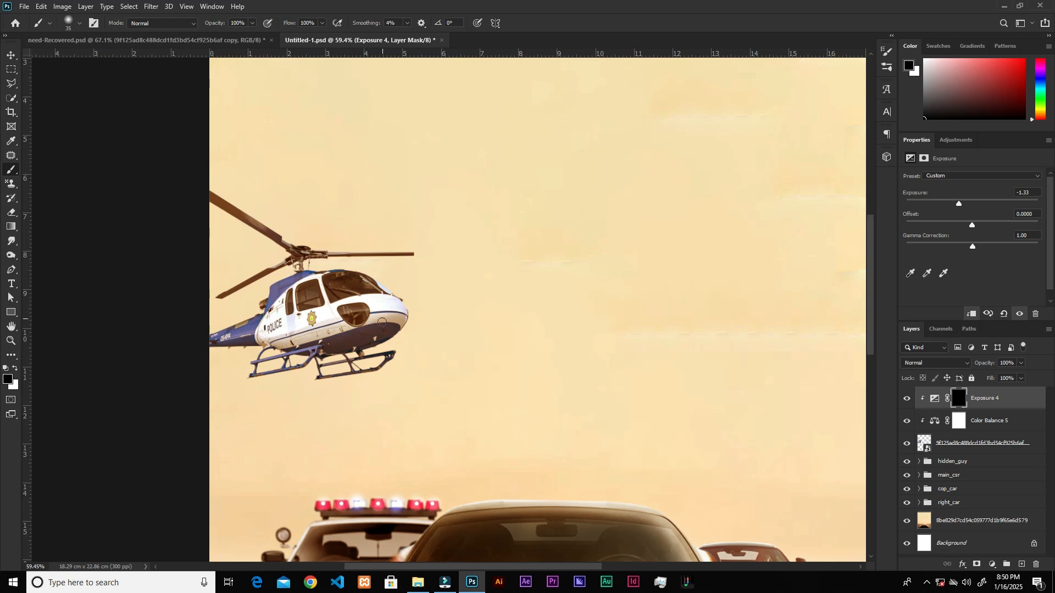
pyautogui.press(']')
pyautogui.press(']')
pyautogui.press(']')
pyautogui.press(']')
pyautogui.press(']')
pyautogui.press(']')
pyautogui.press('[')
pyautogui.press('[')
pyautogui.press('[')
pyautogui.press('x')
pyautogui.moveTo(383, 334)
pyautogui.mouseDown()
pyautogui.moveTo(401, 330)
pyautogui.moveTo(308, 352)
pyautogui.moveTo(376, 352)
pyautogui.moveTo(321, 351)
pyautogui.moveTo(306, 382)
pyautogui.mouseUp()
pyautogui.hotkey('ctrl', 'z')
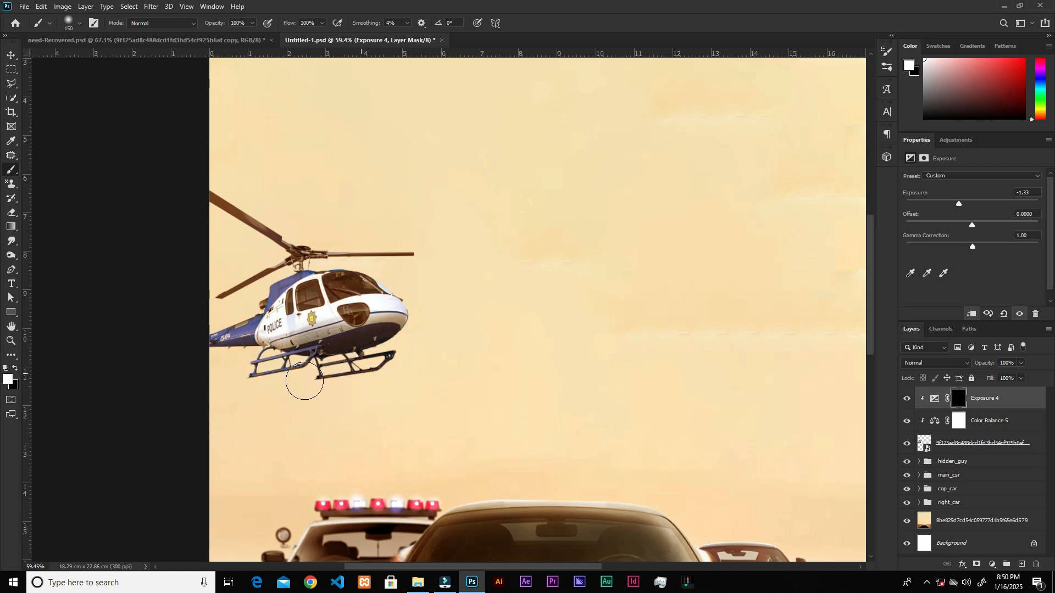
pyautogui.moveTo(255, 360)
pyautogui.mouseDown()
pyautogui.moveTo(224, 359)
pyautogui.moveTo(330, 364)
pyautogui.moveTo(400, 339)
pyautogui.moveTo(349, 346)
pyautogui.mouseUp()
# Add a Curves adjustment clipped to the helicopter, pull the midtones down to darken it, and compare before and after.
pyautogui.click(992, 565)
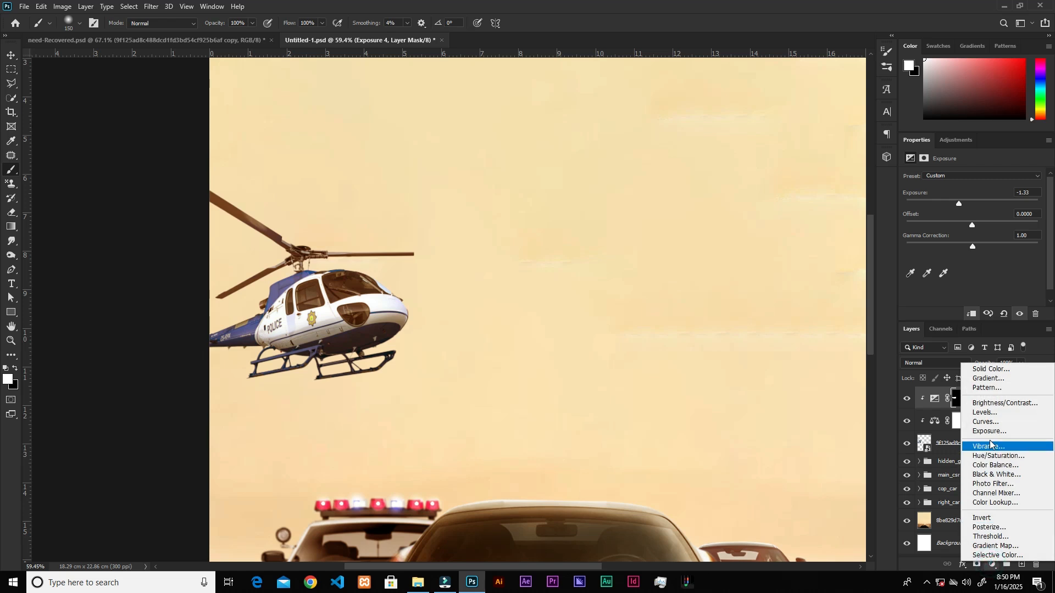
pyautogui.click(992, 422)
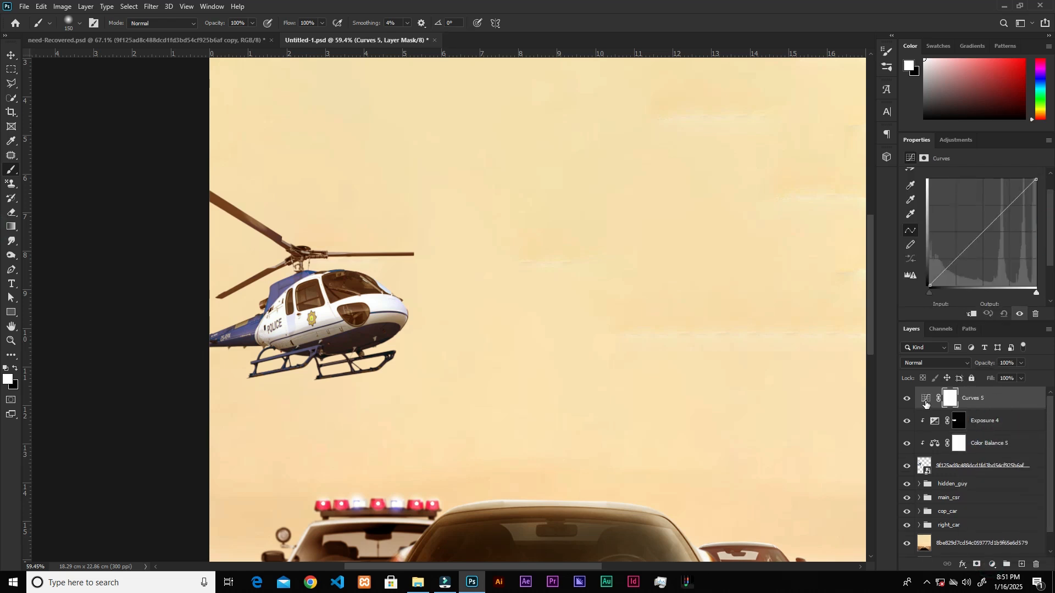
pyautogui.click(971, 314)
pyautogui.moveTo(984, 231); pyautogui.dragTo(995, 234)
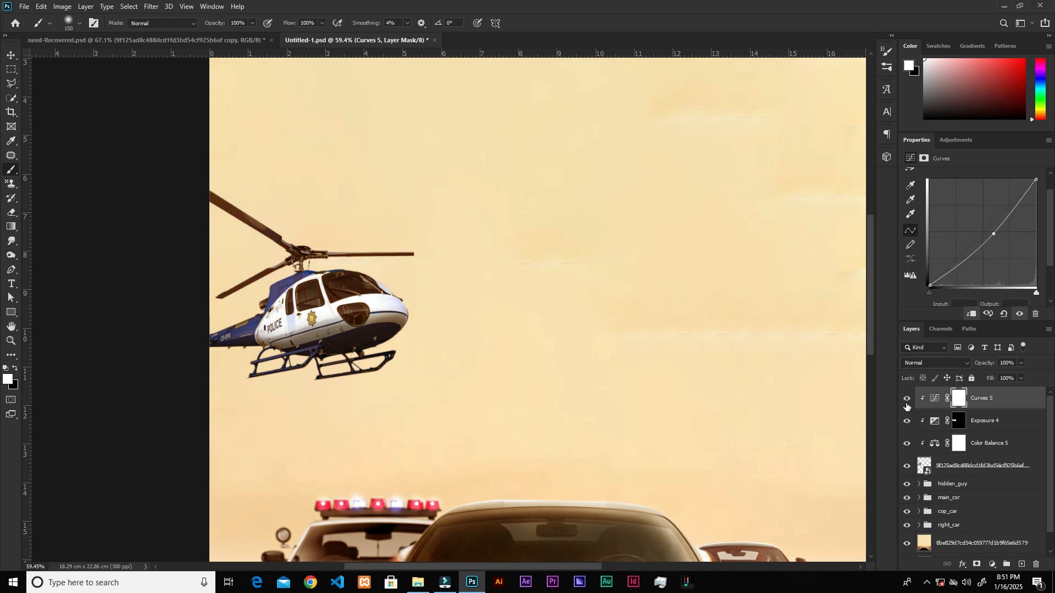
pyautogui.click(907, 405)
pyautogui.click(907, 405)
pyautogui.click(907, 406)
pyautogui.click(907, 406)
pyautogui.scroll(-5, 436, 406)
pyautogui.scroll(5, 322, 258)
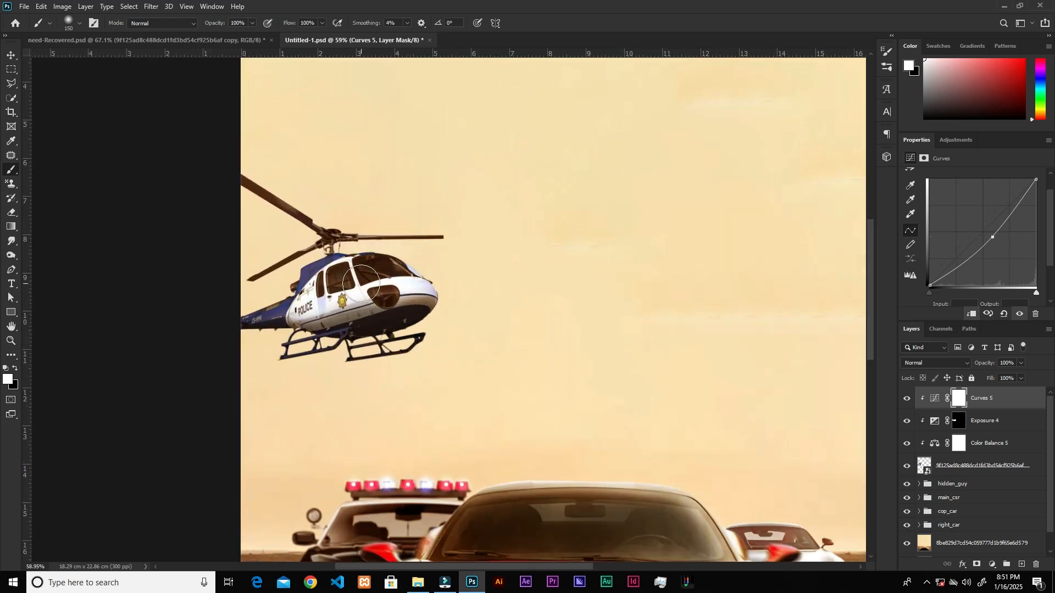
# Apply a Motion Blur filter to the helicopter layer with an angle of 0° and a distance of 64 pixels.
pyautogui.press('v')
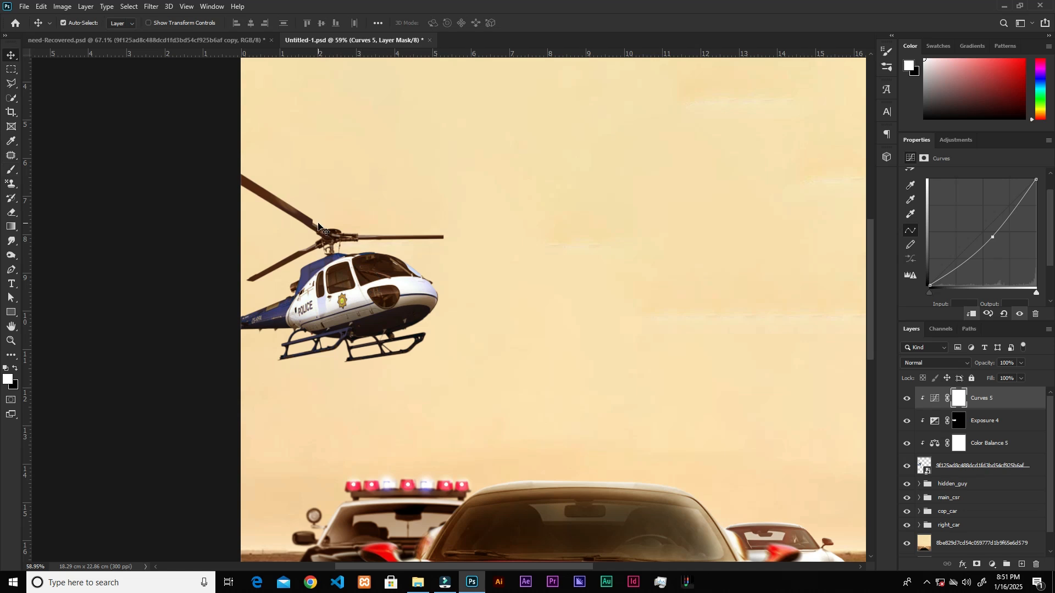
pyautogui.scroll(2, 429, 212)
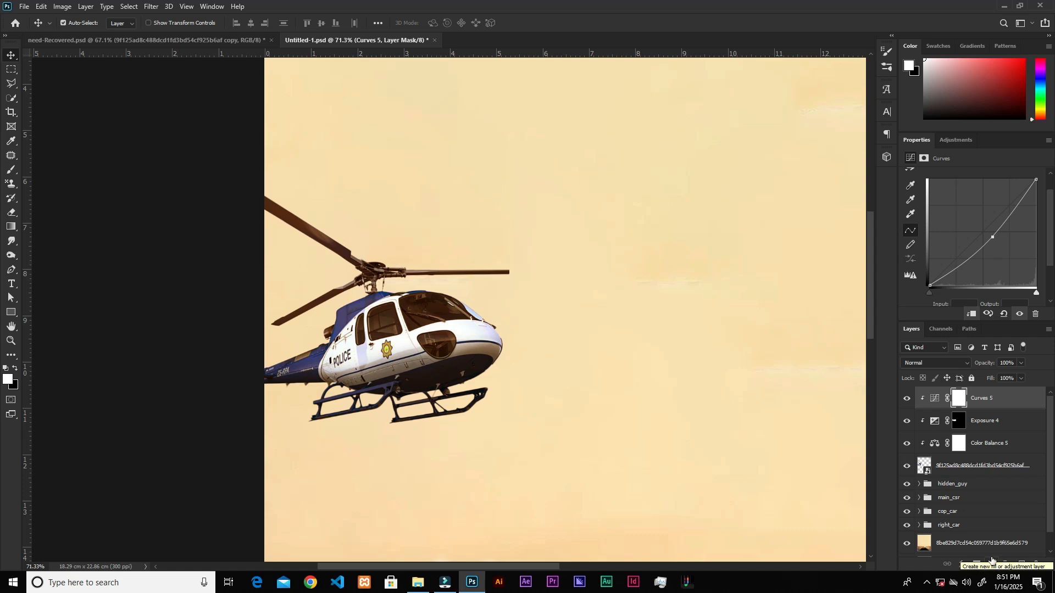
pyautogui.click(988, 464)
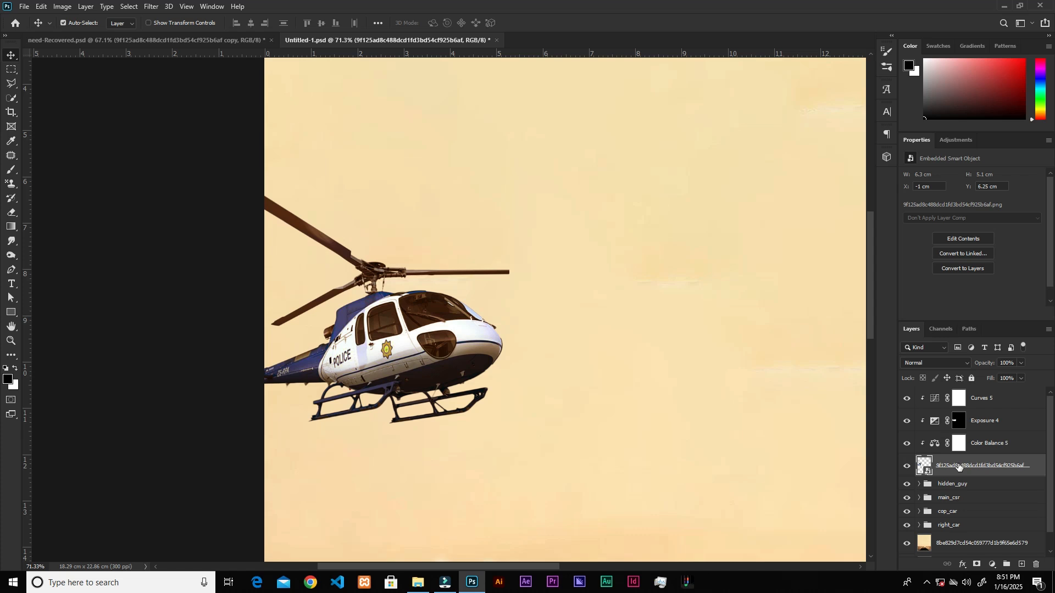
pyautogui.click(152, 6)
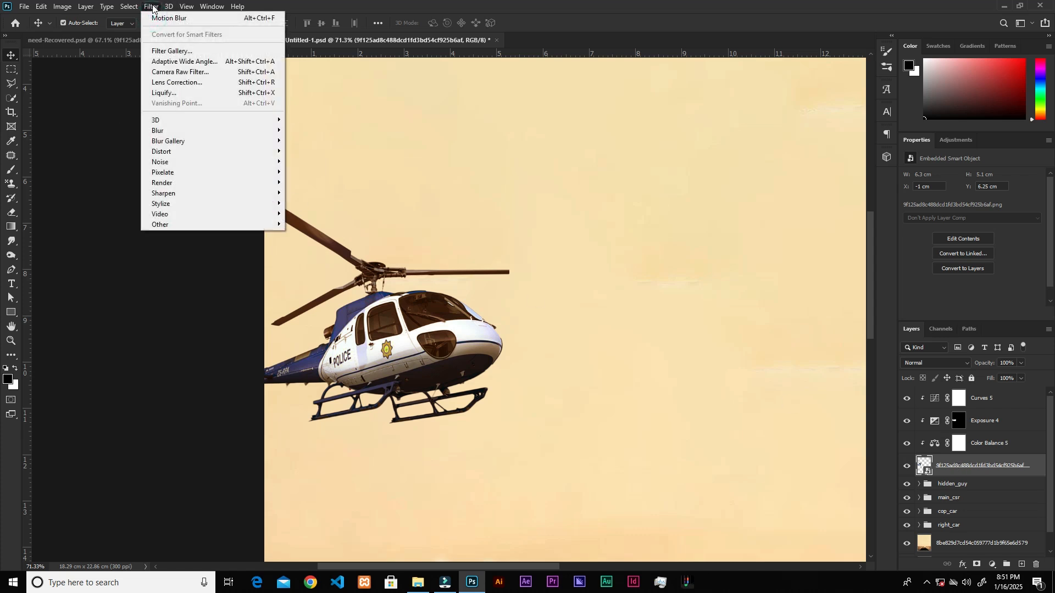
pyautogui.click(168, 132)
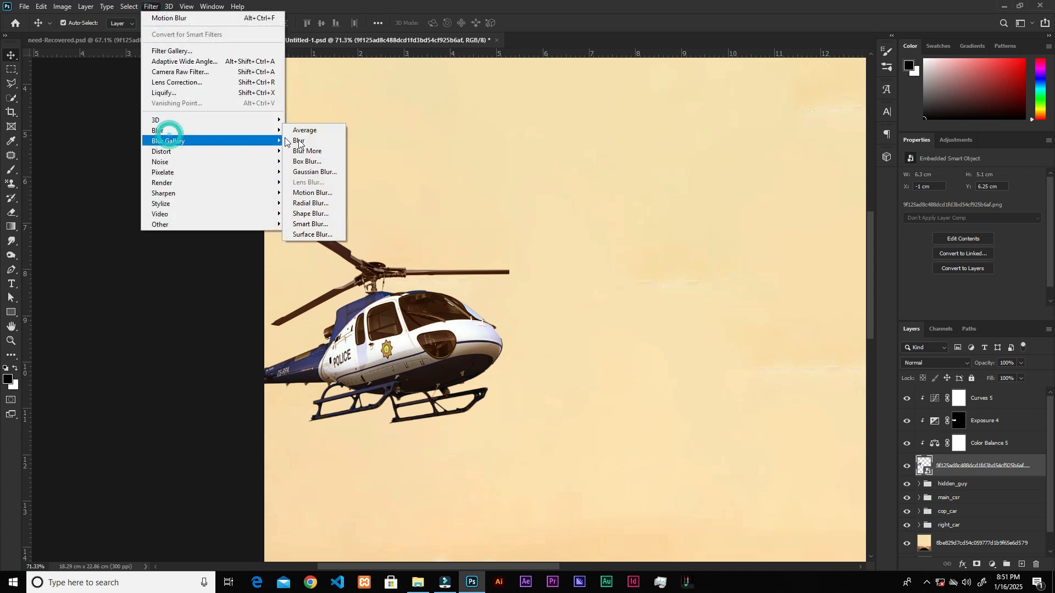
pyautogui.click(311, 193)
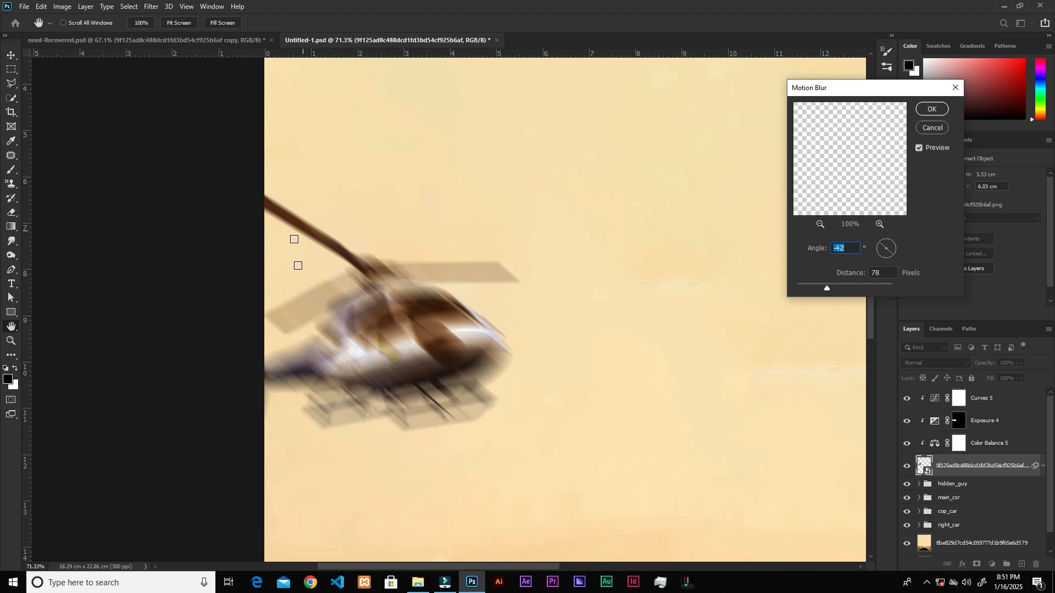
pyautogui.write('0')
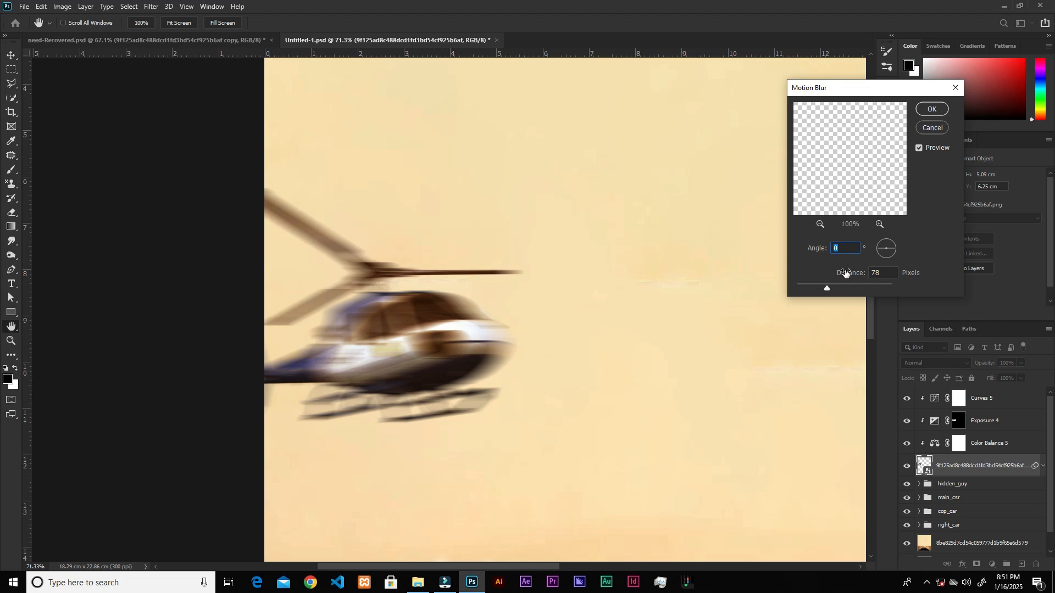
pyautogui.click(825, 286)
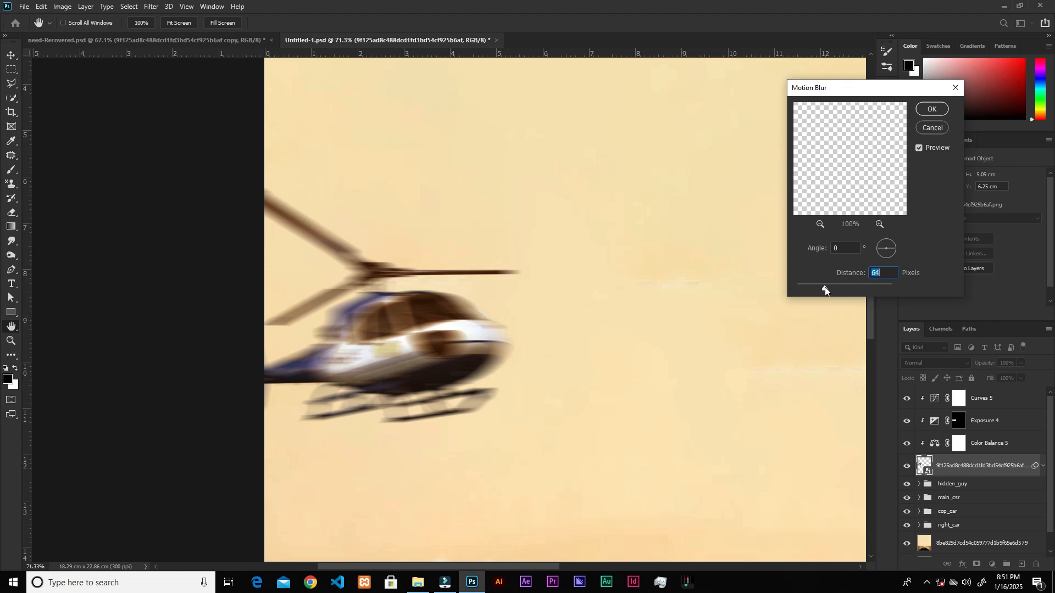
pyautogui.click(929, 110)
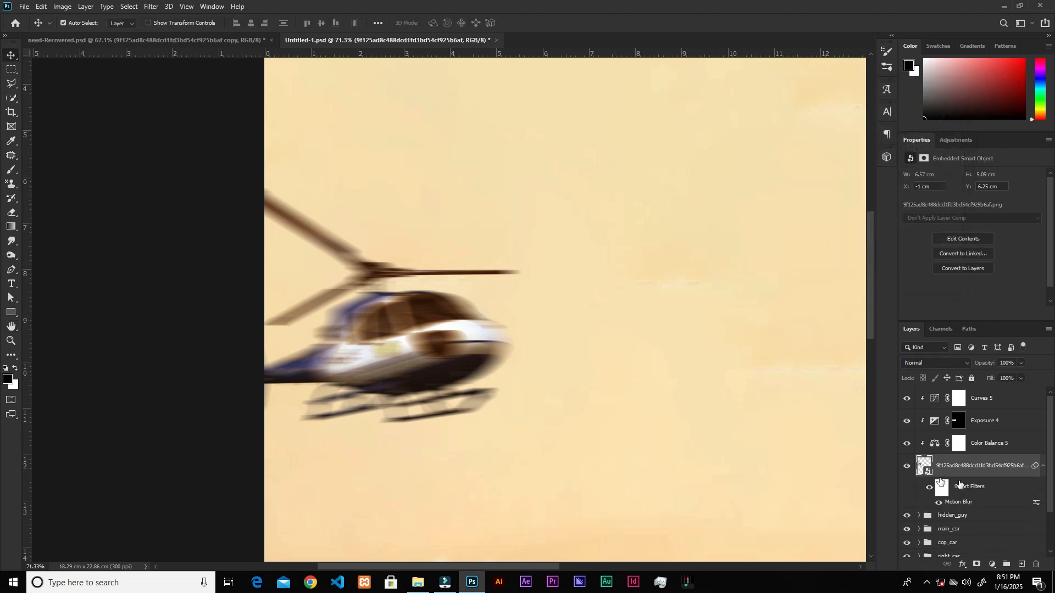
# Invert the helicopter's smart filter mask and paint white over the rotor blades to limit the motion blur to them.
pyautogui.click(941, 491)
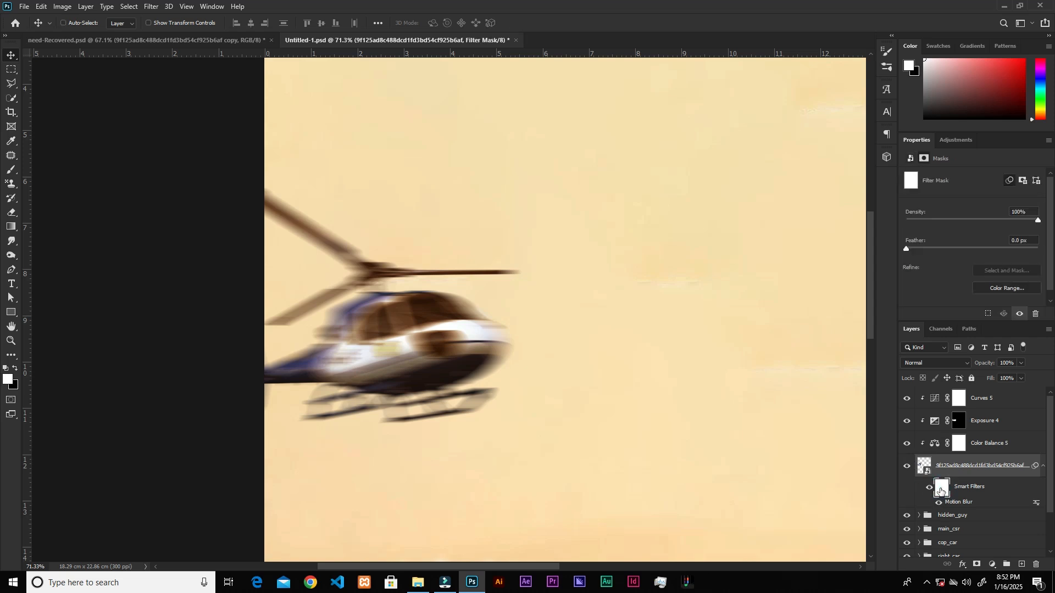
pyautogui.hotkey('ctrl', 'i')
pyautogui.press('b')
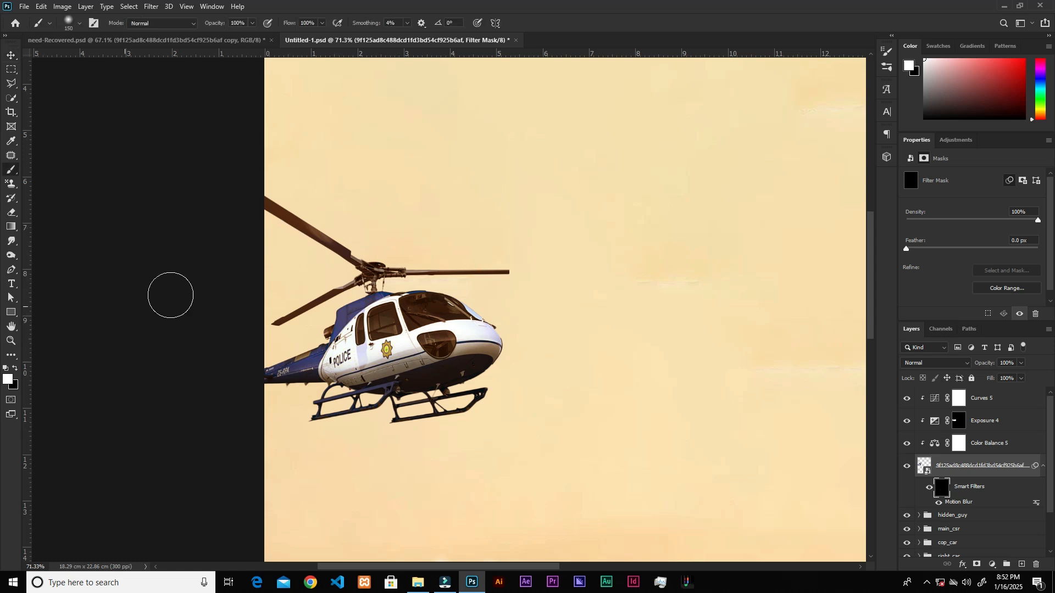
pyautogui.moveTo(257, 224); pyautogui.dragTo(325, 236)
pyautogui.moveTo(214, 201)
pyautogui.mouseDown()
pyautogui.moveTo(316, 233)
pyautogui.moveTo(333, 251)
pyautogui.moveTo(600, 256)
pyautogui.mouseUp()
pyautogui.press('[')
pyautogui.press('[')
pyautogui.press('[')
pyautogui.moveTo(509, 265)
pyautogui.mouseDown()
pyautogui.moveTo(400, 259)
pyautogui.moveTo(291, 316)
pyautogui.moveTo(266, 313)
pyautogui.mouseUp()
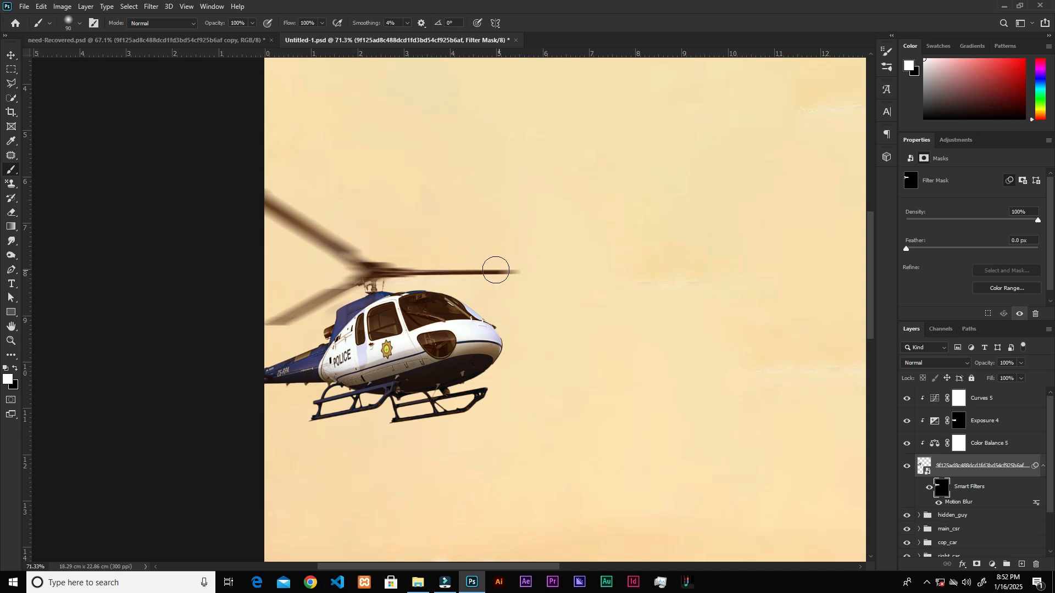
pyautogui.moveTo(520, 276)
pyautogui.mouseDown()
pyautogui.moveTo(363, 263)
pyautogui.moveTo(288, 319)
pyautogui.mouseUp()
# Paint black on the filter mask with a 60-pixel brush to remove stray blur from the helicopter body beneath the rotor.
pyautogui.press('[')
pyautogui.press('[')
pyautogui.press('[')
pyautogui.press('x')
pyautogui.moveTo(338, 316); pyautogui.dragTo(341, 322)
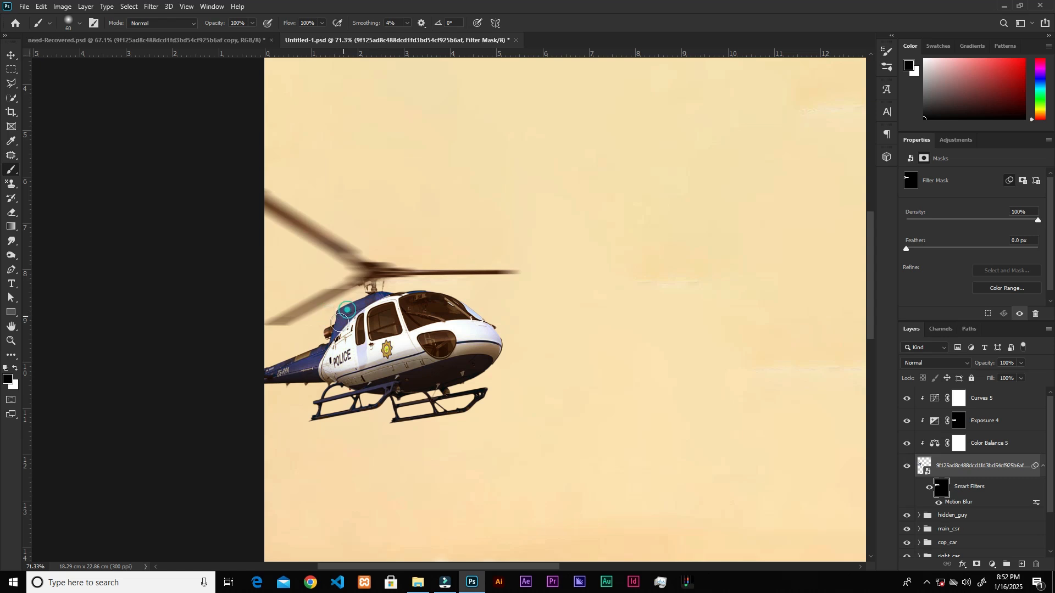
# Rasterize the helicopter layer with its rotor blur and convert it back to a smart object.
pyautogui.press('v')
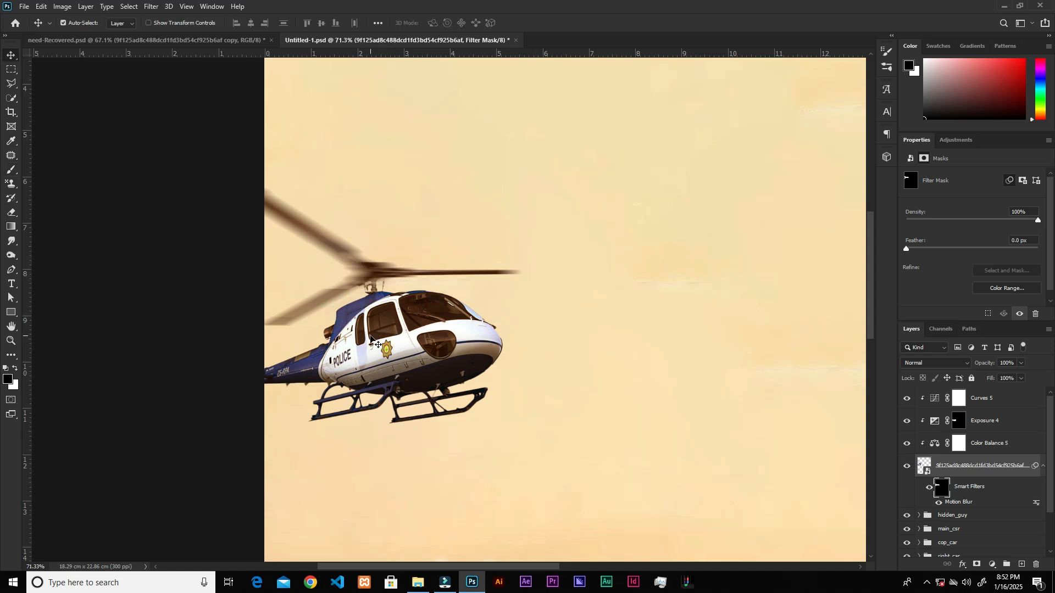
pyautogui.rightClick(966, 460)
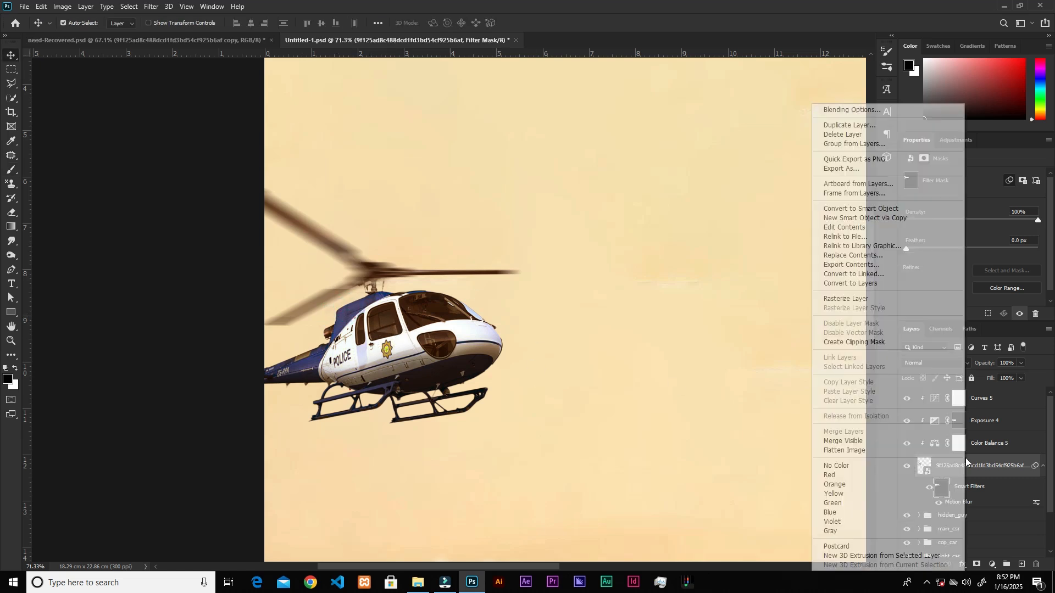
pyautogui.click(859, 299)
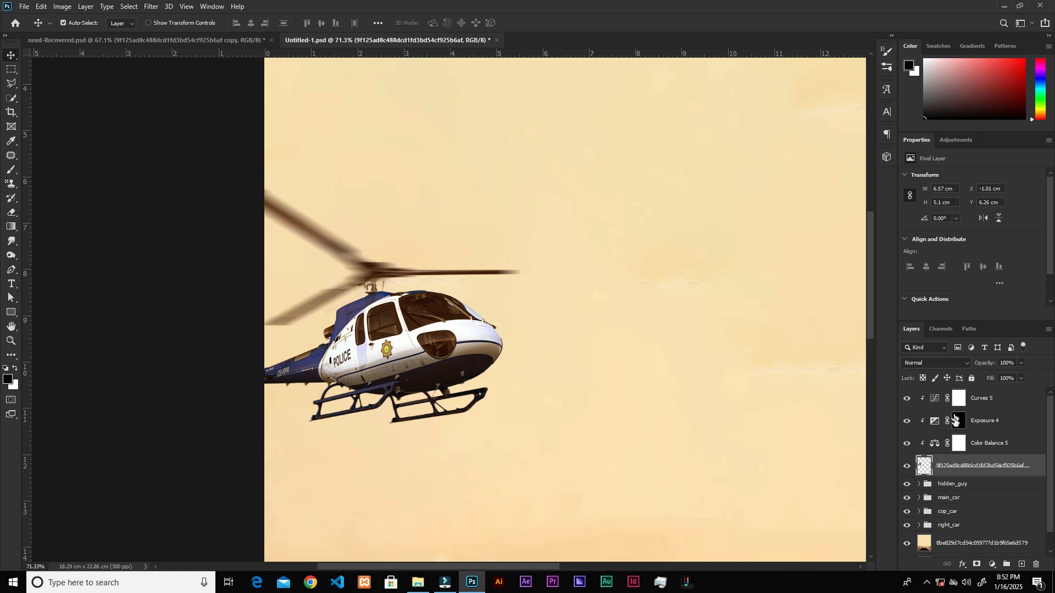
pyautogui.rightClick(965, 466)
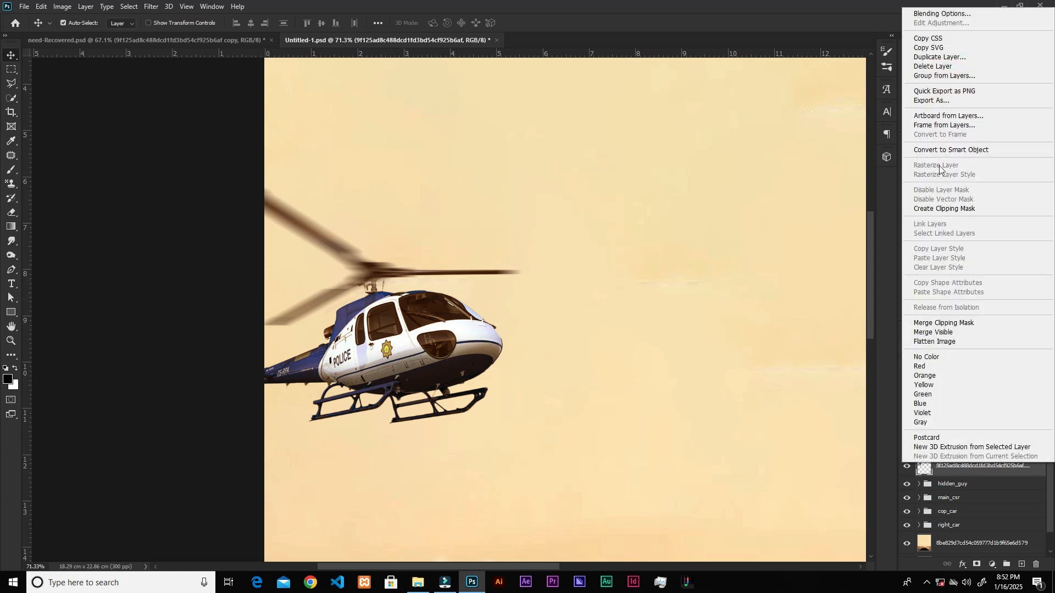
pyautogui.click(950, 149)
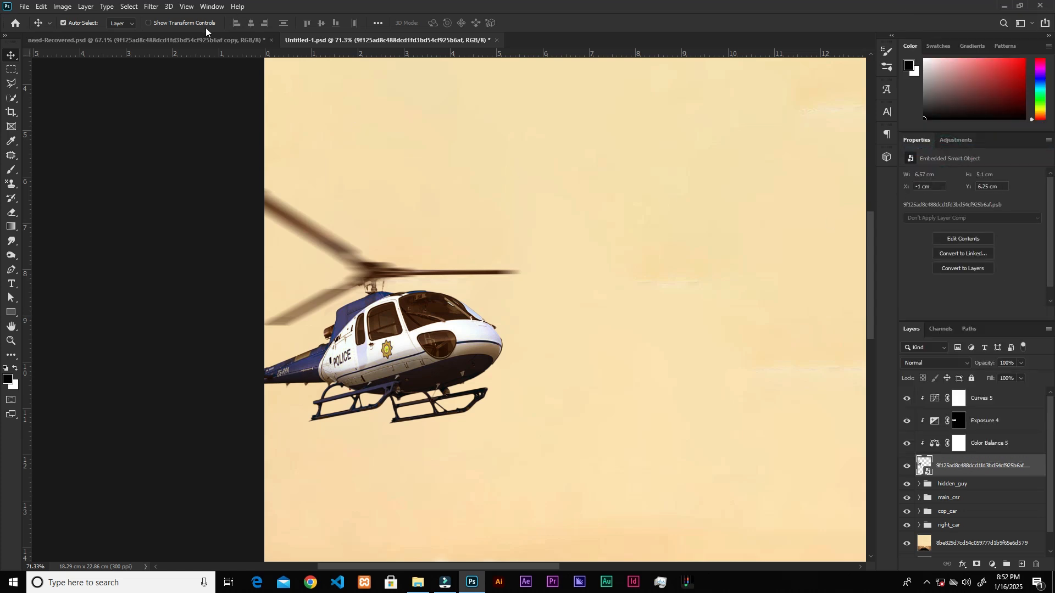
# Apply a Motion Blur filter to the police helicopter layer with an angle of -34° and a distance of 14 pixels.
pyautogui.click(147, 8)
pyautogui.click(159, 16)
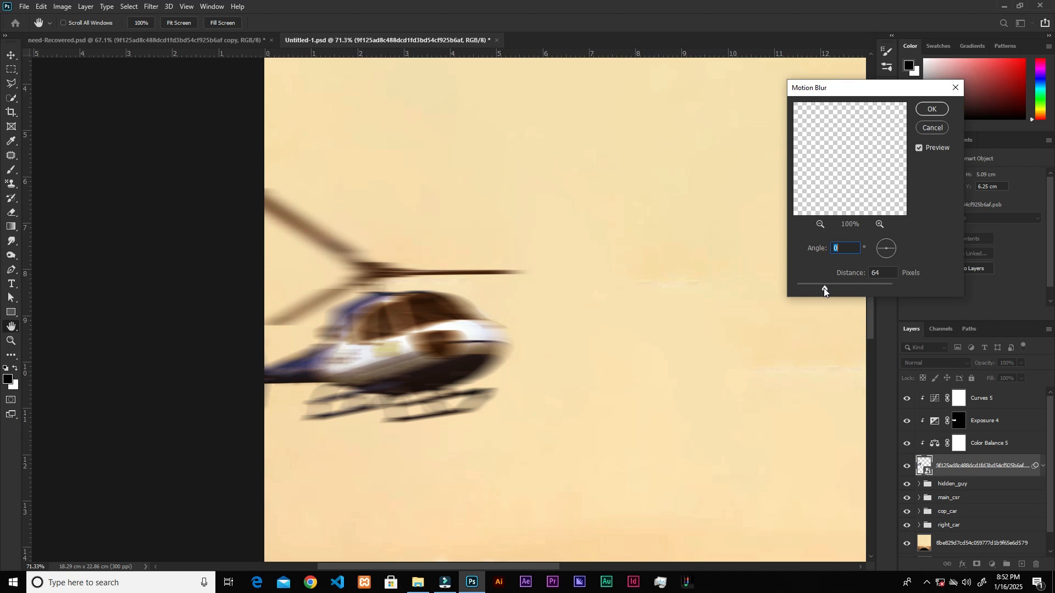
pyautogui.moveTo(823, 288); pyautogui.dragTo(812, 285)
pyautogui.click(883, 247)
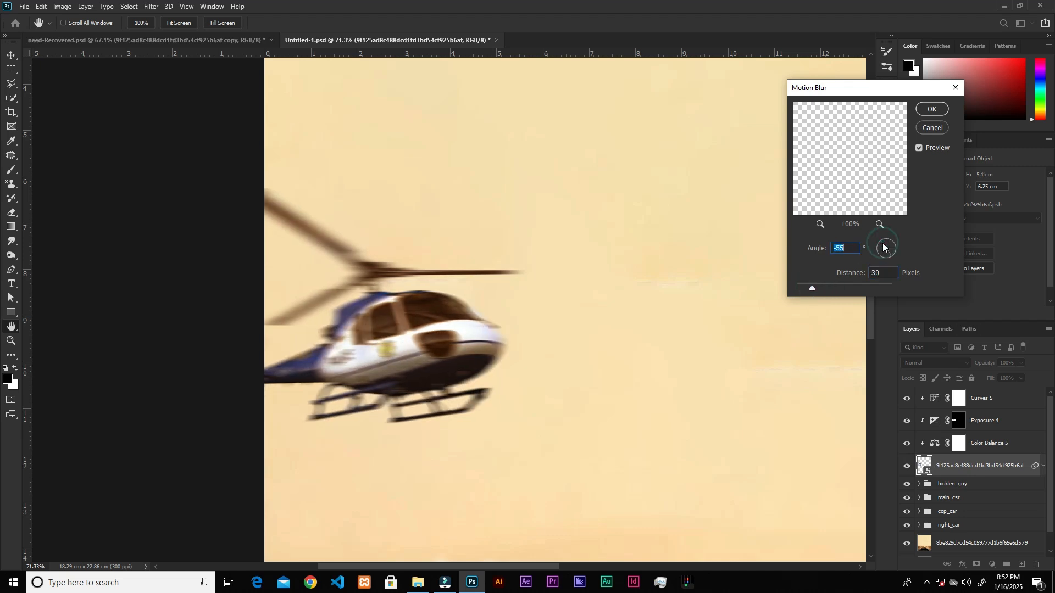
pyautogui.moveTo(885, 251); pyautogui.dragTo(877, 244)
pyautogui.moveTo(809, 286); pyautogui.dragTo(804, 287)
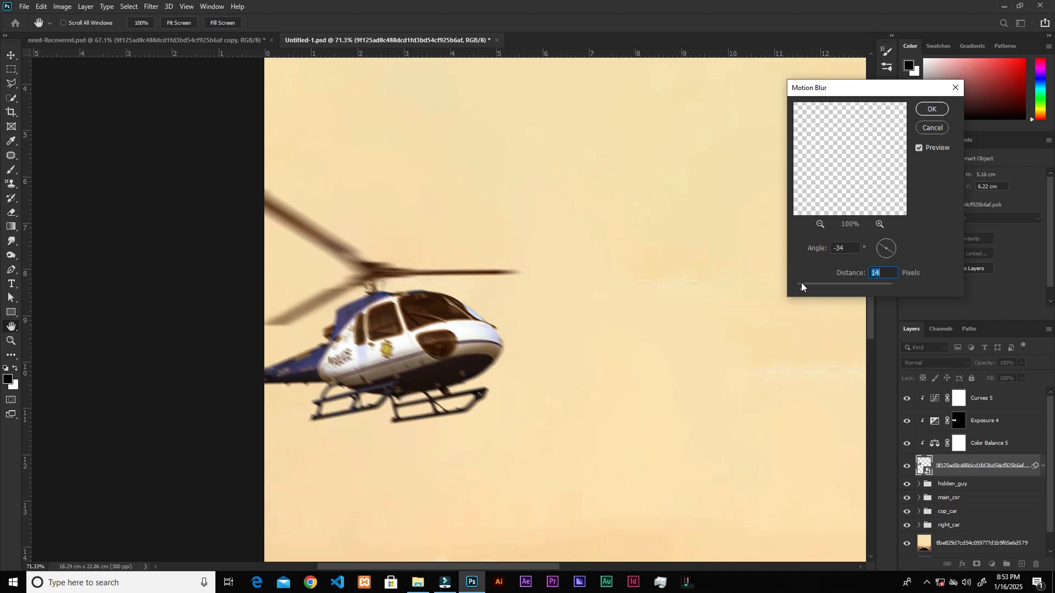
pyautogui.click(928, 110)
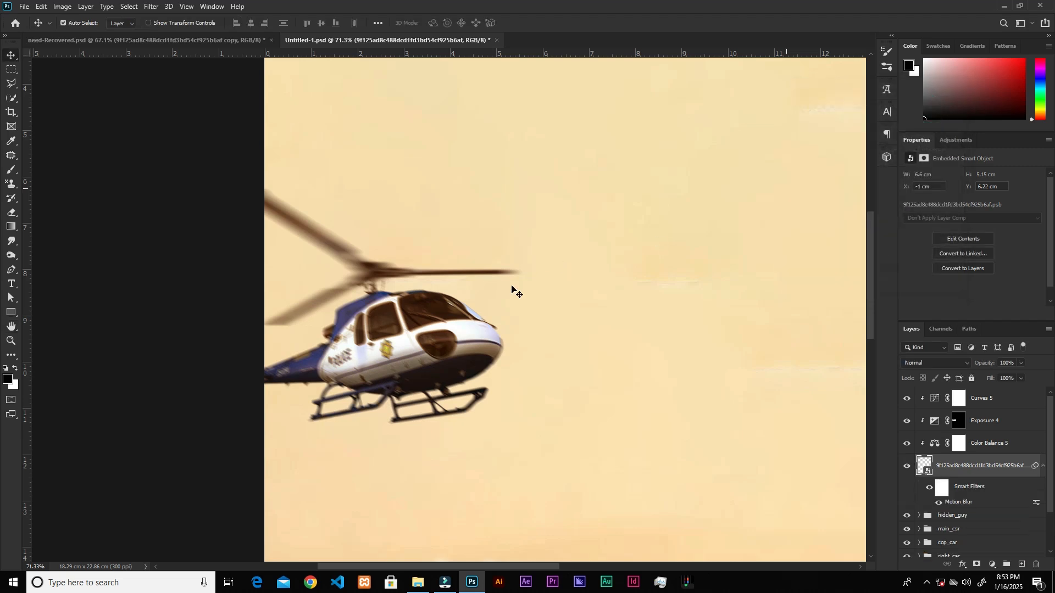
# Invert the helicopter's Motion Blur filter mask and paint white over the fuselage, tail and skids with a 150-pixel brush.
pyautogui.click(938, 493)
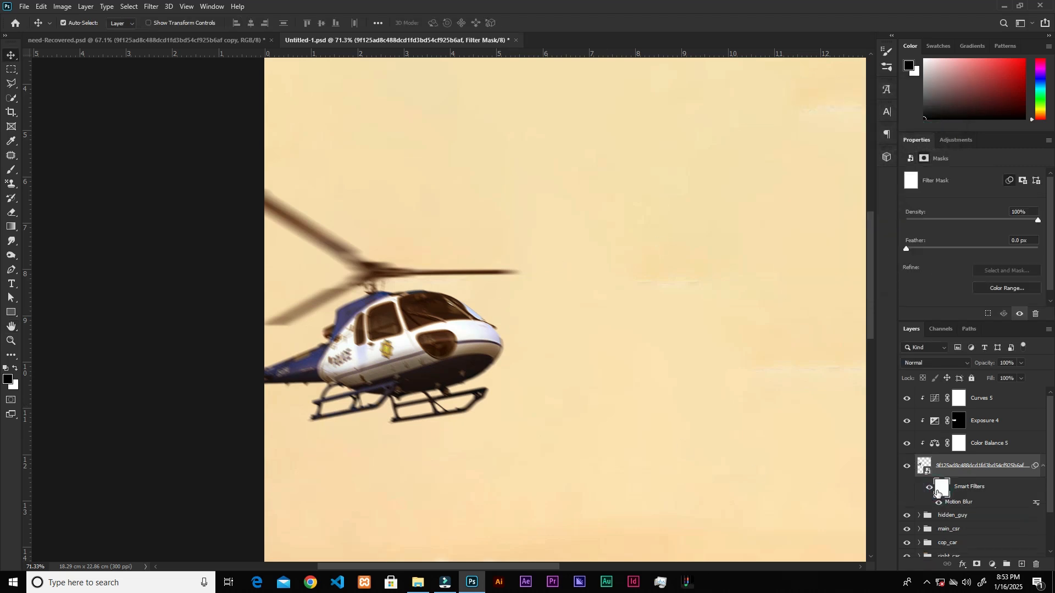
pyautogui.hotkey('ctrl', 'i')
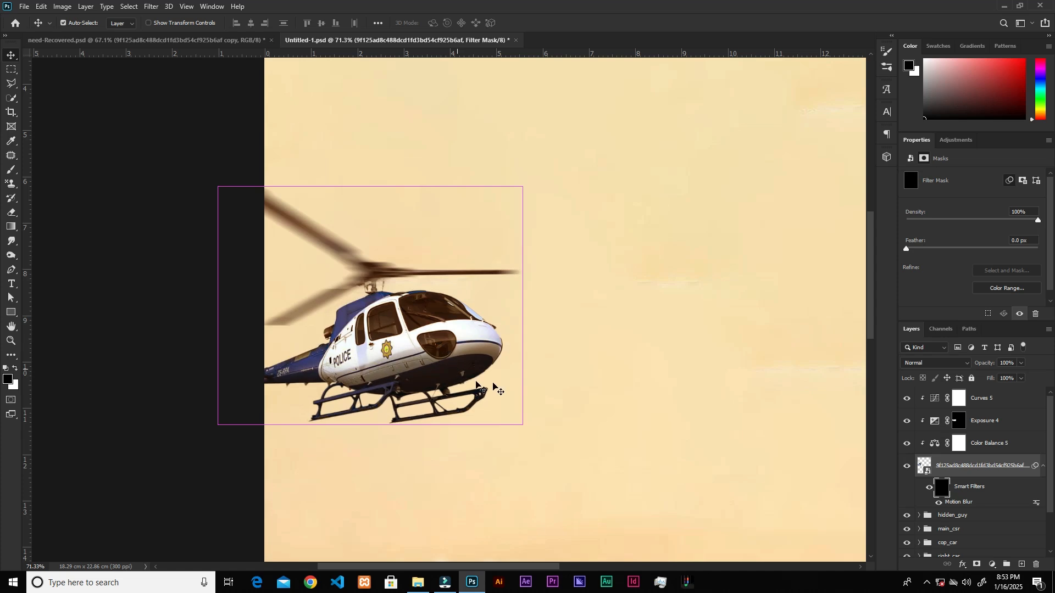
pyautogui.press('b')
pyautogui.press(']')
pyautogui.press(']')
pyautogui.press('x')
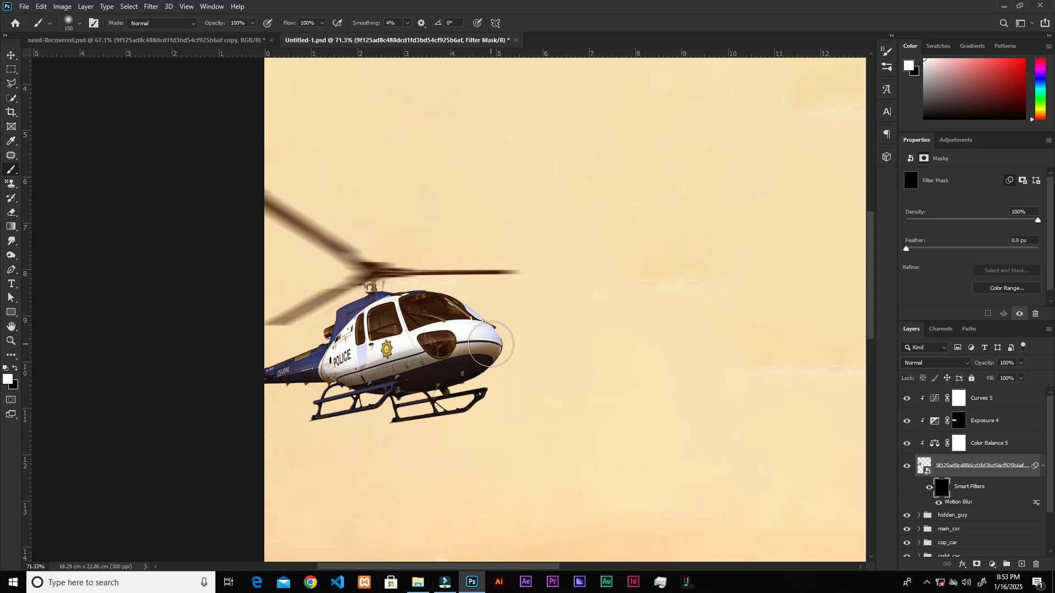
pyautogui.moveTo(471, 351)
pyautogui.mouseDown()
pyautogui.moveTo(497, 339)
pyautogui.moveTo(431, 307)
pyautogui.moveTo(409, 316)
pyautogui.moveTo(417, 321)
pyautogui.mouseUp()
pyautogui.moveTo(504, 366)
pyautogui.mouseDown()
pyautogui.moveTo(469, 398)
pyautogui.moveTo(414, 393)
pyautogui.moveTo(427, 388)
pyautogui.moveTo(319, 387)
pyautogui.mouseUp()
pyautogui.moveTo(249, 385)
pyautogui.mouseDown()
pyautogui.moveTo(326, 382)
pyautogui.moveTo(349, 364)
pyautogui.moveTo(338, 343)
pyautogui.moveTo(412, 333)
pyautogui.moveTo(466, 352)
pyautogui.moveTo(484, 346)
pyautogui.moveTo(489, 329)
pyautogui.moveTo(425, 302)
pyautogui.mouseUp()
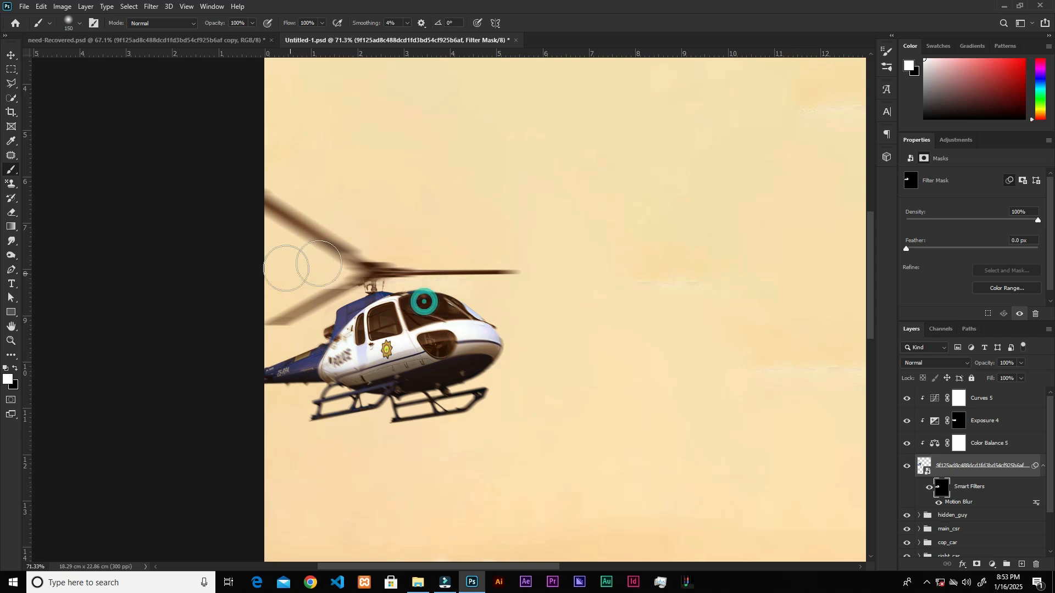
pyautogui.moveTo(254, 388); pyautogui.dragTo(266, 379)
pyautogui.moveTo(343, 406); pyautogui.dragTo(367, 408)
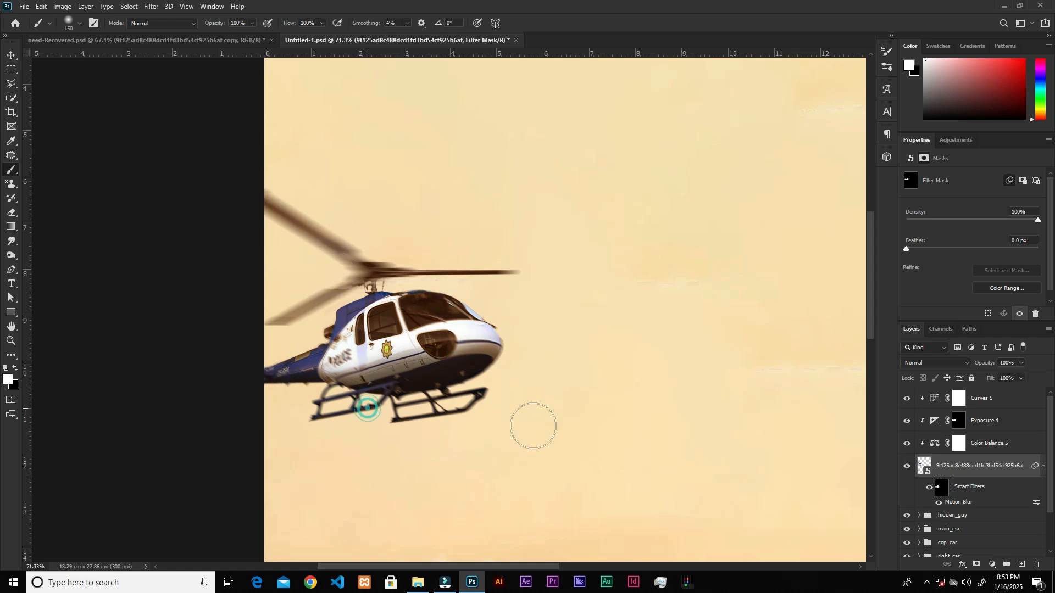
pyautogui.scroll(-6, 536, 407)
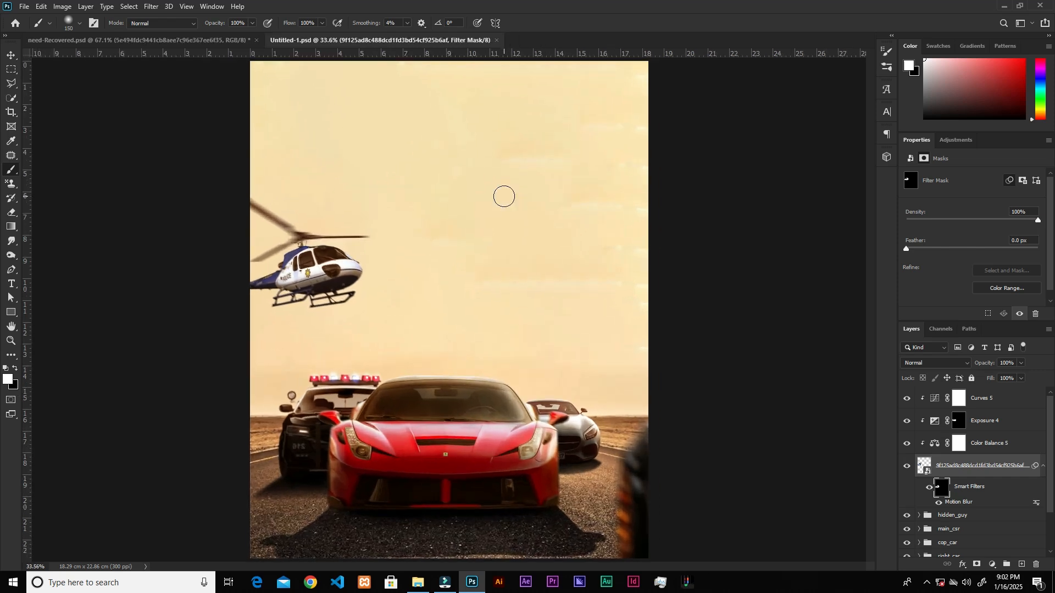
# Group the helicopter layer with its Curves, Exposure and Color Balance adjustments and name the group copter.
pyautogui.press('v')
pyautogui.click(1002, 403)
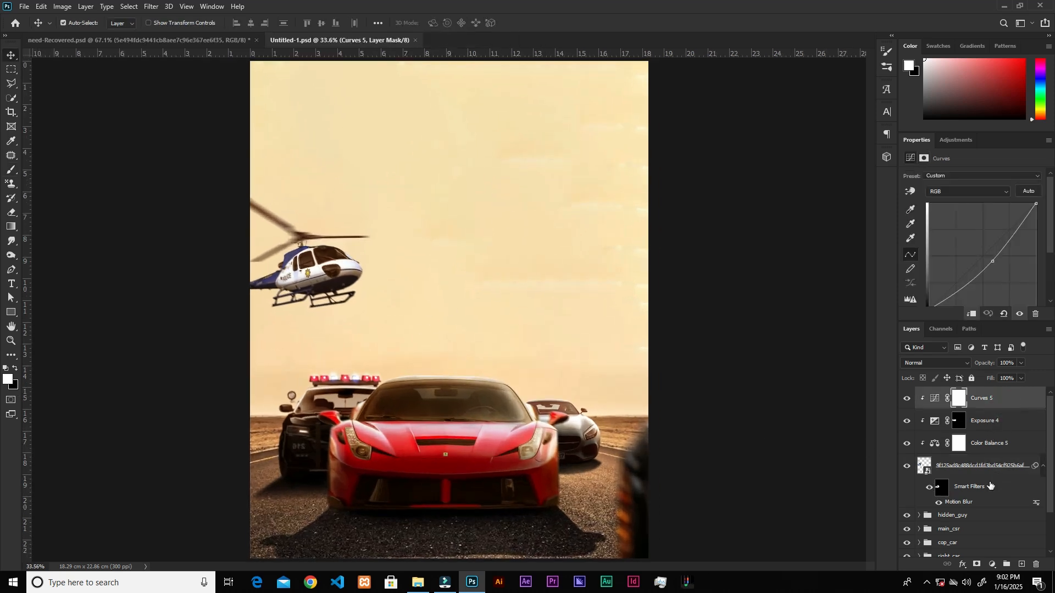
pyautogui.keyDown('shift'); pyautogui.click(984, 494); pyautogui.keyUp('shift')
pyautogui.click(1008, 566)
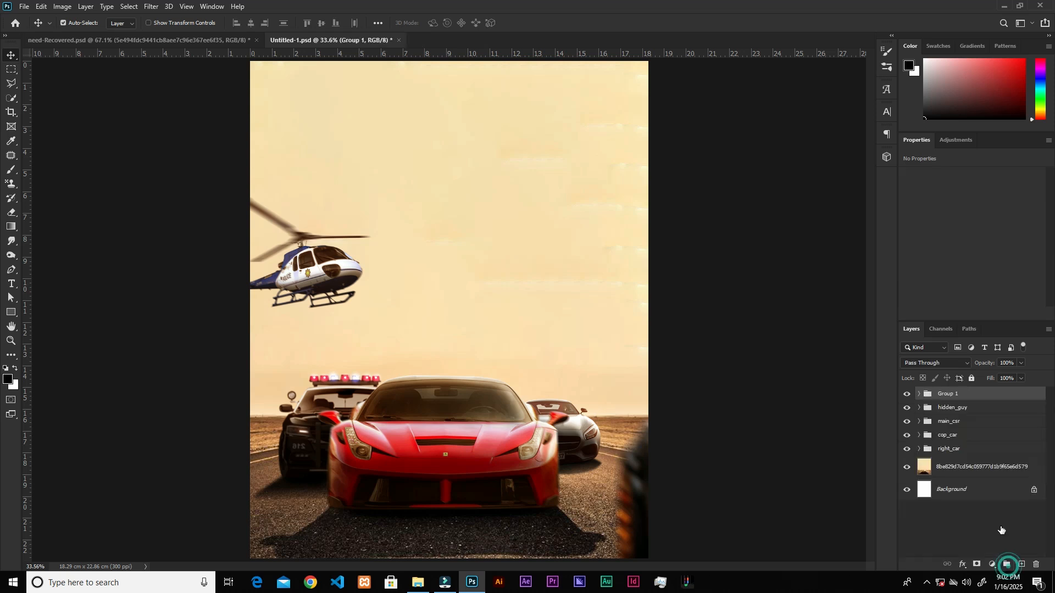
pyautogui.doubleClick(946, 399)
pyautogui.write('copter')
pyautogui.press('Return')
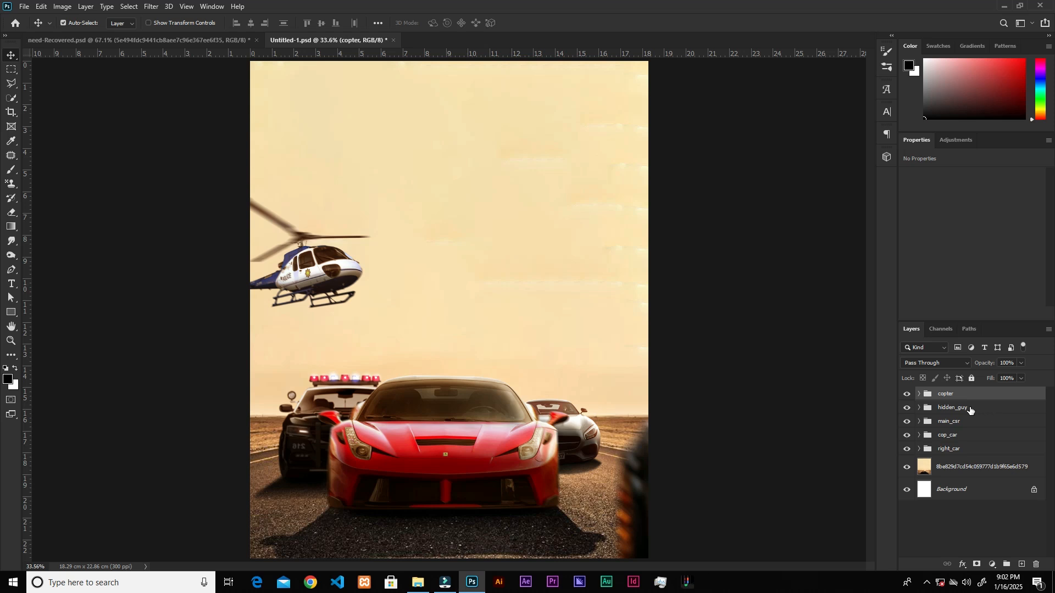
# Place the helicopter image 5e494fdc9441cb8aee7c96e367ee6f35.png from File Explorer, scaled to 10.81%, in the sky just above the red car.
pyautogui.click(418, 582)
pyautogui.moveTo(209, 108); pyautogui.dragTo(496, 428)
pyautogui.moveTo(648, 62); pyautogui.dragTo(457, 220)
pyautogui.moveTo(452, 314); pyautogui.dragTo(488, 343)
pyautogui.moveTo(532, 281); pyautogui.dragTo(502, 302)
pyautogui.moveTo(495, 341); pyautogui.dragTo(485, 339)
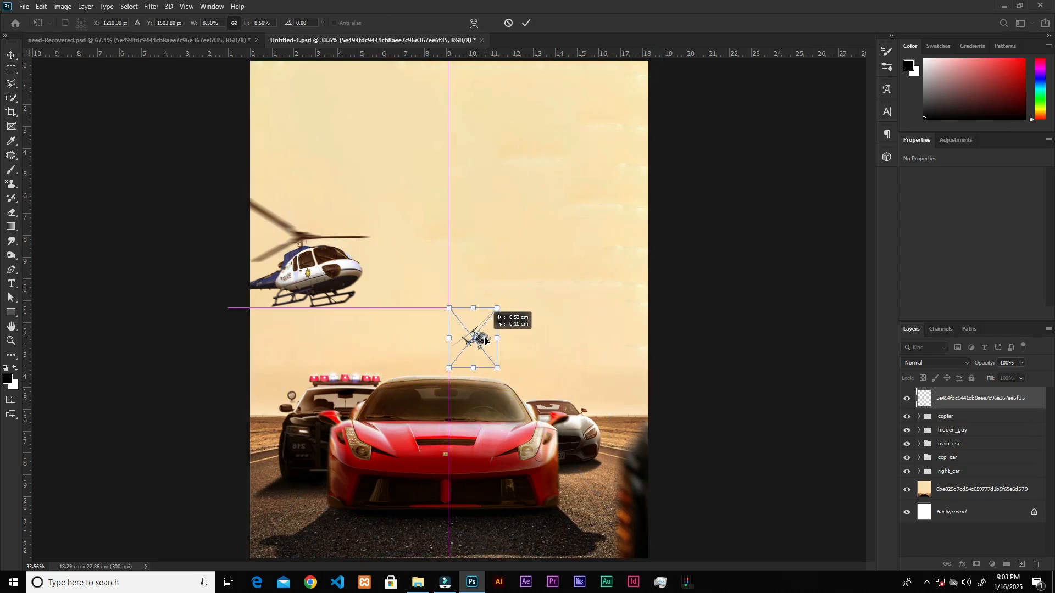
pyautogui.click(527, 23)
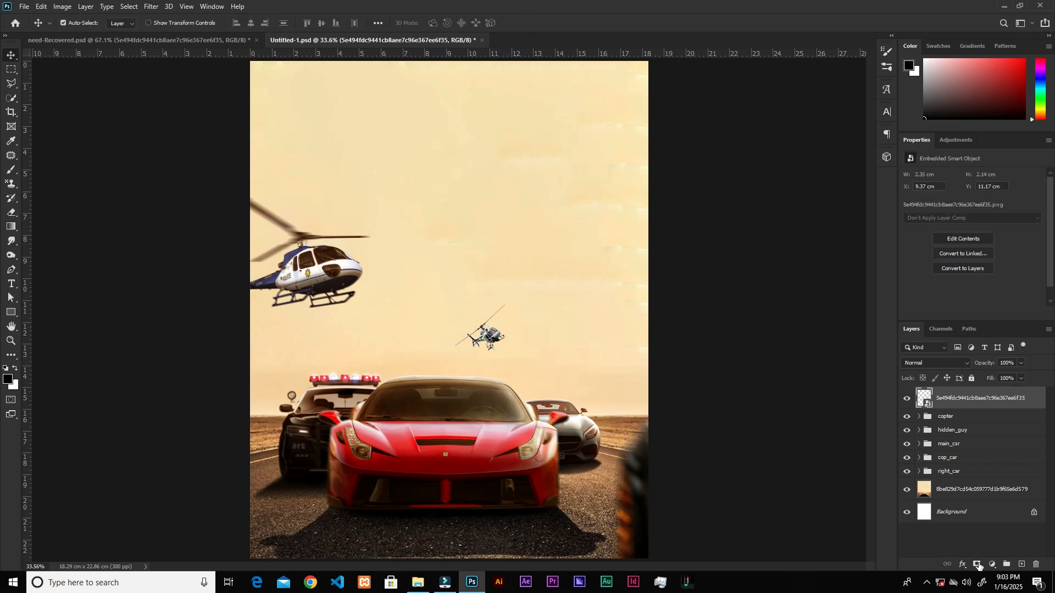
# Clip a Color Balance adjustment to the small helicopter with midtones at +63 red and -58 yellow.
pyautogui.click(994, 567)
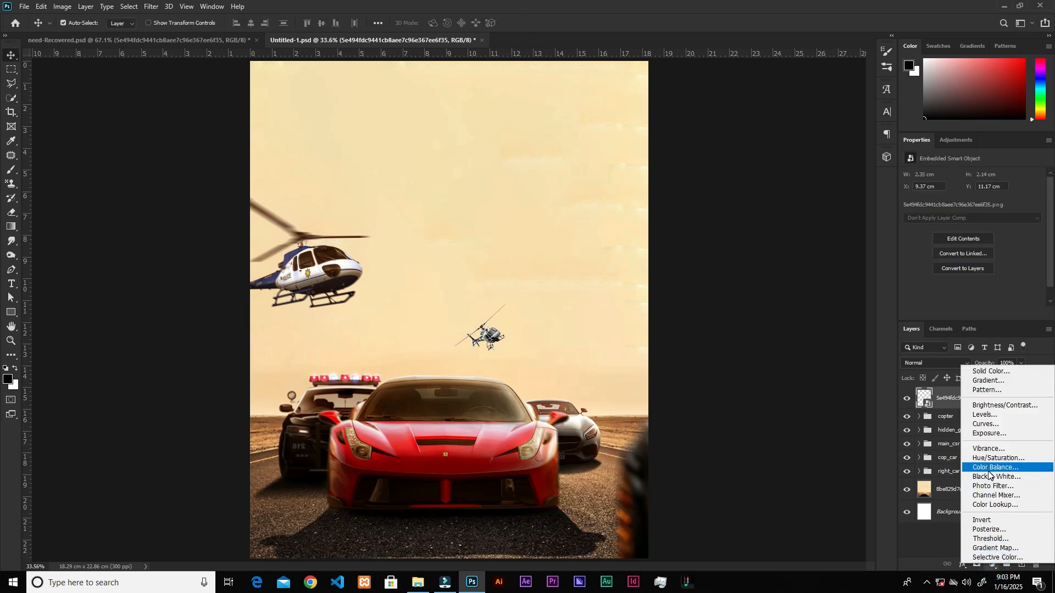
pyautogui.click(971, 464)
pyautogui.click(971, 314)
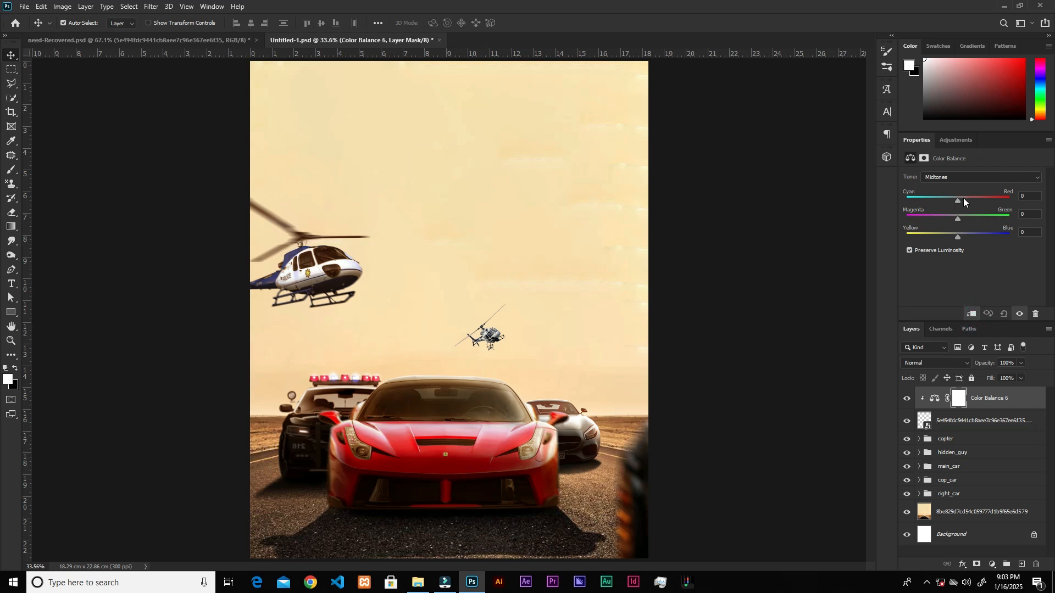
pyautogui.moveTo(959, 203); pyautogui.dragTo(989, 203)
pyautogui.moveTo(957, 236); pyautogui.dragTo(939, 242)
# Clip a Curves adjustment to the small helicopter and pull the curve's midpoint down to darken it.
pyautogui.click(989, 566)
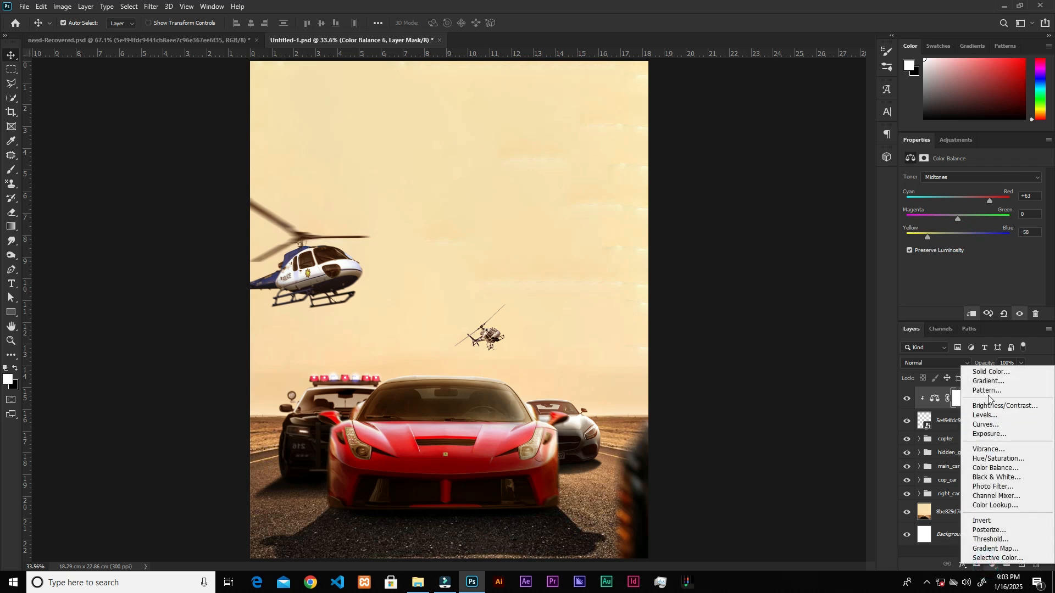
pyautogui.click(986, 424)
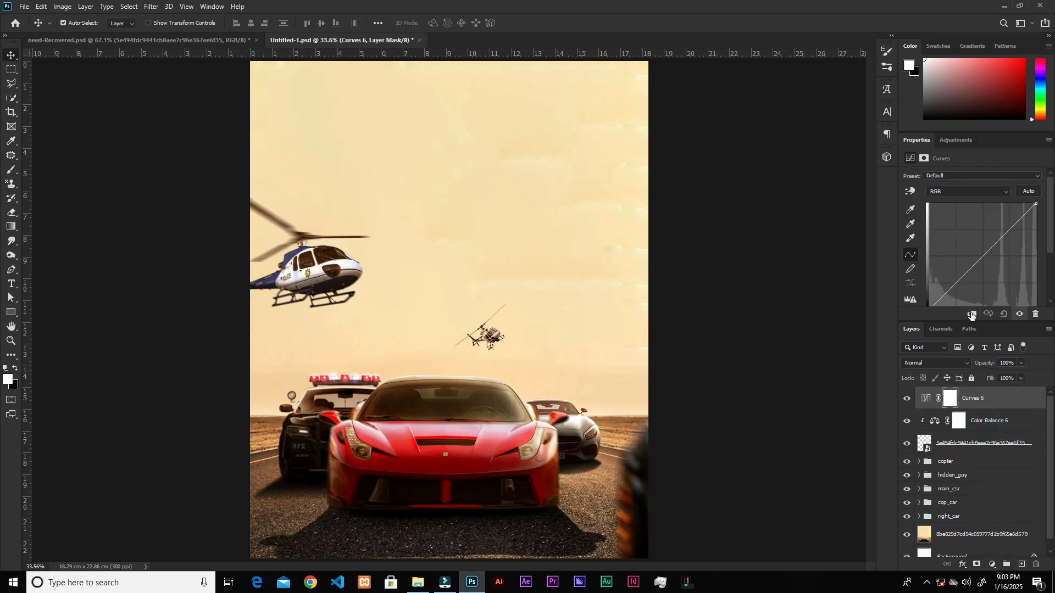
pyautogui.moveTo(983, 255); pyautogui.dragTo(1001, 272)
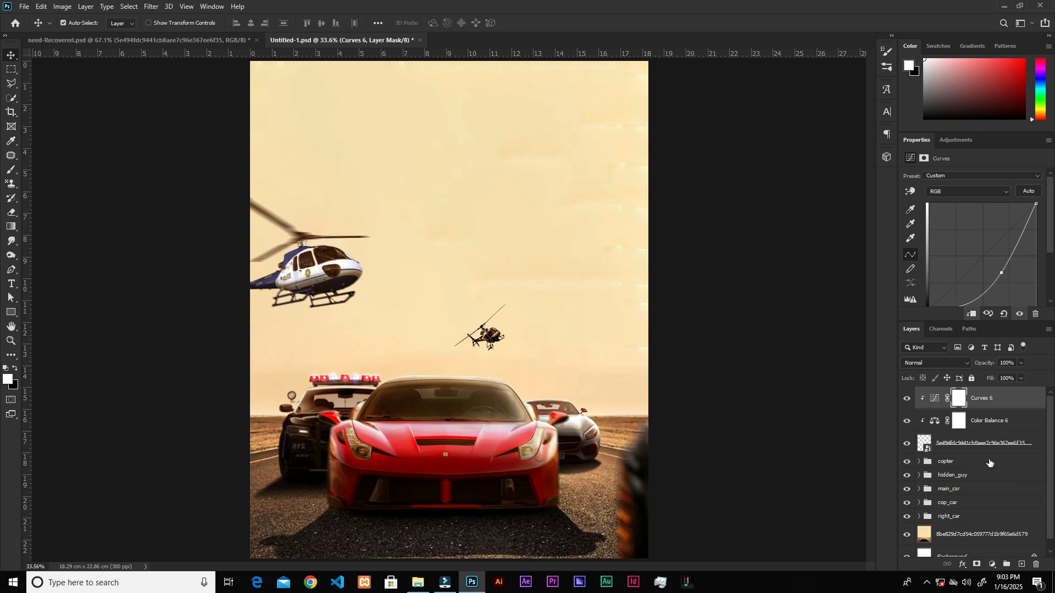
# Apply a slight Gaussian Blur smart filter to the small helicopter layer.
pyautogui.click(984, 444)
pyautogui.click(907, 444)
pyautogui.click(907, 444)
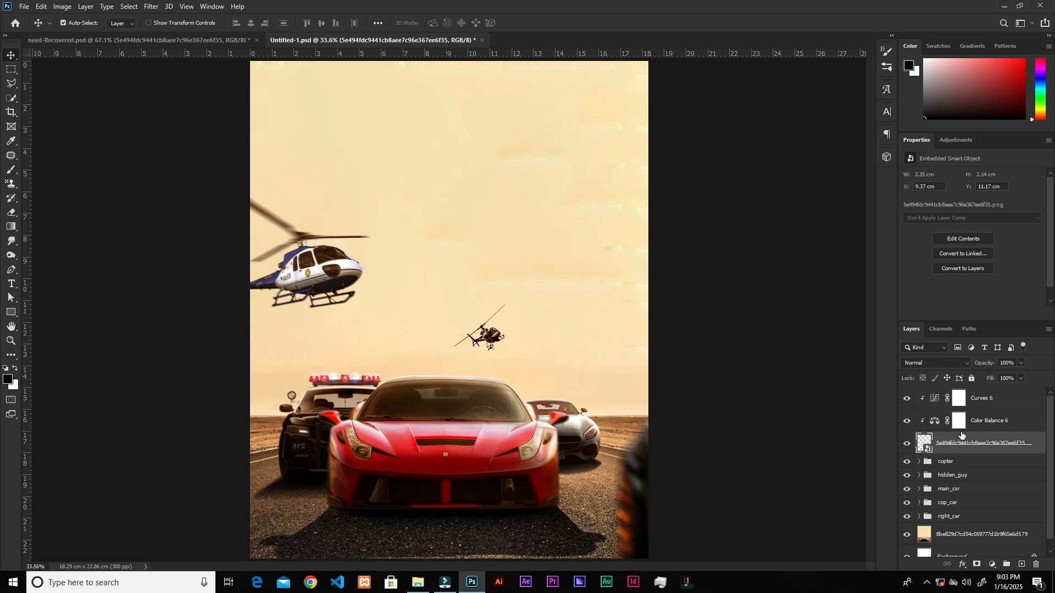
pyautogui.click(152, 6)
pyautogui.moveTo(156, 131)
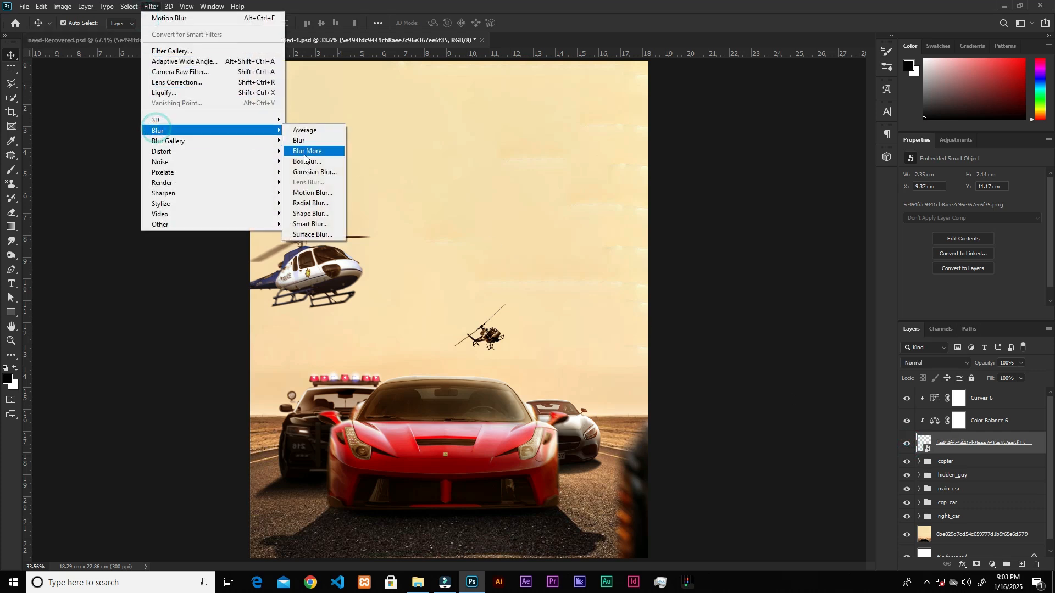
pyautogui.click(303, 173)
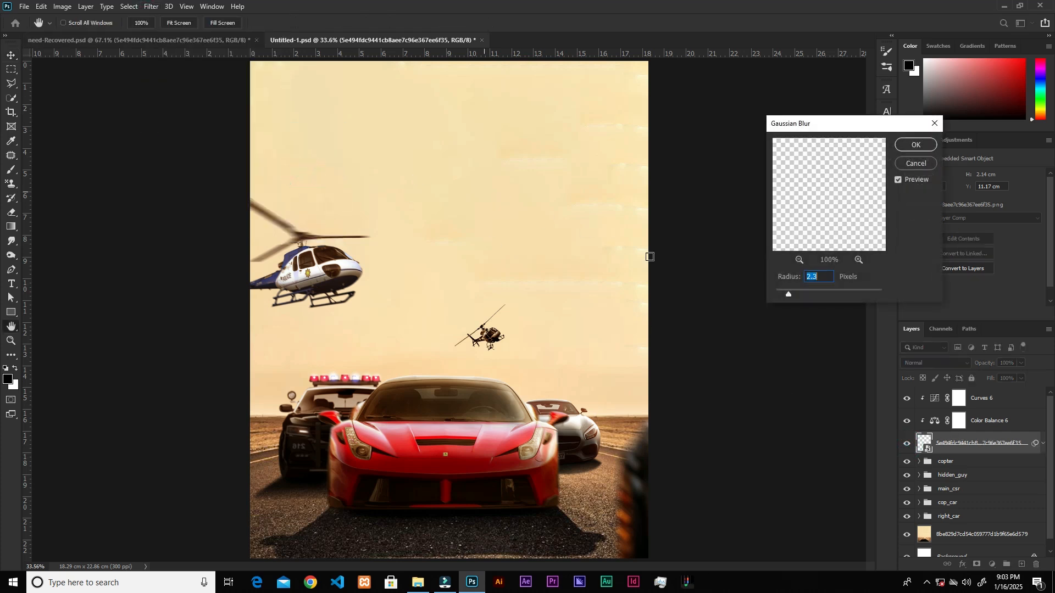
pyautogui.moveTo(789, 298); pyautogui.dragTo(784, 296)
pyautogui.click(783, 297)
pyautogui.click(913, 147)
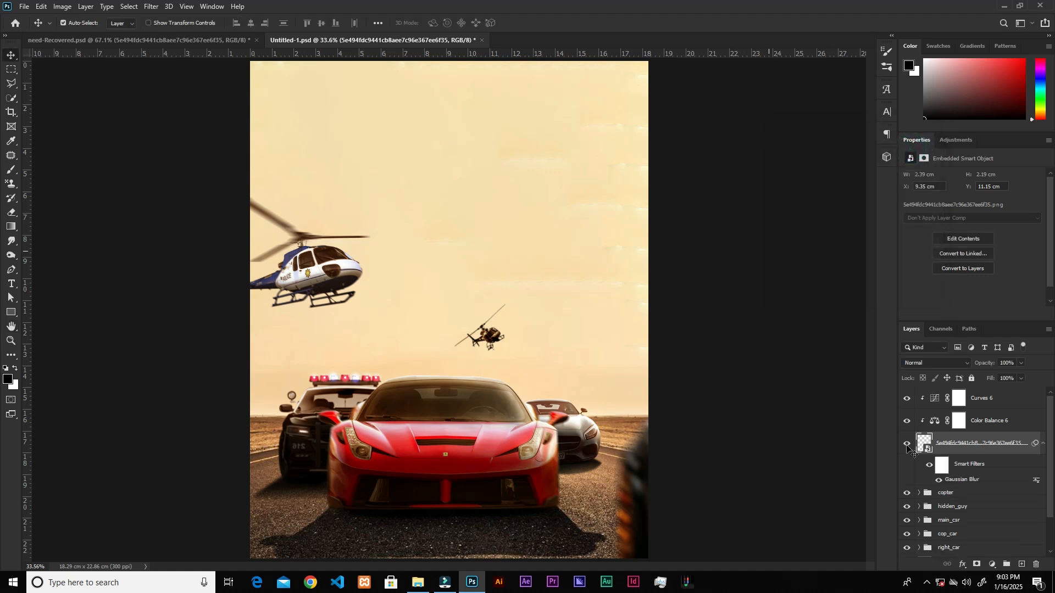
# Group the small helicopter layer with its Curves and Color Balance adjustments and name the group copter2.
pyautogui.click(994, 406)
pyautogui.keyDown('shift'); pyautogui.click(977, 472); pyautogui.keyUp('shift')
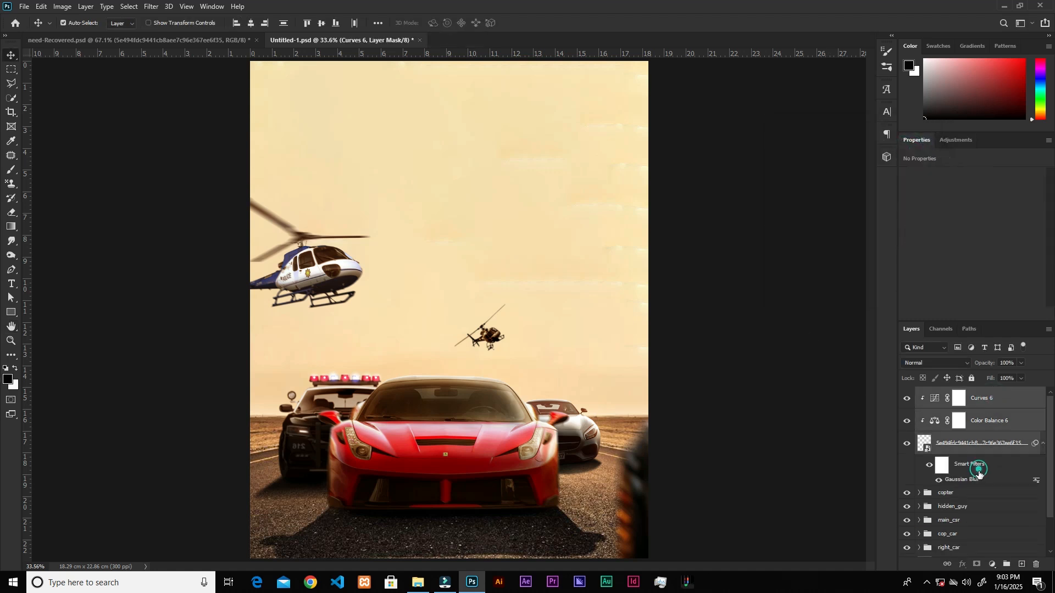
pyautogui.click(1008, 564)
pyautogui.doubleClick(946, 396)
pyautogui.write('copter')
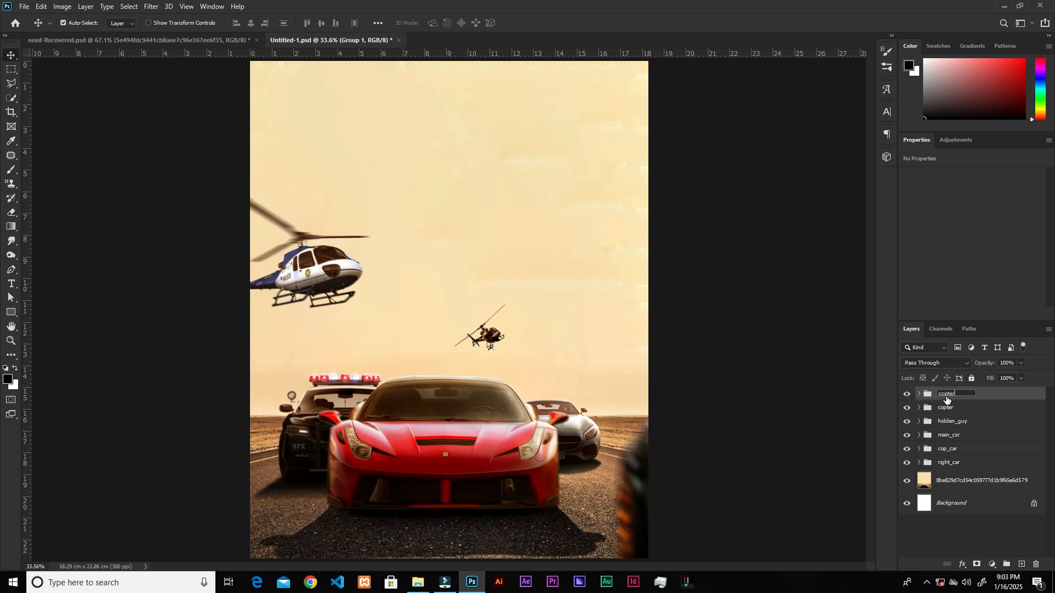
pyautogui.write('2')
pyautogui.press('Return')
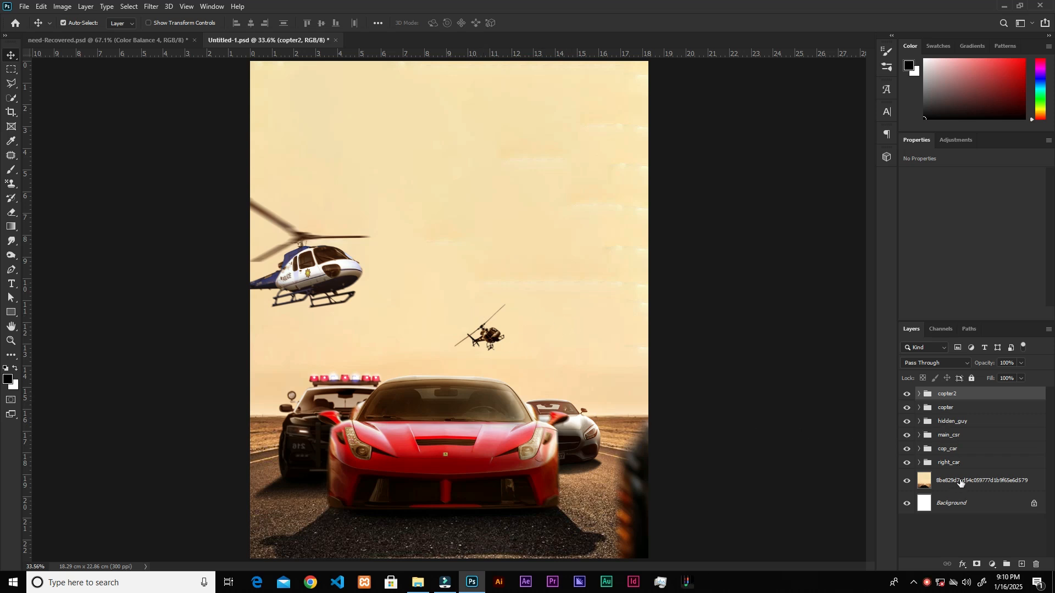
# Convert the desert road background image layer for smart filters.
pyautogui.click(961, 483)
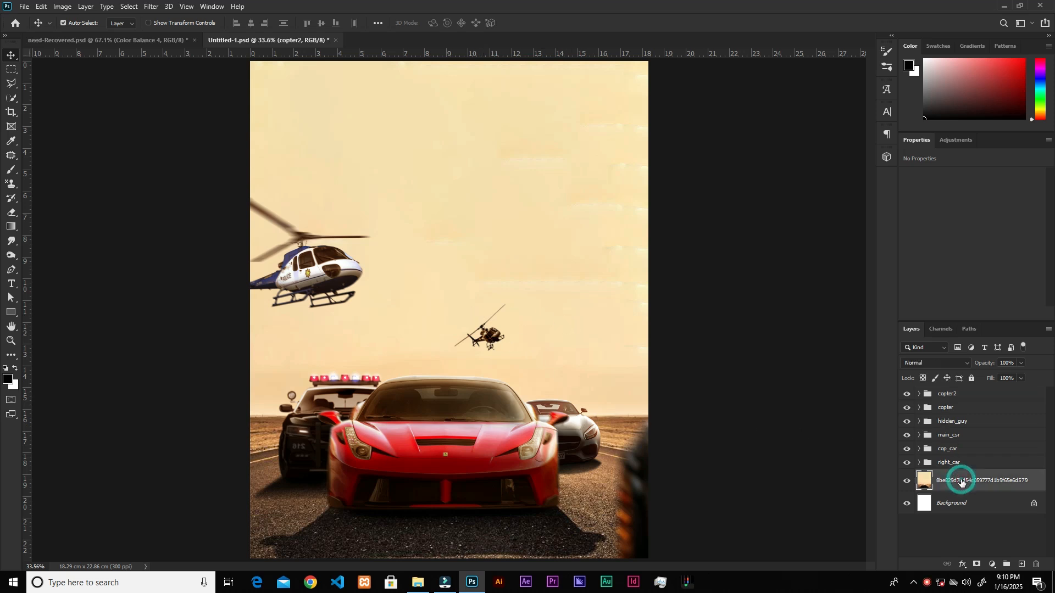
pyautogui.click(152, 7)
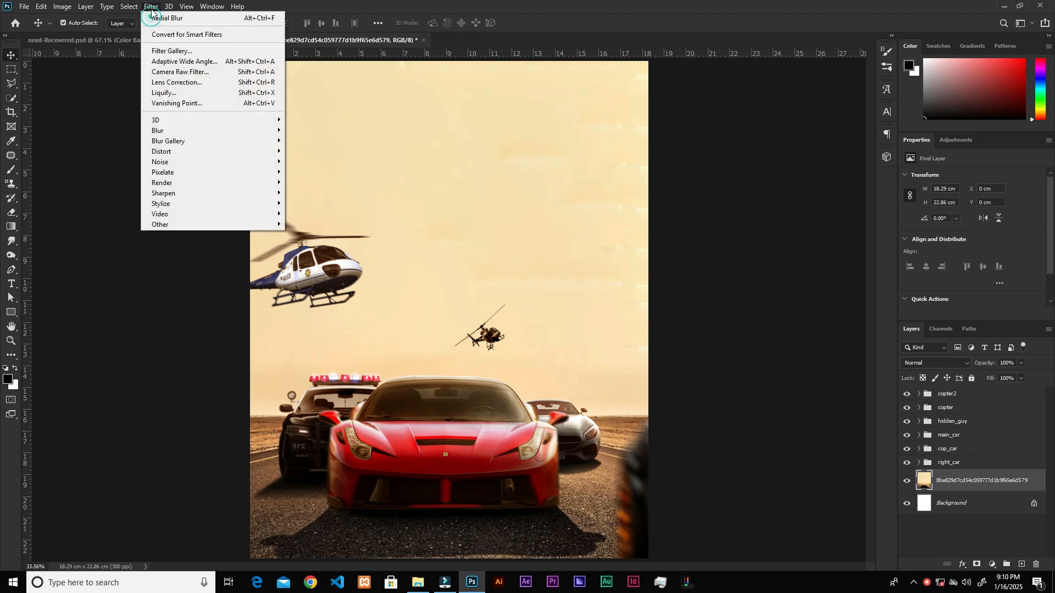
pyautogui.click(173, 35)
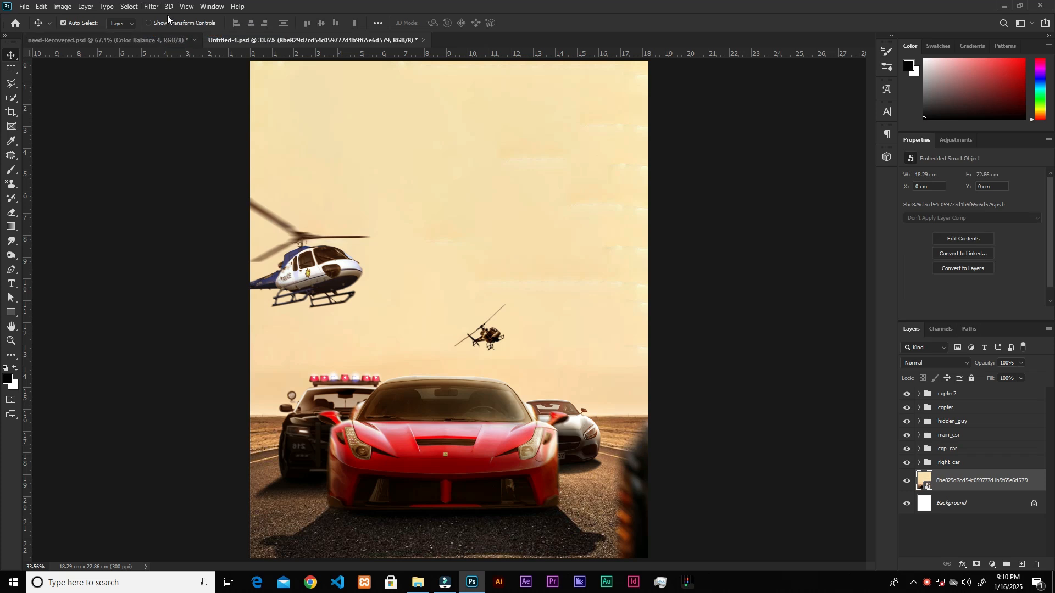
# Apply a Radial Blur to the desert road layer with amount 3, the Zoom method and Best quality.
pyautogui.click(152, 6)
pyautogui.click(158, 130)
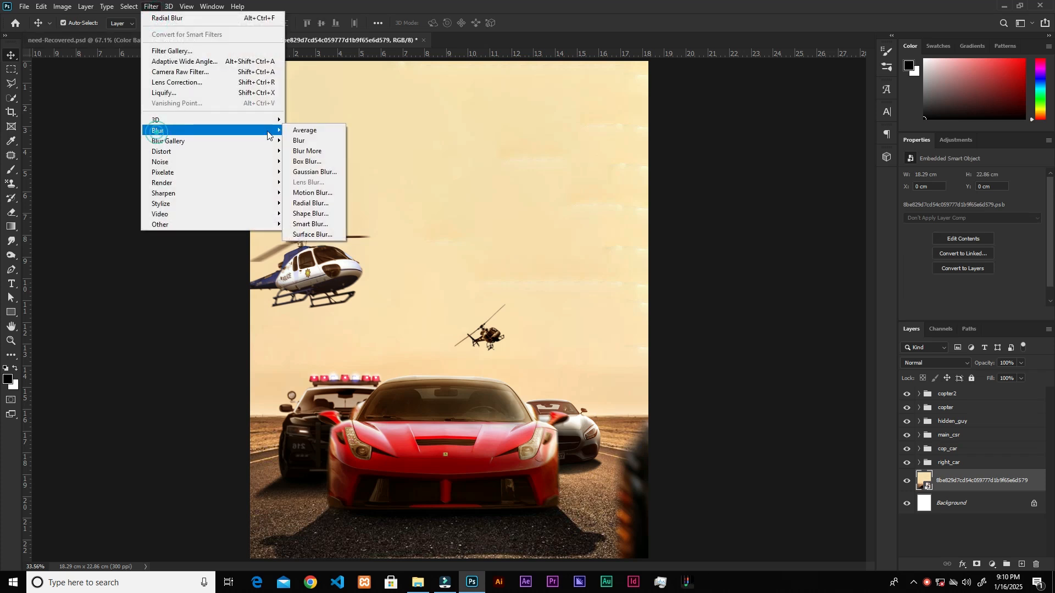
pyautogui.click(312, 203)
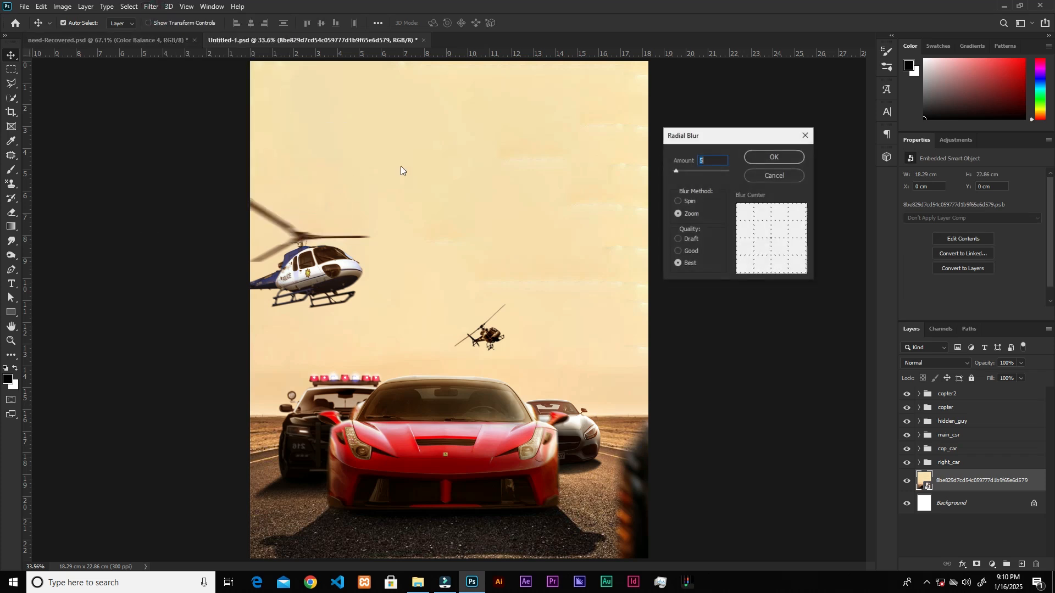
pyautogui.click(679, 201)
pyautogui.click(679, 215)
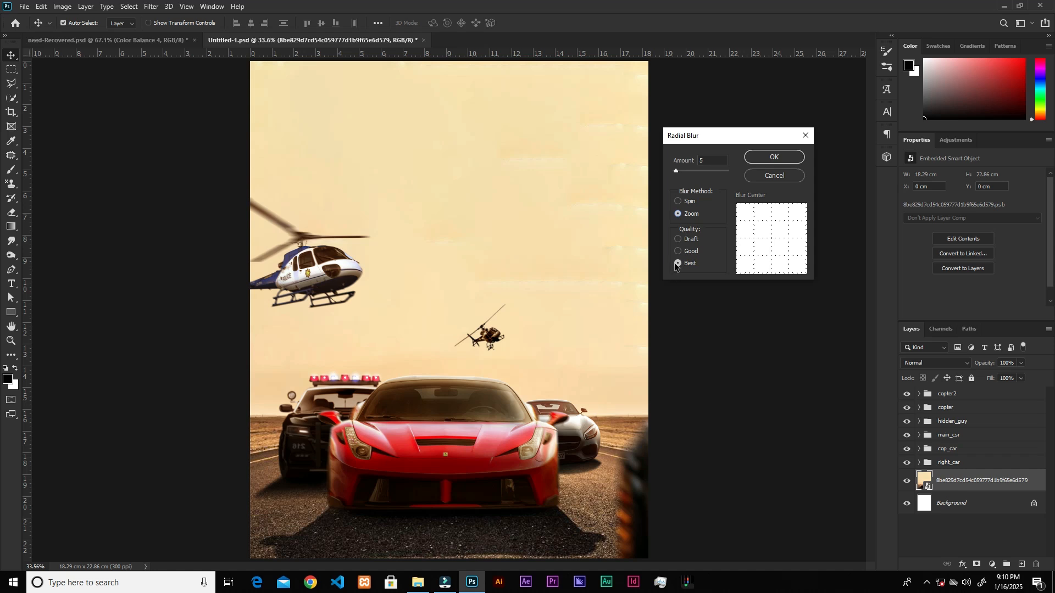
pyautogui.doubleClick(713, 160)
pyautogui.click(703, 161)
pyautogui.write('3')
pyautogui.click(770, 159)
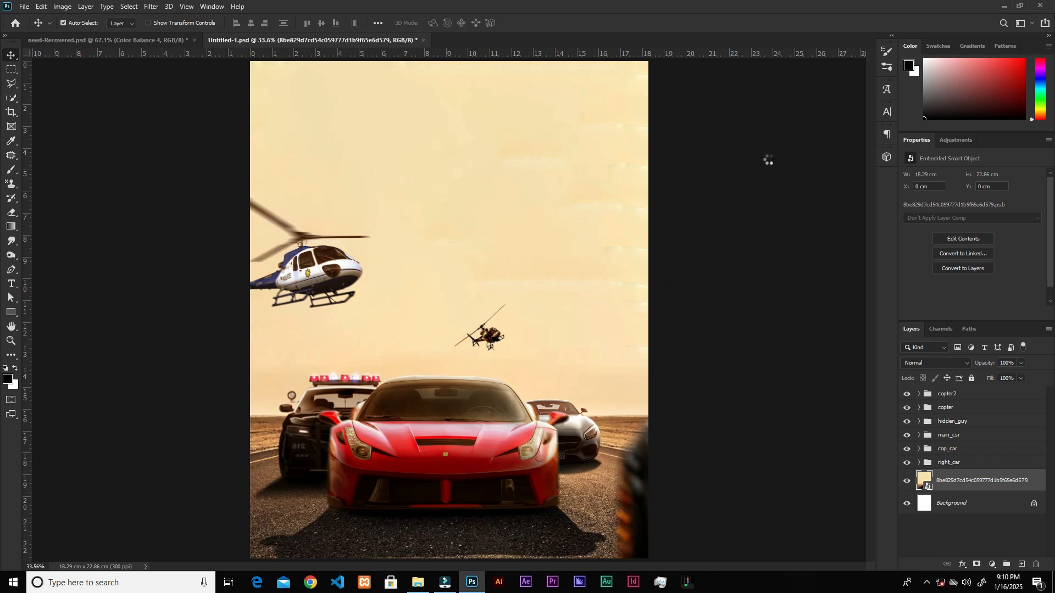
pyautogui.scroll(5, 426, 550)
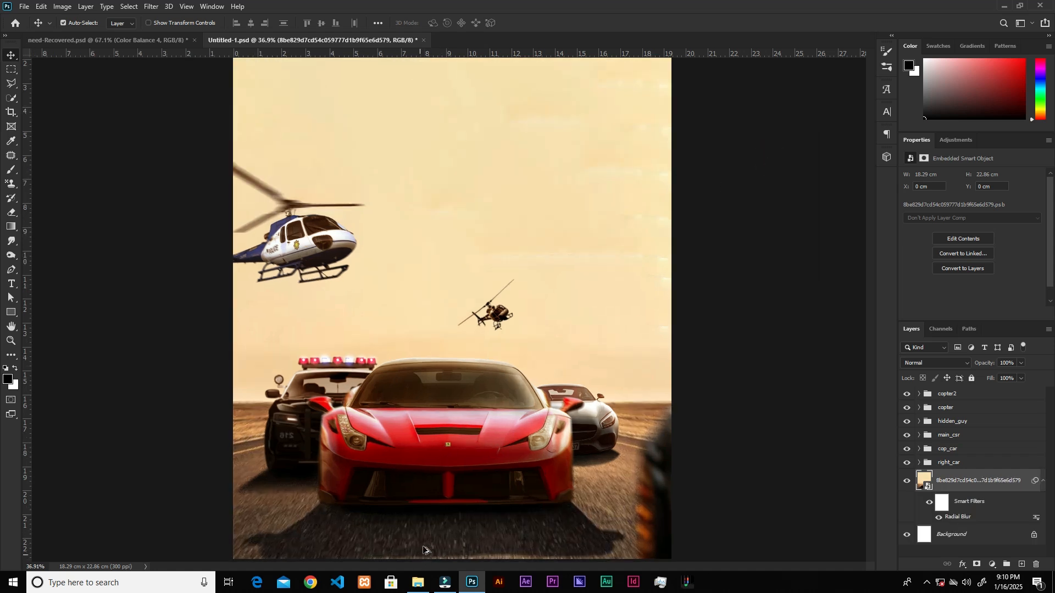
pyautogui.scroll(-1, 360, 477)
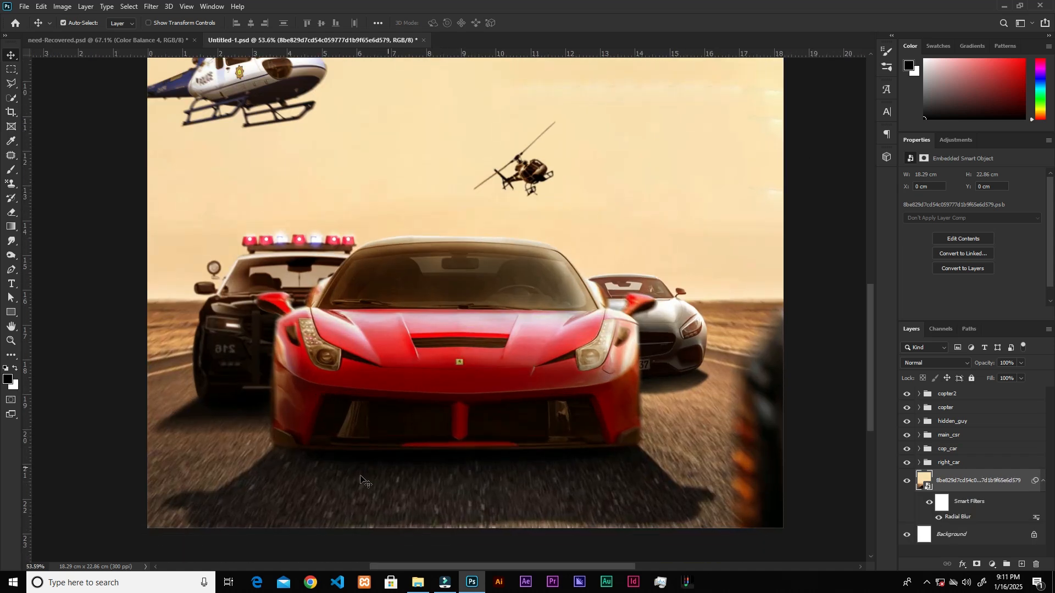
# Add a Color Balance adjustment above the desert road layer and shift its midtones slightly toward red.
pyautogui.click(929, 504)
pyautogui.click(929, 503)
pyautogui.scroll(-3, 497, 350)
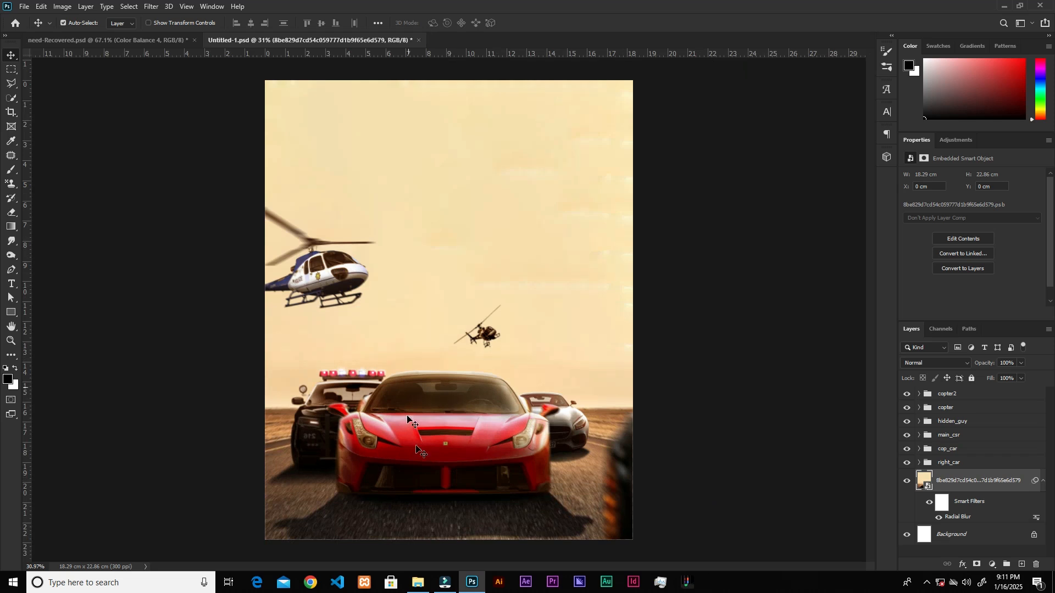
pyautogui.click(989, 565)
pyautogui.click(994, 473)
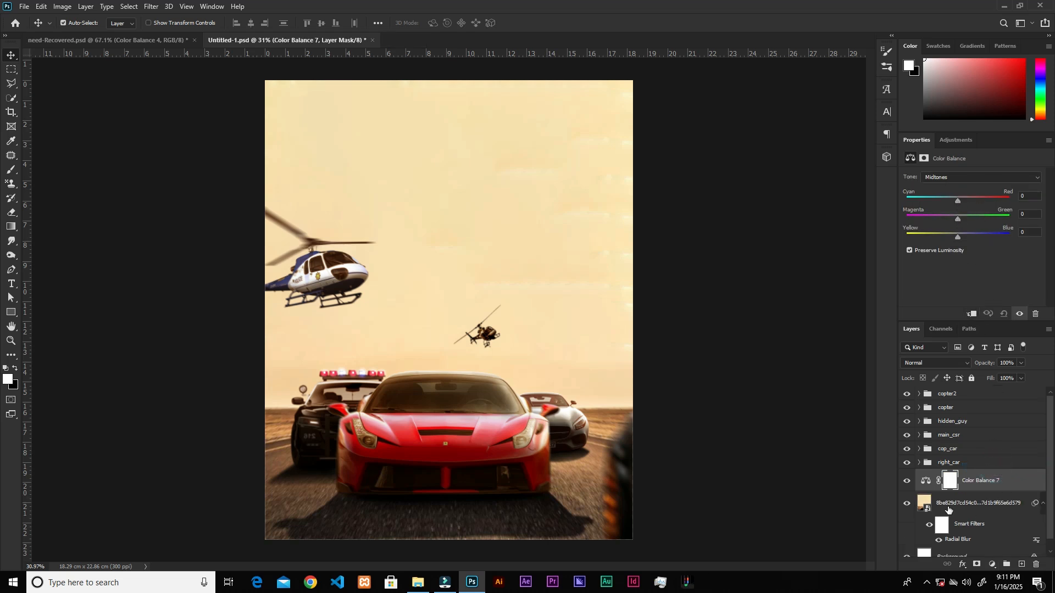
pyautogui.moveTo(957, 200); pyautogui.dragTo(961, 200)
# Place the palm-lined road image from the needfor folder above the new Color Balance layer, beneath the car groups.
pyautogui.click(418, 584)
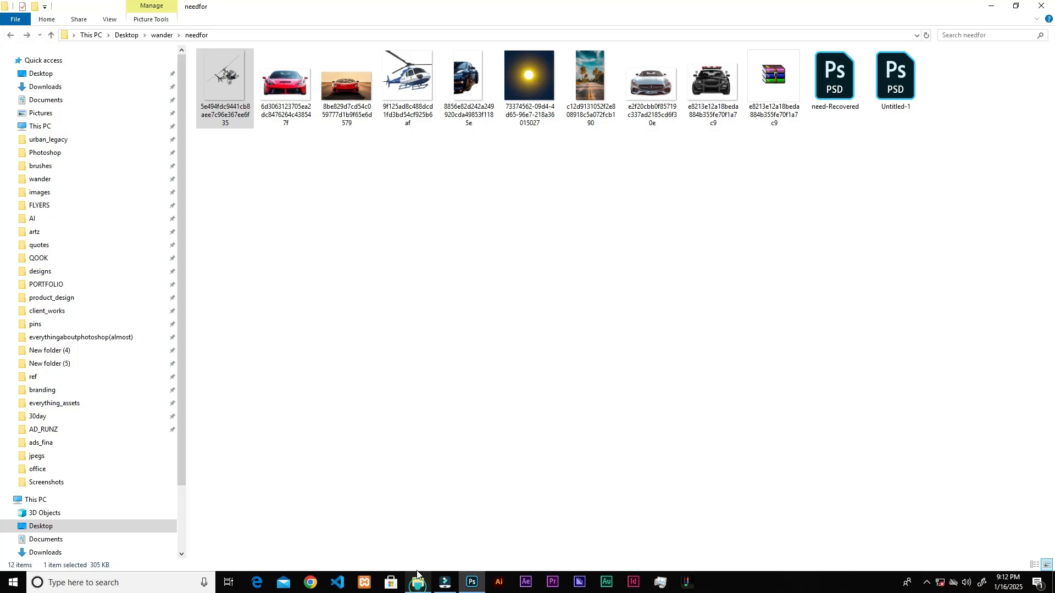
pyautogui.moveTo(590, 77); pyautogui.dragTo(633, 310)
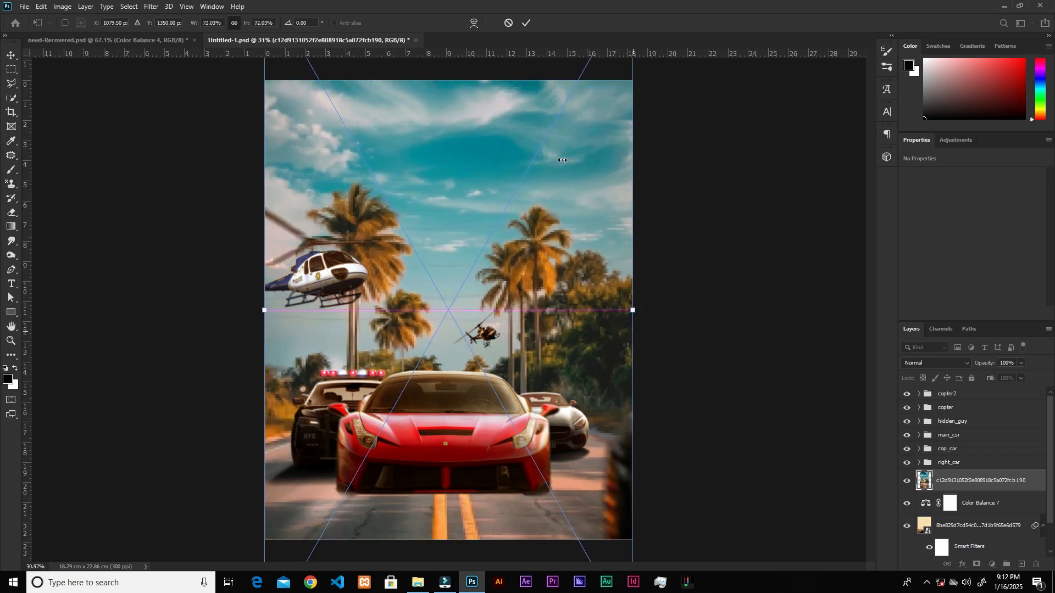
pyautogui.click(526, 23)
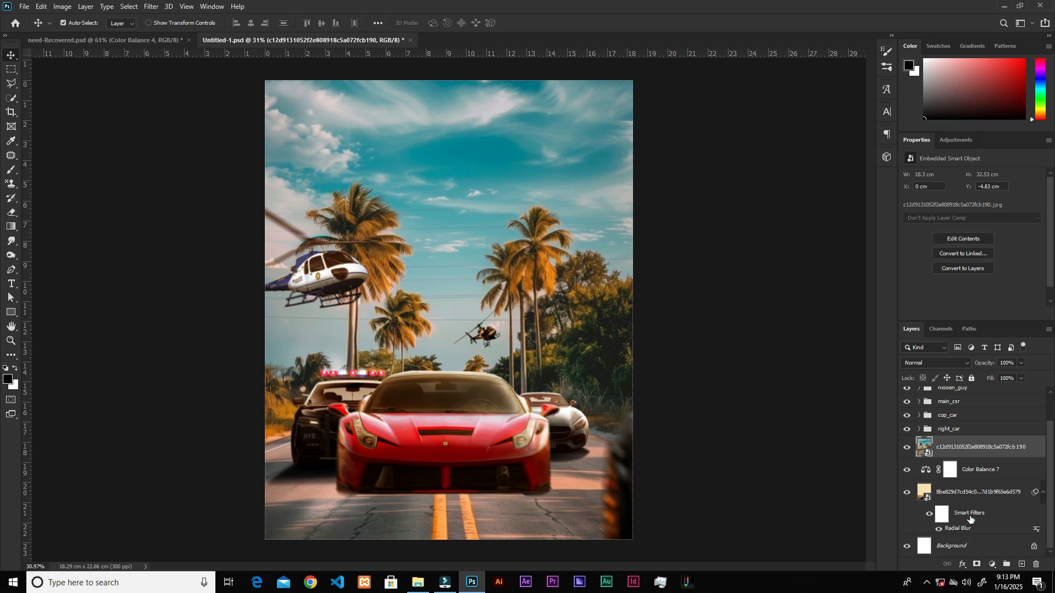
# Add a layer mask to the palm road image and paint out its foreground road with a soft black brush at size 600.
pyautogui.click(978, 564)
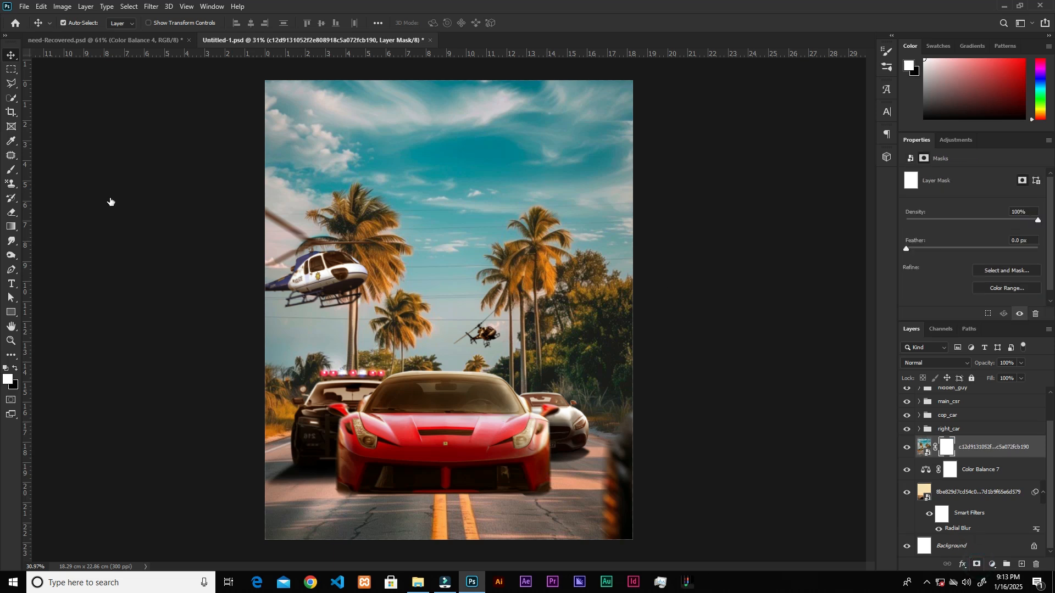
pyautogui.click(15, 172)
pyautogui.press('x')
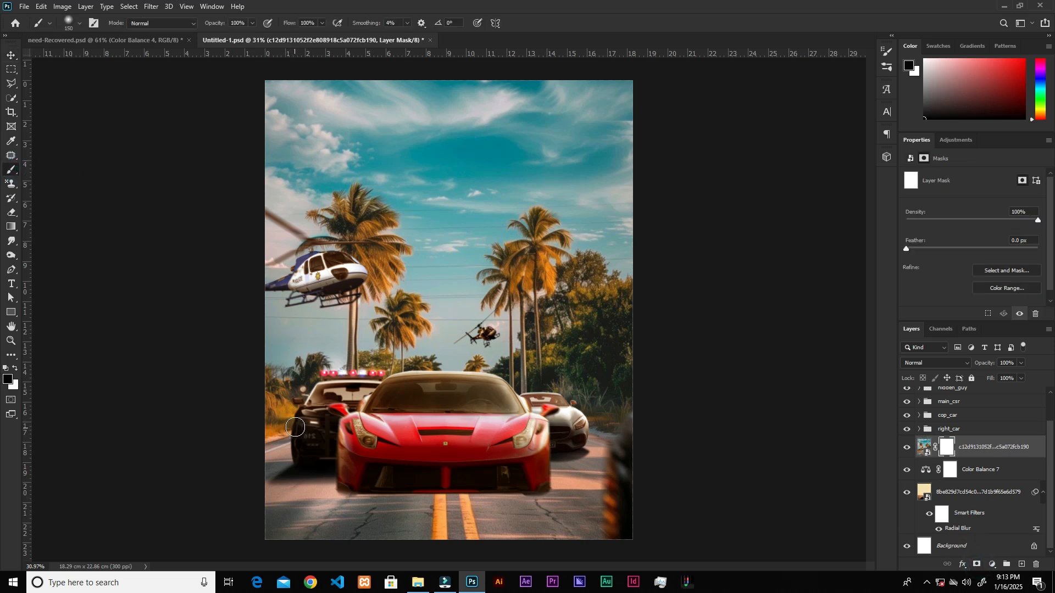
pyautogui.press(']')
pyautogui.press(']')
pyautogui.press(']')
pyautogui.press(']')
pyautogui.press(']')
pyautogui.press(']')
pyautogui.press(']')
pyautogui.moveTo(610, 517)
pyautogui.mouseDown()
pyautogui.moveTo(513, 506)
pyautogui.moveTo(355, 518)
pyautogui.moveTo(321, 536)
pyautogui.moveTo(405, 501)
pyautogui.mouseUp()
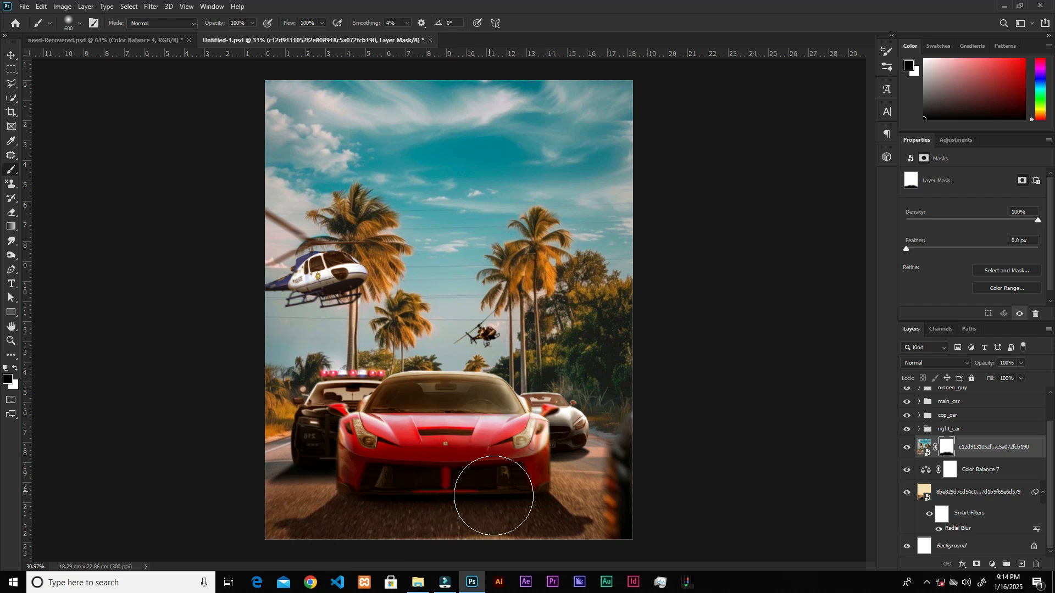
# Set the brush flow to 40% and softly mask the palm image's road beside the police and silver cars to blend with the desert road.
pyautogui.click(322, 22)
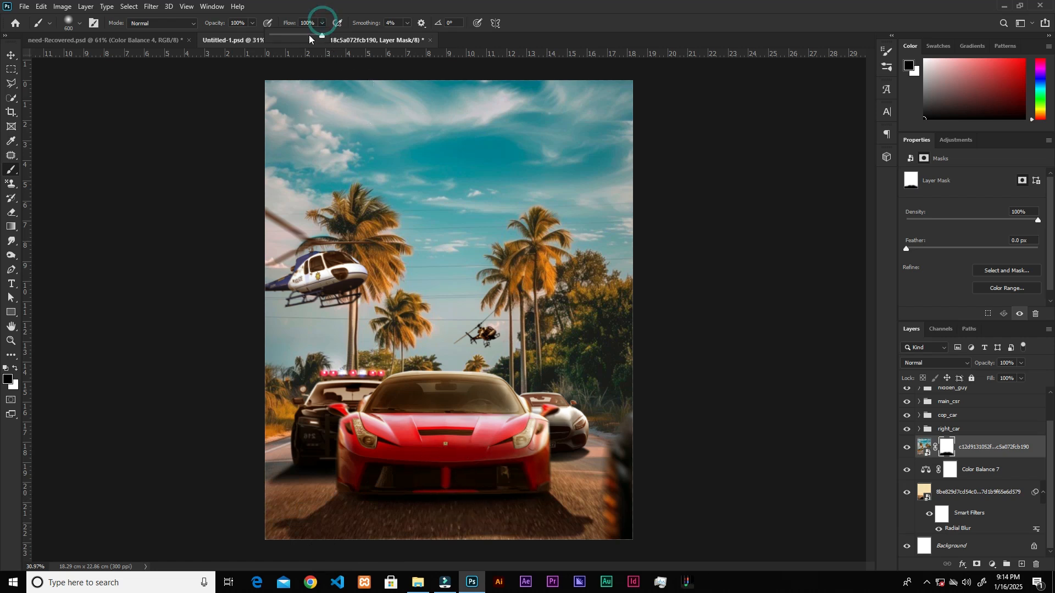
pyautogui.moveTo(295, 40); pyautogui.dragTo(292, 38)
pyautogui.scroll(2, 483, 388)
pyautogui.moveTo(507, 392); pyautogui.dragTo(524, 228)
pyautogui.press('[')
pyautogui.press('[')
pyautogui.press('[')
pyautogui.press('[')
pyautogui.press('[')
pyautogui.moveTo(261, 365); pyautogui.dragTo(216, 412)
pyautogui.moveTo(263, 365)
pyautogui.mouseDown()
pyautogui.moveTo(186, 404)
pyautogui.moveTo(245, 379)
pyautogui.moveTo(200, 396)
pyautogui.mouseUp()
pyautogui.moveTo(249, 371); pyautogui.dragTo(214, 383)
pyautogui.click(226, 381)
pyautogui.moveTo(608, 376)
pyautogui.mouseDown()
pyautogui.moveTo(655, 411)
pyautogui.moveTo(615, 384)
pyautogui.moveTo(663, 399)
pyautogui.mouseUp()
pyautogui.moveTo(614, 355); pyautogui.dragTo(714, 415)
pyautogui.moveTo(584, 351); pyautogui.dragTo(676, 383)
pyautogui.moveTo(598, 392); pyautogui.dragTo(636, 410)
pyautogui.press(']')
pyautogui.press(']')
pyautogui.press(']')
pyautogui.press(']')
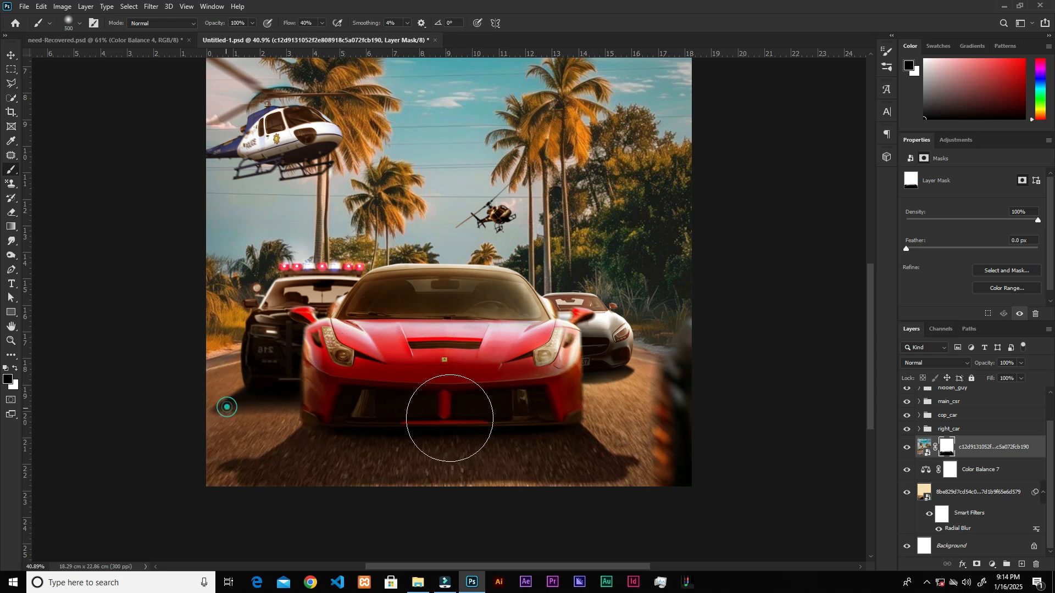
pyautogui.scroll(-3, 514, 402)
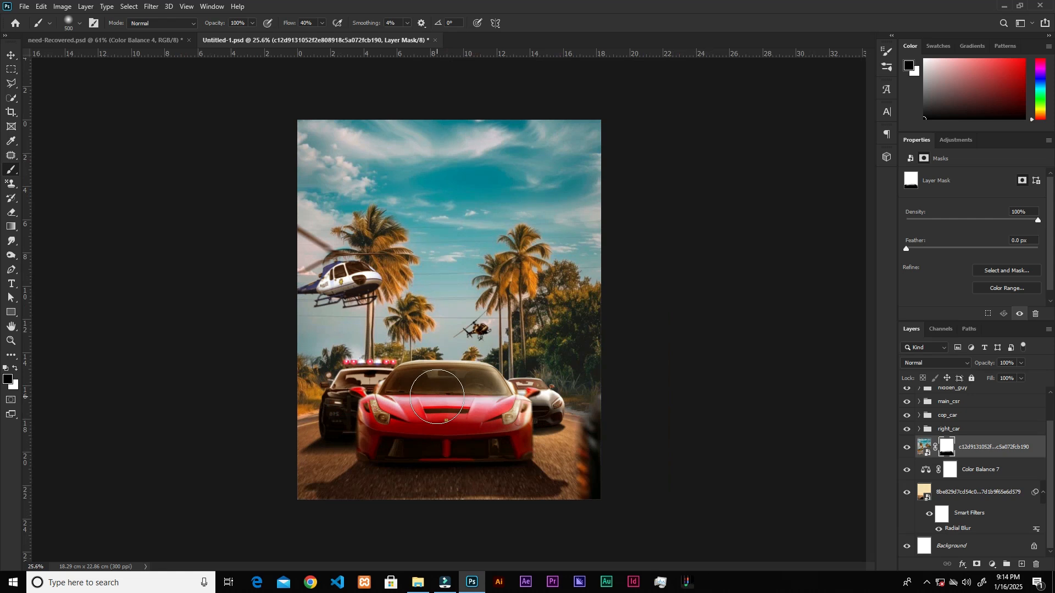
pyautogui.press('v')
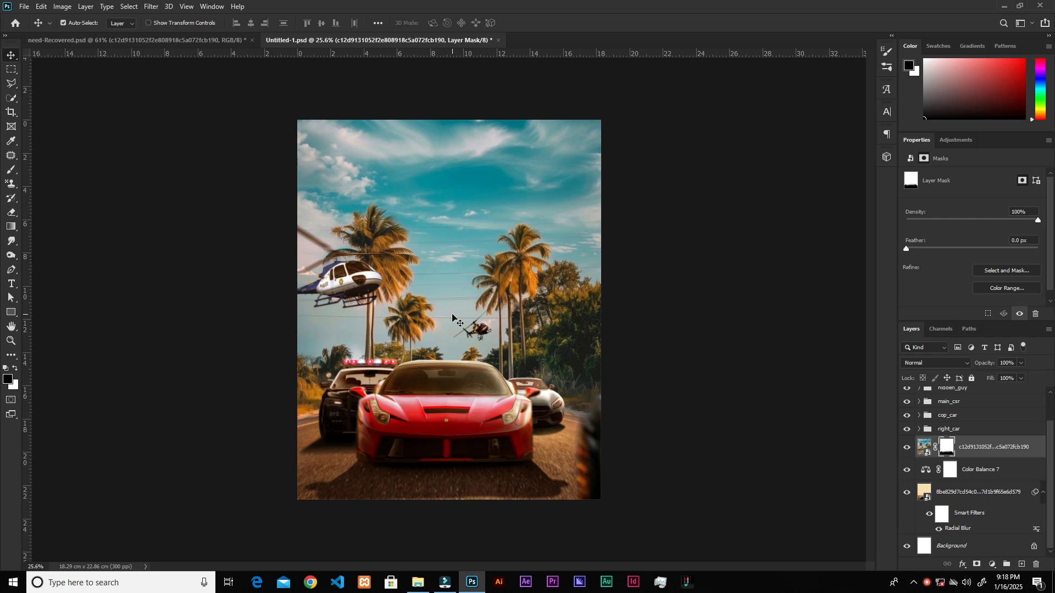
pyautogui.scroll(1, 453, 318)
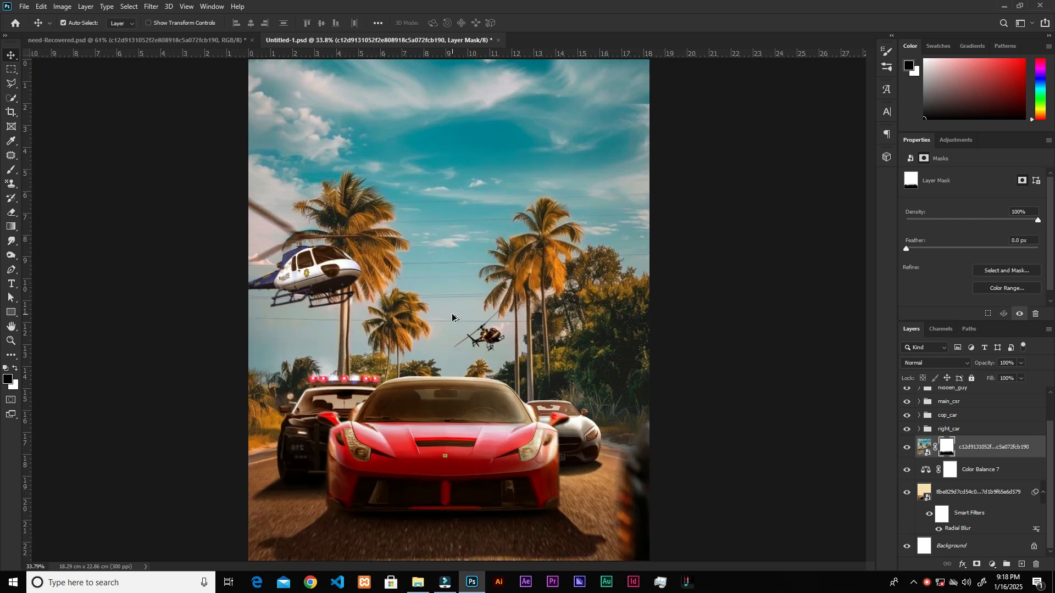
pyautogui.scroll(-1, 453, 318)
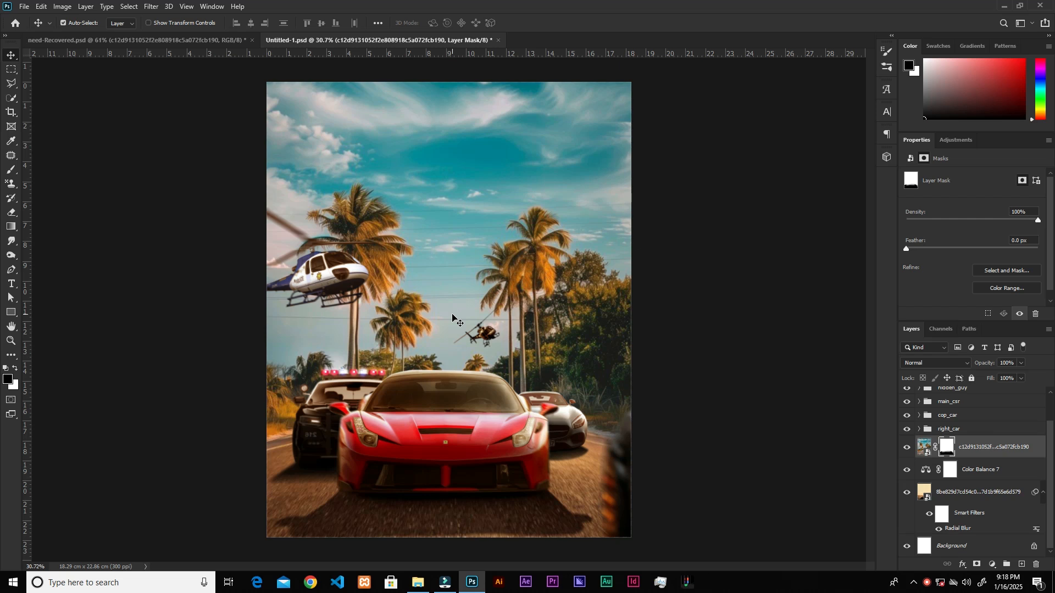
pyautogui.click(151, 6)
pyautogui.click(154, 7)
pyautogui.click(151, 6)
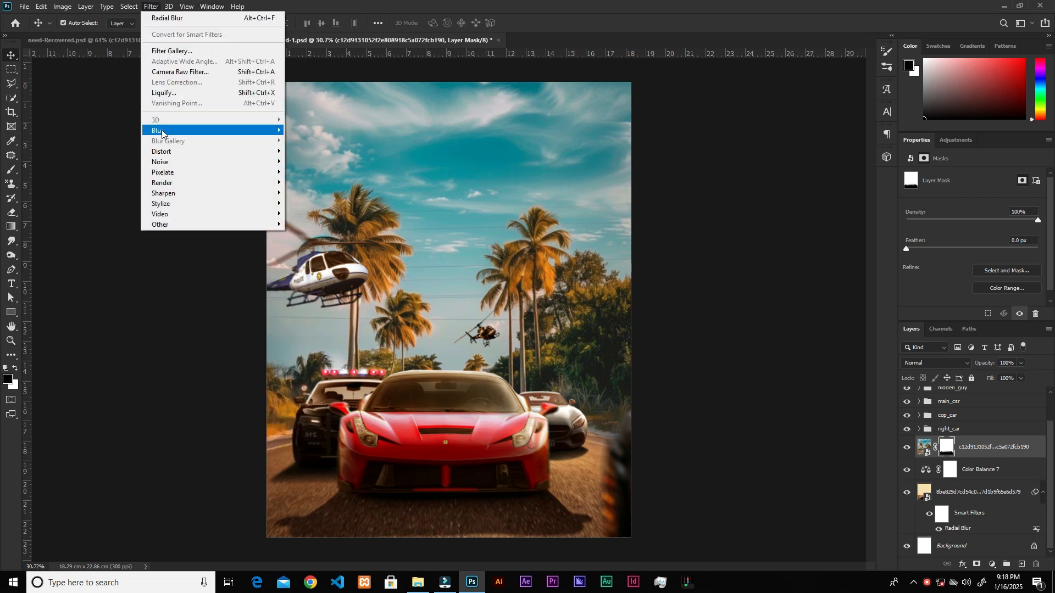
pyautogui.moveTo(249, 132)
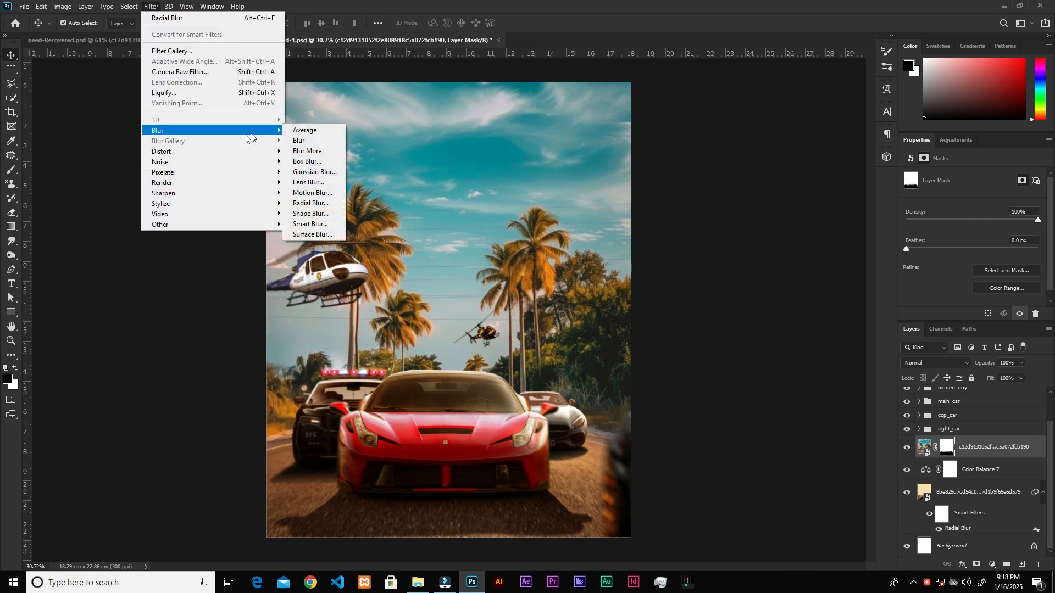
pyautogui.click(305, 204)
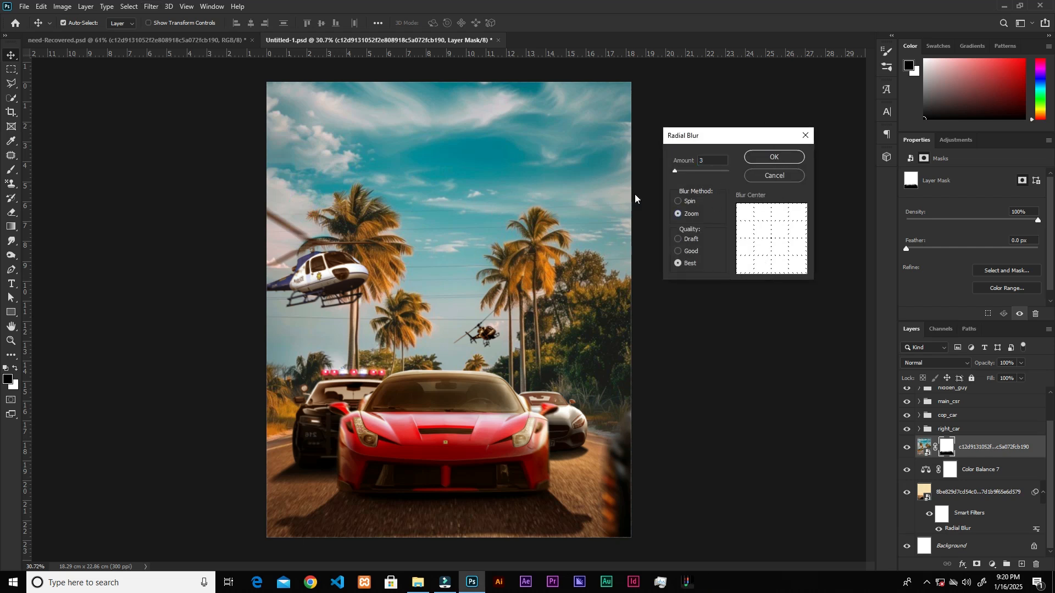
pyautogui.click(766, 178)
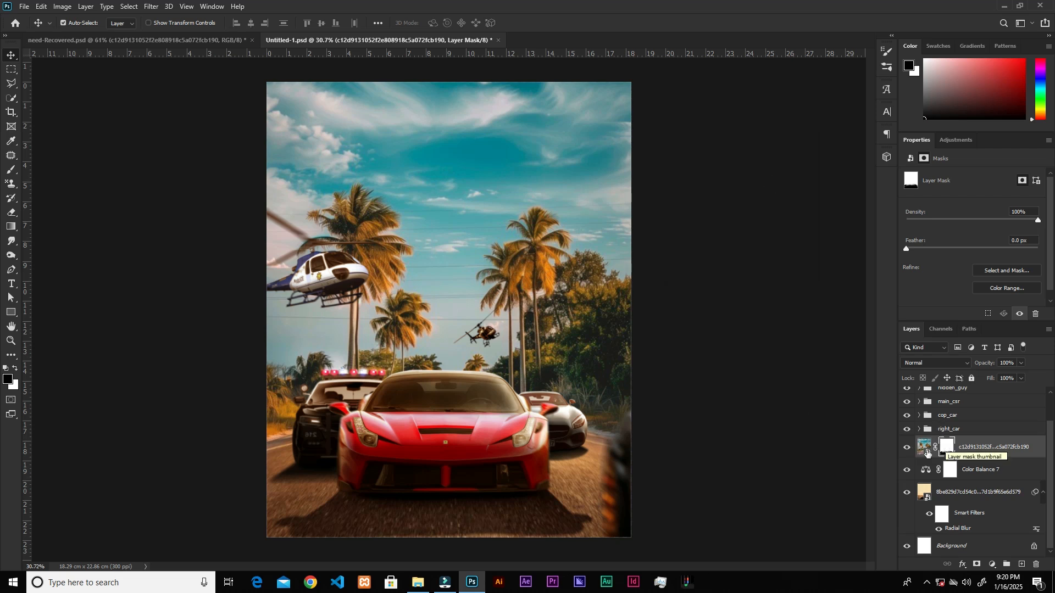
# Try a Radial Blur of amount 35 with the Zoom method and Best quality on the palm road image, and undo it.
pyautogui.click(923, 448)
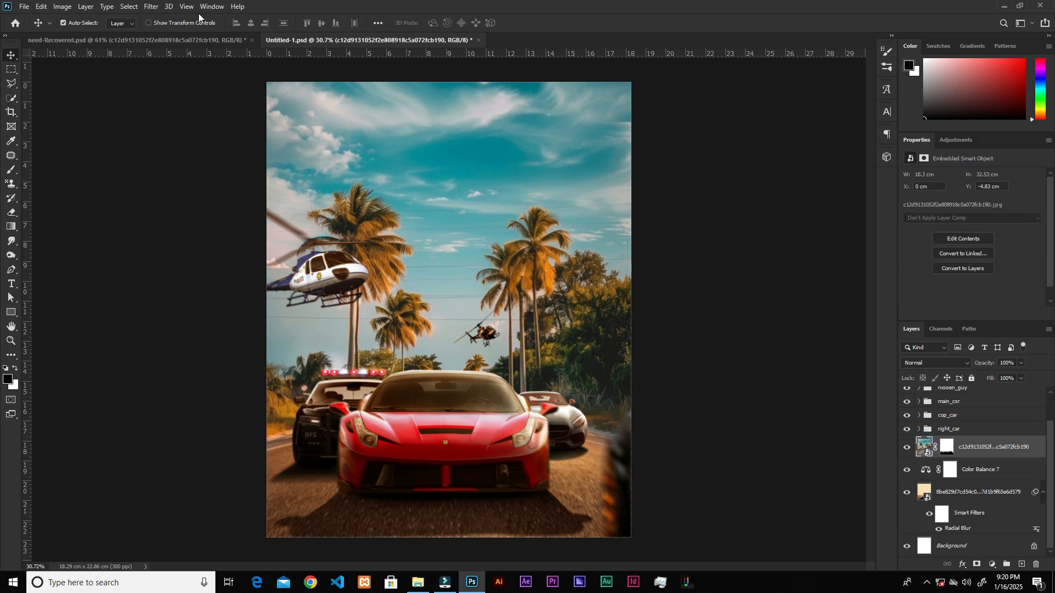
pyautogui.click(145, 7)
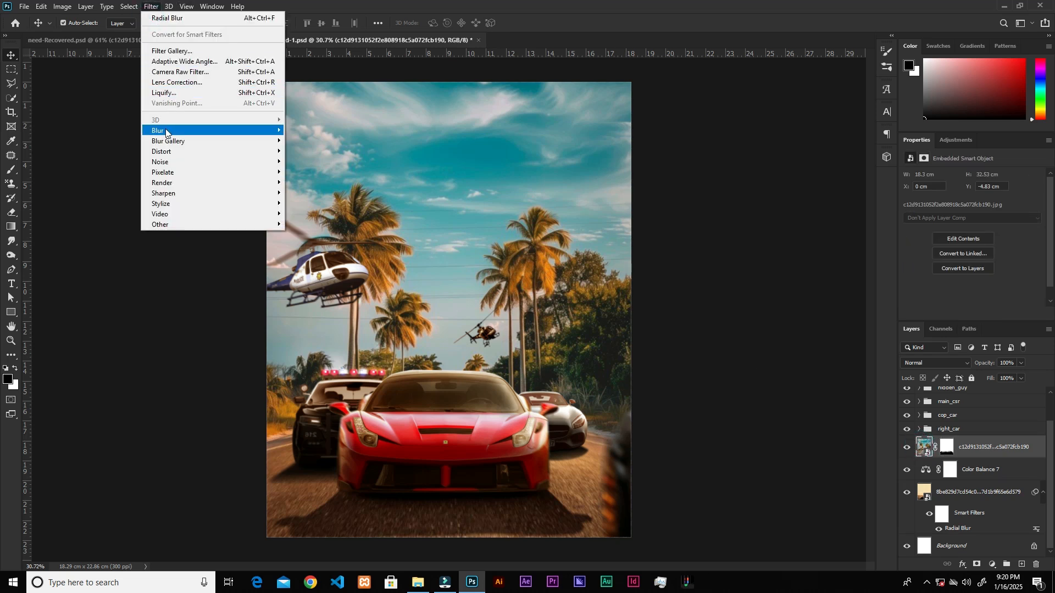
pyautogui.moveTo(166, 134)
pyautogui.click(310, 203)
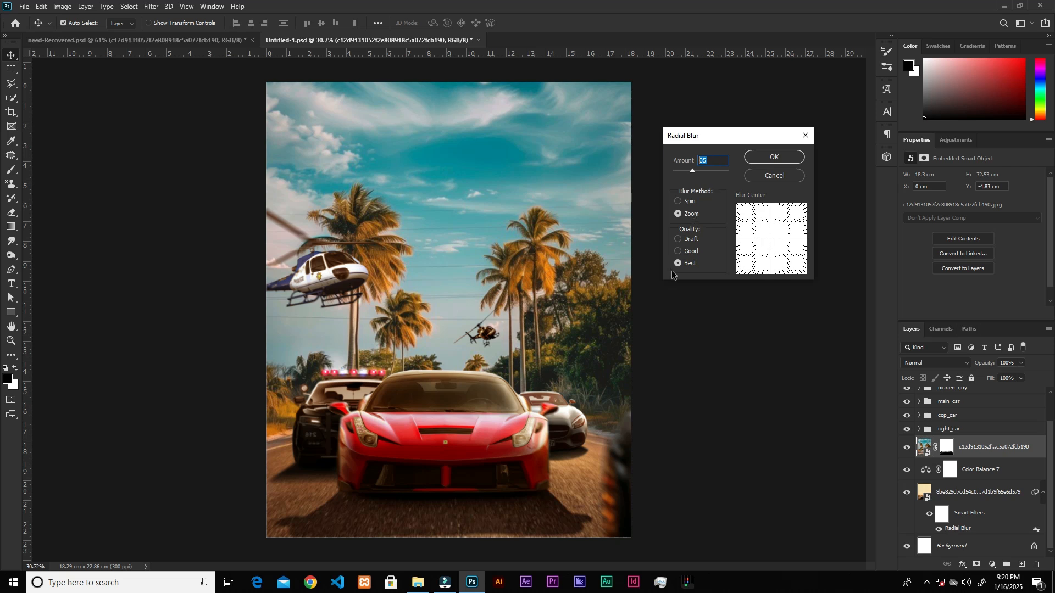
pyautogui.click(780, 158)
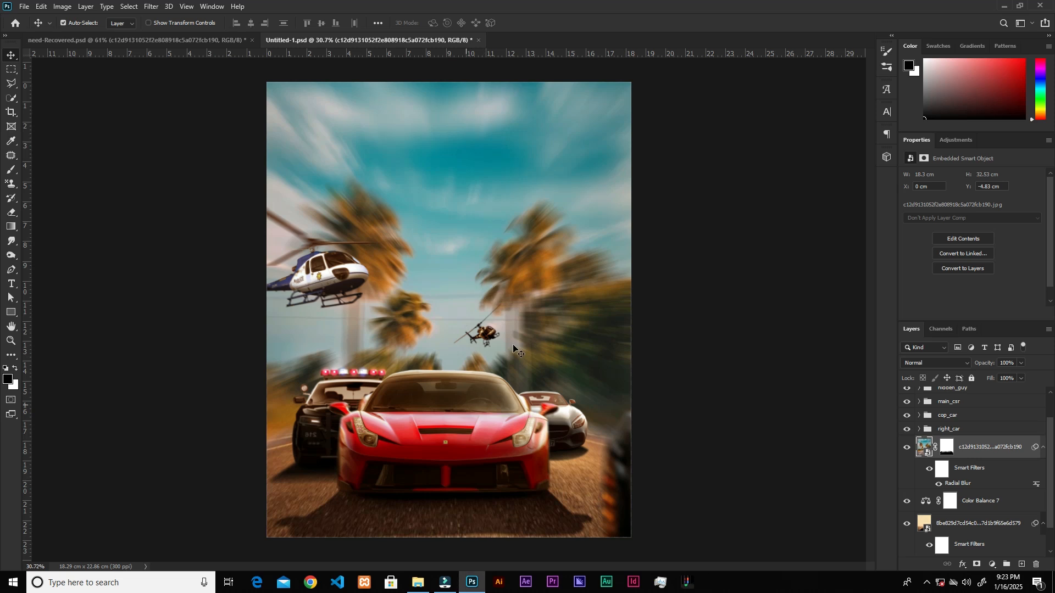
pyautogui.click(429, 308)
pyautogui.hotkey('ctrl', 'z')
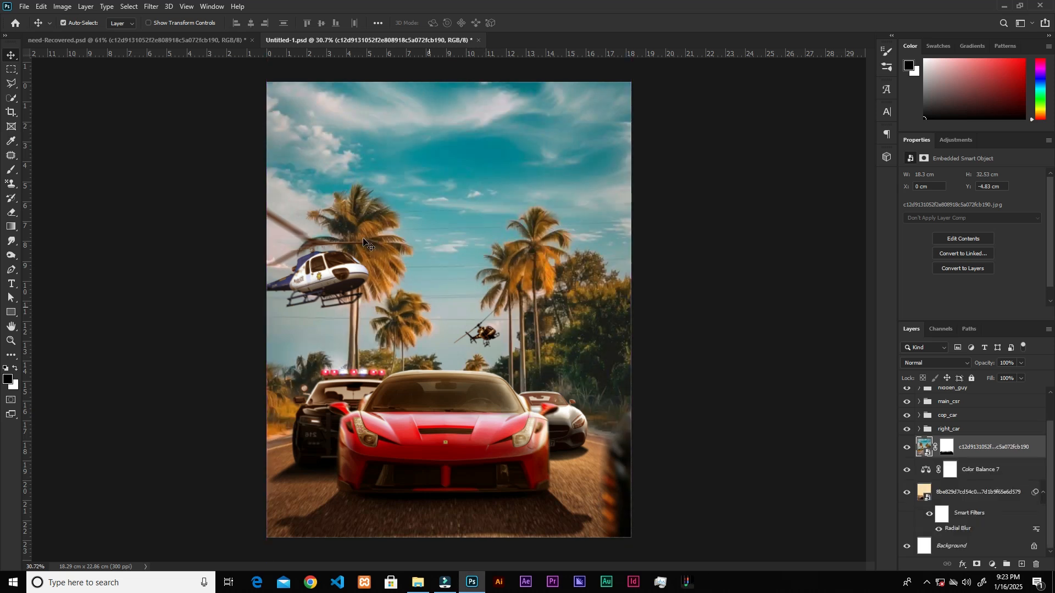
# Start a Path Blur on the palm road image and delete its default blur path.
pyautogui.click(152, 5)
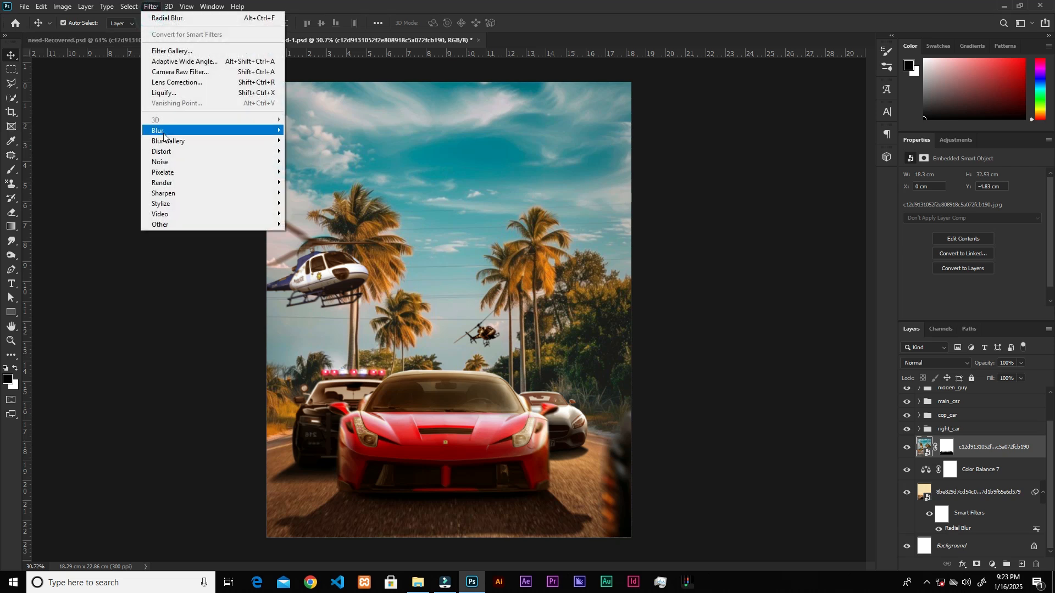
pyautogui.moveTo(159, 141)
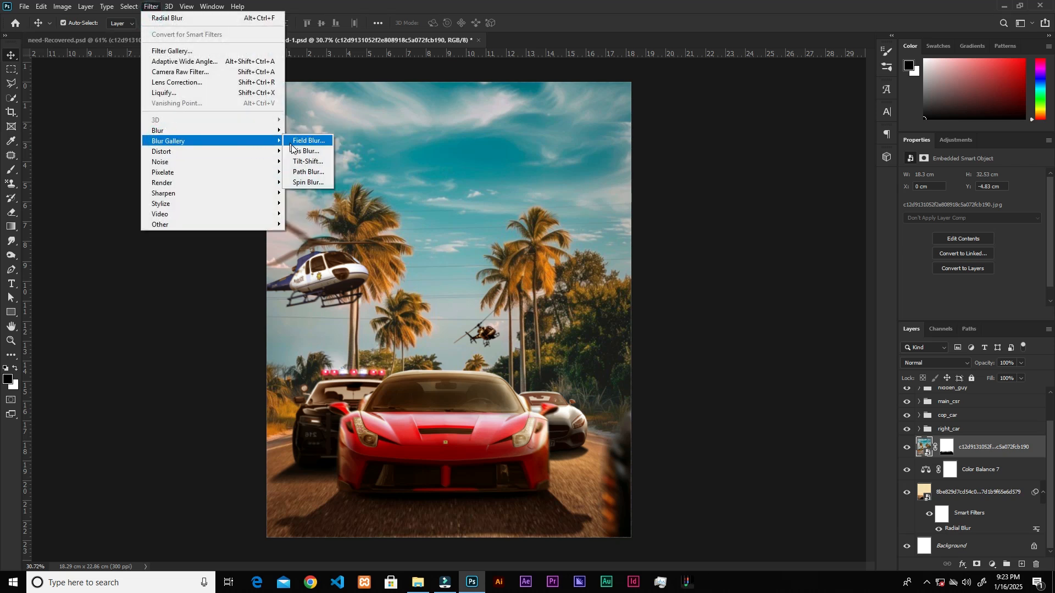
pyautogui.click(305, 173)
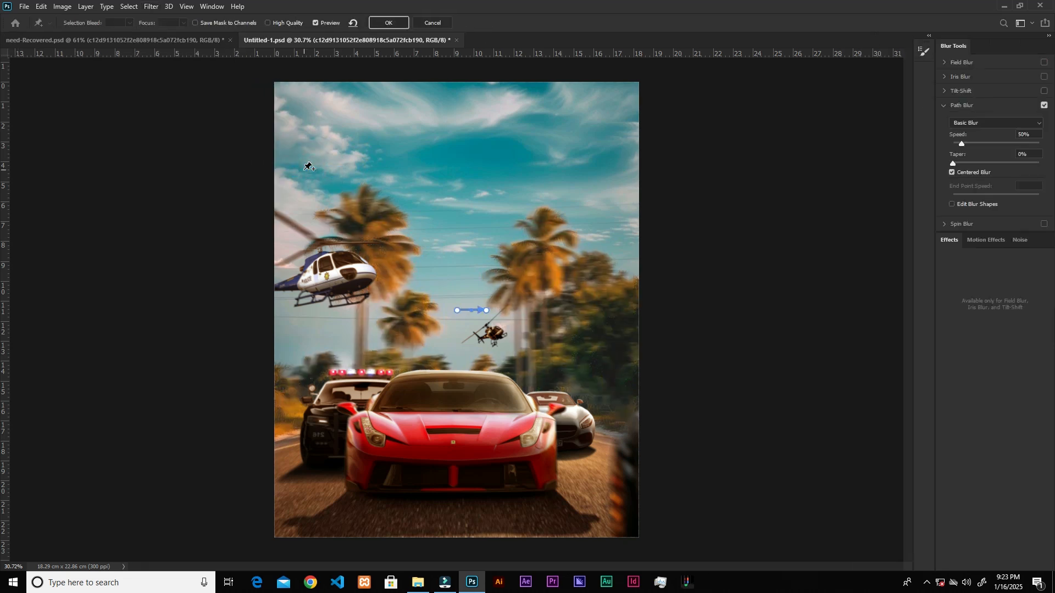
pyautogui.press('Delete')
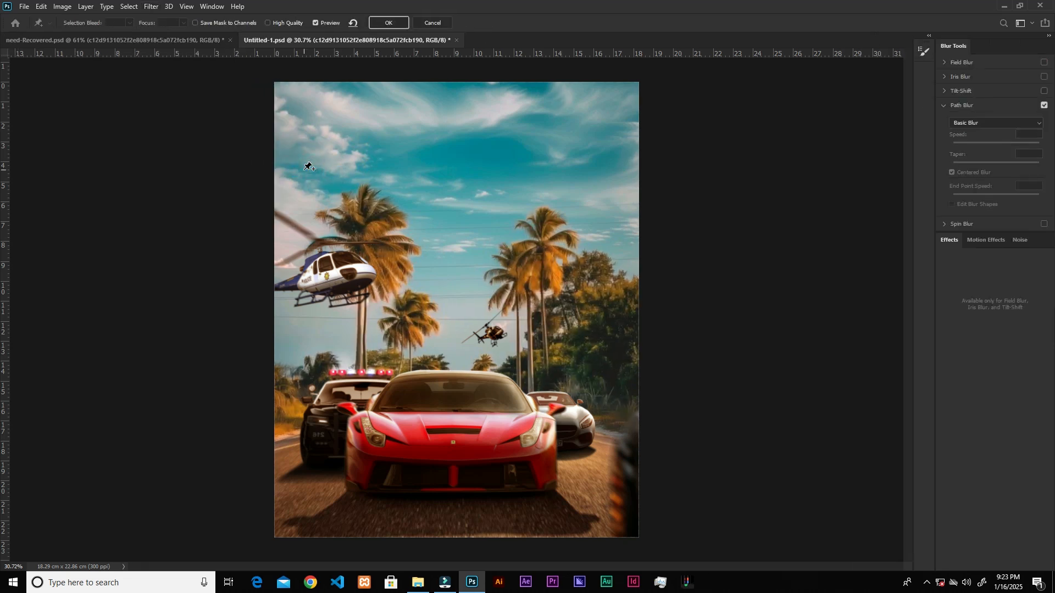
# Draw three blur paths converging near the horizon: one vertical from the sky and one diagonal from outside each side of the poster.
pyautogui.moveTo(465, 97)
pyautogui.mouseDown()
pyautogui.moveTo(454, 246)
pyautogui.moveTo(472, 333)
pyautogui.mouseUp()
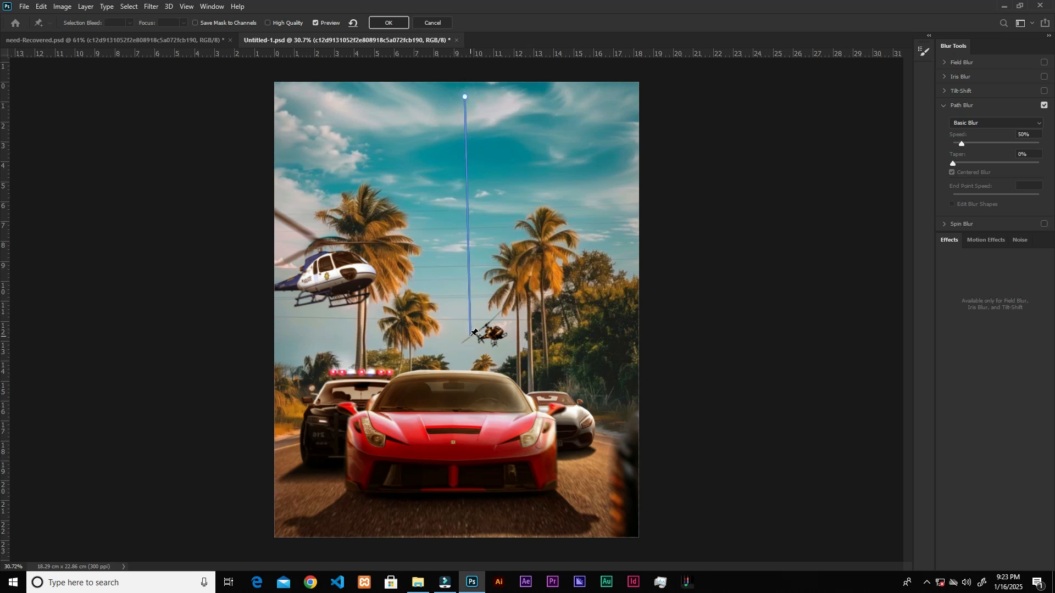
pyautogui.click(238, 446)
pyautogui.click(437, 354)
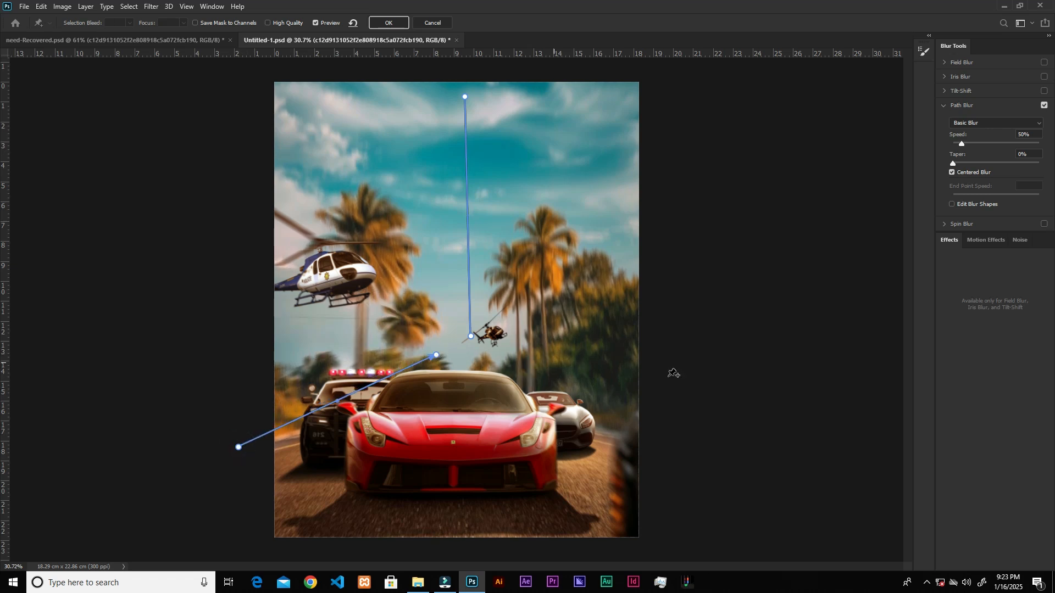
pyautogui.click(679, 422)
pyautogui.click(489, 341)
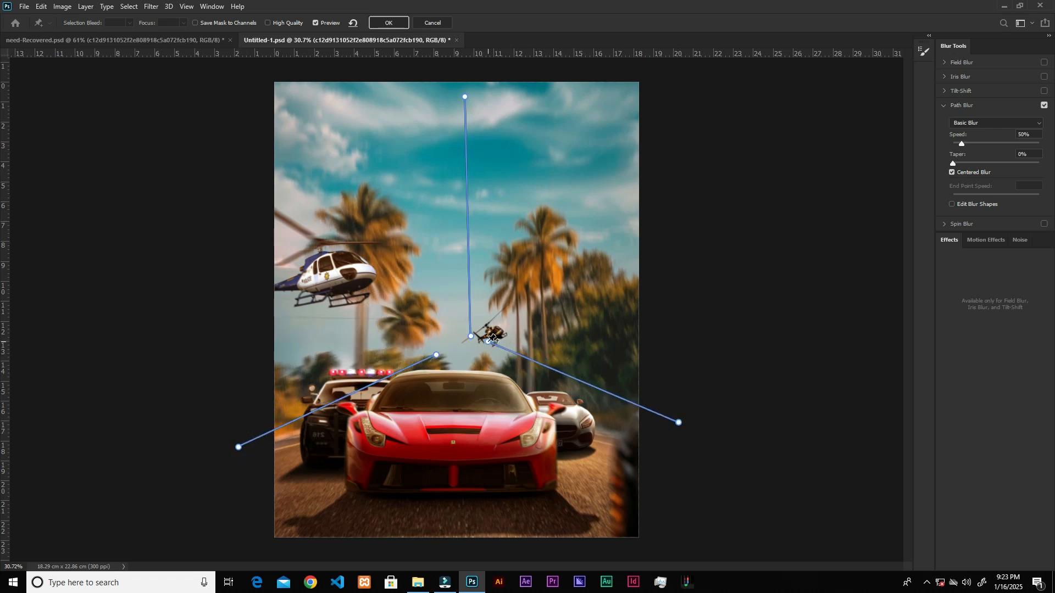
pyautogui.click(488, 342)
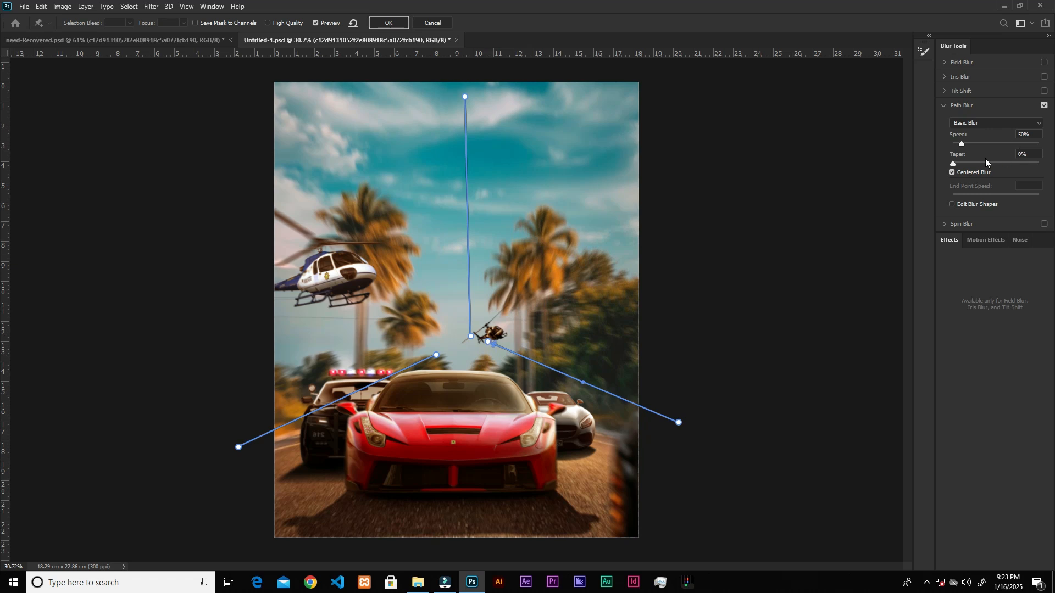
# Set the Path Blur to Rear Sync Flash with speed 146% and taper 21%, and apply it.
pyautogui.click(987, 124)
pyautogui.click(987, 124)
pyautogui.click(987, 123)
pyautogui.click(971, 141)
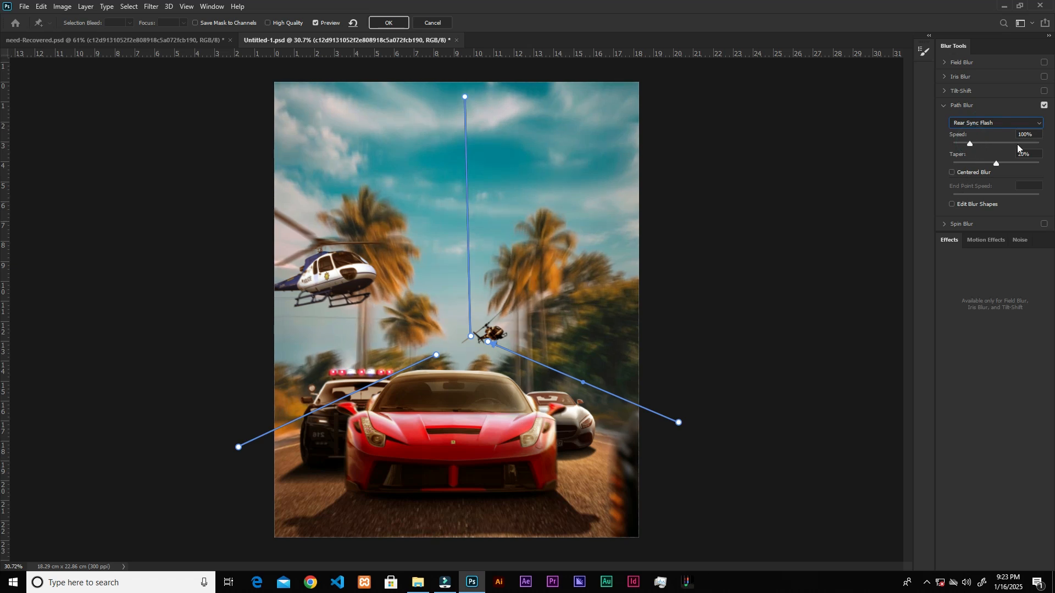
pyautogui.moveTo(970, 144); pyautogui.dragTo(973, 146)
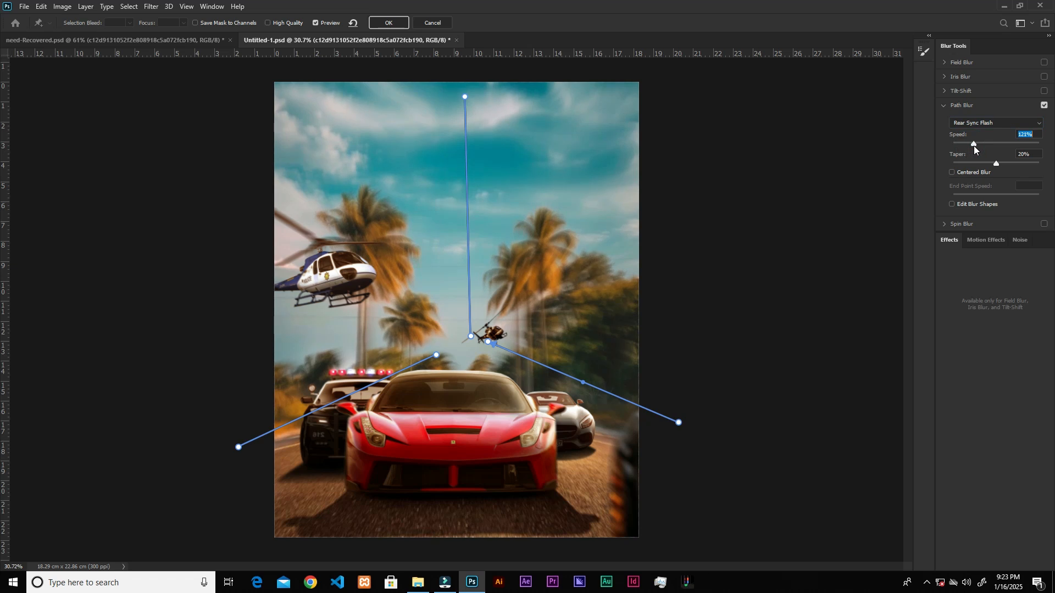
pyautogui.moveTo(978, 151); pyautogui.dragTo(997, 165)
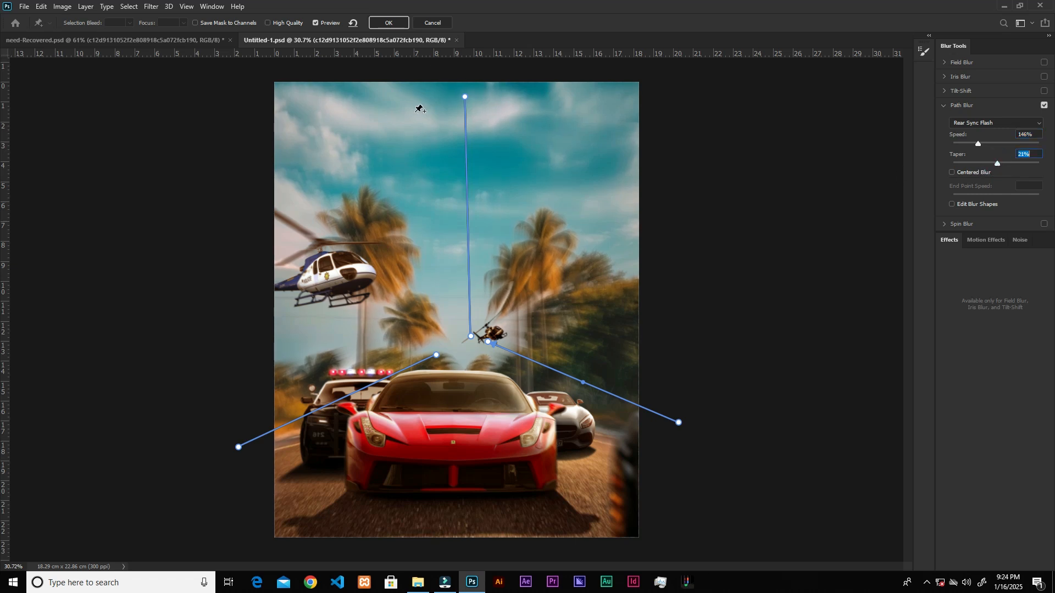
pyautogui.click(387, 23)
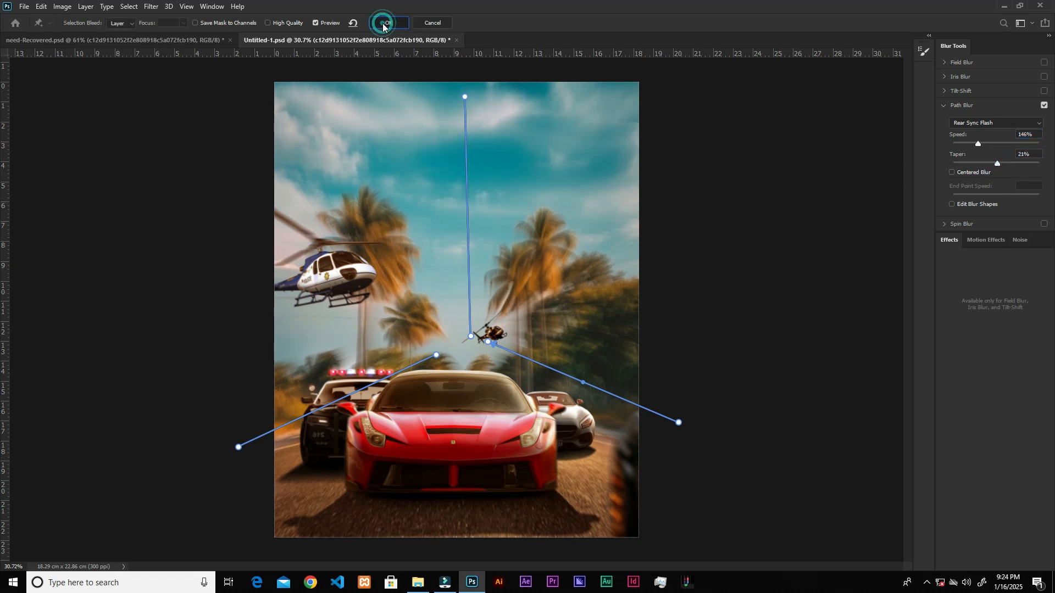
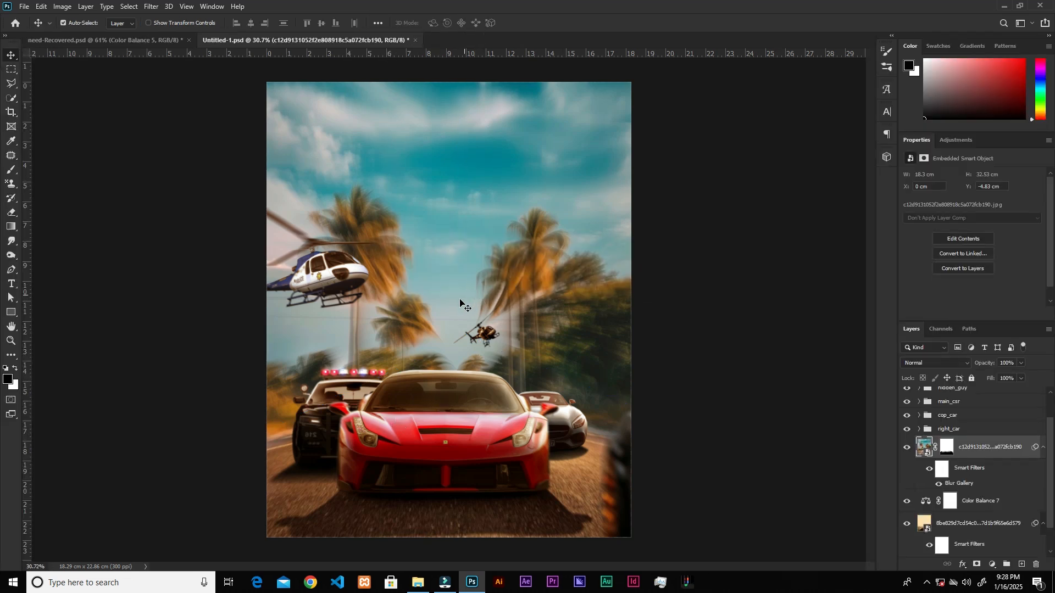
# Add a Color Balance adjustment clipped to the palm road image, with midtones red +45 and blue -55.
pyautogui.click(993, 564)
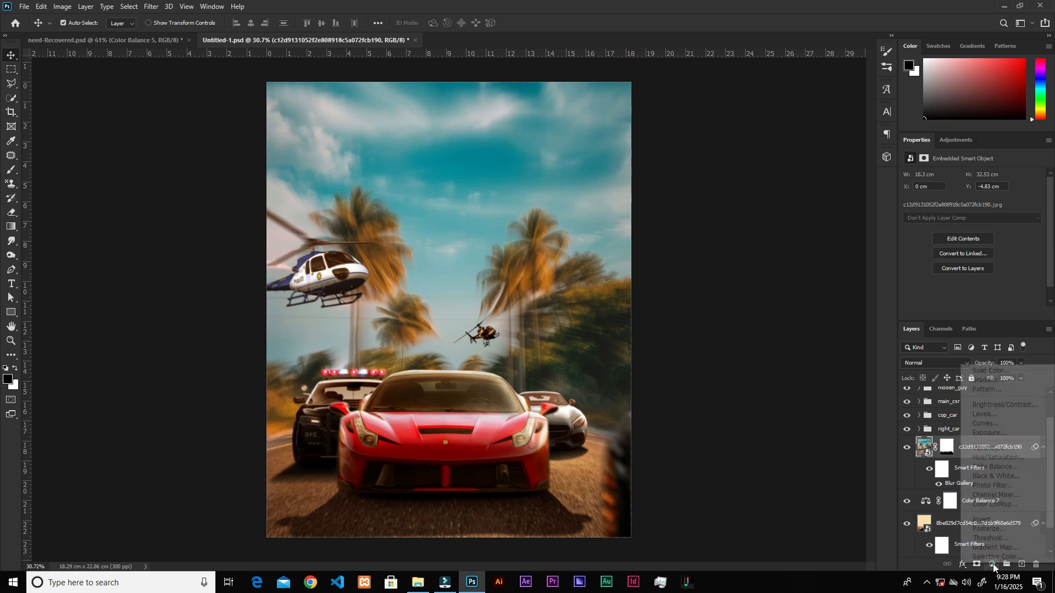
pyautogui.click(994, 467)
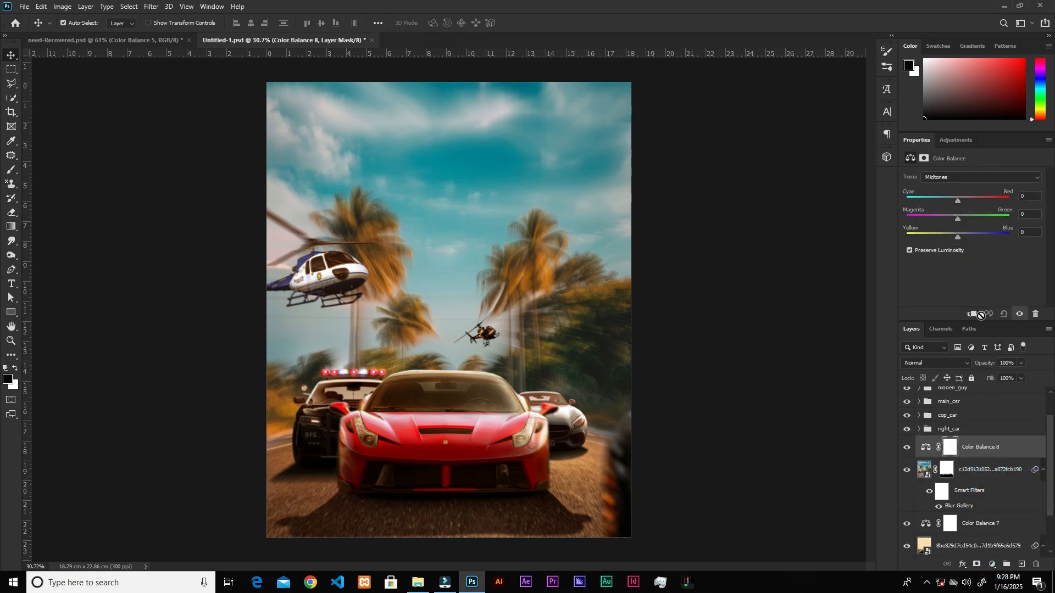
pyautogui.click(974, 313)
pyautogui.moveTo(957, 202); pyautogui.dragTo(930, 238)
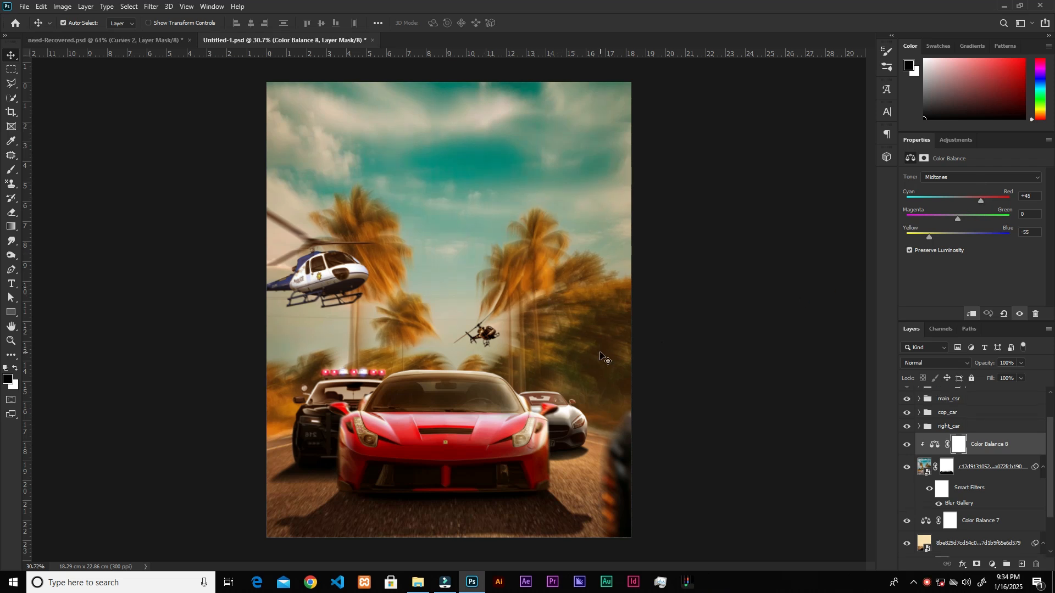
# Lower the fill of the Curves adjustment inside the main red car's group to about 74%.
pyautogui.scroll(-2, 992, 451)
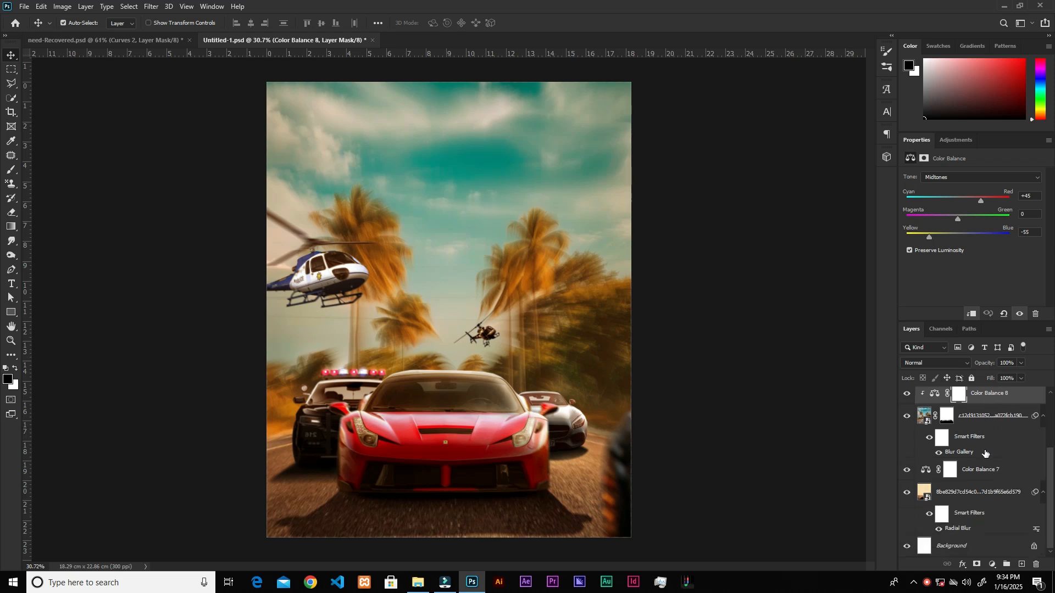
pyautogui.scroll(3, 984, 467)
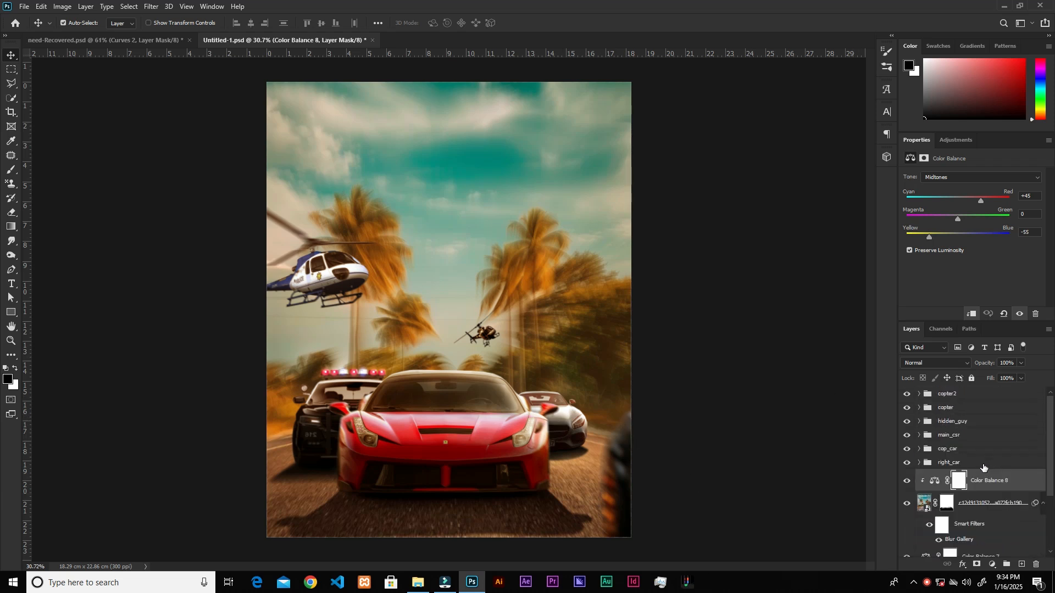
pyautogui.click(920, 435)
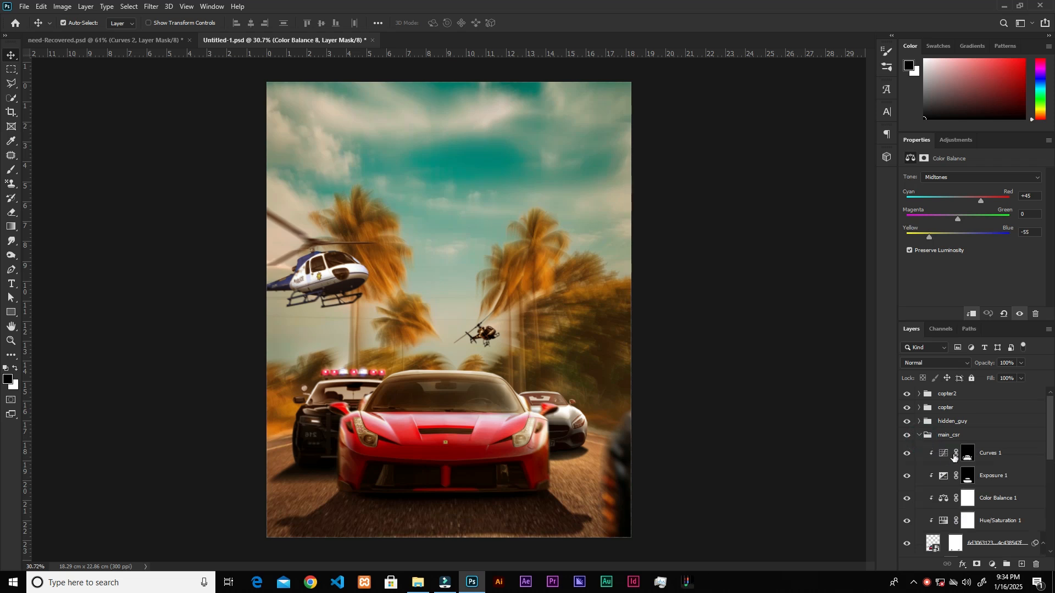
pyautogui.click(945, 455)
pyautogui.click(1021, 380)
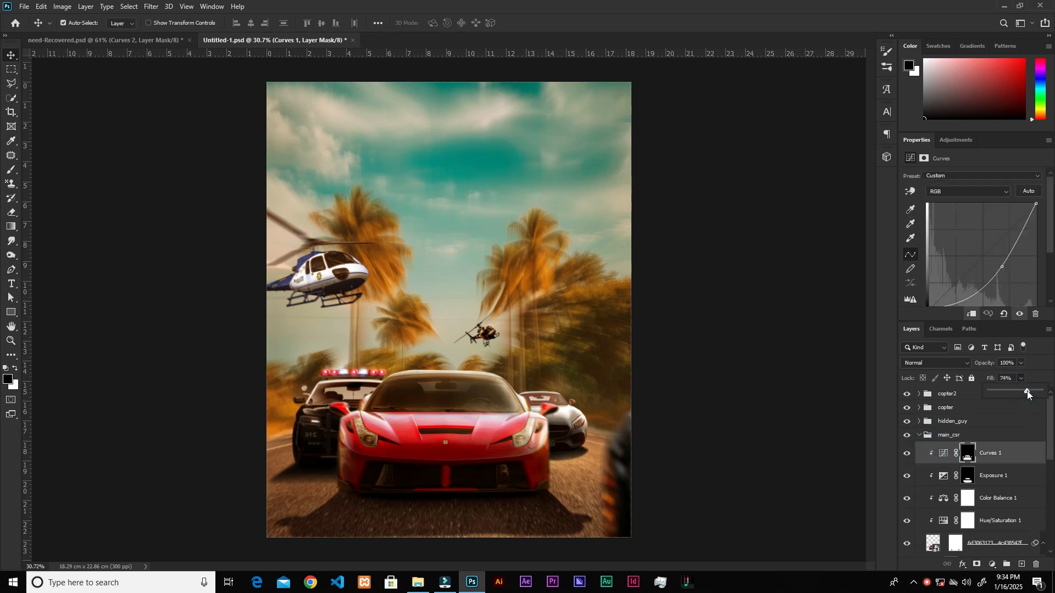
pyautogui.moveTo(1029, 389); pyautogui.dragTo(1031, 389)
pyautogui.click(922, 435)
# Add a darkening Curves adjustment above the desert road's Color Balance 7 layer and invert its mask to black.
pyautogui.scroll(-2, 964, 452)
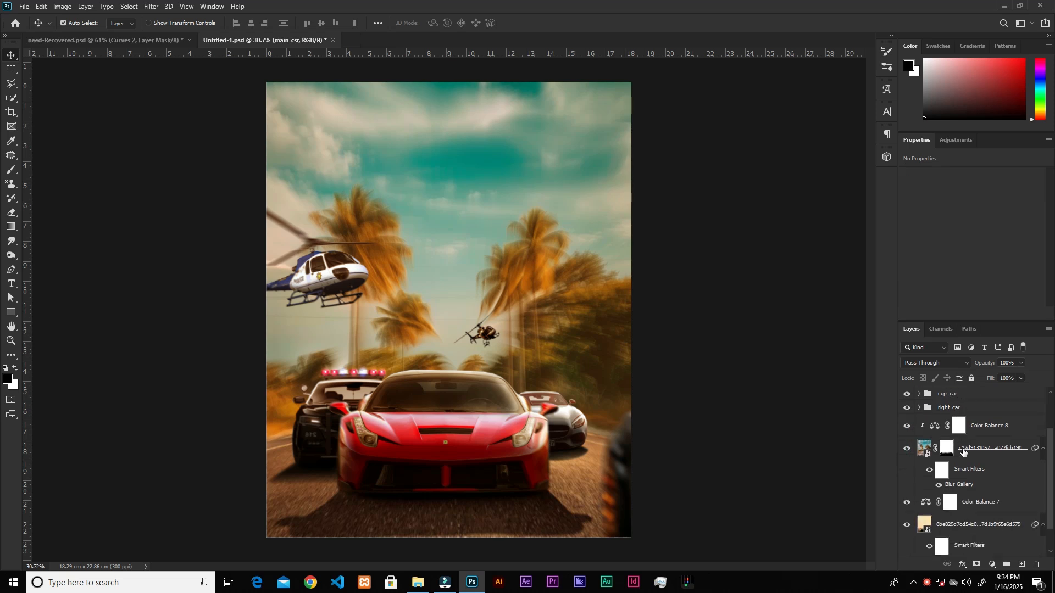
pyautogui.click(1013, 505)
pyautogui.click(992, 566)
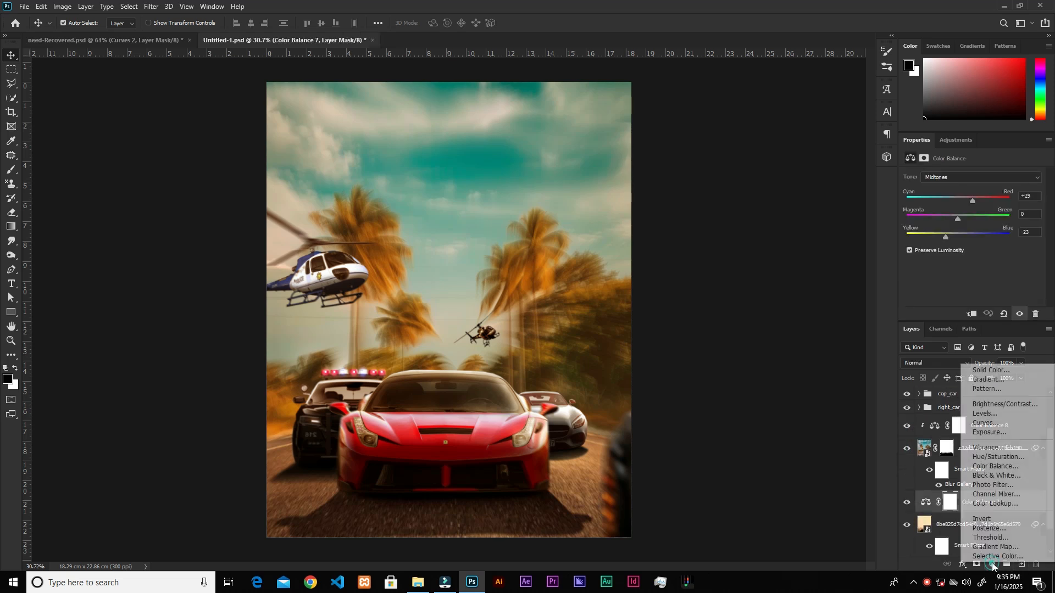
pyautogui.click(978, 423)
pyautogui.moveTo(1004, 262)
pyautogui.mouseDown()
pyautogui.moveTo(989, 258)
pyautogui.moveTo(994, 269)
pyautogui.mouseUp()
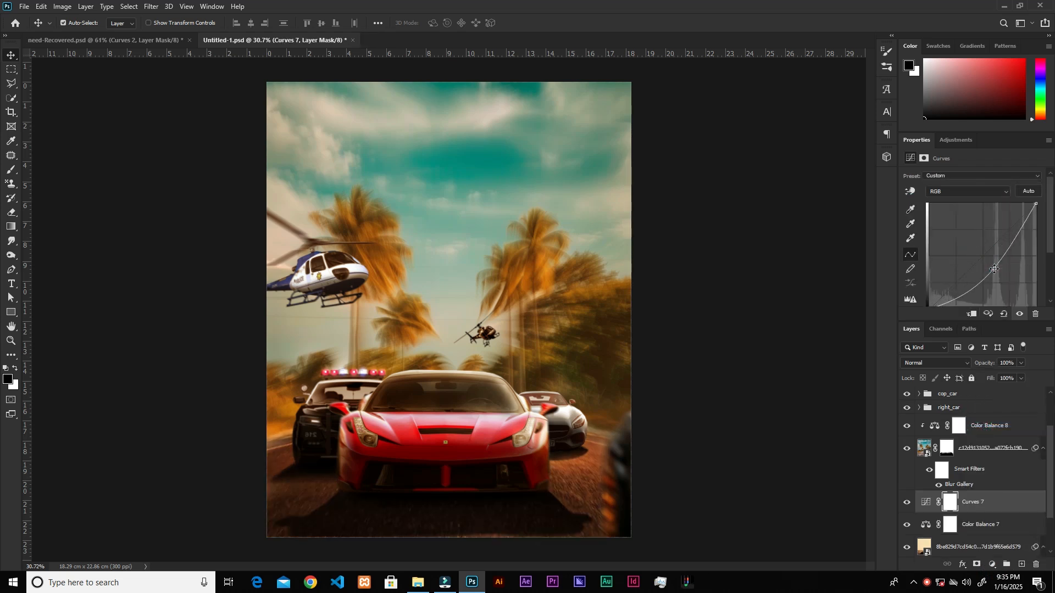
pyautogui.hotkey('ctrl', 'i')
# Paint white on the Curves mask with a soft brush to darken the road beneath the red, police and silver cars.
pyautogui.press('b')
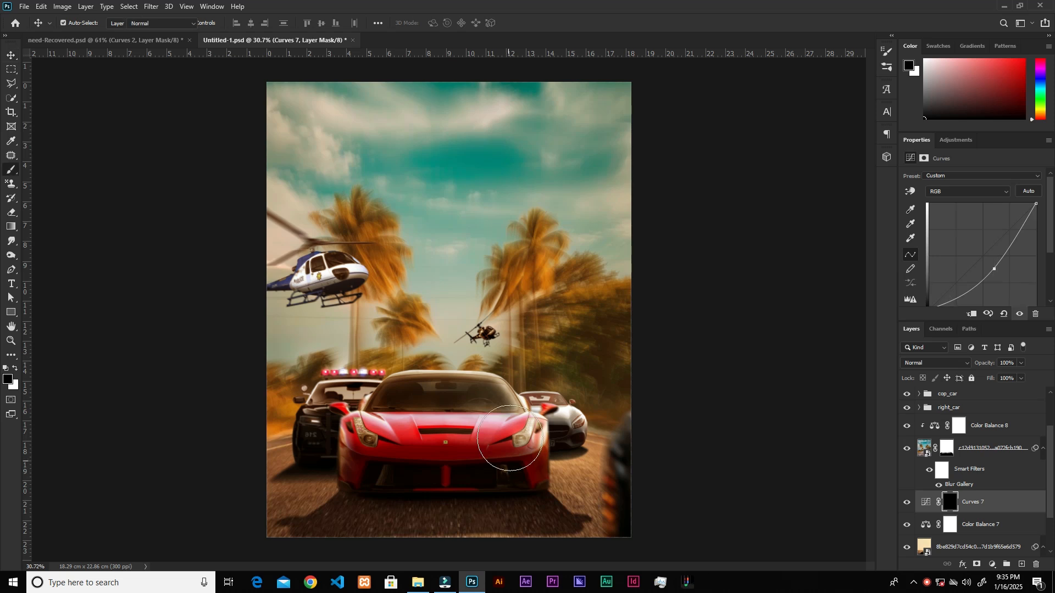
pyautogui.click(16, 368)
pyautogui.click(473, 483)
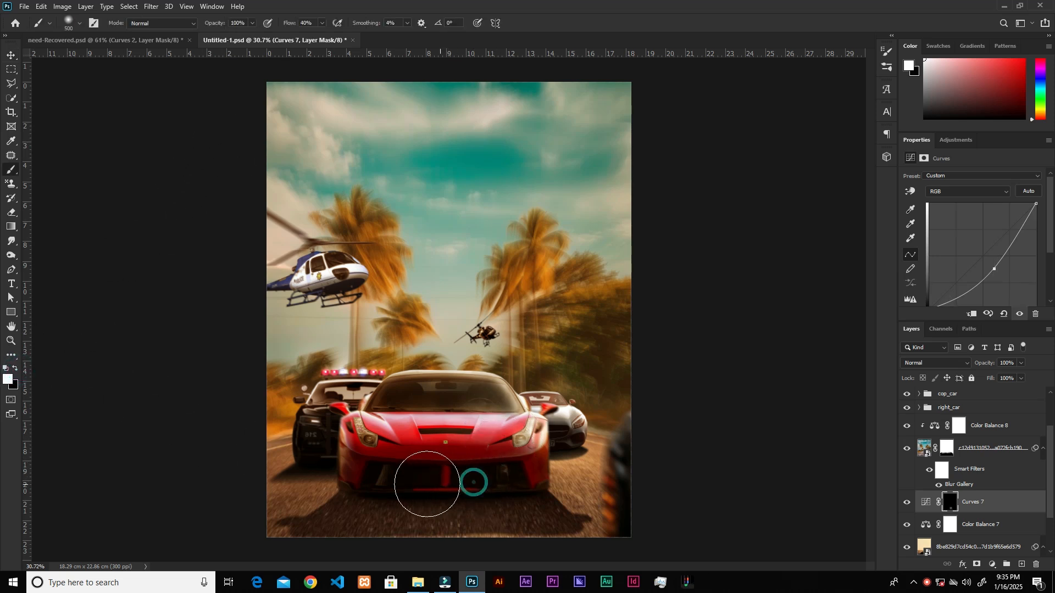
pyautogui.moveTo(374, 477)
pyautogui.mouseDown()
pyautogui.moveTo(523, 486)
pyautogui.moveTo(416, 486)
pyautogui.mouseUp()
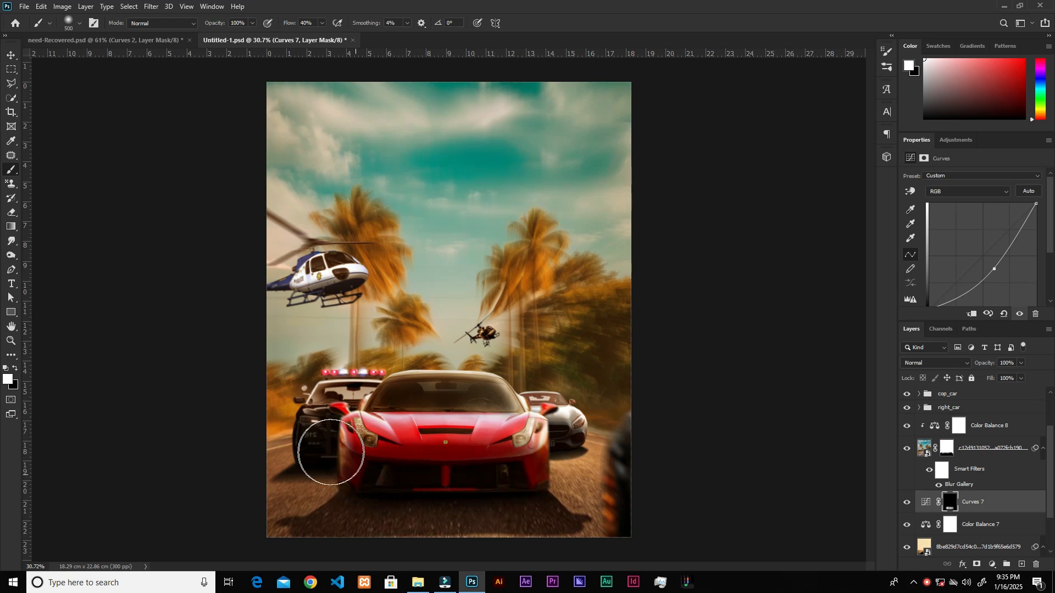
pyautogui.click(304, 456)
pyautogui.press('[')
pyautogui.press('[')
pyautogui.click(562, 452)
pyautogui.click(577, 453)
pyautogui.click(501, 486)
pyautogui.click(418, 495)
pyautogui.click(534, 494)
pyautogui.click(306, 464)
pyautogui.press('v')
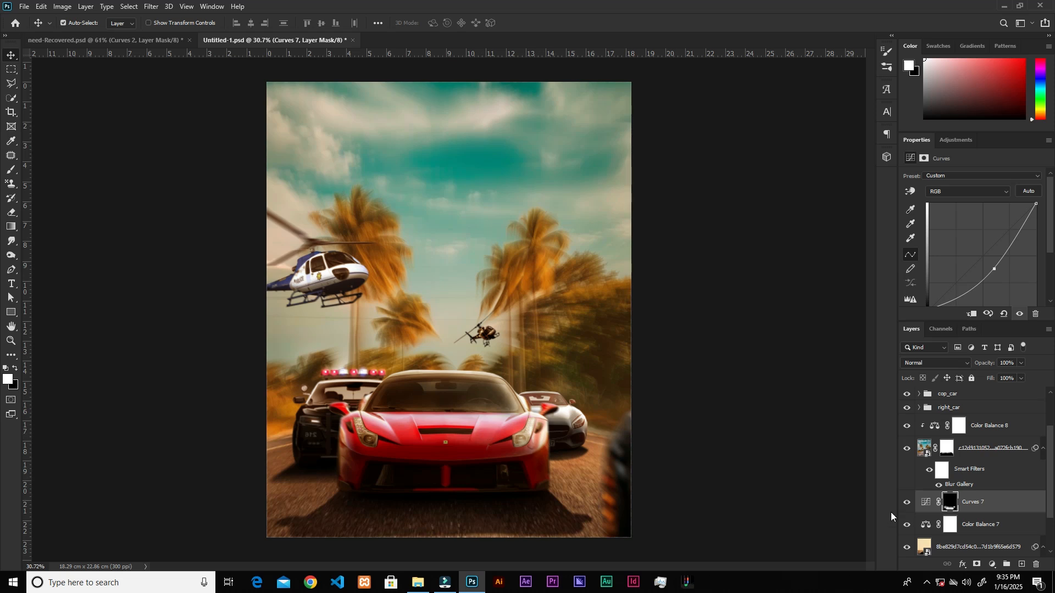
# Place the orange sun glow image from the needfor folder above the copter2 group.
pyautogui.scroll(2, 953, 483)
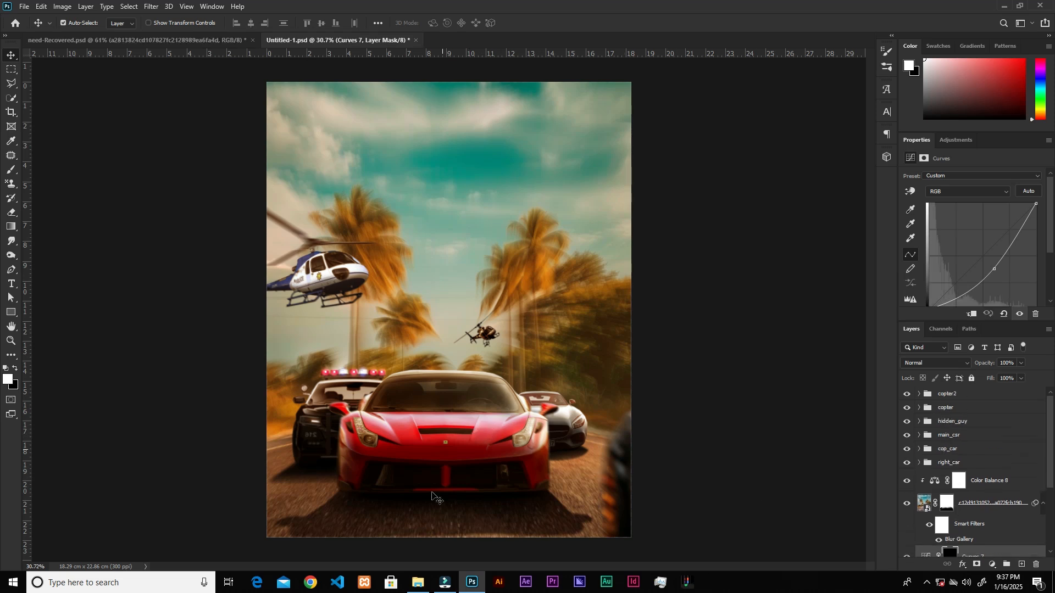
pyautogui.click(419, 584)
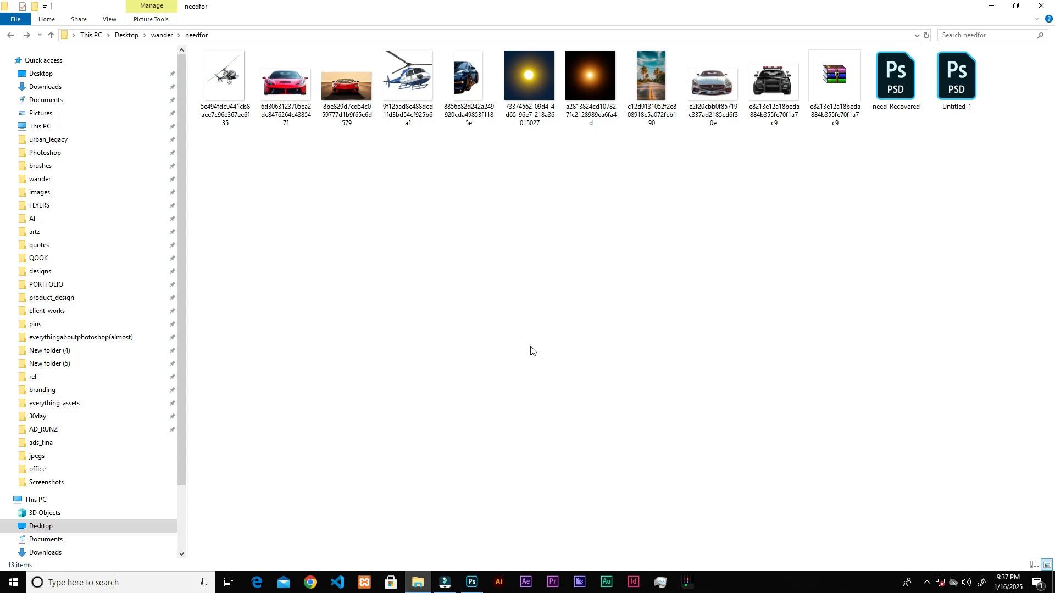
pyautogui.click(472, 581)
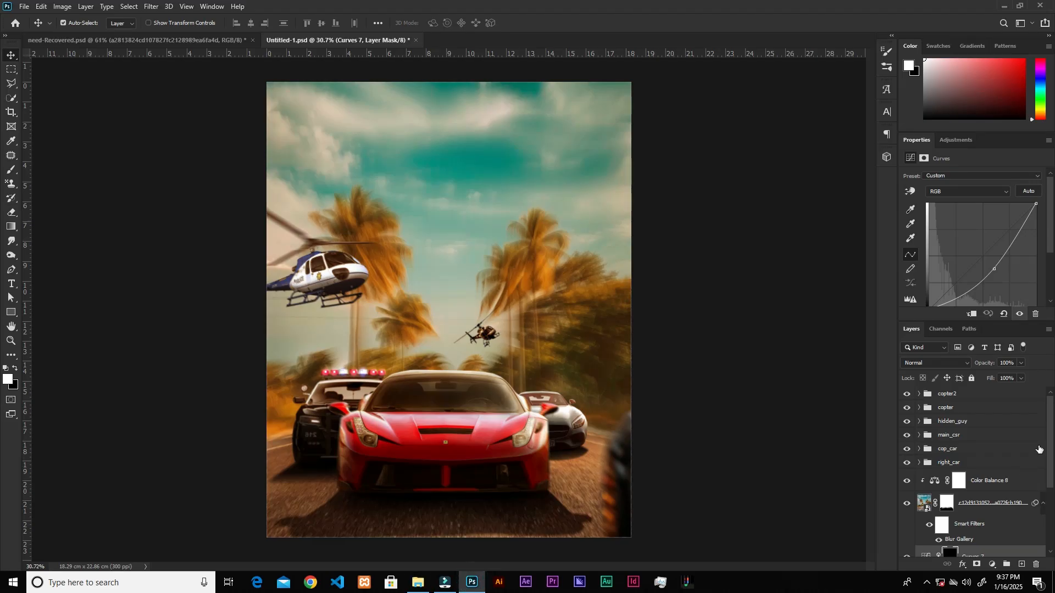
pyautogui.click(1026, 400)
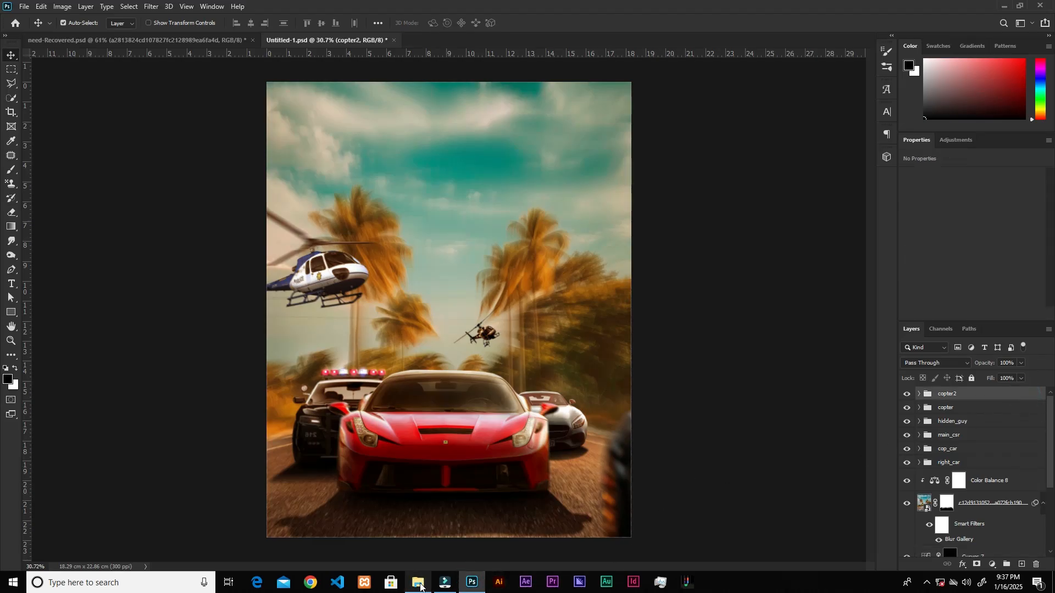
pyautogui.click(418, 584)
pyautogui.moveTo(585, 78); pyautogui.dragTo(526, 331)
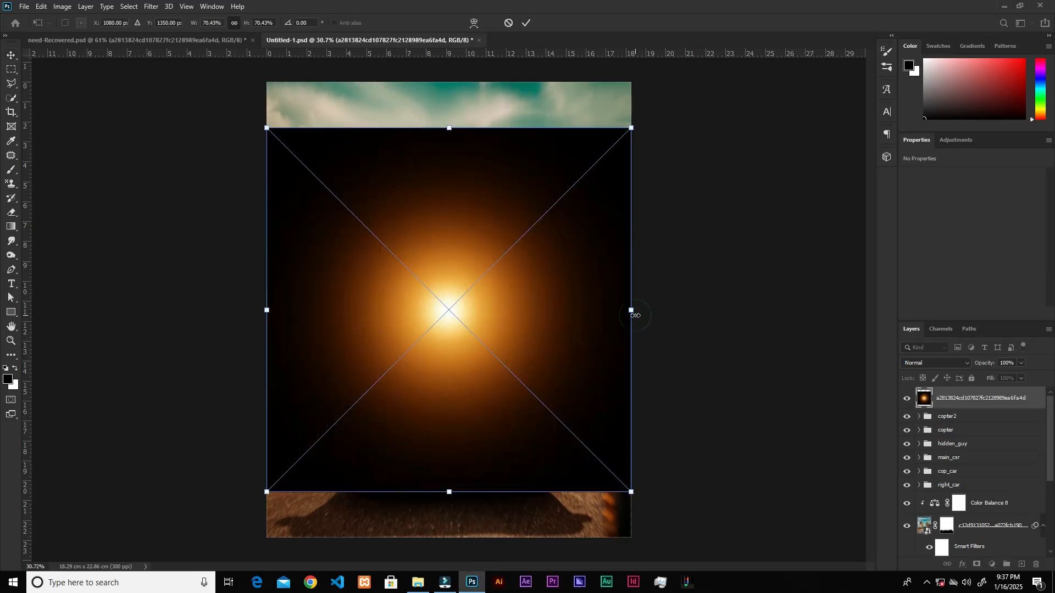
# Enlarge the sun glow to about 29 cm wide over the poster's upper-right sky and blend it with Linear Dodge (Add).
pyautogui.moveTo(631, 309); pyautogui.dragTo(771, 306)
pyautogui.moveTo(439, 332); pyautogui.dragTo(673, 160)
pyautogui.moveTo(359, 146); pyautogui.dragTo(424, 148)
pyautogui.moveTo(532, 145); pyautogui.dragTo(465, 178)
pyautogui.click(527, 24)
pyautogui.click(937, 363)
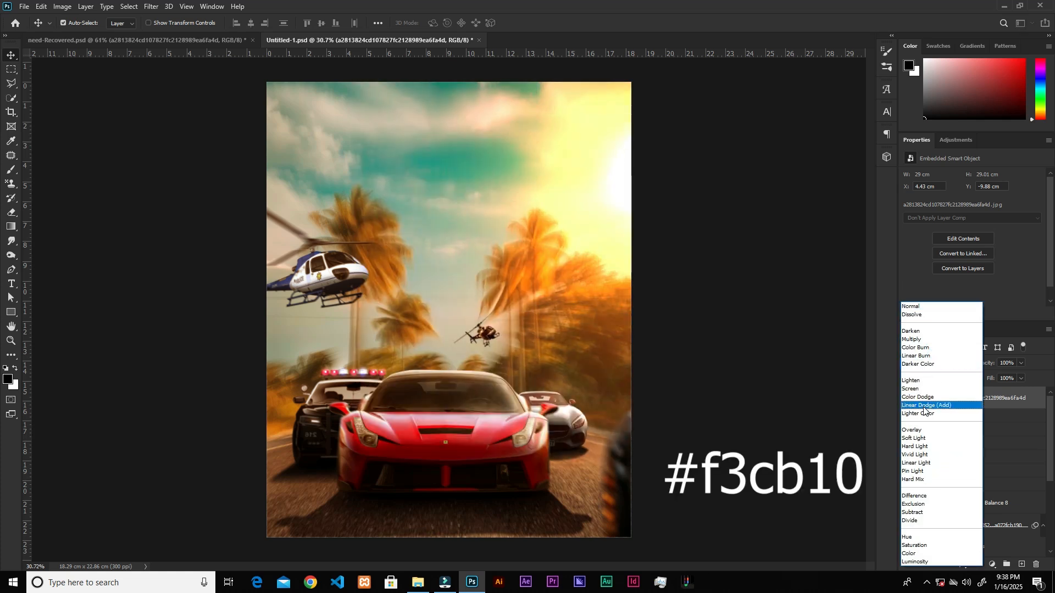
pyautogui.click(921, 405)
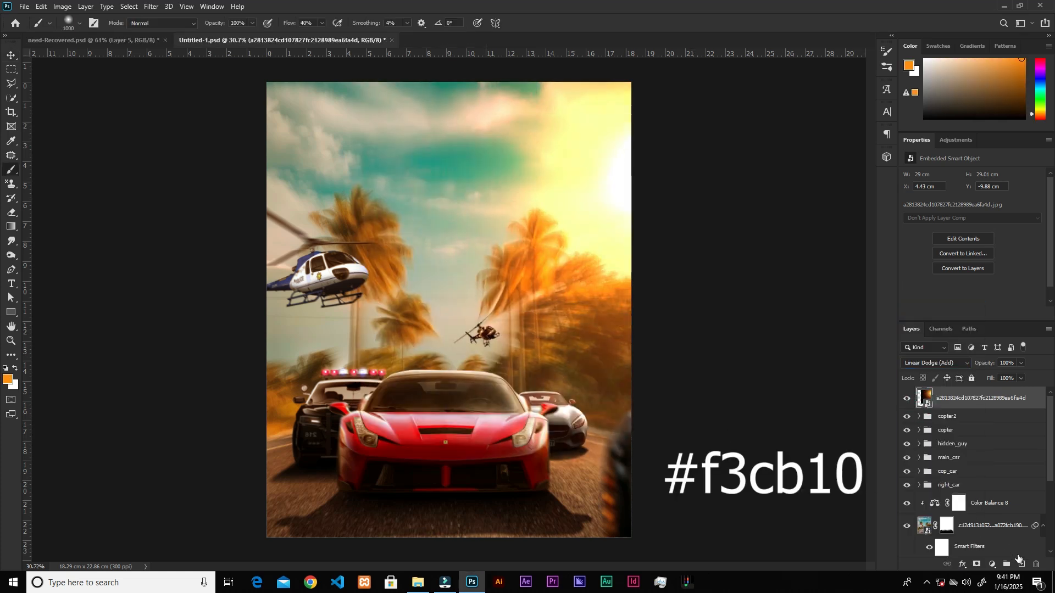
# Create a new layer above the sun glow in Linear Dodge (Add) mode and sample orange from the right palm tree.
pyautogui.click(1021, 565)
pyautogui.click(933, 364)
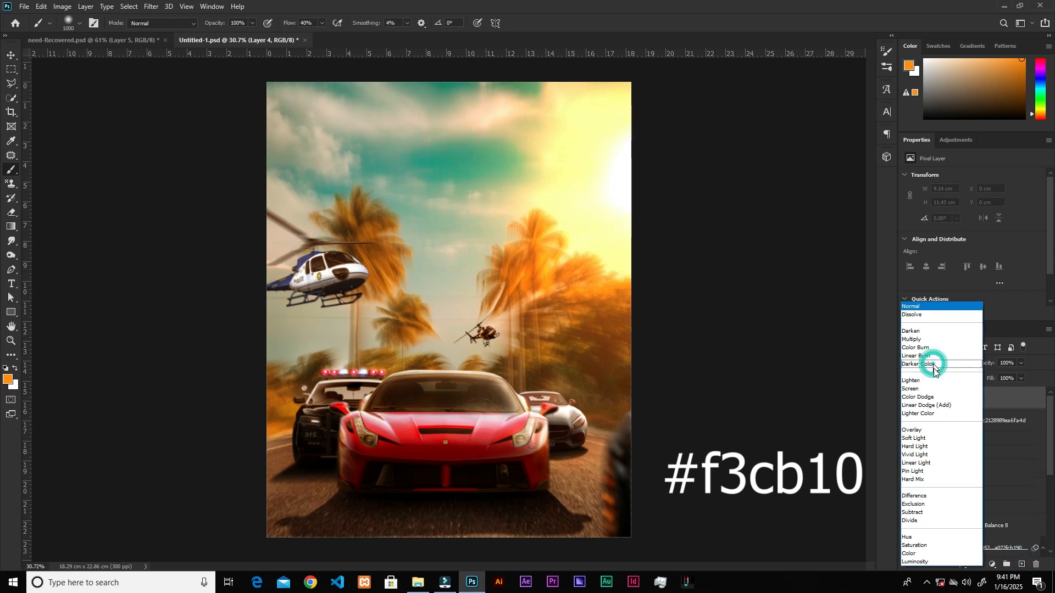
pyautogui.click(934, 406)
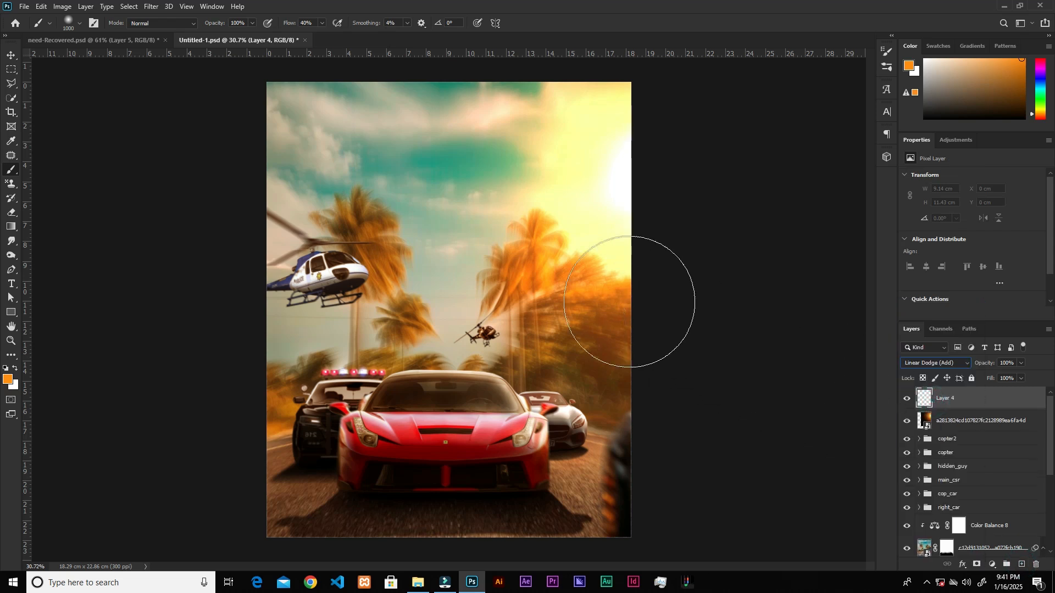
pyautogui.keyDown('alt'); pyautogui.click(532, 271); pyautogui.keyUp('alt')
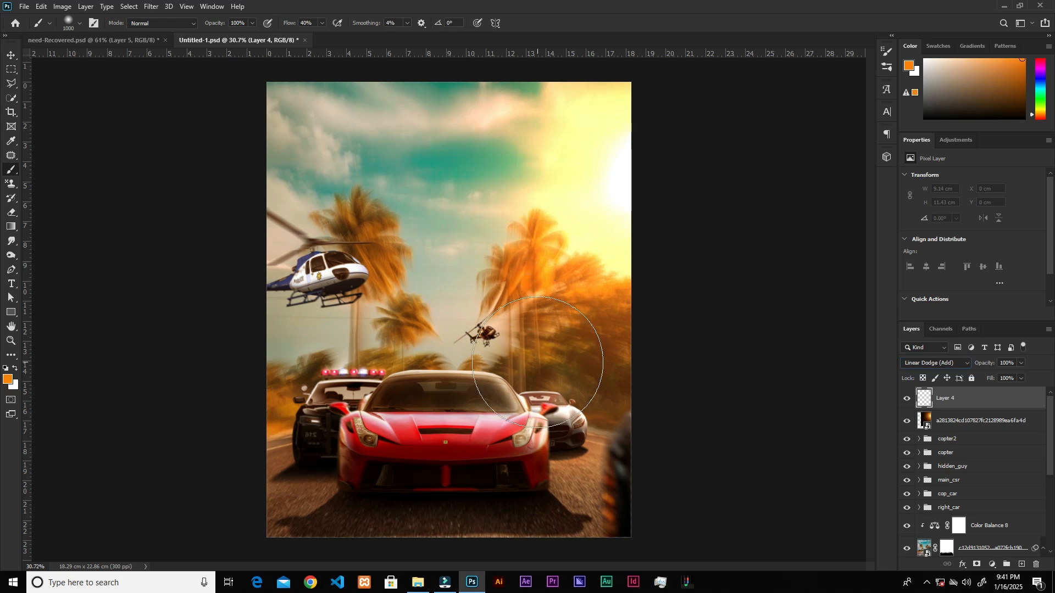
# Paint an orange glow over the trees behind the silver car with a soft 1600 px brush.
pyautogui.press(']')
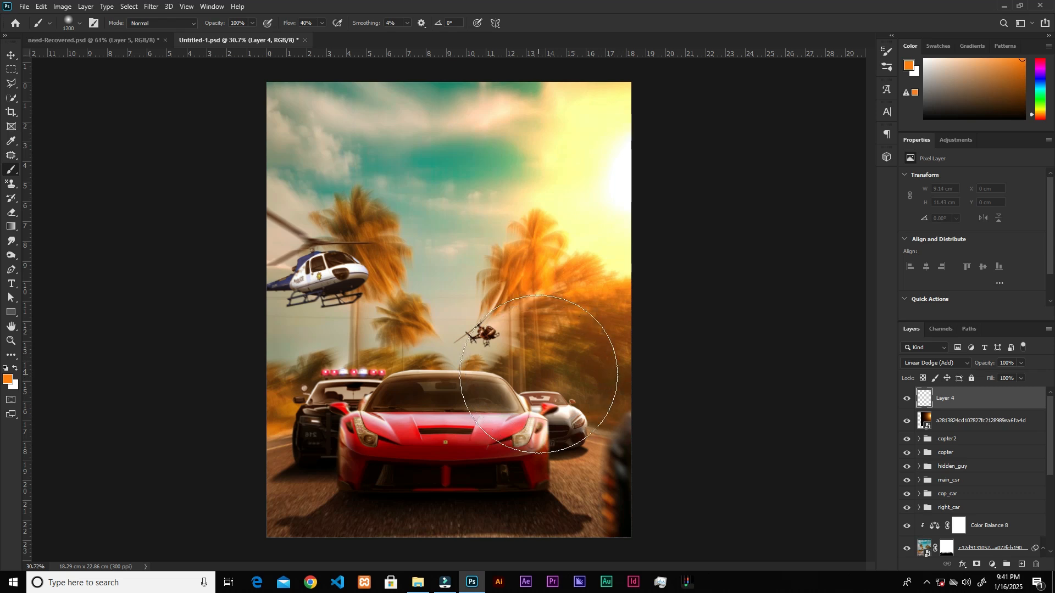
pyautogui.click(540, 375)
pyautogui.press(']')
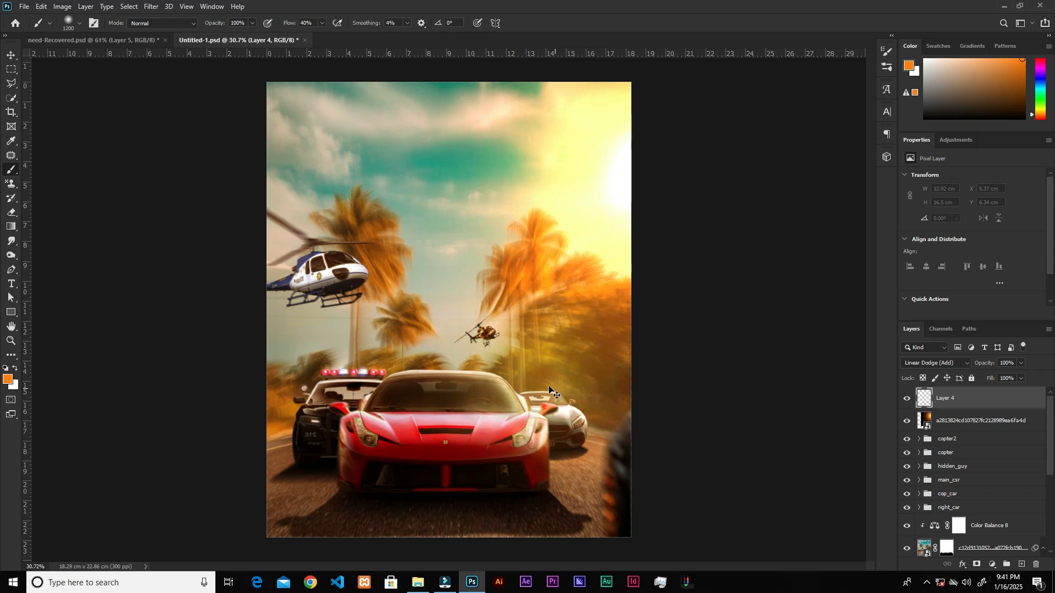
pyautogui.press(']')
pyautogui.press(']')
pyautogui.press(']')
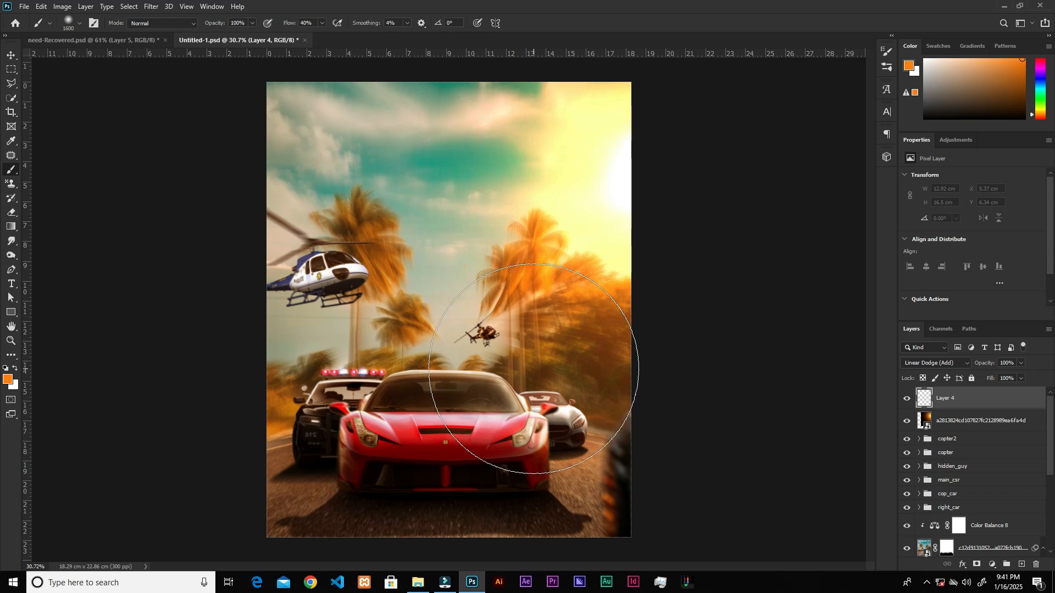
pyautogui.click(536, 368)
pyautogui.press(']')
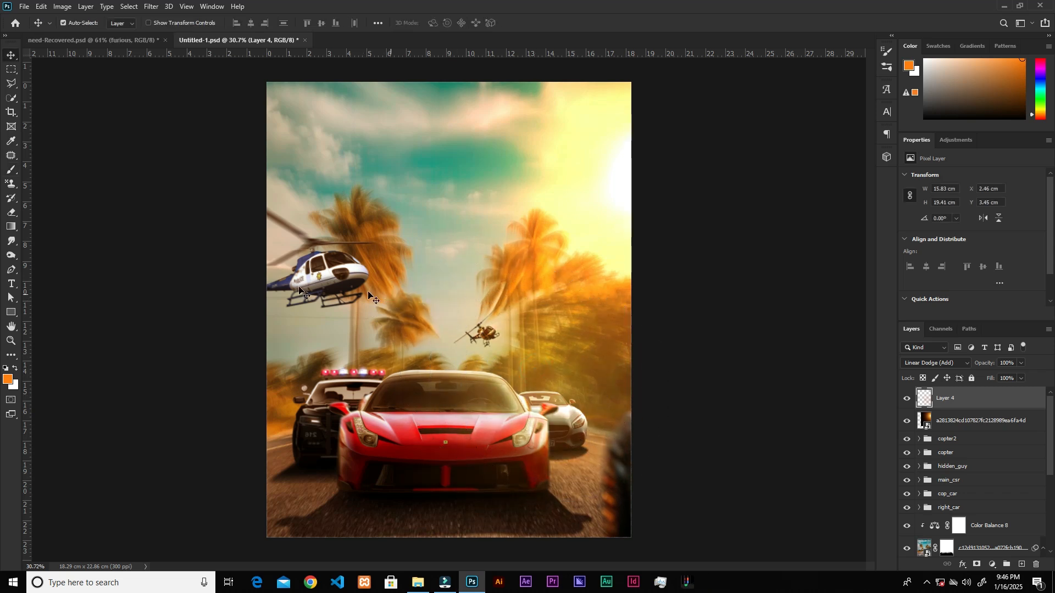
# Add the text "need" in NFS font over the middle of the sky.
pyautogui.click(12, 283)
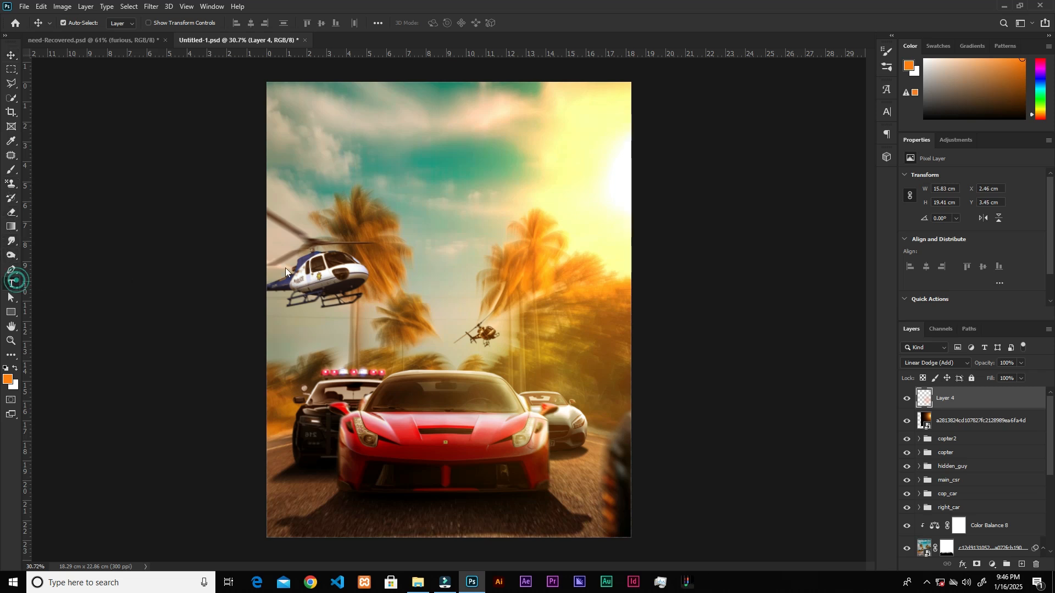
pyautogui.click(435, 243)
pyautogui.write('NEED')
pyautogui.hotkey('ctrl', 'Return')
pyautogui.press('v')
# Scale the "need" text to about 69 pt and position it in the sky above the police helicopter.
pyautogui.moveTo(464, 241); pyautogui.dragTo(572, 203)
pyautogui.hotkey('ctrl', 't')
pyautogui.moveTo(494, 226); pyautogui.dragTo(385, 182)
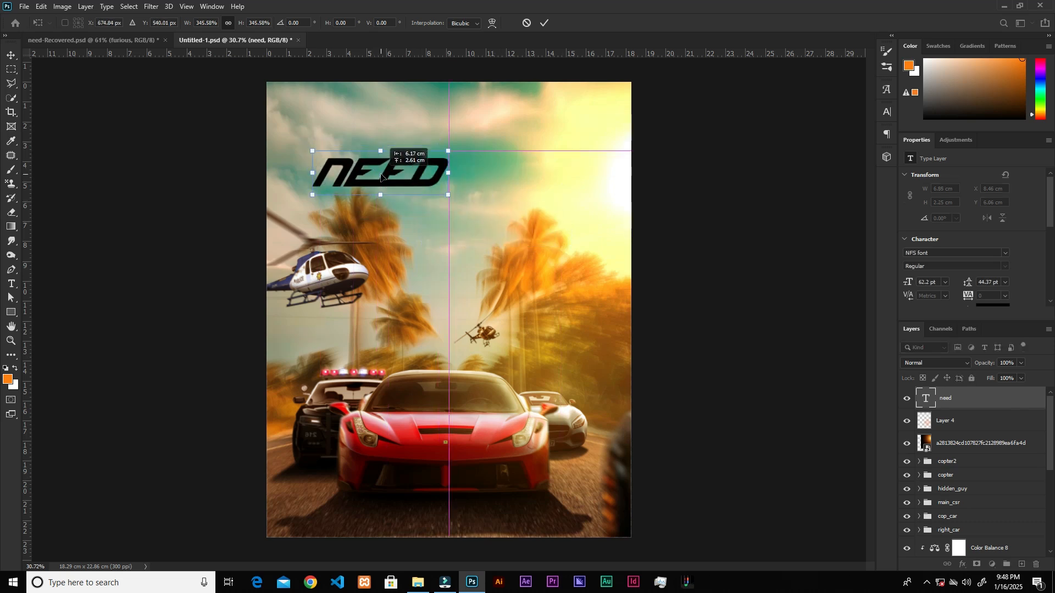
pyautogui.moveTo(449, 144)
pyautogui.mouseDown()
pyautogui.moveTo(463, 136)
pyautogui.moveTo(440, 161)
pyautogui.mouseUp()
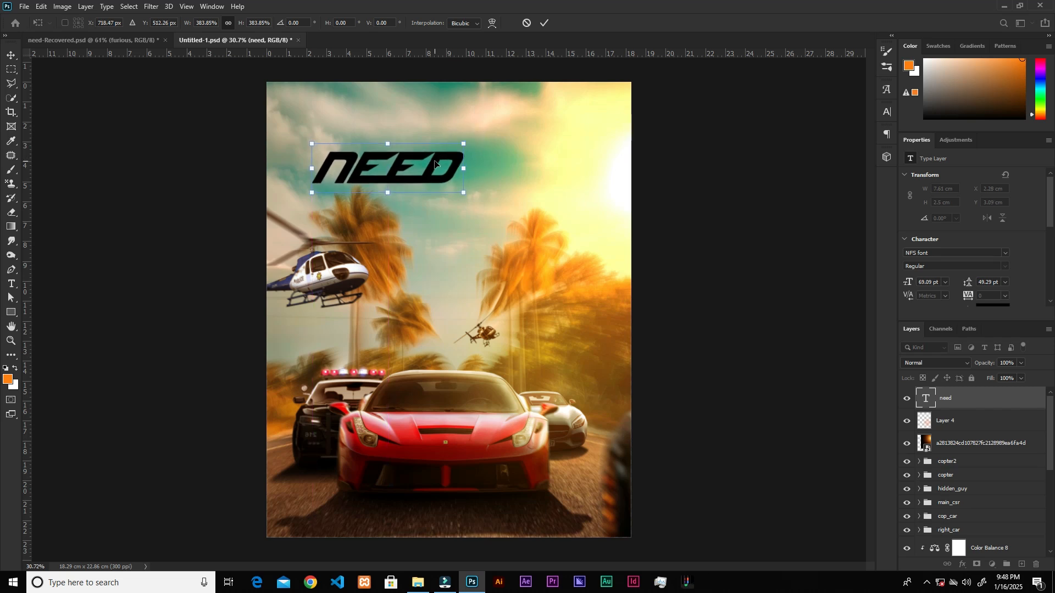
# Skew the "need" text so its right end slants slightly upward, and apply the transform.
pyautogui.rightClick(435, 163)
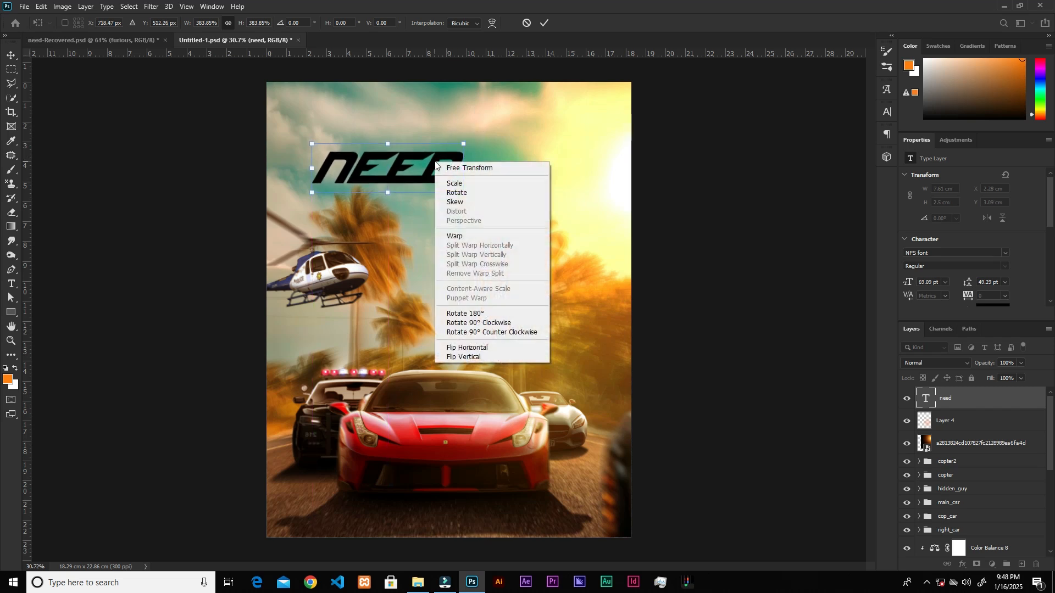
pyautogui.click(463, 203)
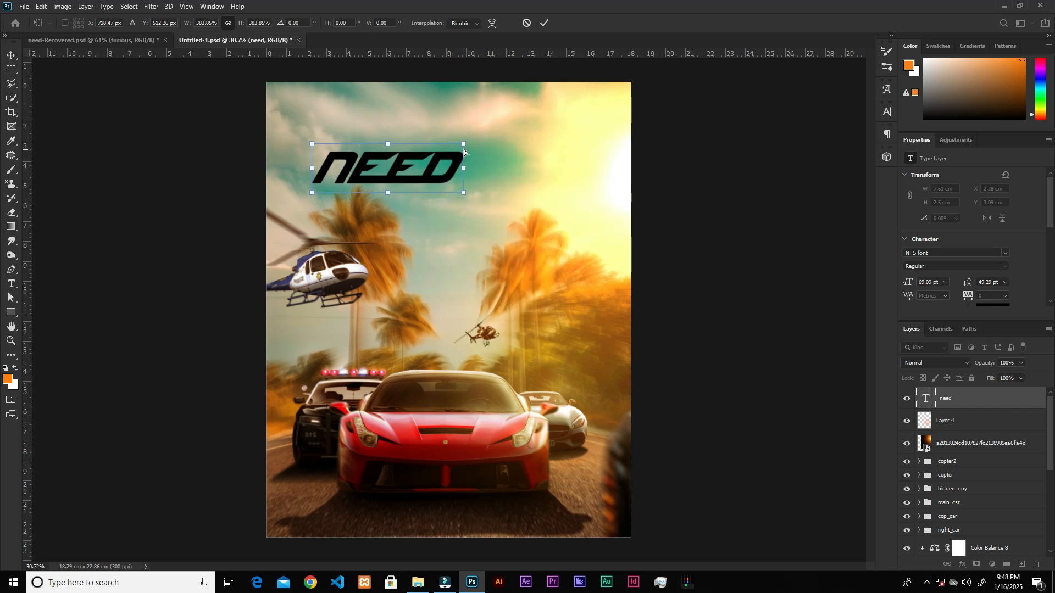
pyautogui.moveTo(464, 144); pyautogui.dragTo(460, 137)
pyautogui.click(548, 22)
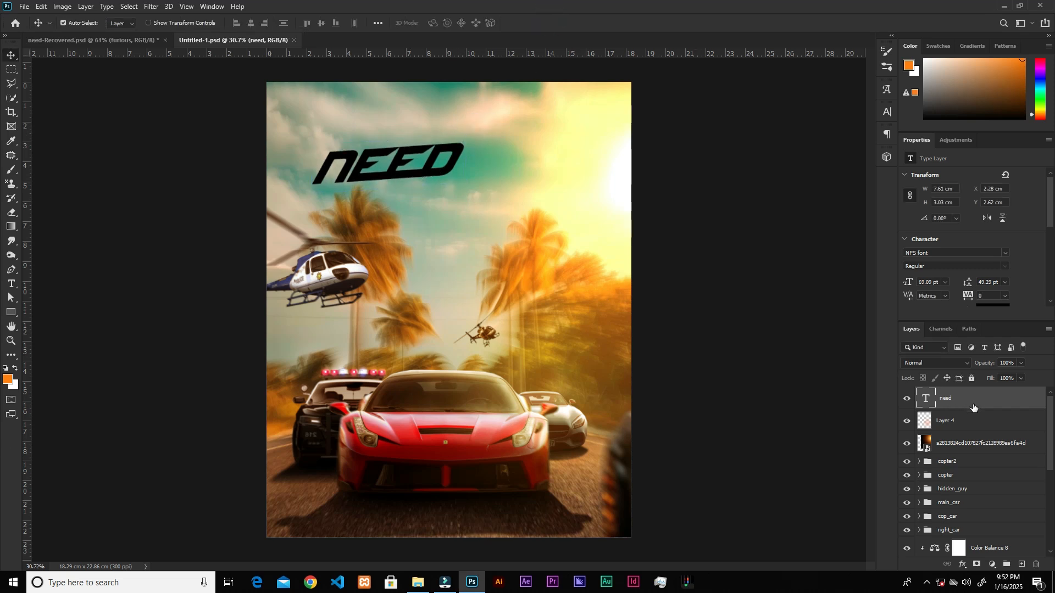
# Add a linear gradient overlay to the "need" text and set its angle to 0°.
pyautogui.click(962, 564)
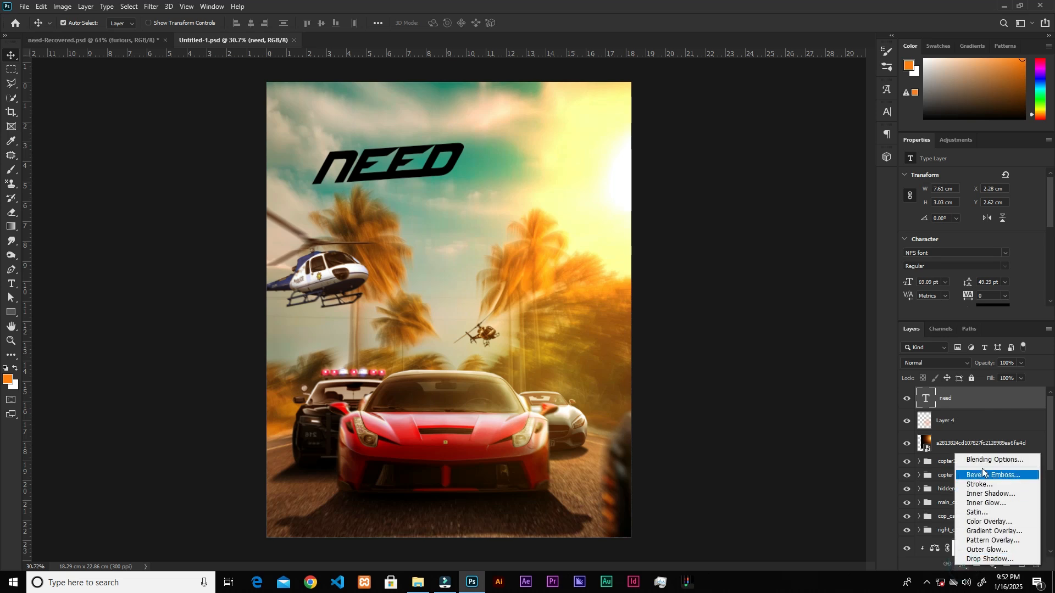
pyautogui.click(620, 301)
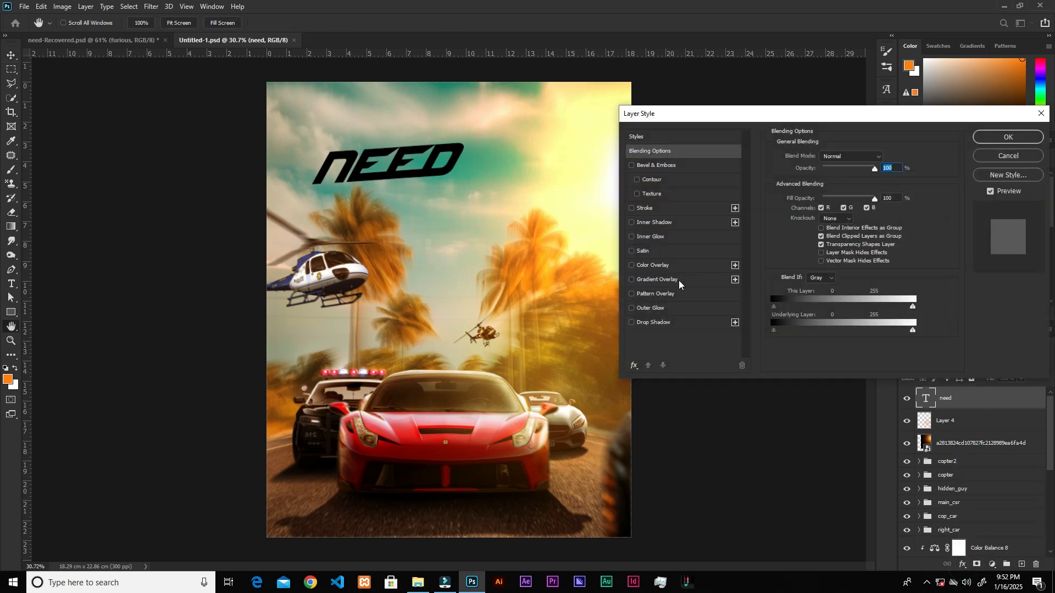
pyautogui.click(659, 280)
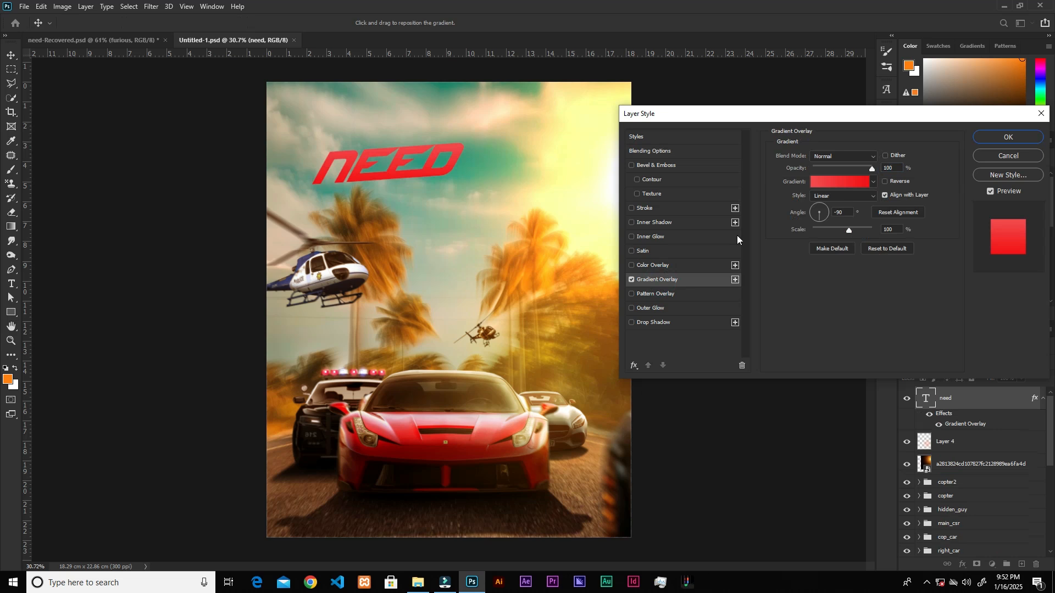
pyautogui.moveTo(816, 217); pyautogui.dragTo(847, 221)
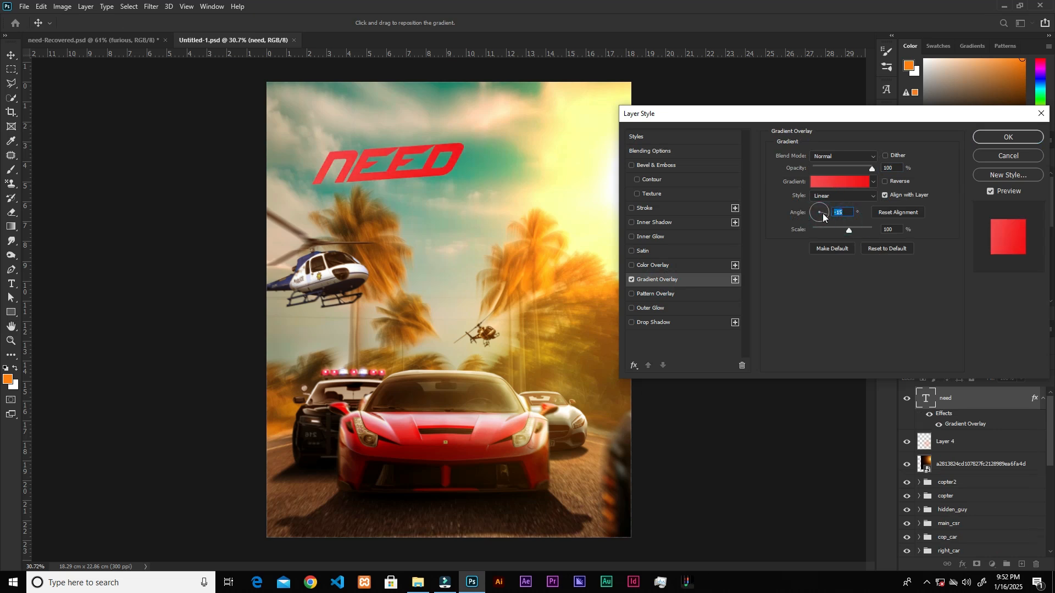
# Edit the overlay gradient and set its starting colour stop to orange-red ff3000.
pyautogui.click(831, 183)
pyautogui.click(749, 356)
pyautogui.click(798, 402)
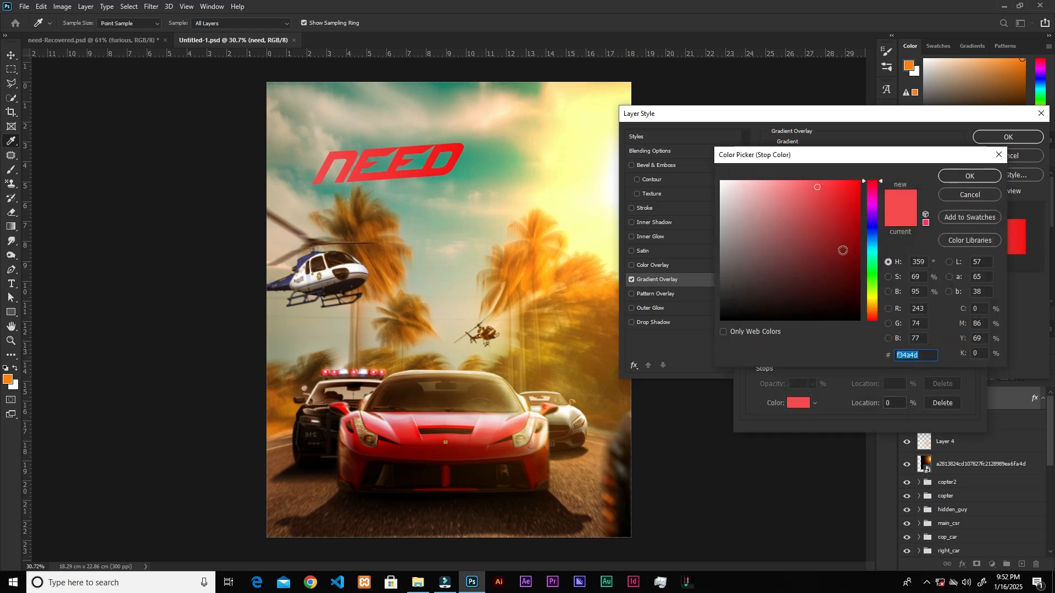
pyautogui.moveTo(819, 197); pyautogui.dragTo(860, 181)
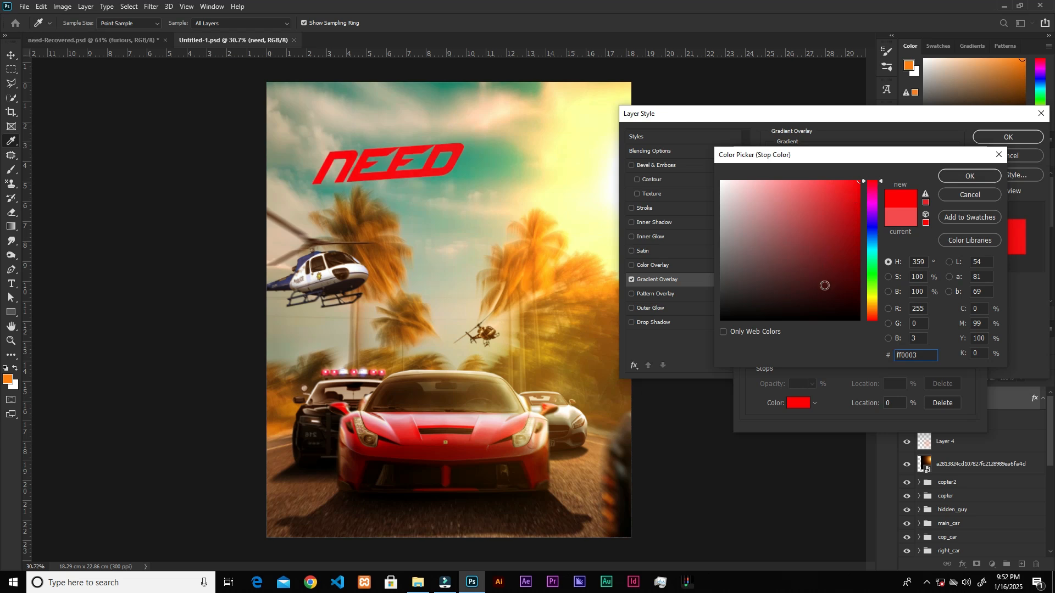
pyautogui.click(875, 317)
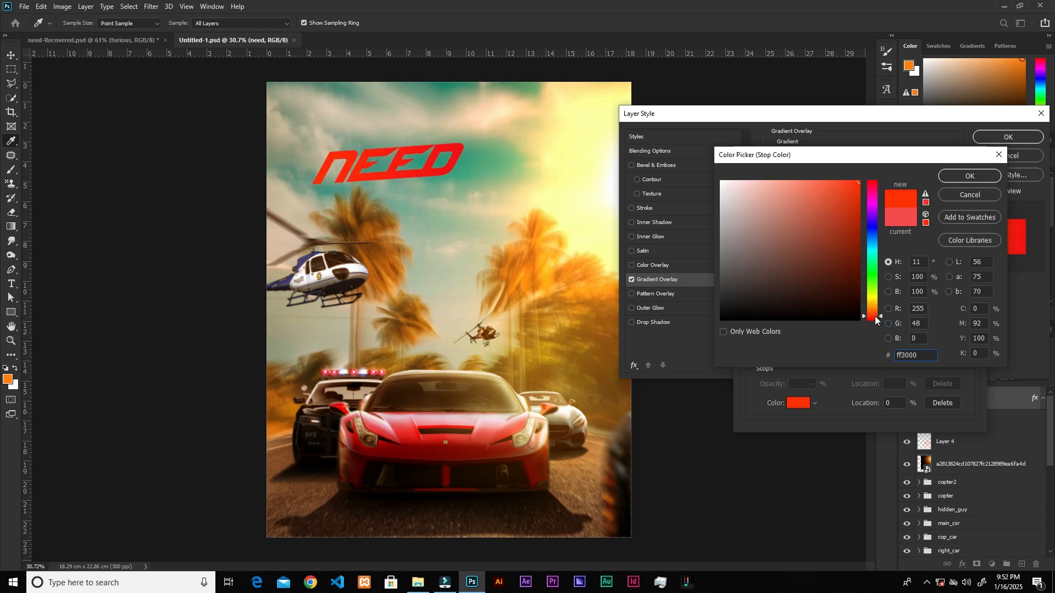
pyautogui.click(970, 176)
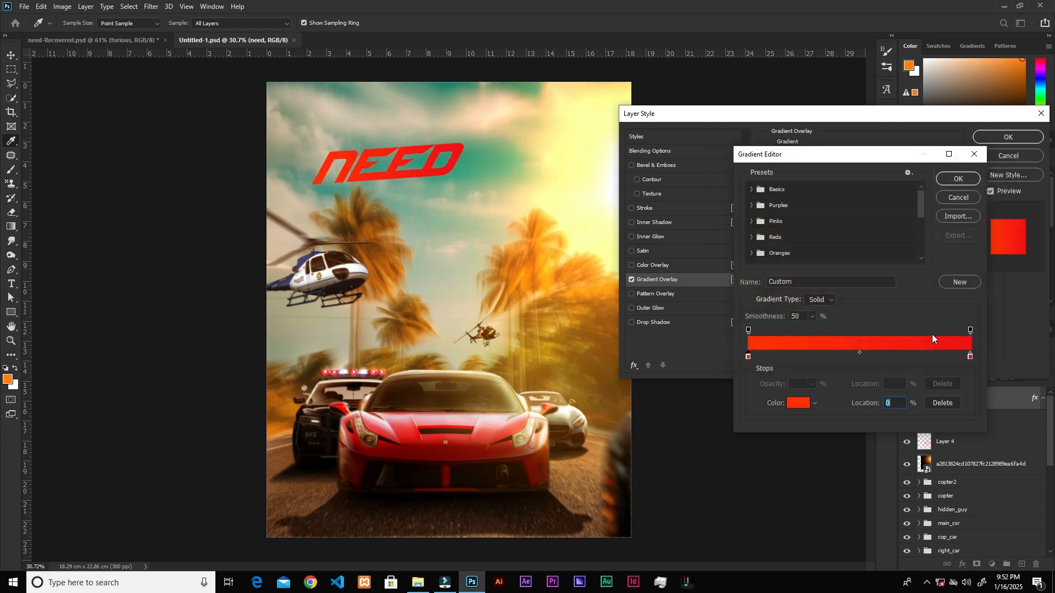
# Set the gradient's end colour stop to yellow f3d010.
pyautogui.click(970, 357)
pyautogui.click(797, 405)
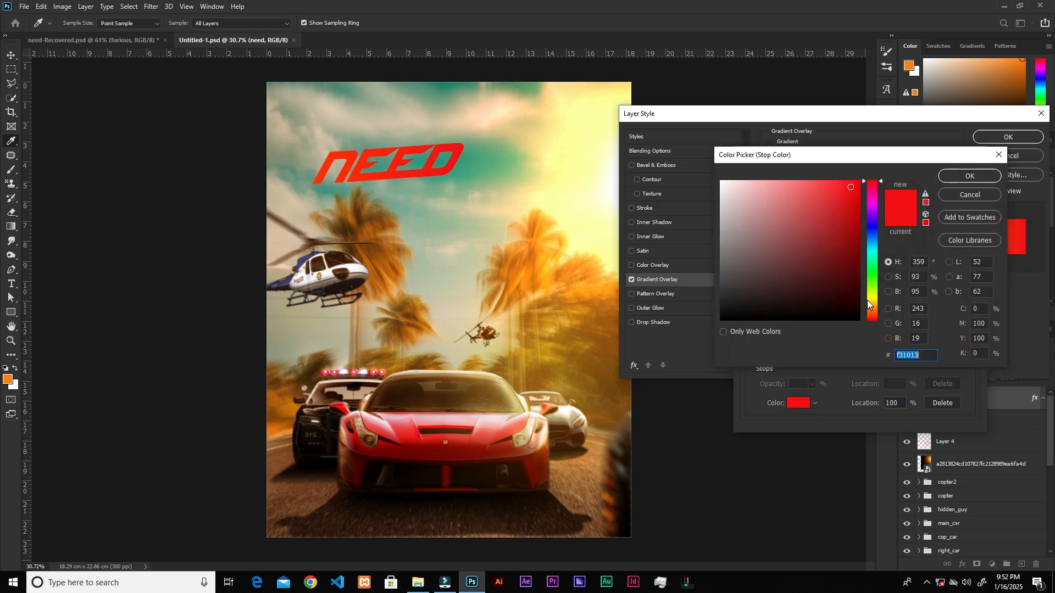
pyautogui.click(875, 305)
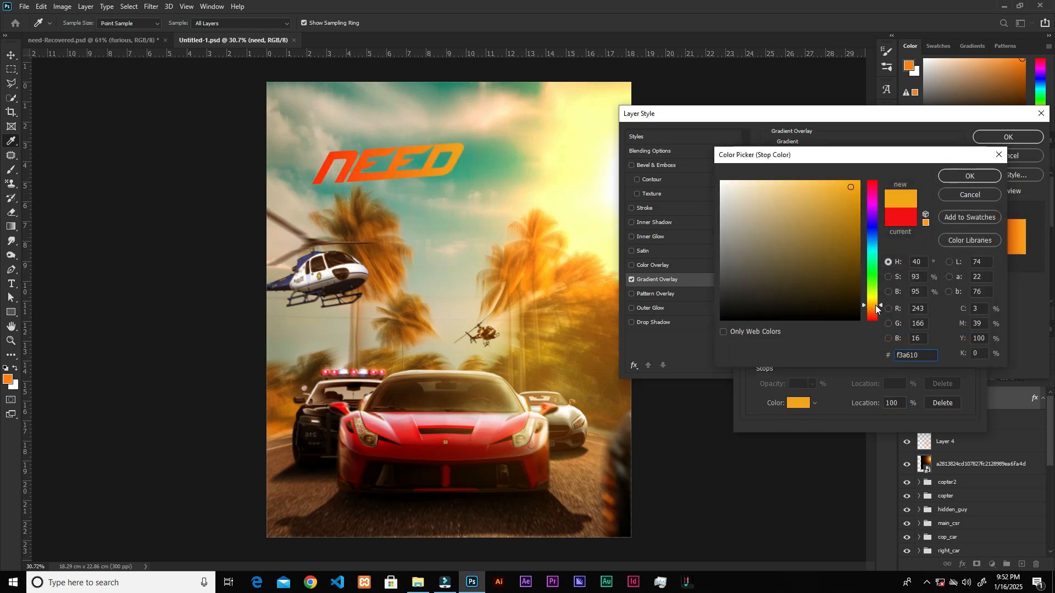
pyautogui.moveTo(876, 305); pyautogui.dragTo(876, 300)
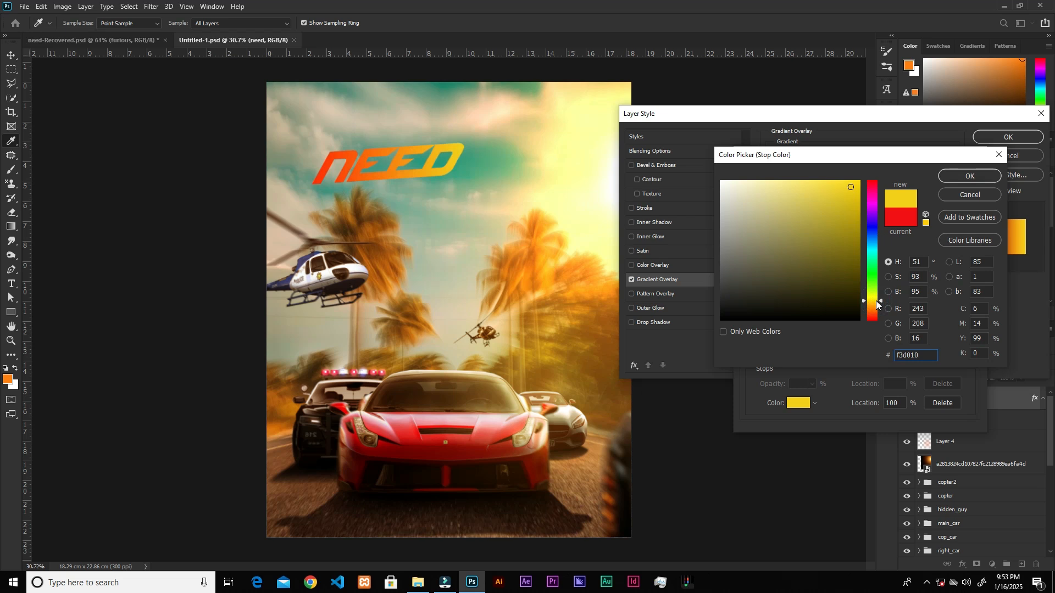
pyautogui.click(955, 178)
# Change the gradient's starting colour stop to pure red ff0000.
pyautogui.click(749, 357)
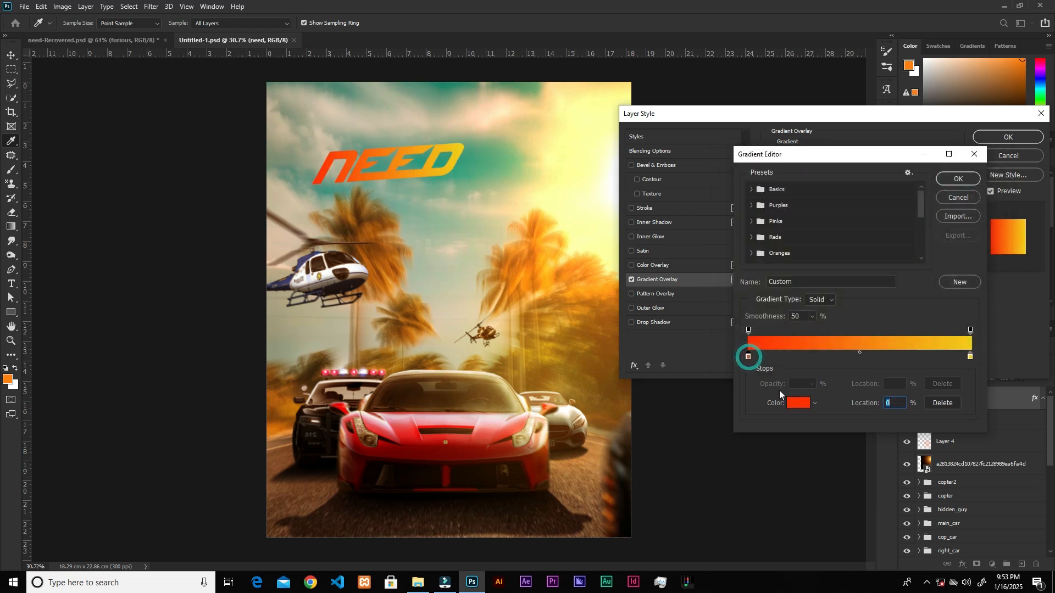
pyautogui.click(798, 402)
pyautogui.moveTo(876, 316); pyautogui.dragTo(874, 337)
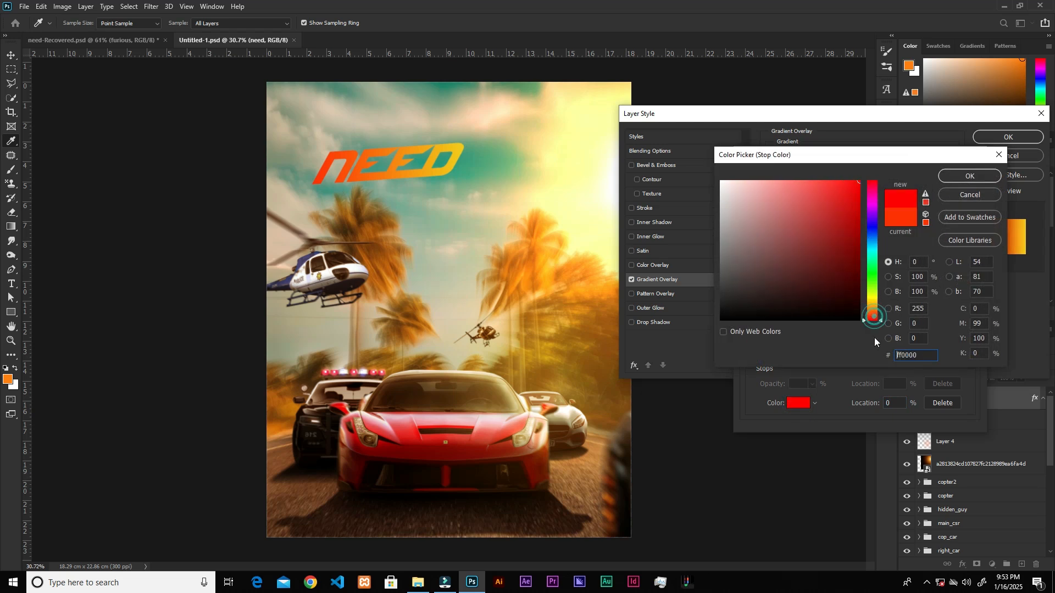
pyautogui.click(981, 180)
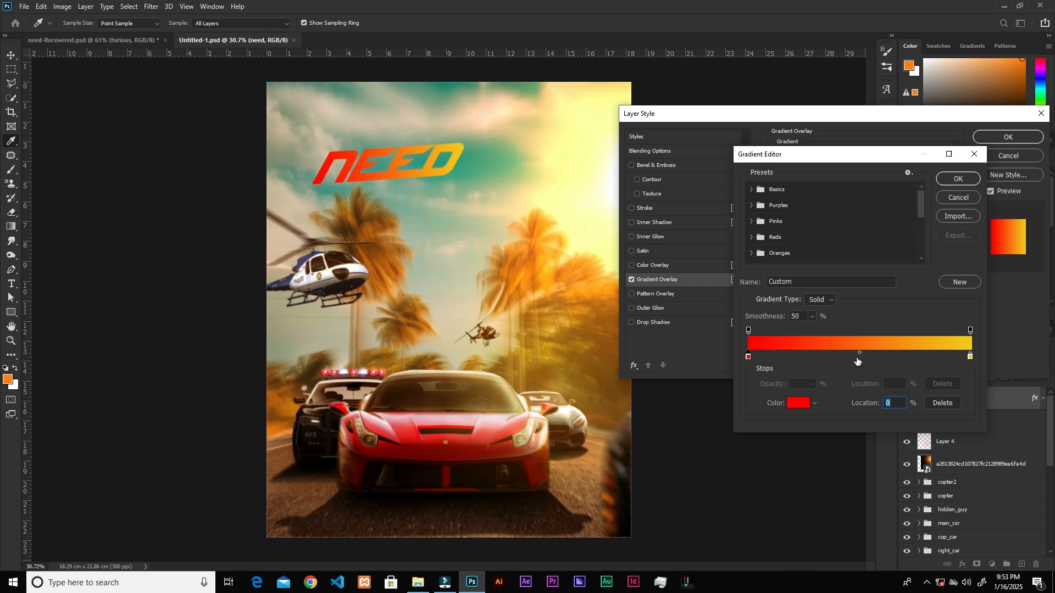
# Shift the gradient midpoint toward the red end, move the yellow stop to 86%, and apply the gradient overlay.
pyautogui.moveTo(859, 353); pyautogui.dragTo(845, 354)
pyautogui.moveTo(971, 357); pyautogui.dragTo(940, 355)
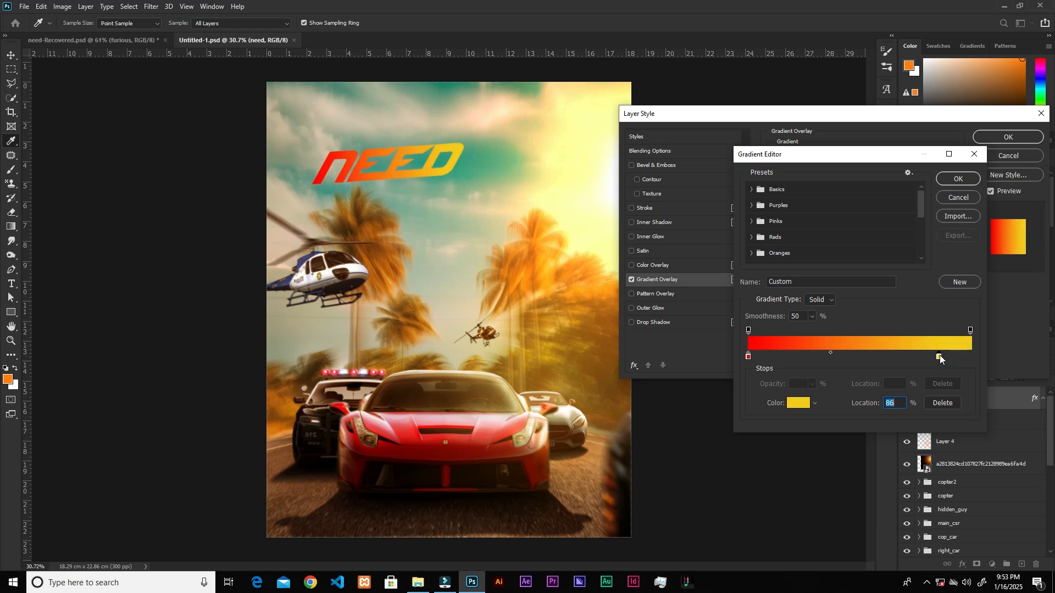
pyautogui.click(945, 196)
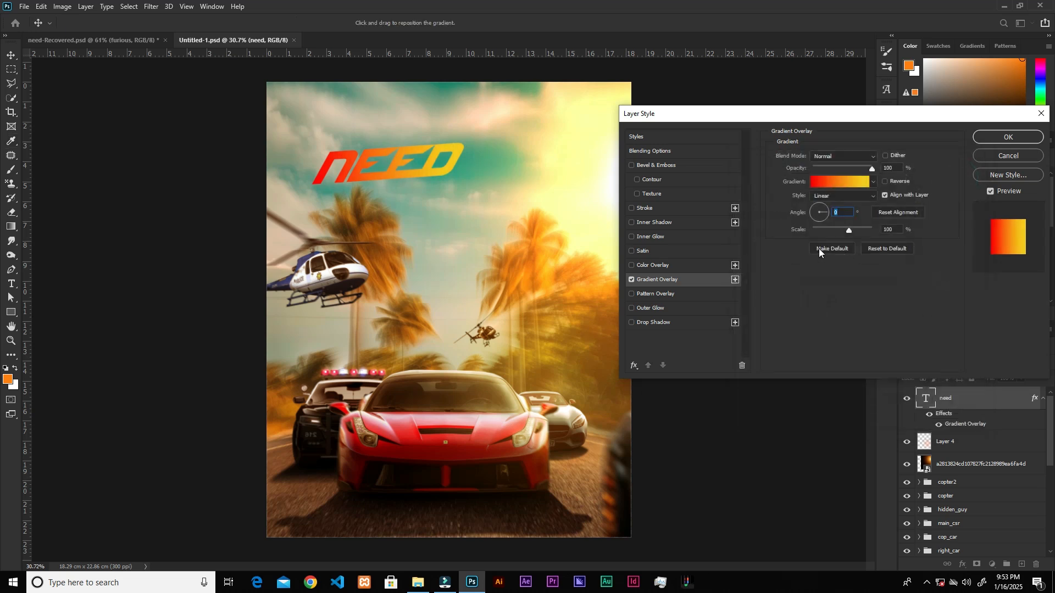
pyautogui.click(1001, 137)
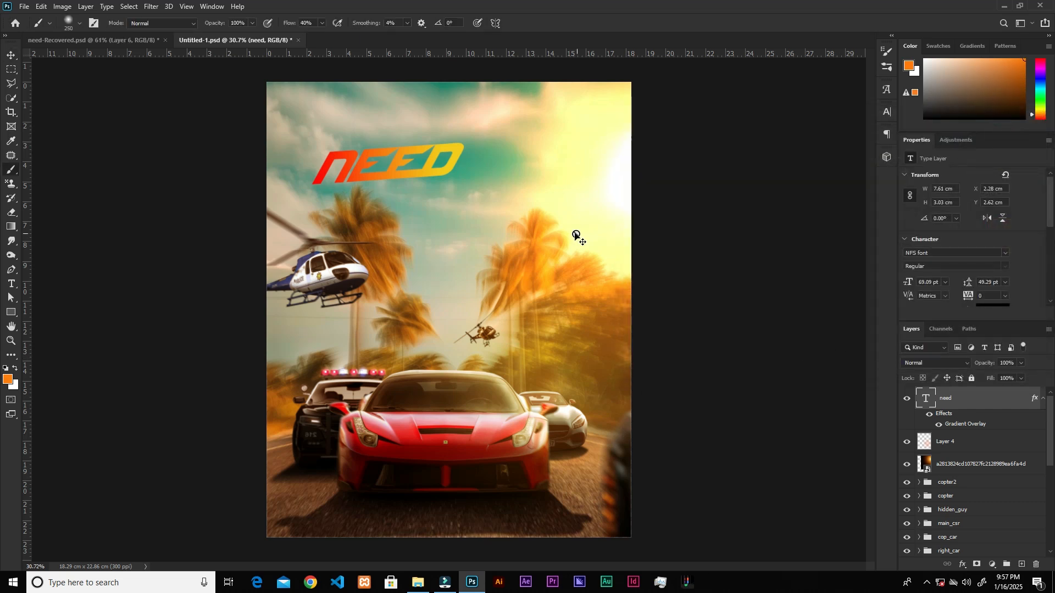
# Rasterize the layer style of the "need" text.
pyautogui.press('v')
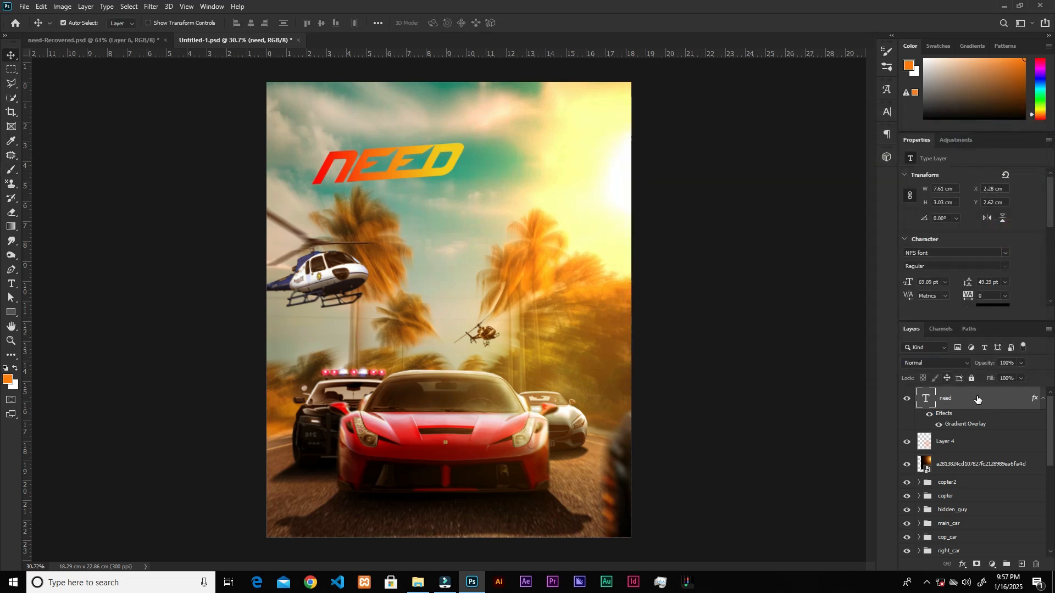
pyautogui.rightClick(979, 398)
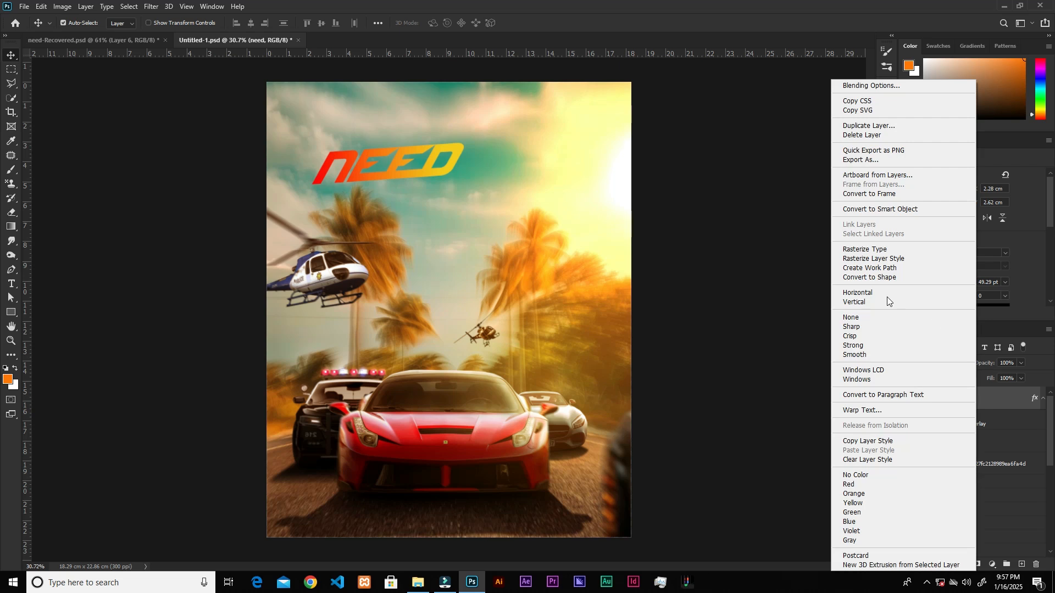
pyautogui.click(868, 257)
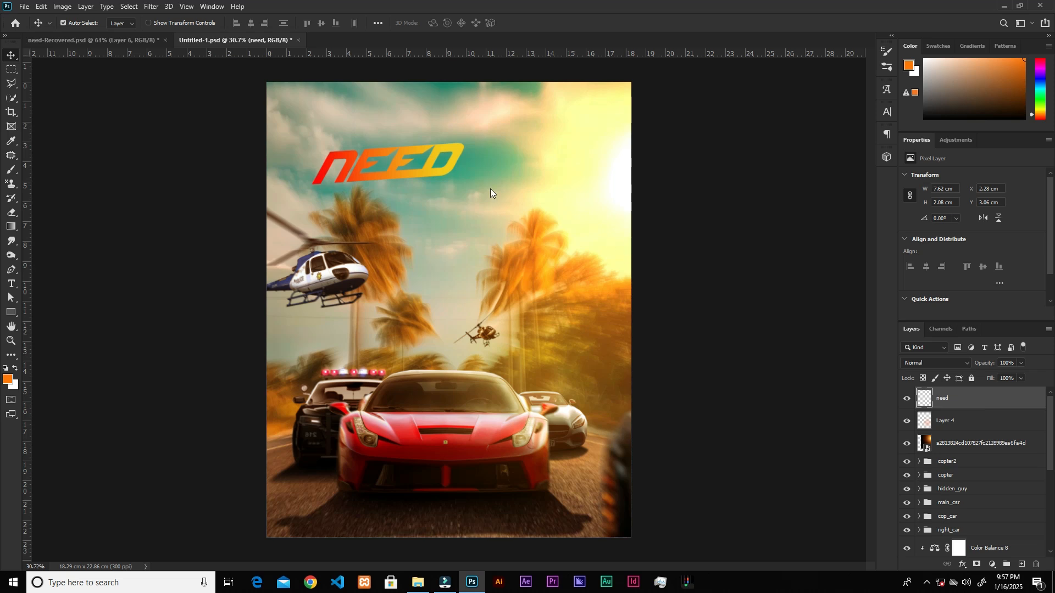
# Add a new layer above "need", set its blend mode to Linear Dodge (Add), and clip it to the text.
pyautogui.click(1021, 564)
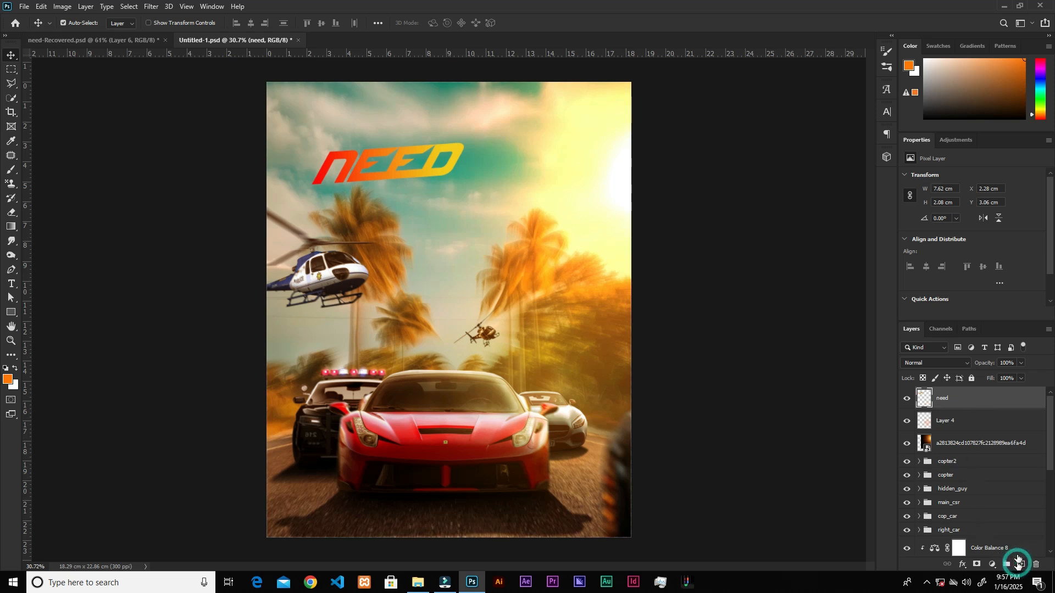
pyautogui.click(926, 366)
pyautogui.click(921, 406)
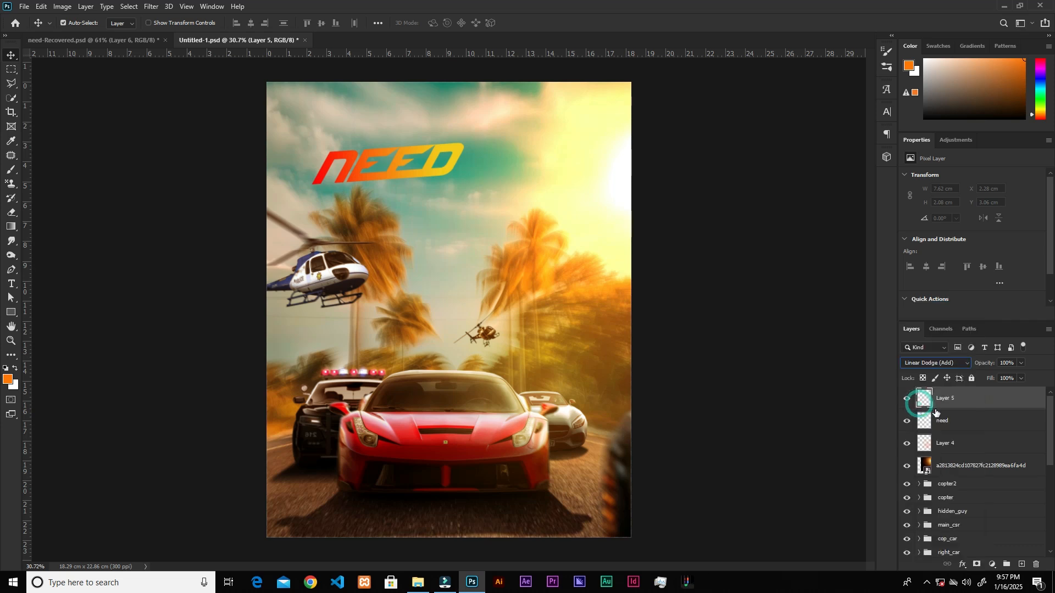
pyautogui.rightClick(978, 406)
pyautogui.click(866, 317)
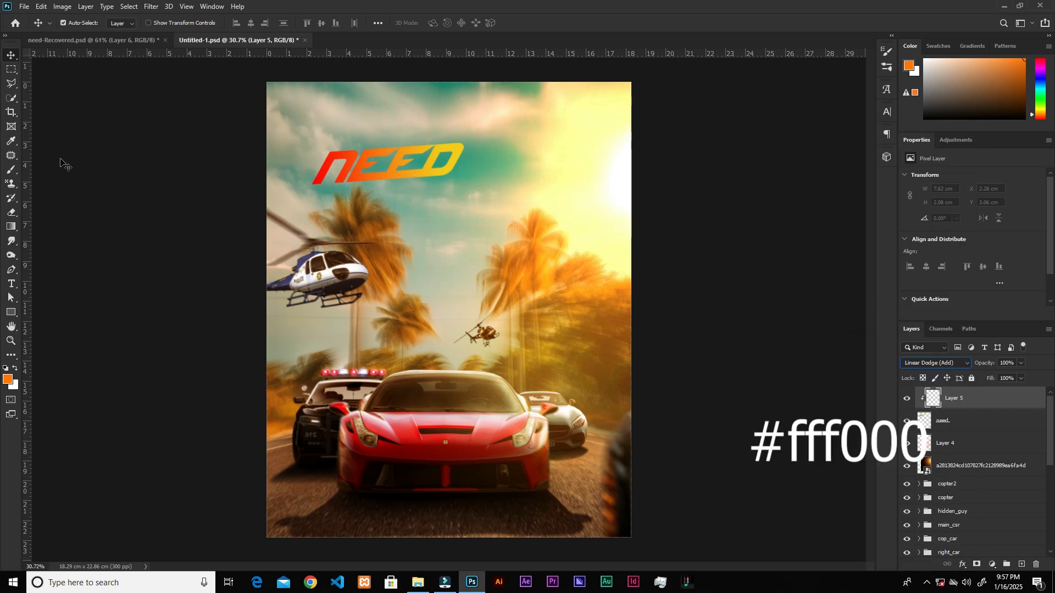
# Sample the yellow of the letter D and paint a bright glow over the "eed" letters with a soft 500 px brush.
pyautogui.click(11, 170)
pyautogui.press(']')
pyautogui.press(']')
pyautogui.press(']')
pyautogui.press(']')
pyautogui.press('[')
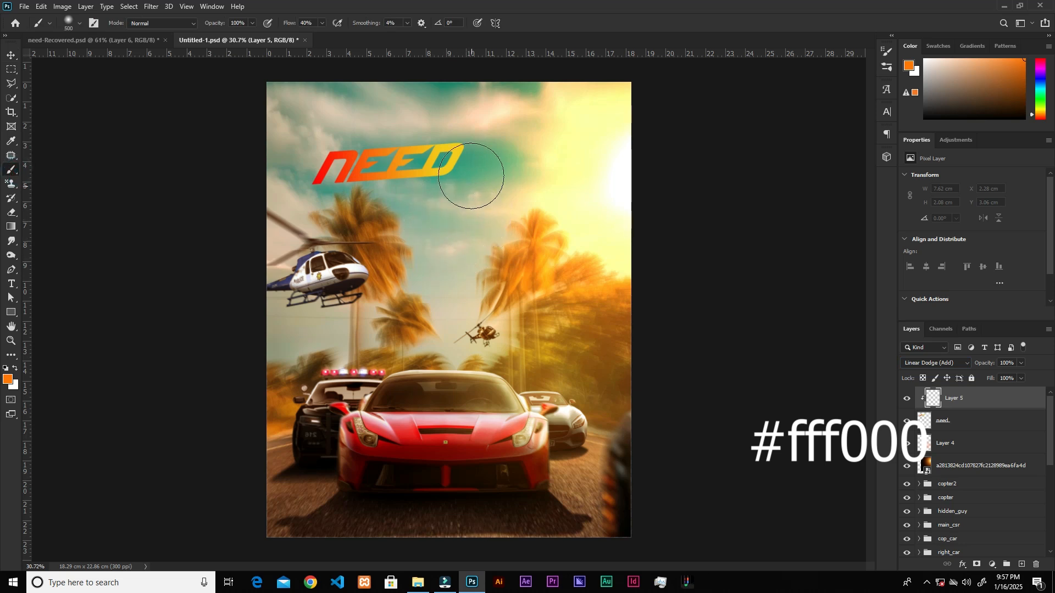
pyautogui.keyDown('alt'); pyautogui.click(458, 146); pyautogui.keyUp('alt')
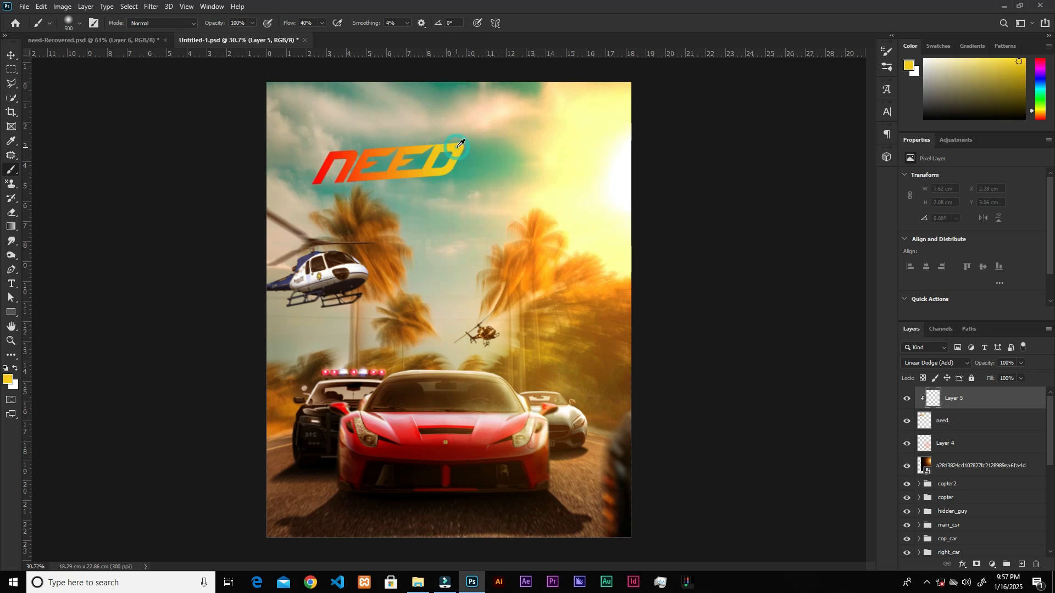
pyautogui.keyDown('alt'); pyautogui.click(457, 147); pyautogui.keyUp('alt')
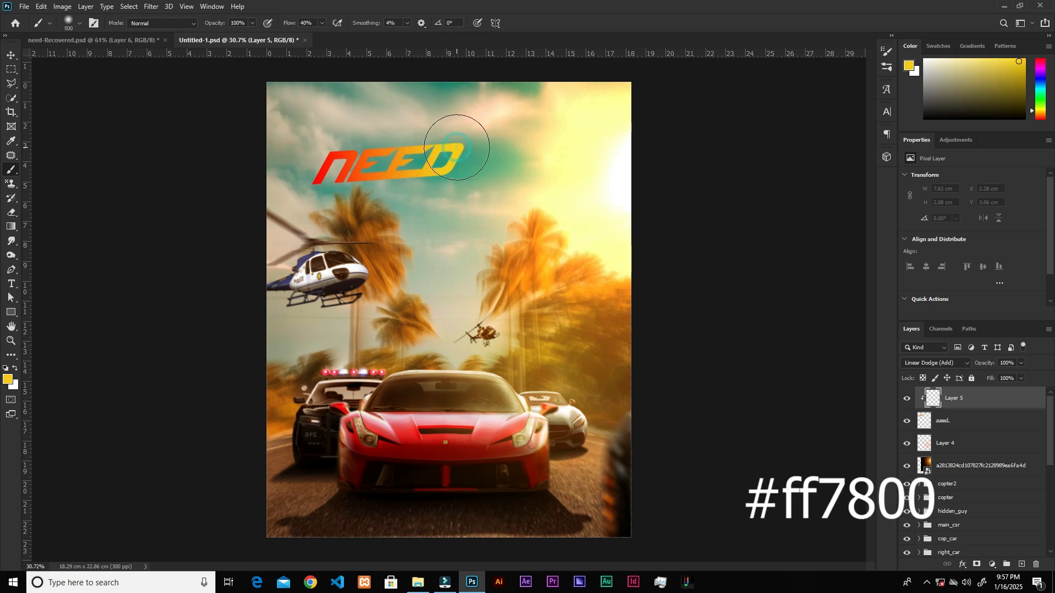
pyautogui.moveTo(445, 167)
pyautogui.mouseDown()
pyautogui.moveTo(422, 174)
pyautogui.moveTo(435, 159)
pyautogui.moveTo(426, 160)
pyautogui.moveTo(406, 183)
pyautogui.moveTo(413, 159)
pyautogui.moveTo(388, 188)
pyautogui.moveTo(407, 168)
pyautogui.mouseUp()
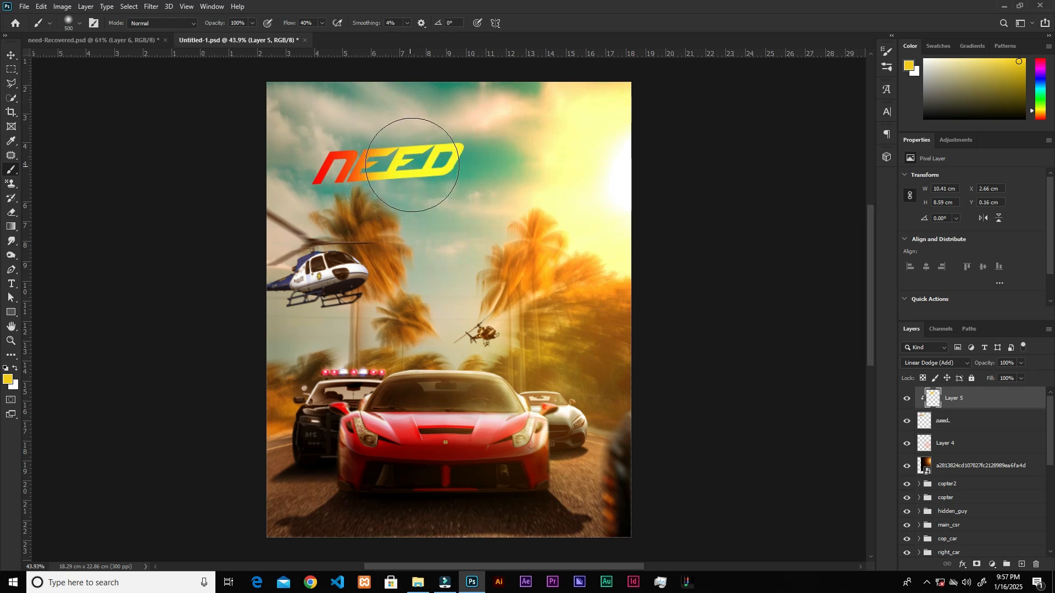
# Paint a white highlight at the lower edge between the last E and the D with a soft 175 px brush.
pyautogui.scroll(3, 415, 161)
pyautogui.scroll(2, 429, 190)
pyautogui.moveTo(964, 86); pyautogui.dragTo(911, 39)
pyautogui.press('[')
pyautogui.press('[')
pyautogui.press('[')
pyautogui.press('[')
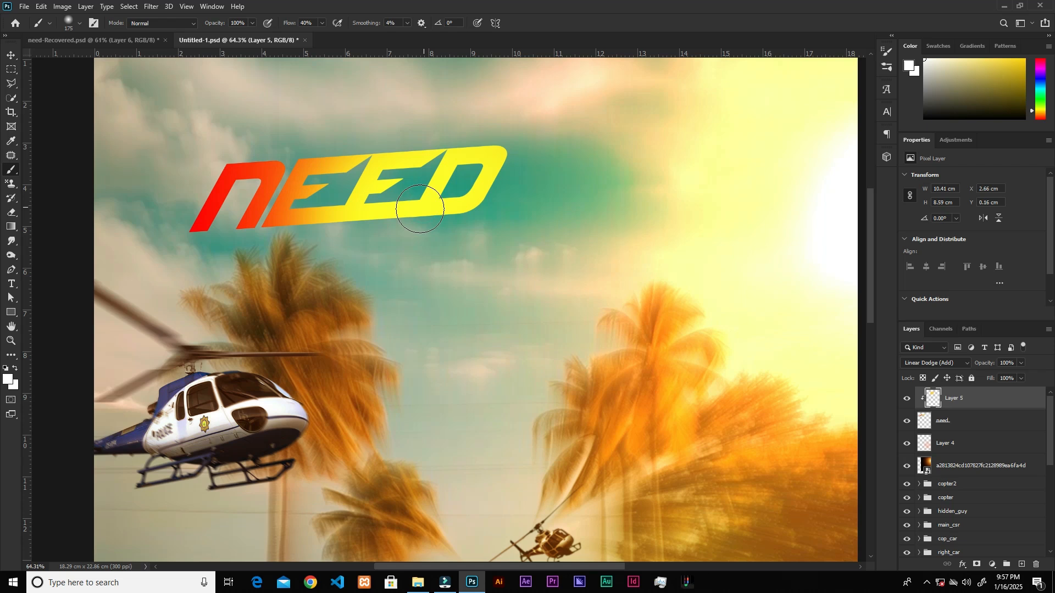
pyautogui.click(421, 206)
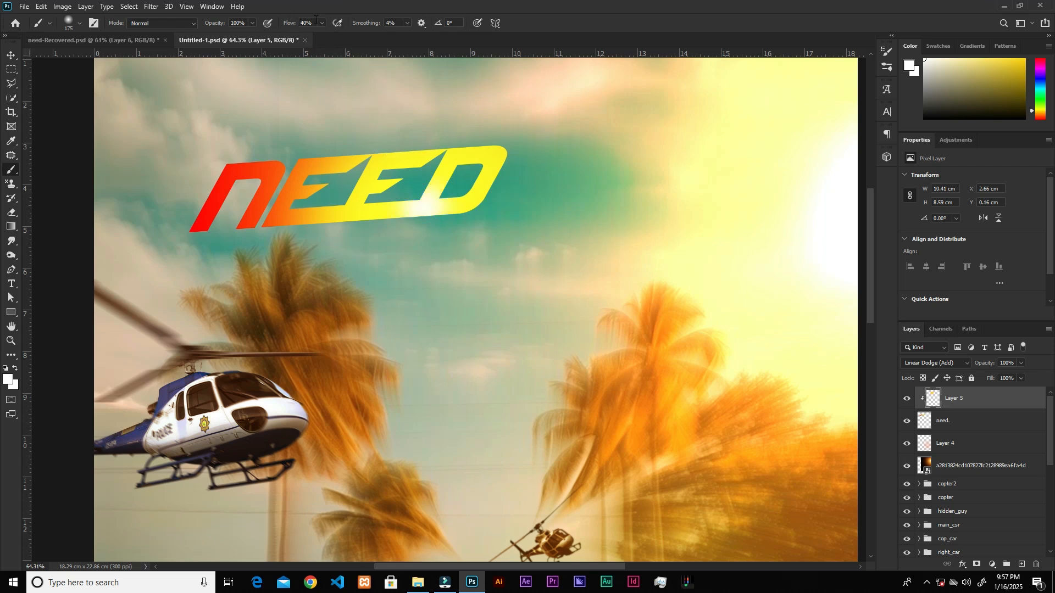
# Raise the brush flow to 100% and strengthen the white highlight along the lower edge of the last E and D.
pyautogui.click(321, 23)
pyautogui.click(427, 208)
pyautogui.click(410, 214)
pyautogui.click(391, 225)
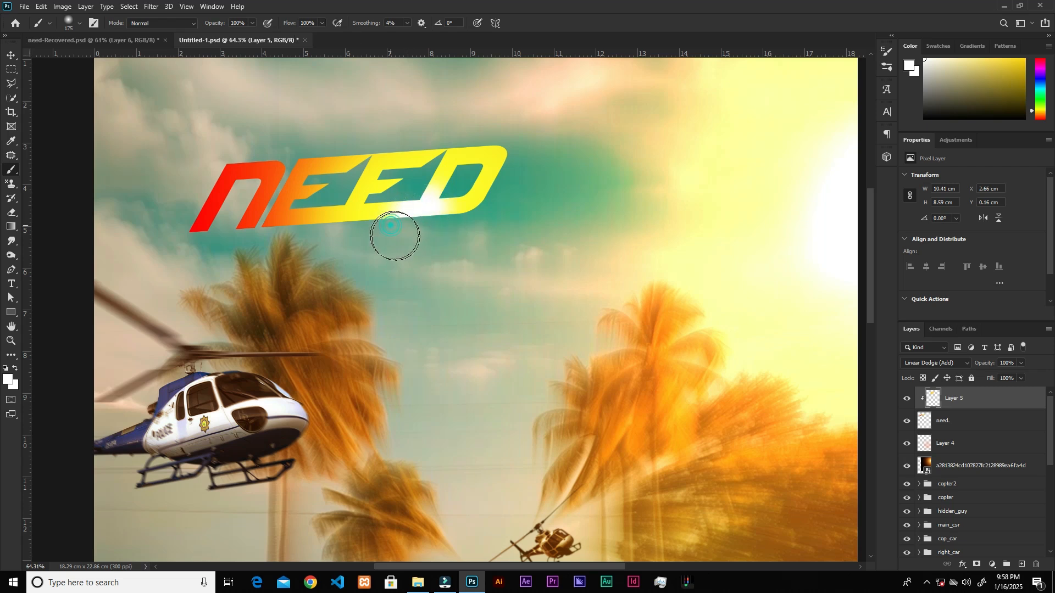
pyautogui.press(']')
pyautogui.press(']')
pyautogui.press(']')
pyautogui.press(']')
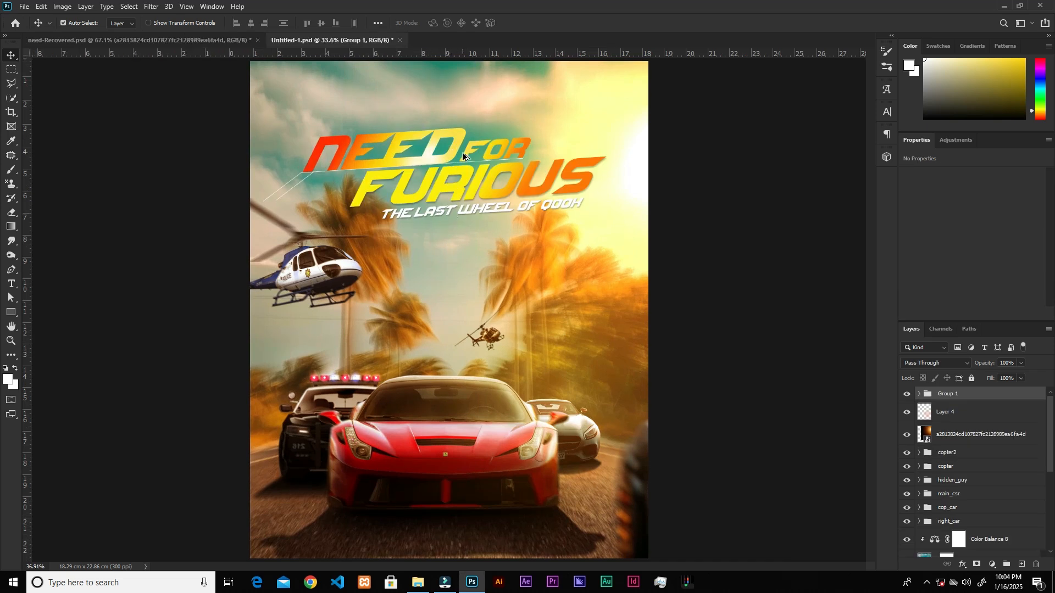
# Open the drop shadow settings of the "furious" text and examine their opacity, distance and size.
pyautogui.scroll(4, 463, 153)
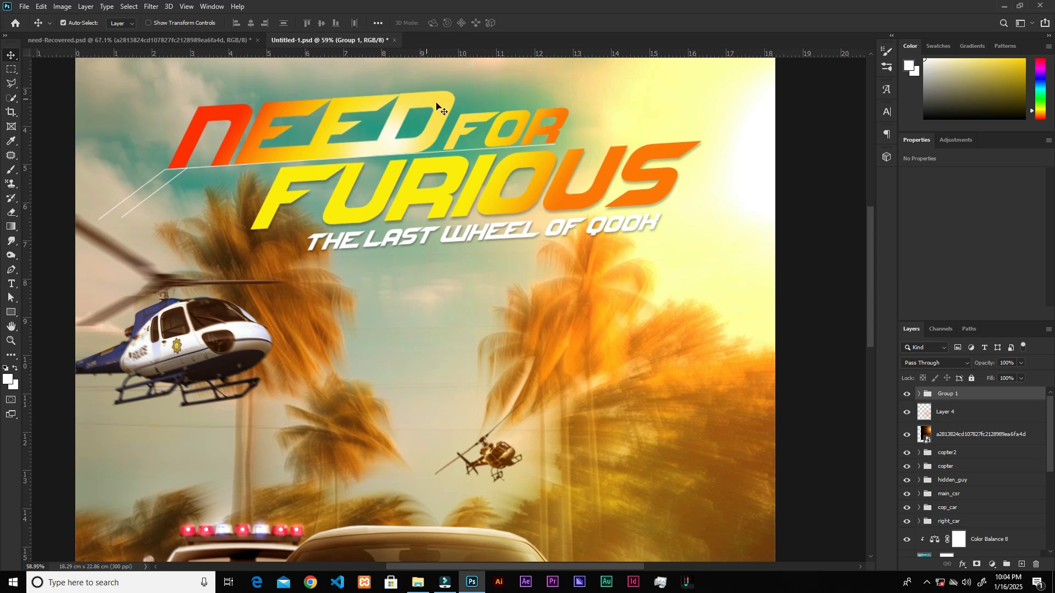
pyautogui.click(578, 207)
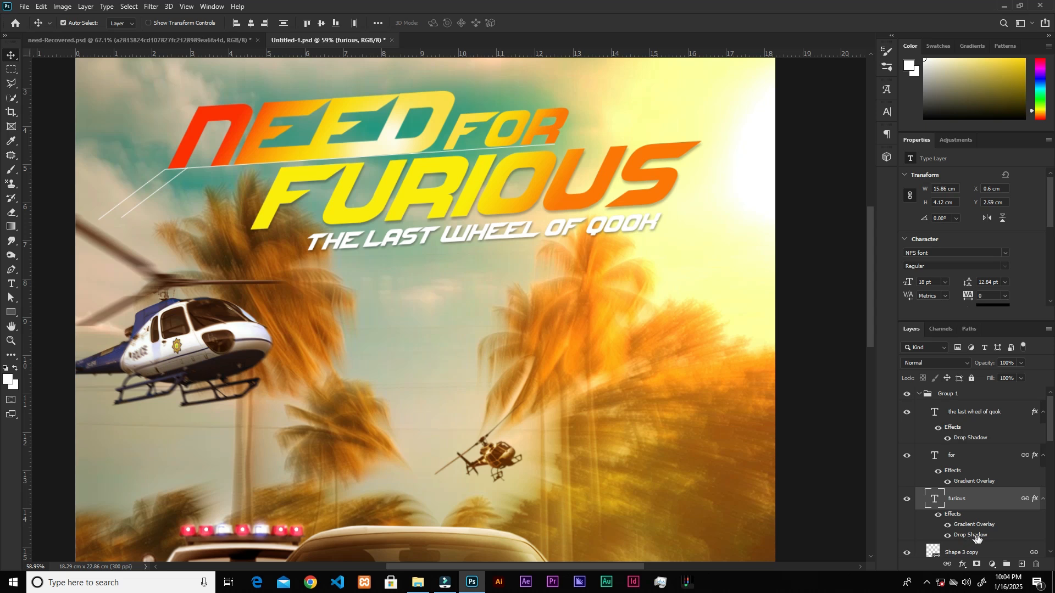
pyautogui.click(998, 536)
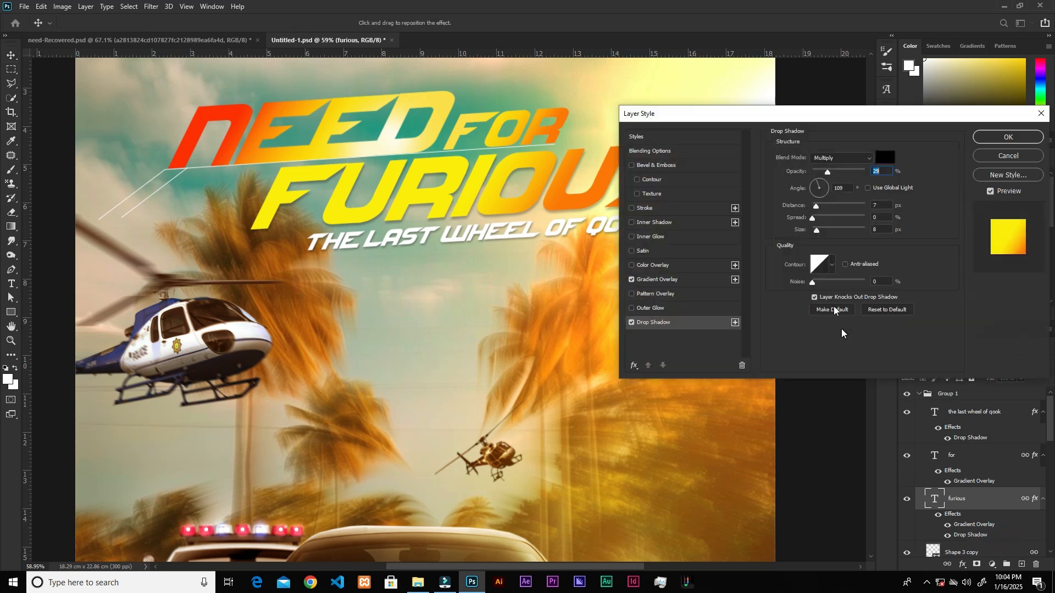
pyautogui.click(702, 324)
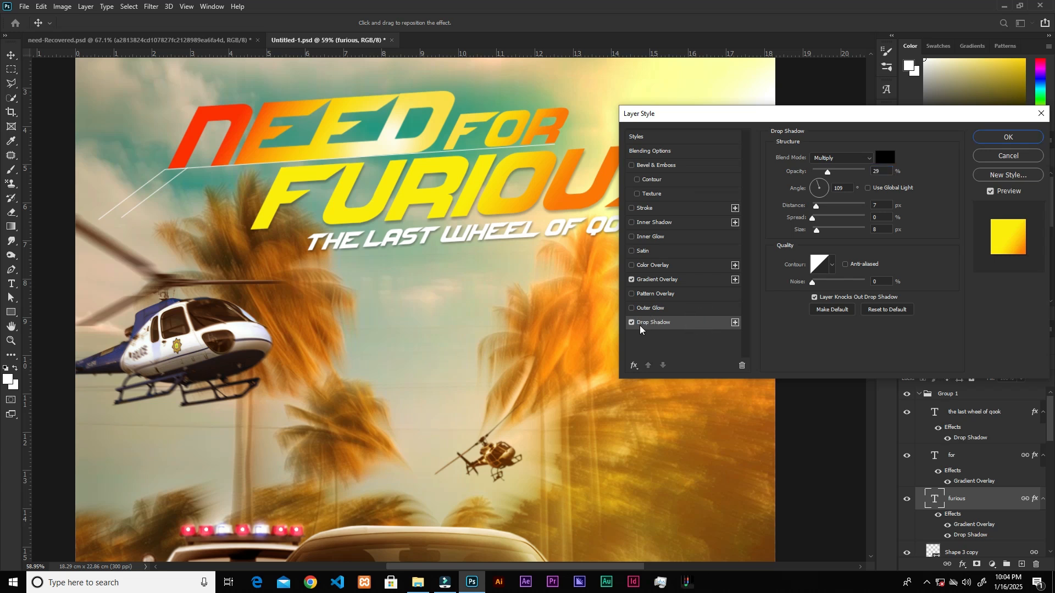
pyautogui.click(882, 168)
pyautogui.click(884, 204)
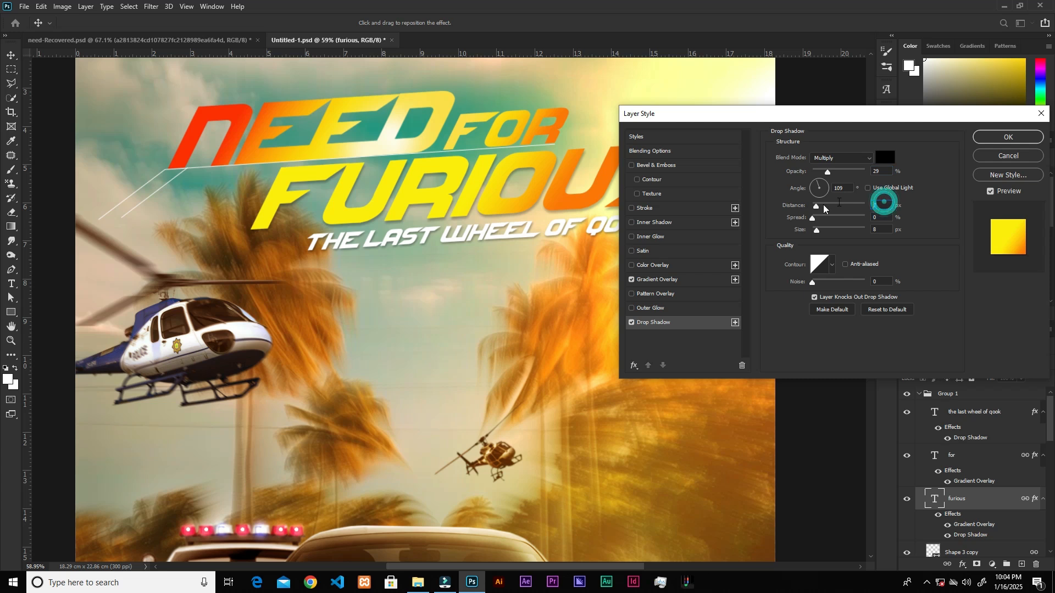
pyautogui.click(884, 228)
pyautogui.moveTo(835, 115); pyautogui.dragTo(911, 116)
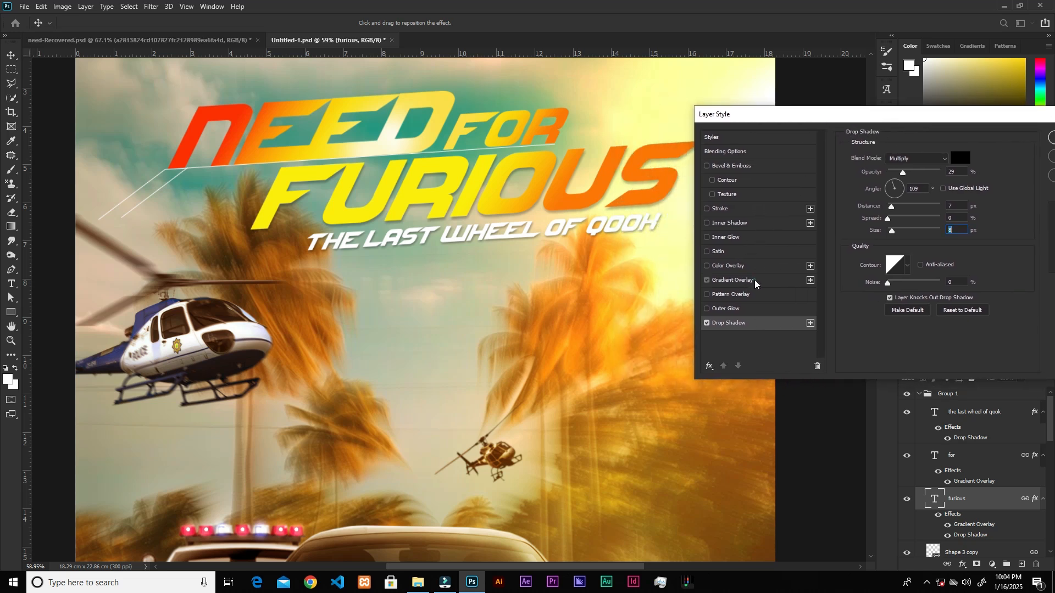
# Open the gradient overlay of the "furious" text and examine the first colour stop of its gradient.
pyautogui.click(736, 281)
pyautogui.click(941, 199)
pyautogui.click(934, 198)
pyautogui.click(930, 183)
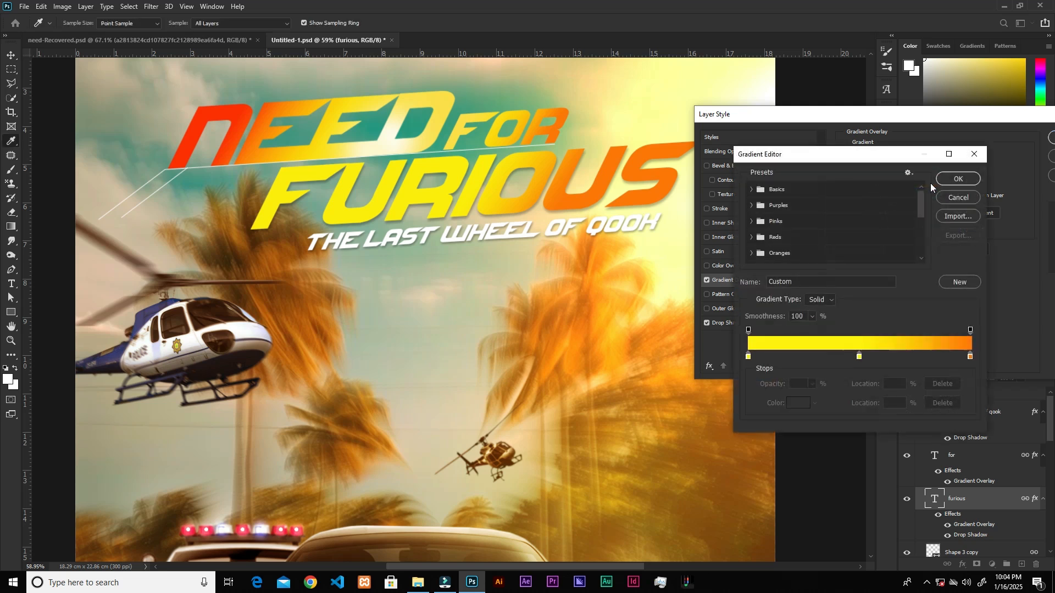
pyautogui.click(958, 198)
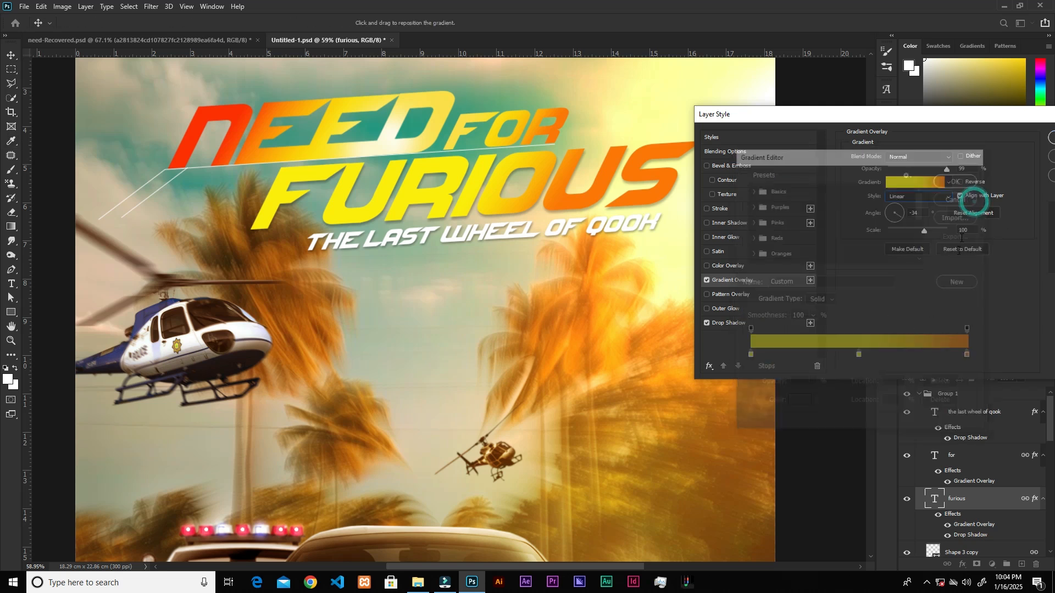
pyautogui.click(929, 186)
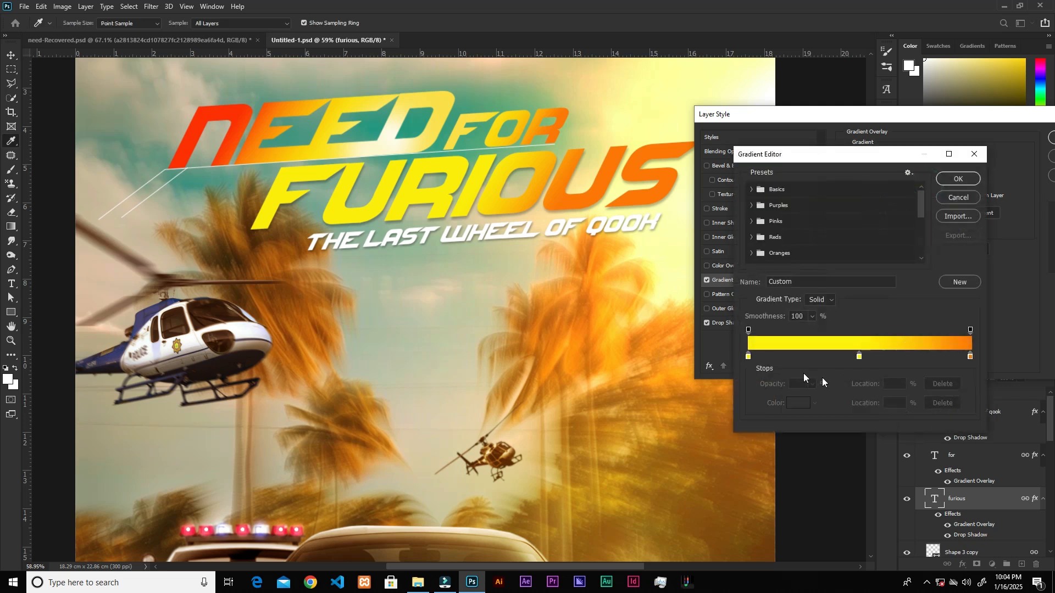
pyautogui.click(749, 357)
pyautogui.click(795, 406)
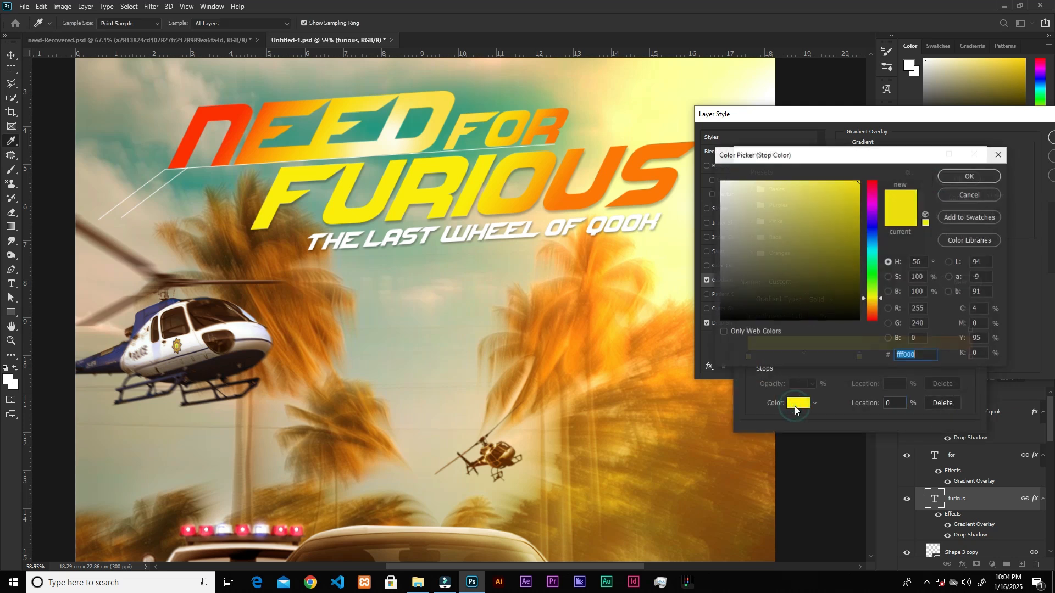
pyautogui.click(967, 194)
# Examine the middle and end colour stops of the "furious" gradient, then close the layer style settings.
pyautogui.doubleClick(860, 357)
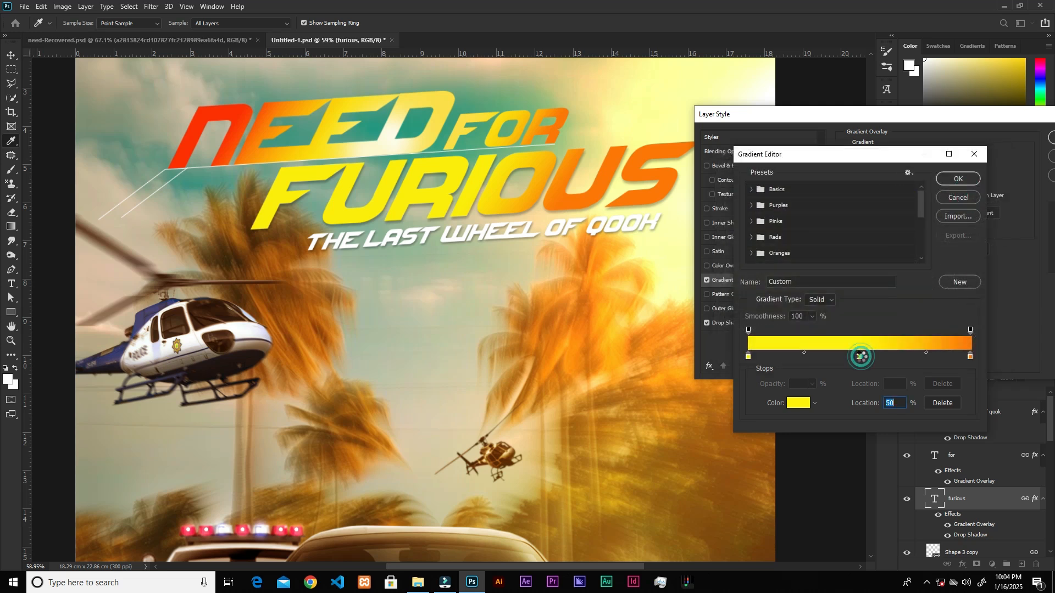
pyautogui.click(978, 178)
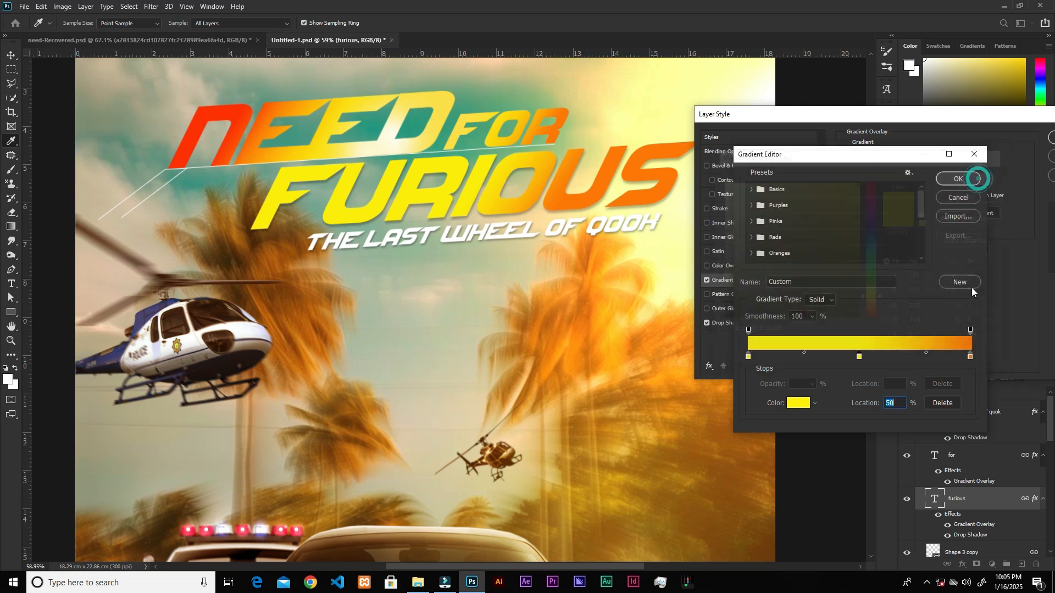
pyautogui.click(970, 356)
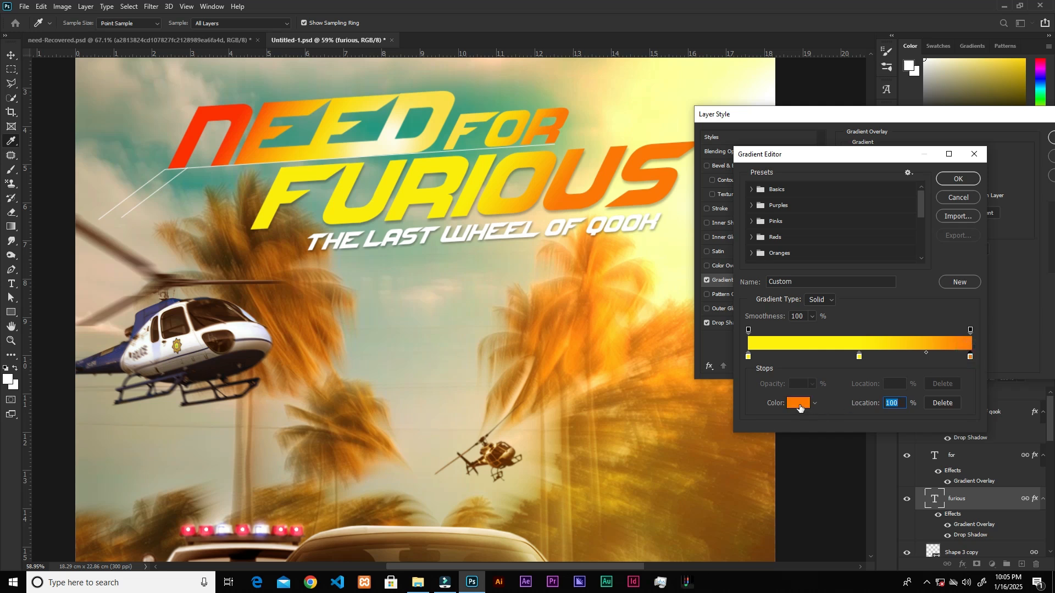
pyautogui.click(799, 404)
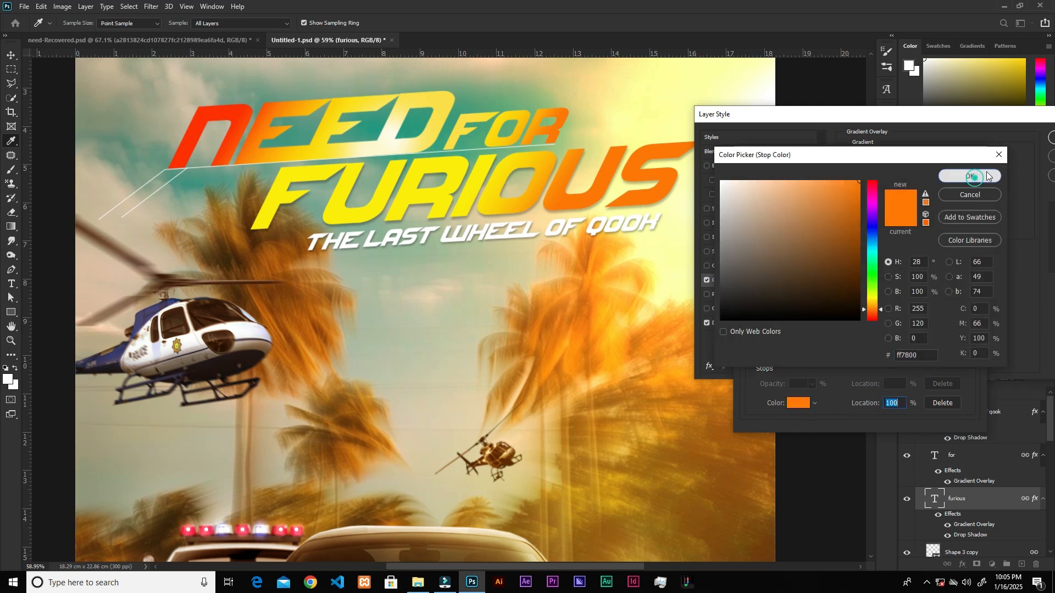
pyautogui.click(970, 176)
pyautogui.click(959, 177)
pyautogui.moveTo(952, 115); pyautogui.dragTo(923, 113)
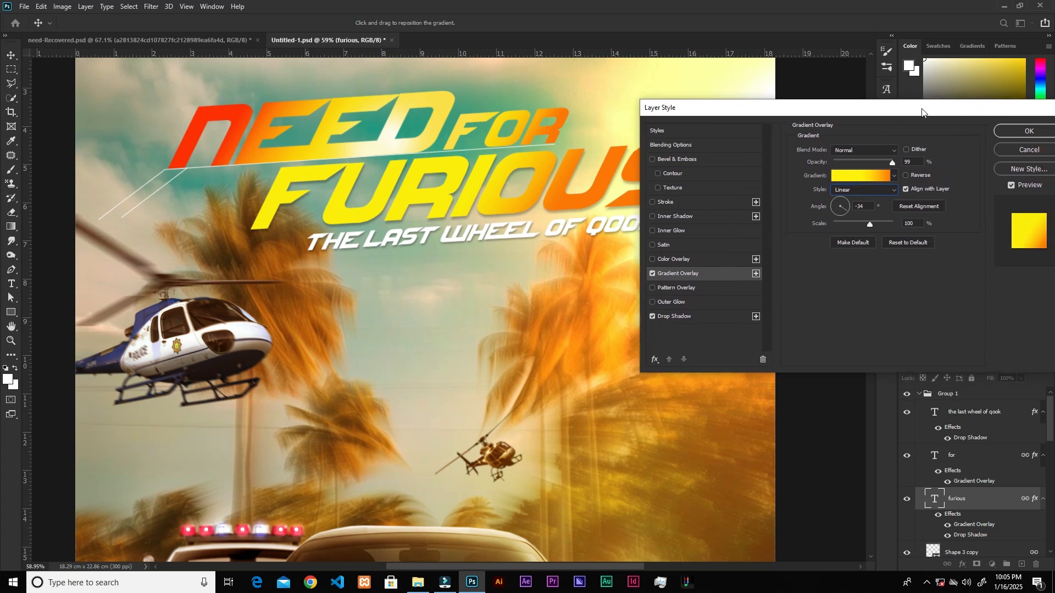
pyautogui.click(1012, 133)
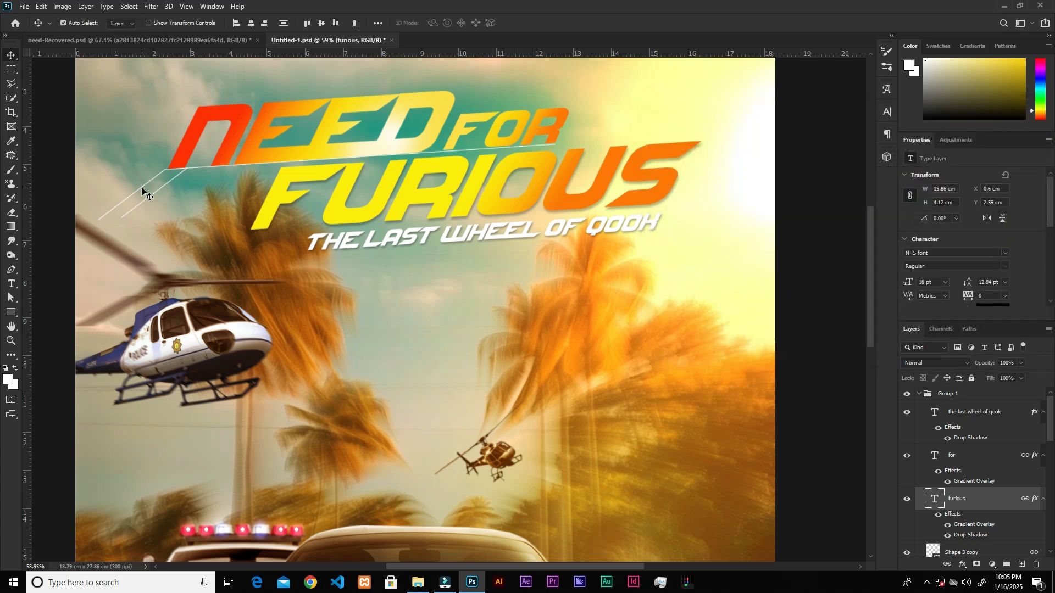
# Draw a bent three-point shape path beneath "Need for" with the Pen tool, about 1273 px wide and 213 px high.
pyautogui.scroll(5, 141, 189)
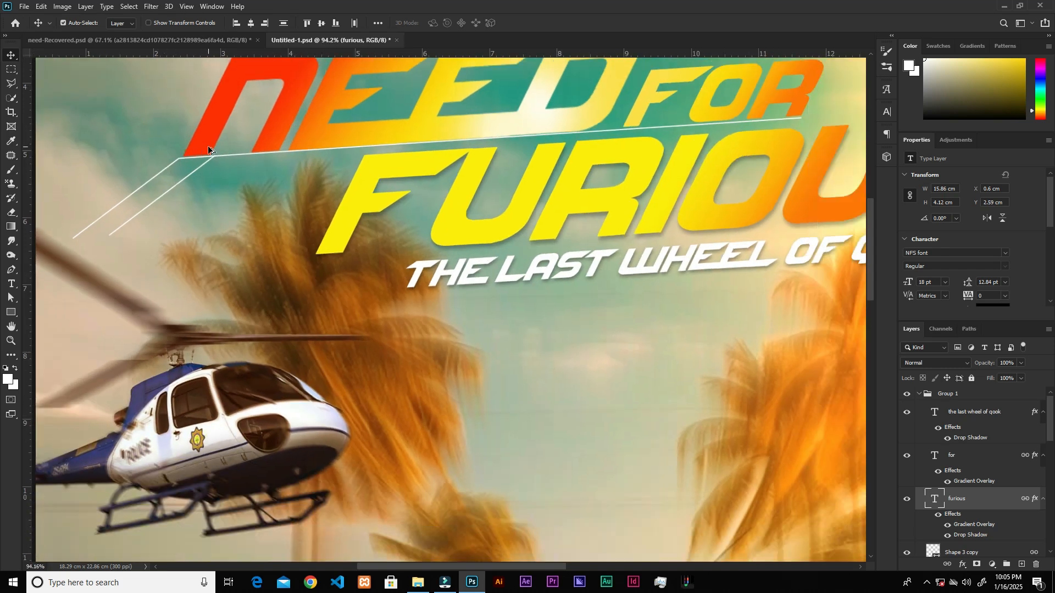
pyautogui.scroll(-4, 208, 147)
pyautogui.scroll(1, 206, 149)
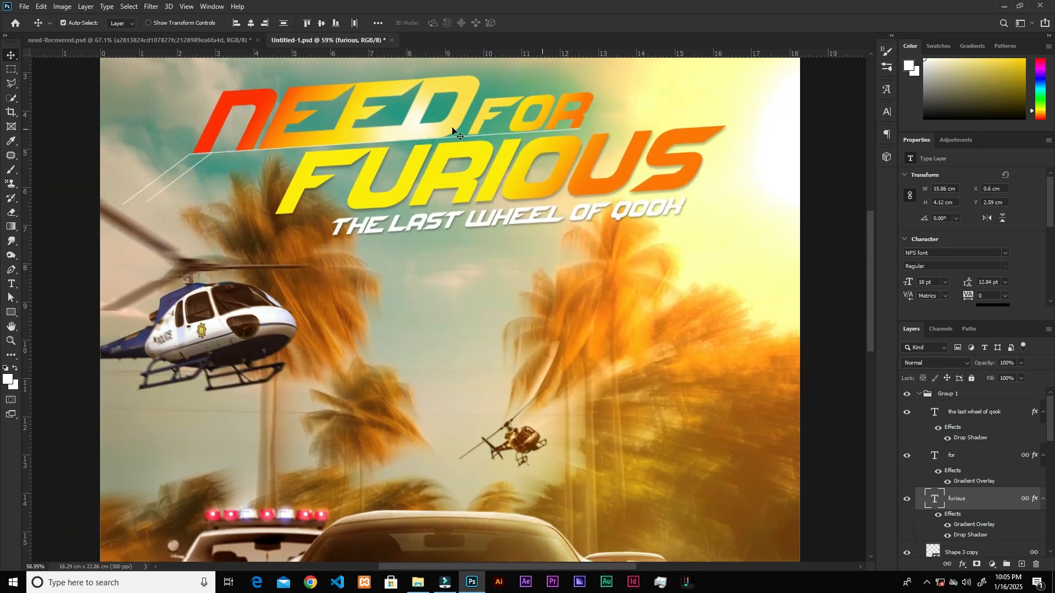
pyautogui.press('p')
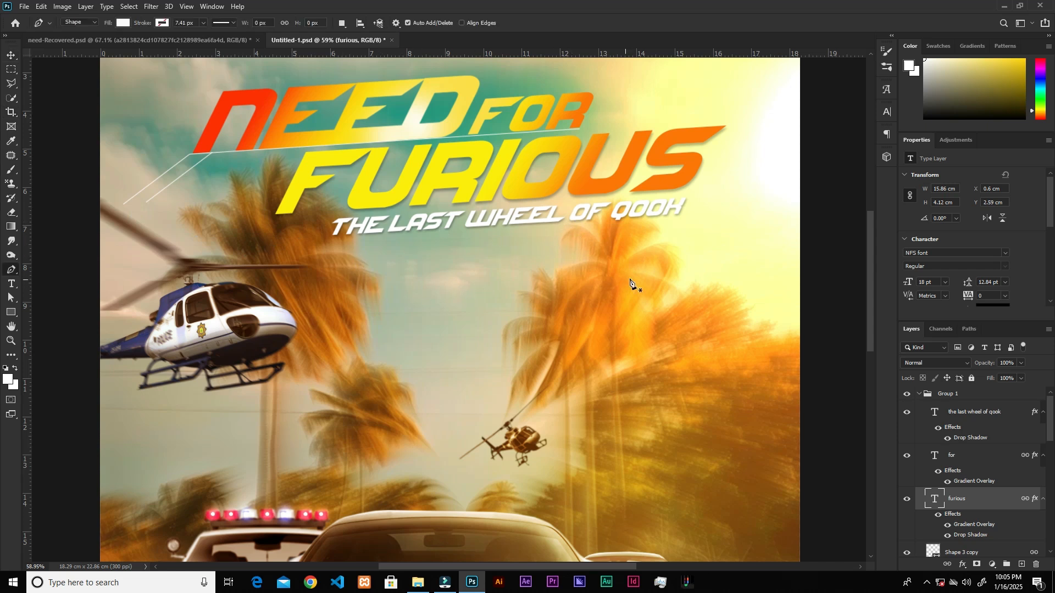
pyautogui.click(577, 145)
pyautogui.click(214, 162)
pyautogui.click(165, 213)
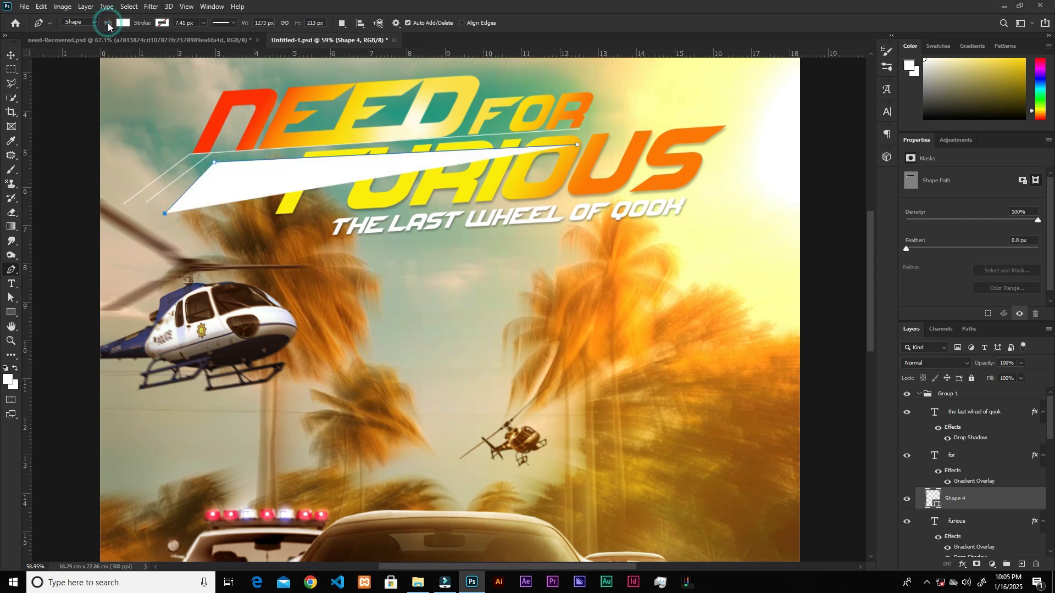
# Remove the new shape's fill and give it a thin white stroke of 0.88 px.
pyautogui.click(122, 23)
pyautogui.click(58, 45)
pyautogui.click(162, 24)
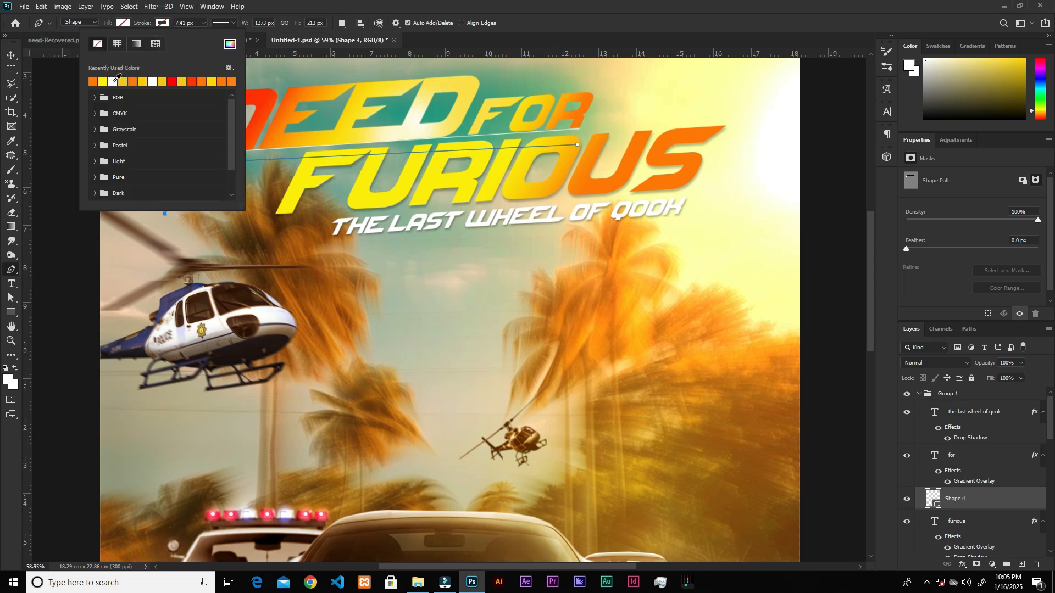
pyautogui.click(115, 80)
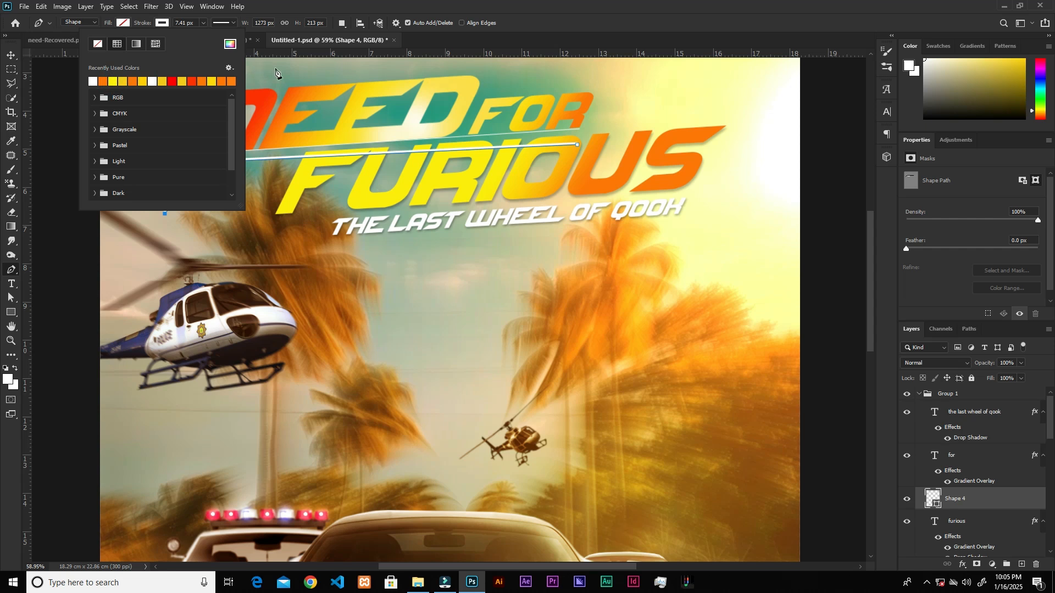
pyautogui.click(204, 23)
pyautogui.moveTo(205, 34); pyautogui.dragTo(201, 37)
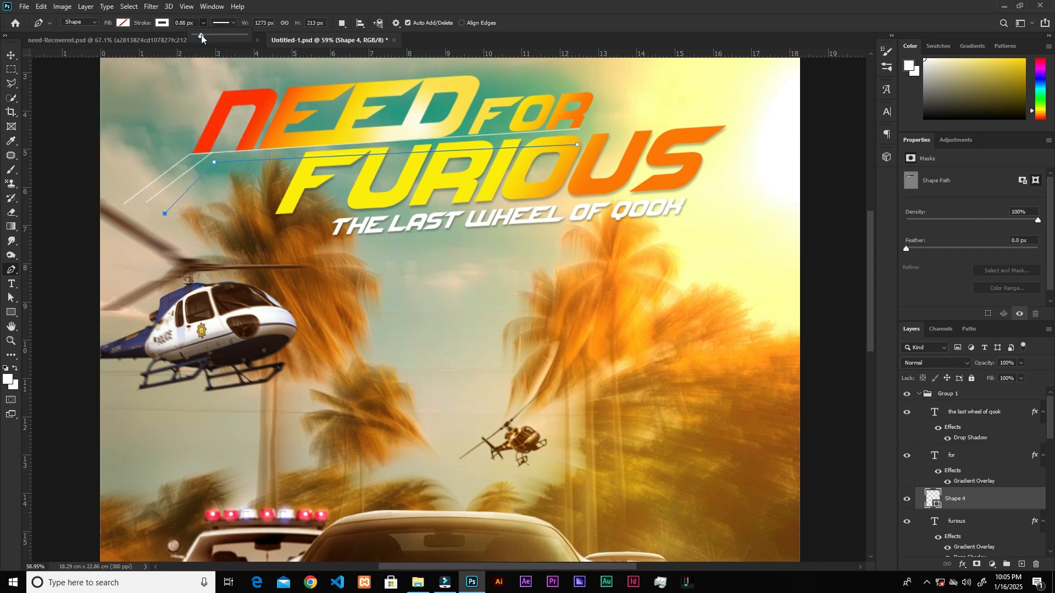
pyautogui.press('v')
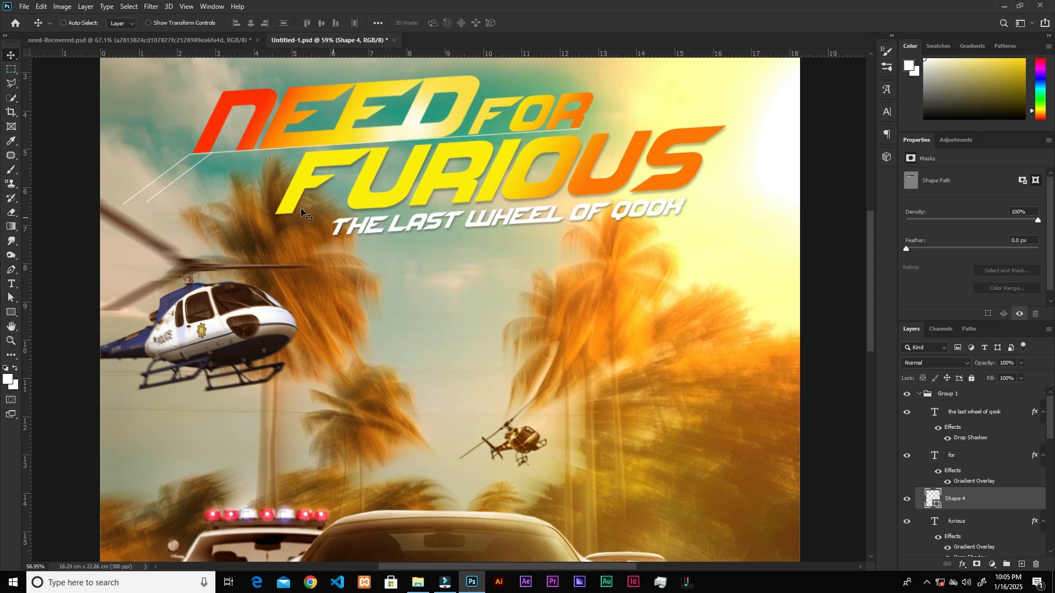
# Collapse the title's layer group and toggle its visibility to judge the title against the whole poster.
pyautogui.scroll(-1, 403, 190)
pyautogui.scroll(-4, 403, 189)
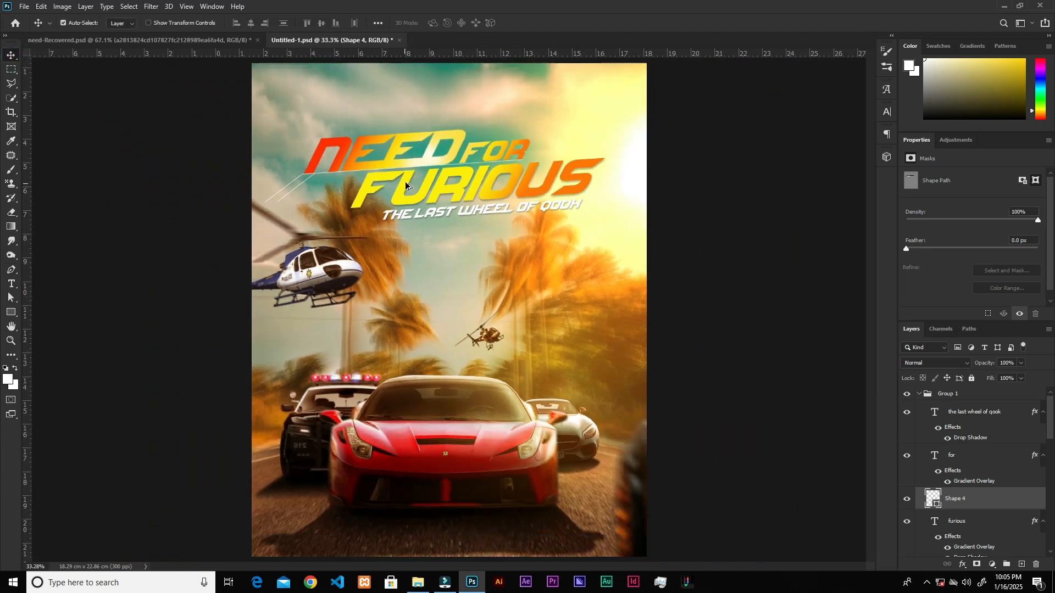
pyautogui.click(920, 394)
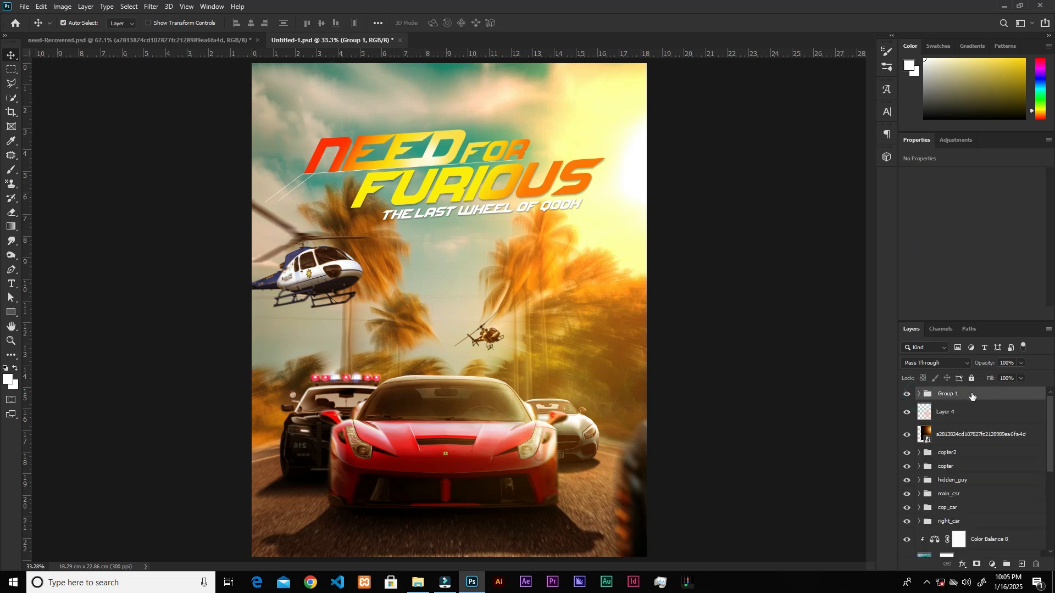
pyautogui.click(907, 394)
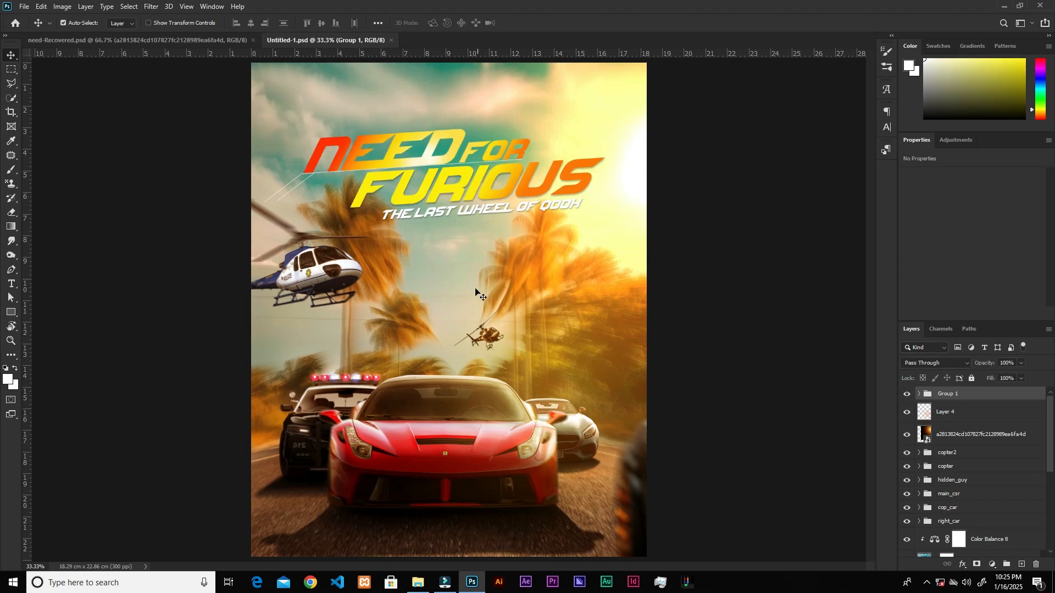
# Place the light flare image as a slanted strip about 11.07 × 1.62 cm between "Need for" and "Furious", blended with Linear Dodge (Add).
pyautogui.moveTo(588, 72); pyautogui.dragTo(511, 392)
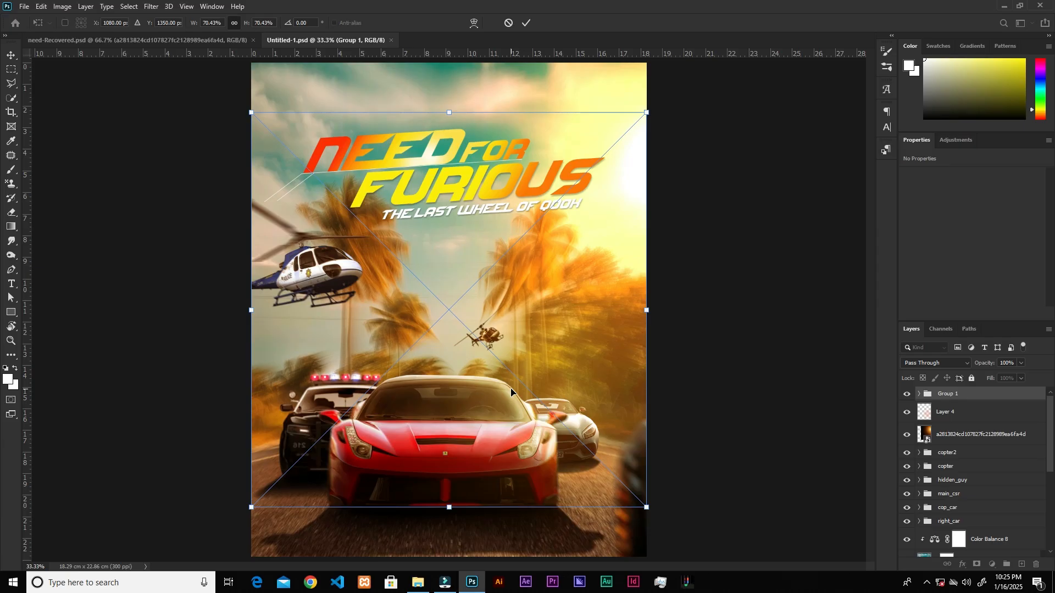
pyautogui.moveTo(649, 110); pyautogui.dragTo(569, 154)
pyautogui.moveTo(476, 169); pyautogui.dragTo(471, 164)
pyautogui.moveTo(553, 157); pyautogui.dragTo(566, 155)
pyautogui.click(526, 23)
pyautogui.click(939, 363)
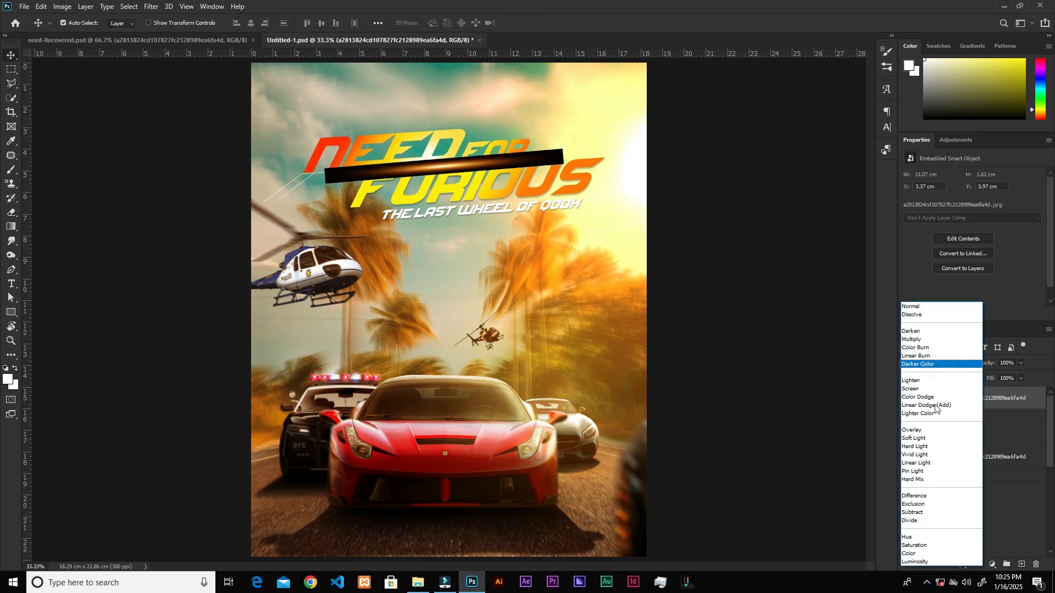
pyautogui.click(938, 405)
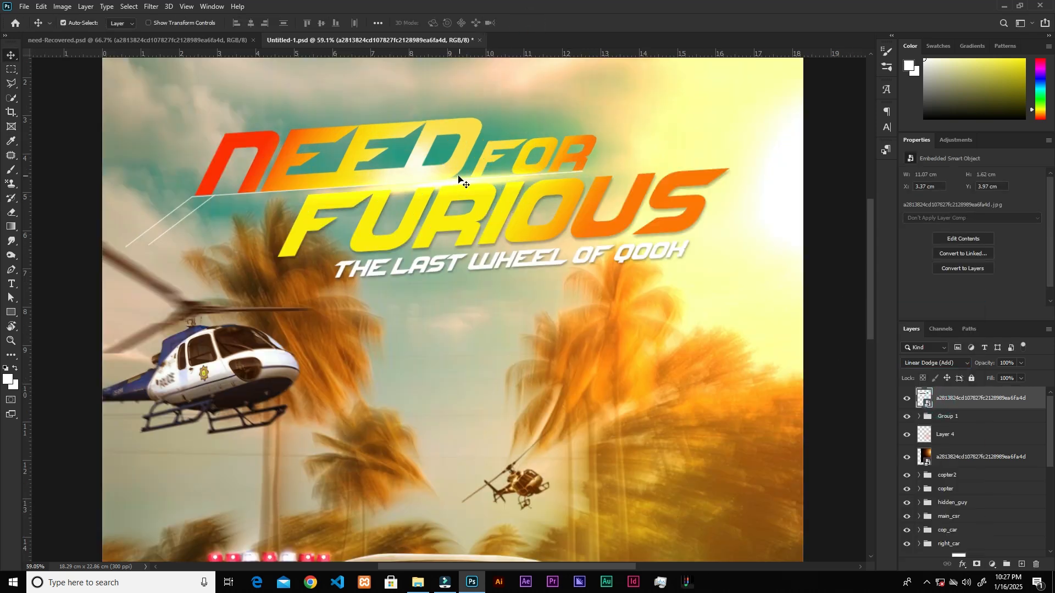
# Duplicate the light flare onto the lower edge of "Furious" and enlarge the copy to about 12.78 × 1.87 cm.
pyautogui.moveTo(442, 185); pyautogui.dragTo(536, 247)
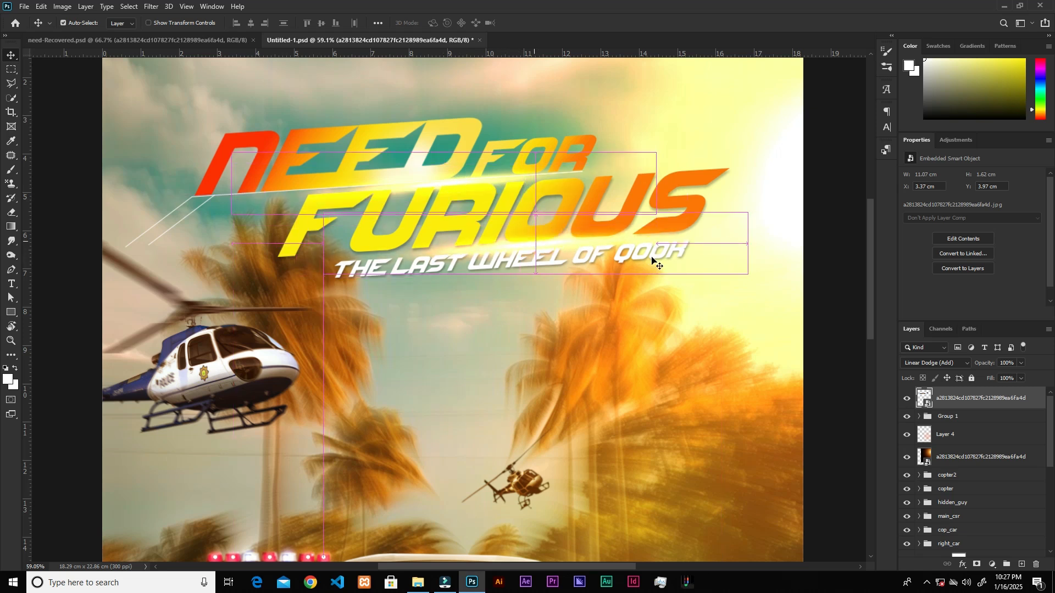
pyautogui.hotkey('ctrl', 't')
pyautogui.moveTo(749, 226); pyautogui.dragTo(813, 221)
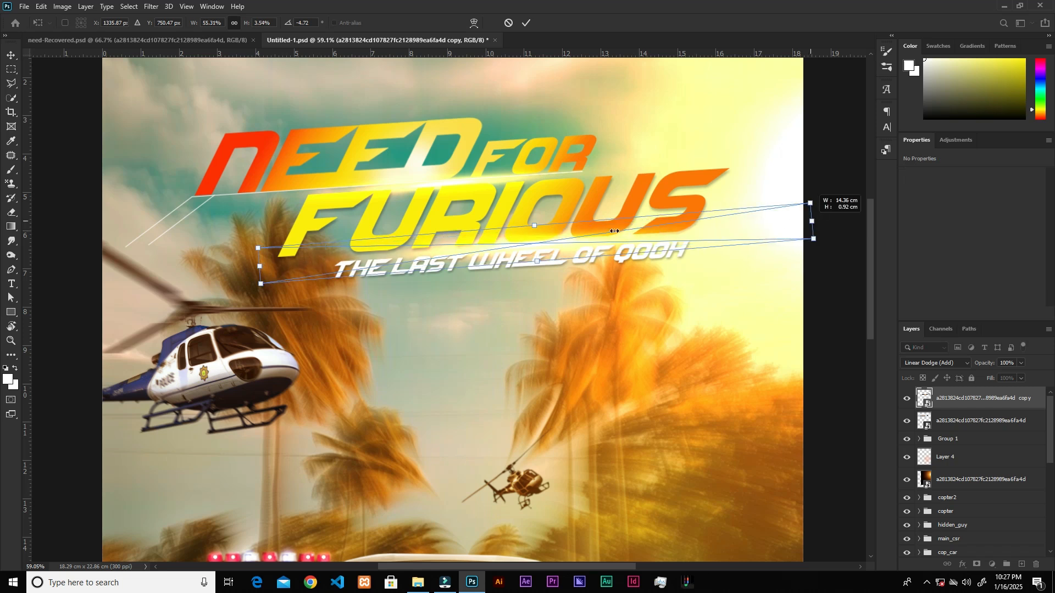
pyautogui.moveTo(259, 266); pyautogui.dragTo(324, 261)
pyautogui.moveTo(541, 241); pyautogui.dragTo(518, 242)
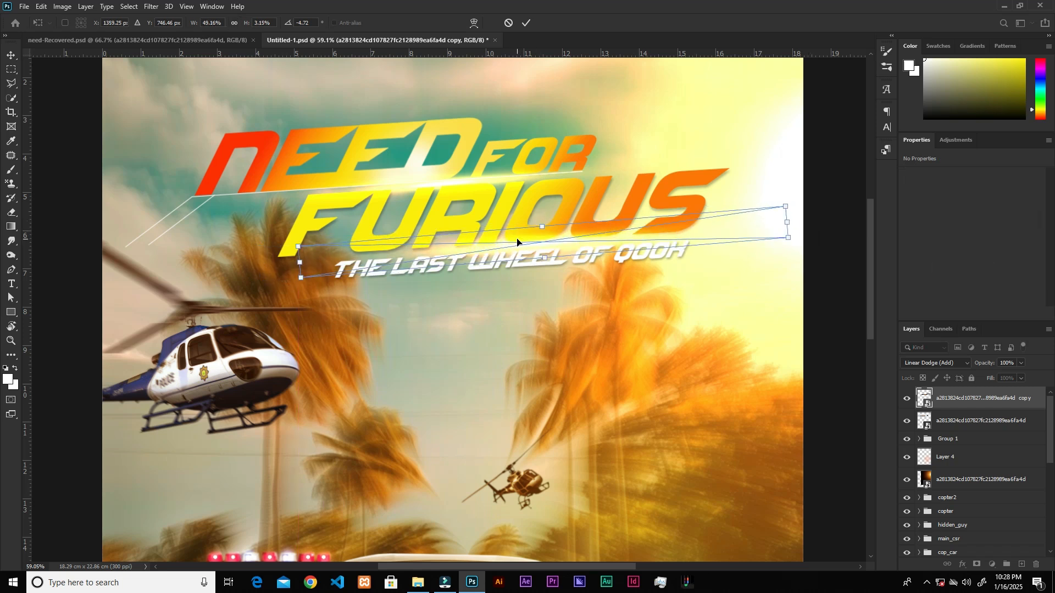
pyautogui.click(526, 23)
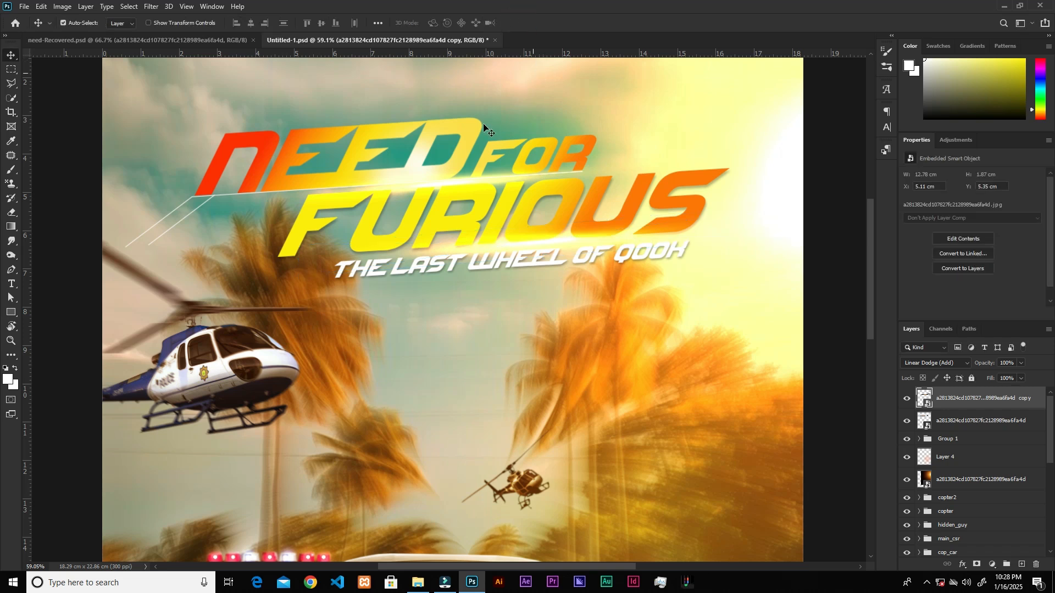
# Add a new empty layer above all others and set its blend mode to Linear Dodge (Add).
pyautogui.scroll(-3, 469, 165)
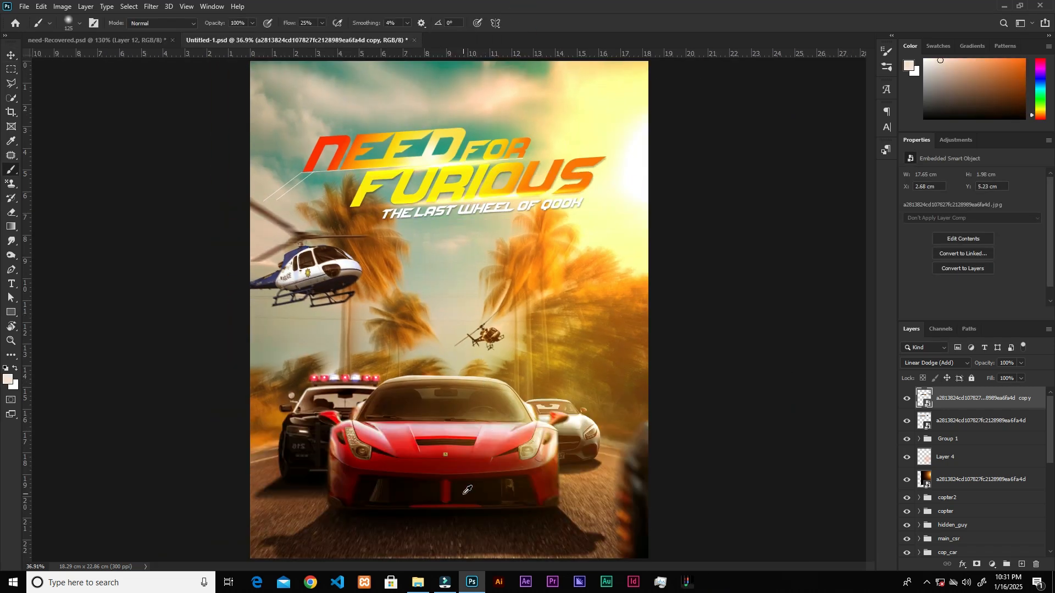
pyautogui.scroll(3, 561, 457)
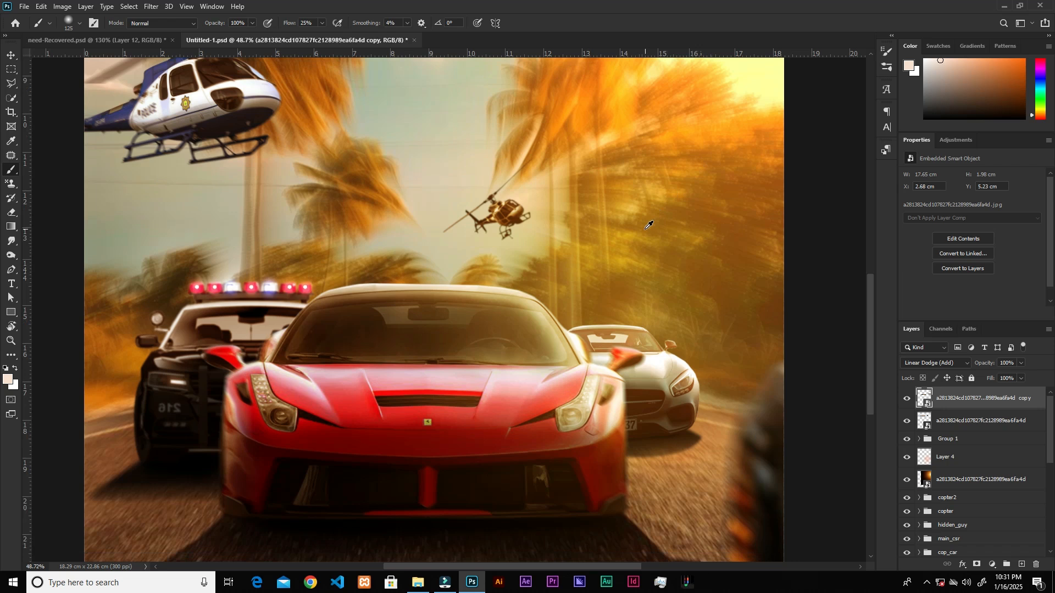
pyautogui.scroll(-2, 645, 228)
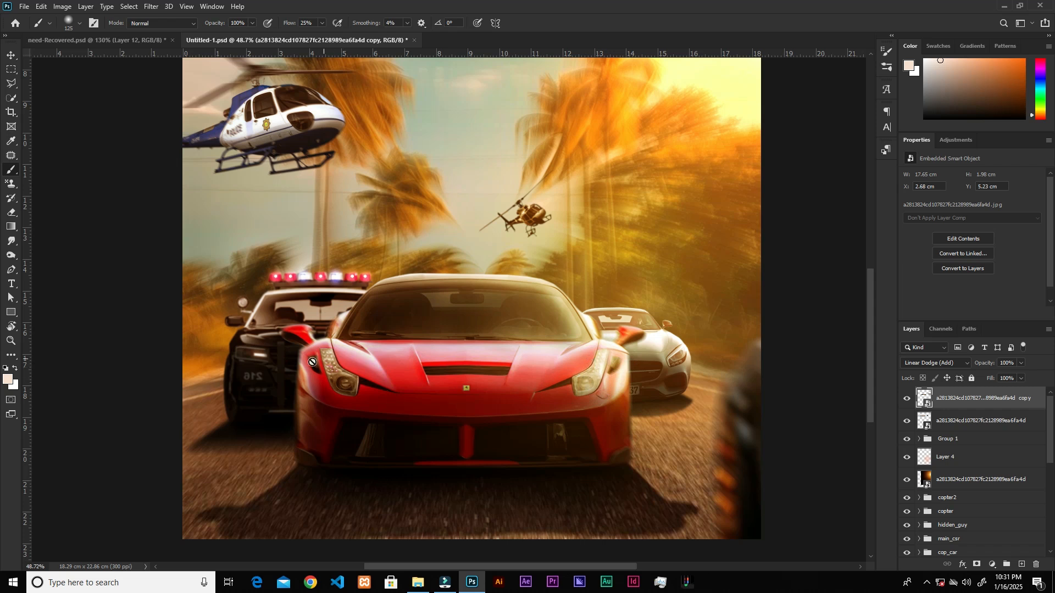
pyautogui.scroll(2, 253, 360)
pyautogui.scroll(1, 255, 363)
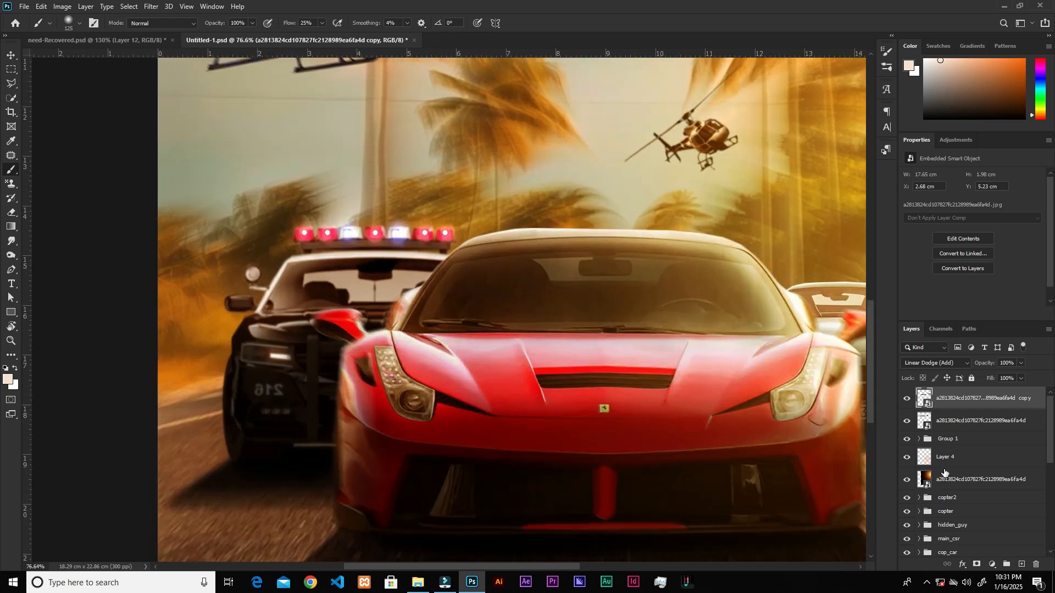
pyautogui.click(1020, 564)
pyautogui.click(936, 363)
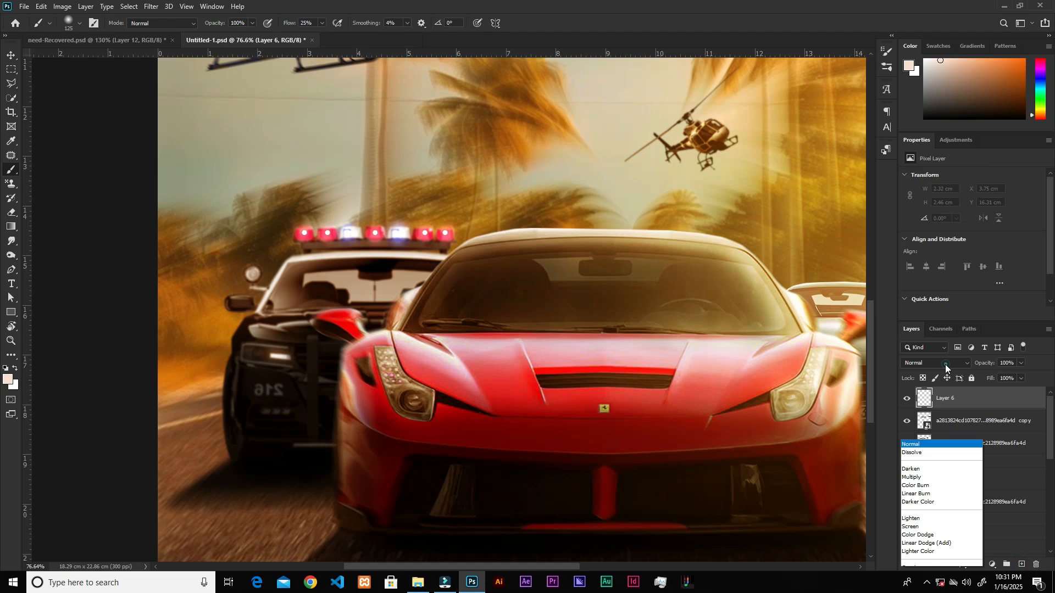
pyautogui.click(944, 406)
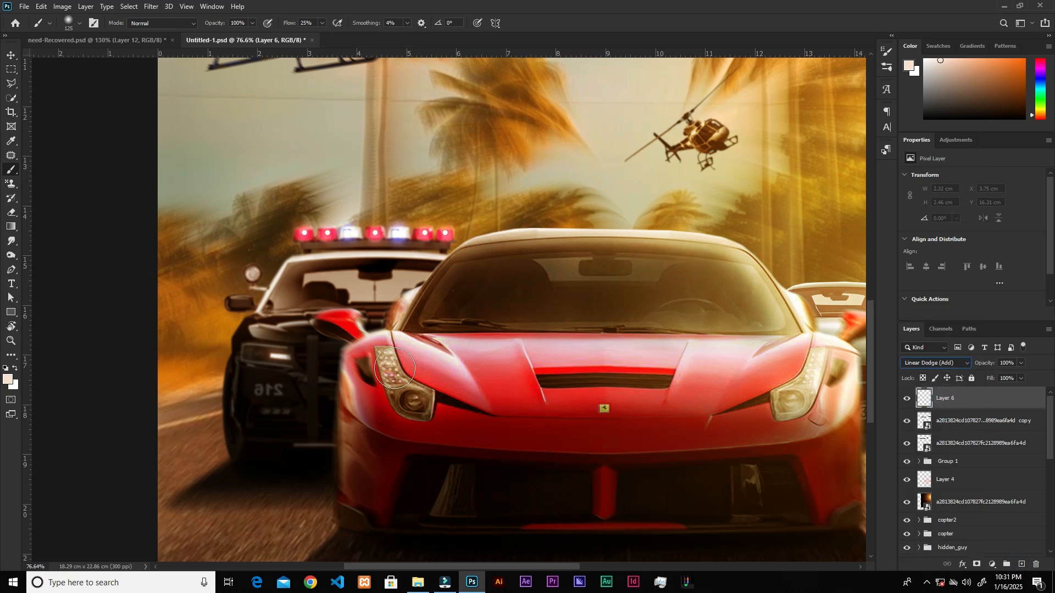
# Sample the warm headlight colour and softly paint a glow over the headlights of the red car and the police car.
pyautogui.keyDown('alt'); pyautogui.click(820, 382); pyautogui.keyUp('alt')
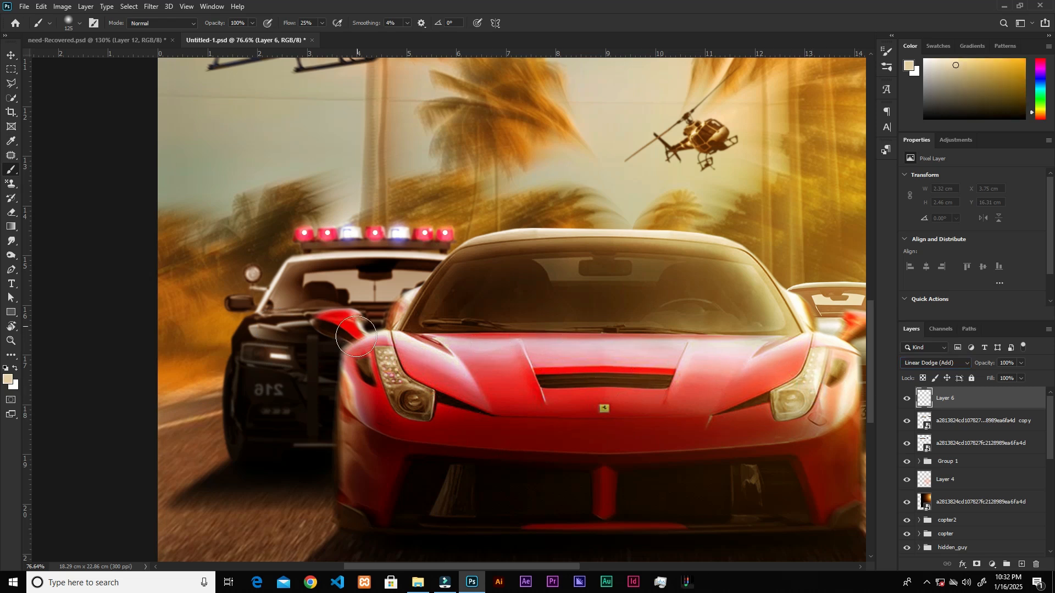
pyautogui.moveTo(426, 405); pyautogui.dragTo(390, 362)
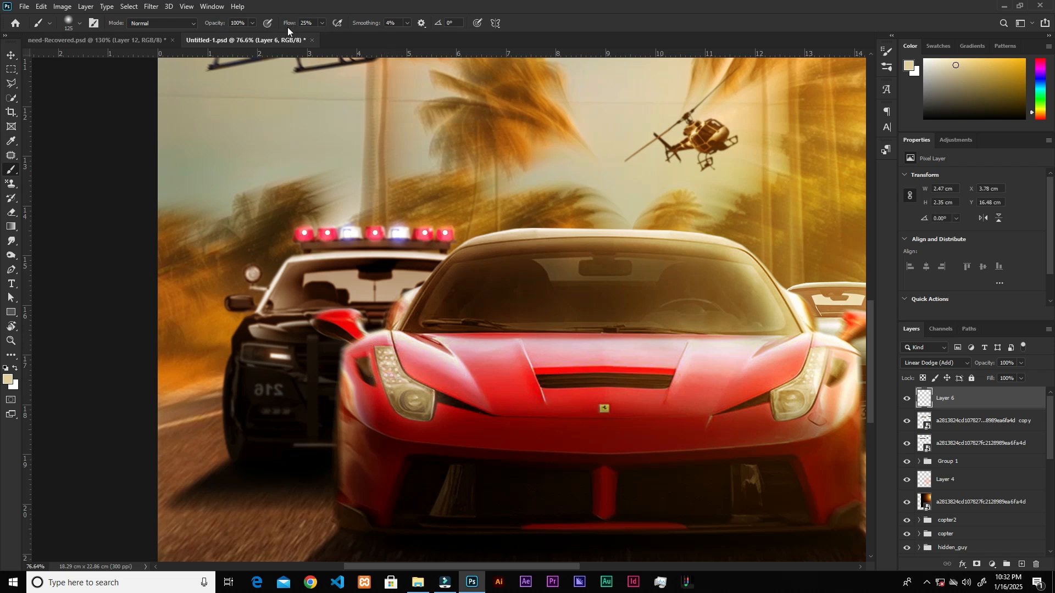
pyautogui.click(281, 360)
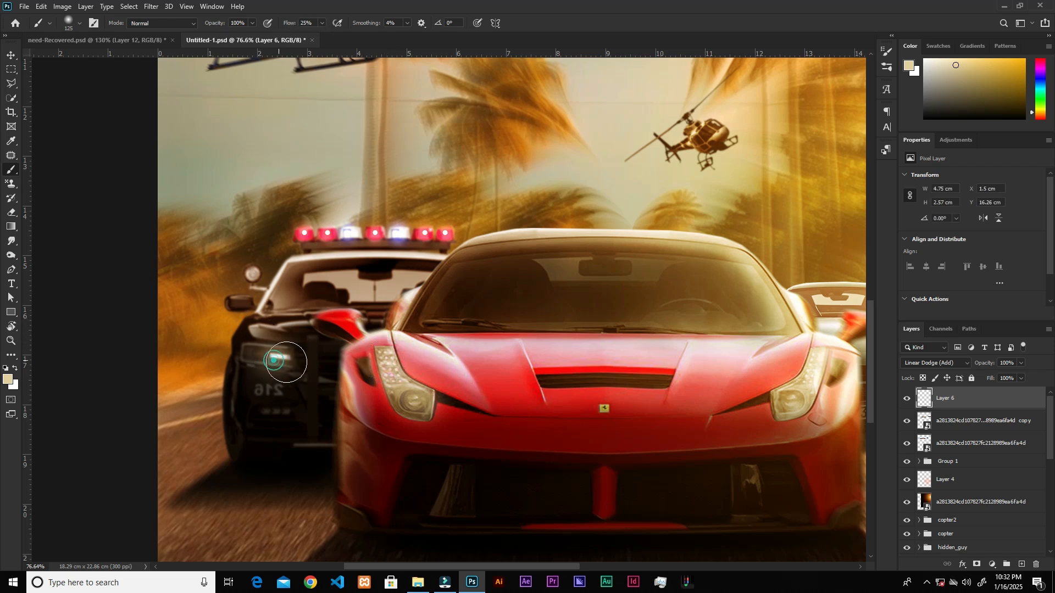
pyautogui.click(286, 359)
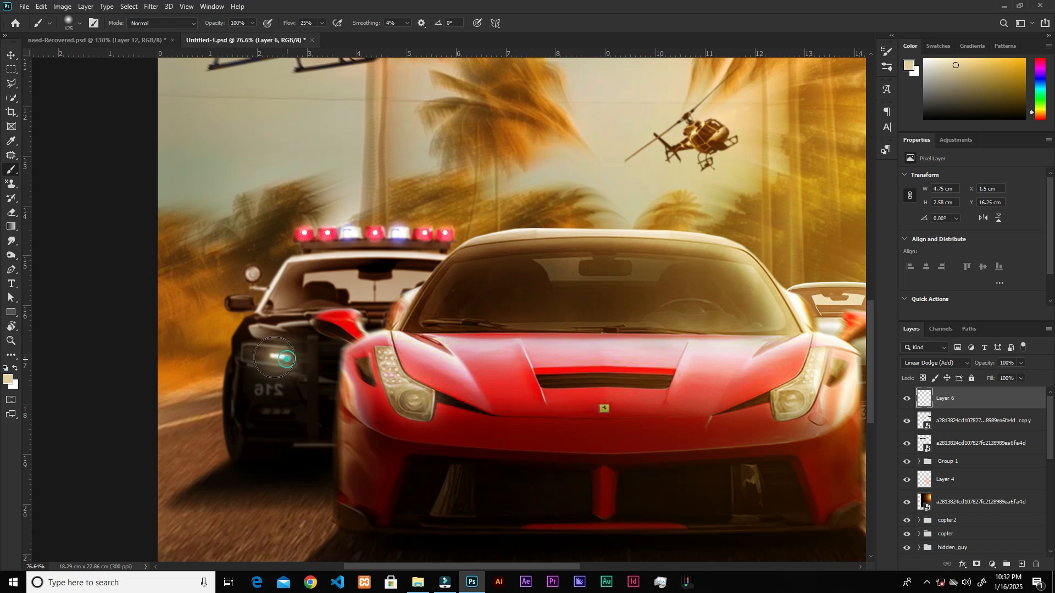
pyautogui.moveTo(388, 359)
pyautogui.mouseDown()
pyautogui.moveTo(407, 406)
pyautogui.moveTo(419, 406)
pyautogui.moveTo(402, 393)
pyautogui.mouseUp()
pyautogui.press(']')
pyautogui.press(']')
pyautogui.press(']')
pyautogui.scroll(-5, 414, 402)
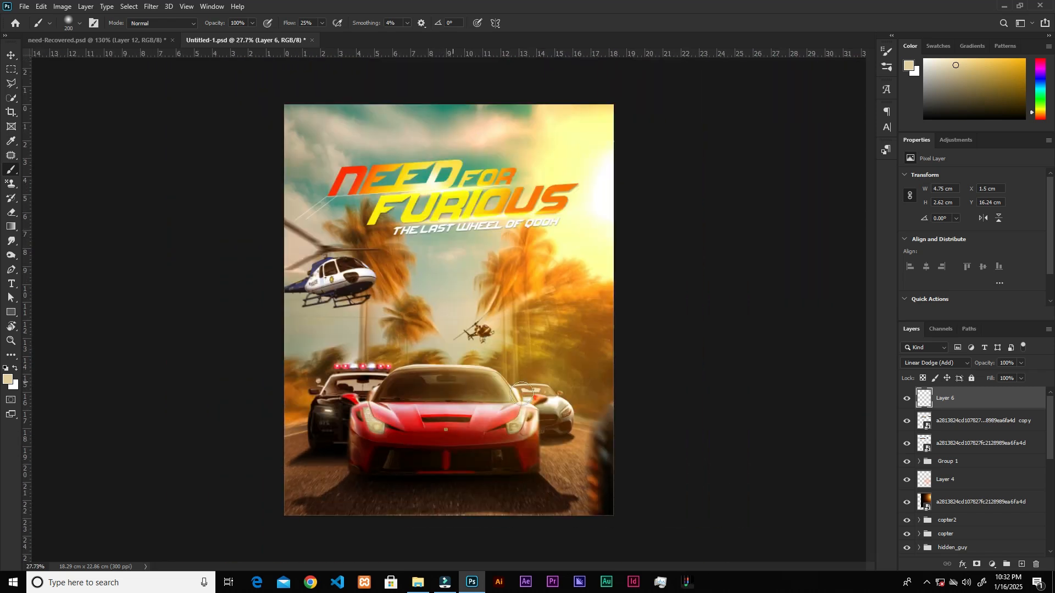
# Place the green leaf image from the file folder into the poster as the topmost layer.
pyautogui.press('v')
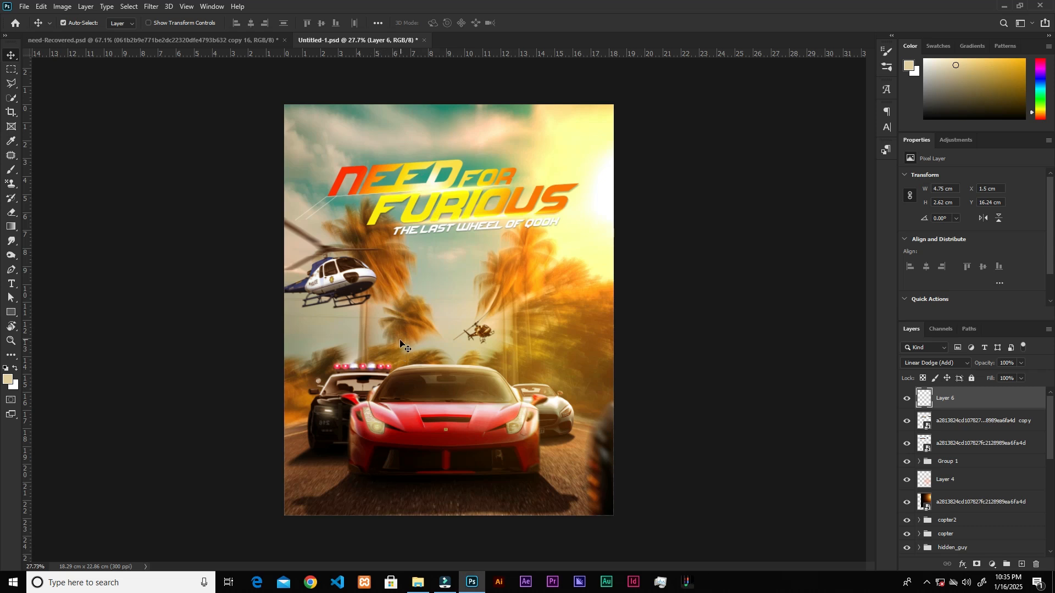
pyautogui.press('ctrl')
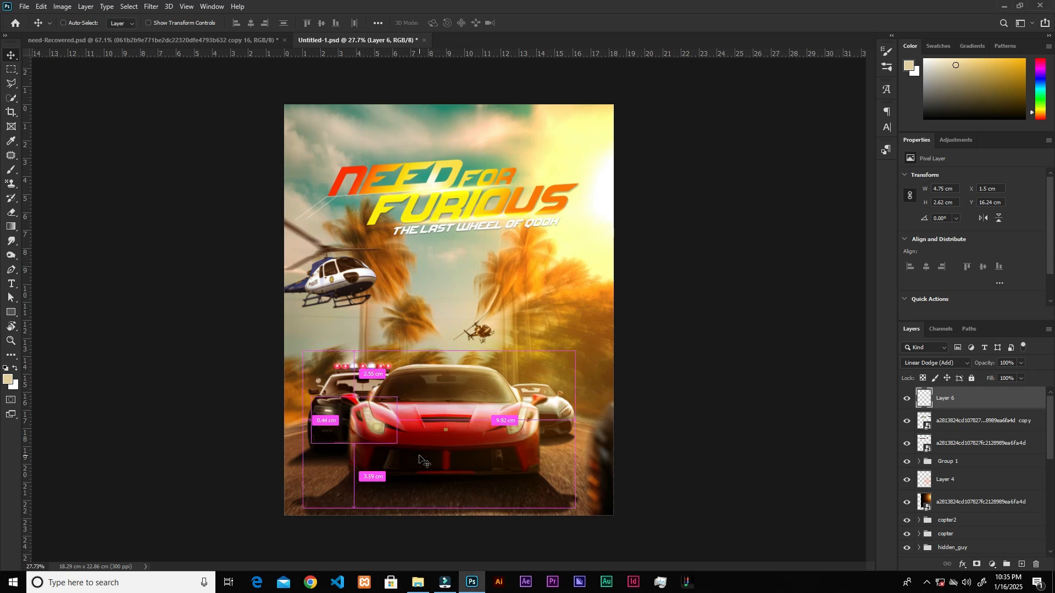
pyautogui.click(418, 583)
pyautogui.moveTo(467, 82); pyautogui.dragTo(477, 252)
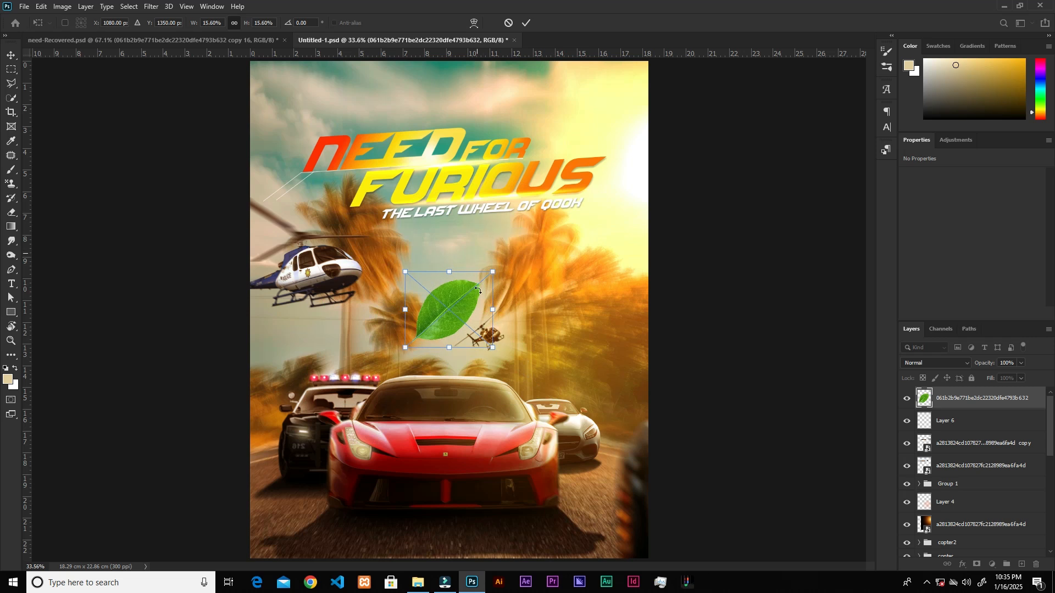
# Warp the placed leaf by shifting its corners and edges into a curled, wind-blown shape.
pyautogui.rightClick(477, 295)
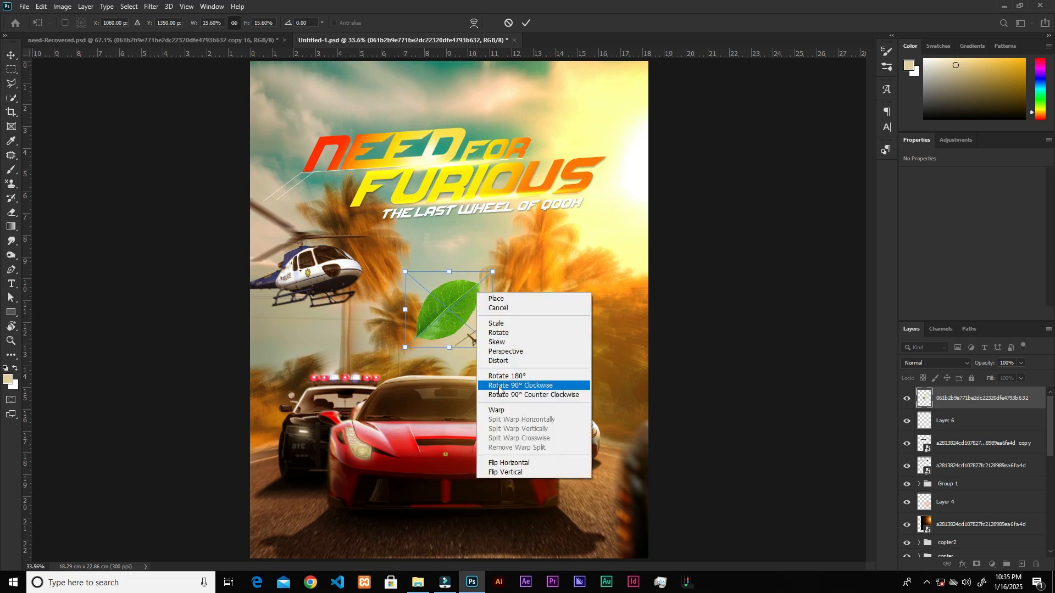
pyautogui.click(504, 409)
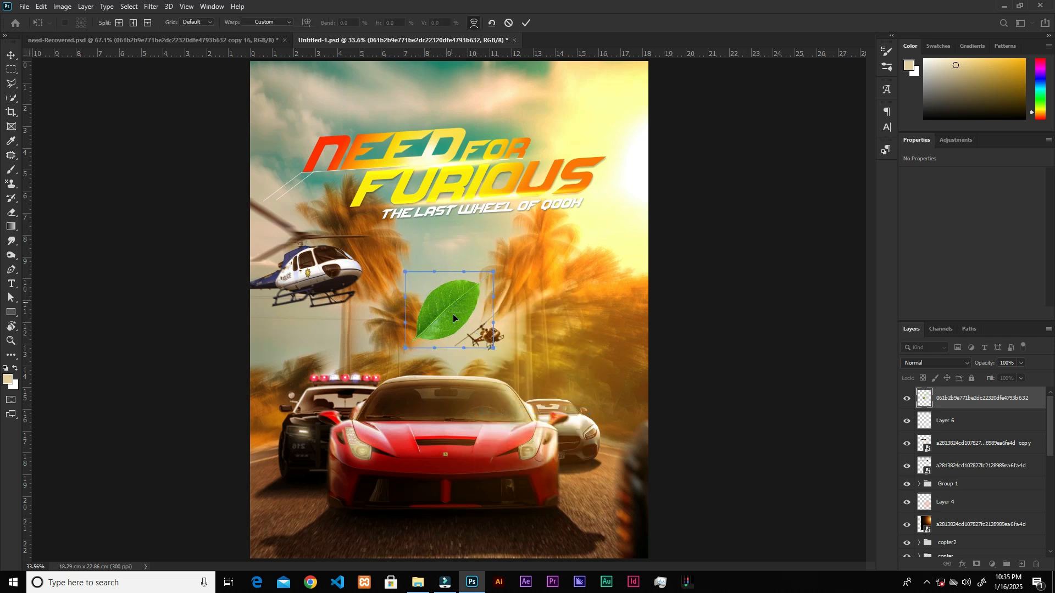
pyautogui.moveTo(493, 277); pyautogui.dragTo(483, 247)
pyautogui.moveTo(492, 299); pyautogui.dragTo(479, 297)
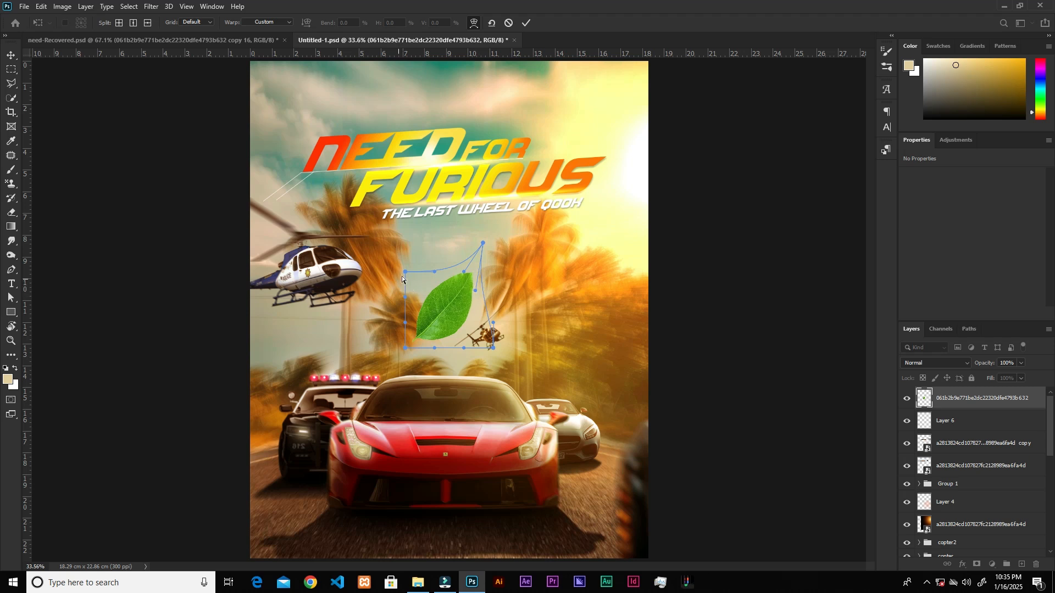
pyautogui.moveTo(393, 269); pyautogui.dragTo(390, 268)
pyautogui.moveTo(405, 349); pyautogui.dragTo(431, 365)
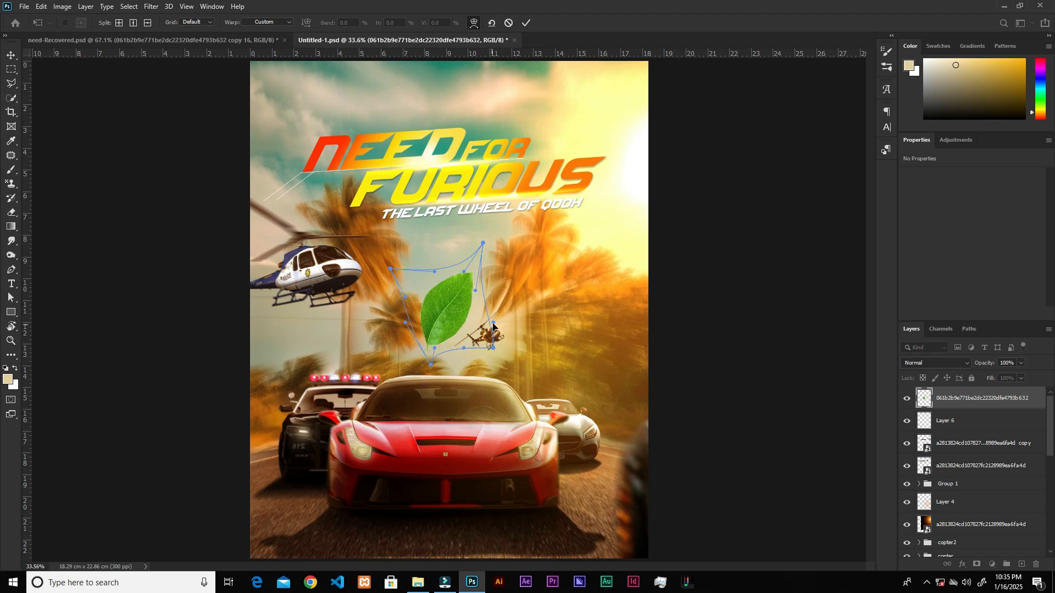
pyautogui.moveTo(487, 320); pyautogui.dragTo(476, 313)
pyautogui.moveTo(487, 244); pyautogui.dragTo(503, 293)
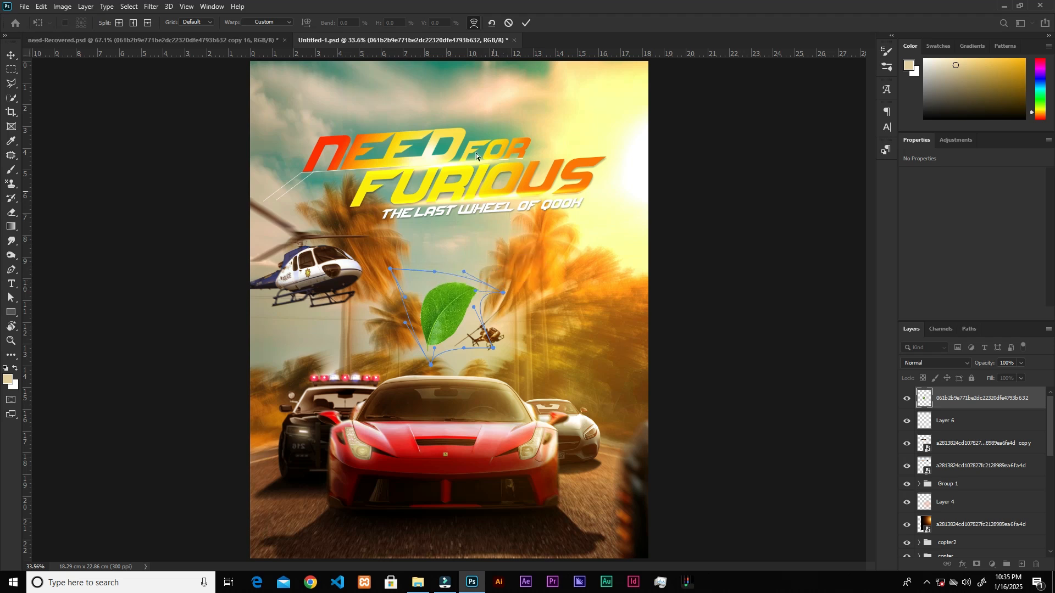
pyautogui.click(528, 23)
# Shrink the leaf to about 1.06 × 0.97 cm and move it onto the red car's hood near its headlight.
pyautogui.hotkey('ctrl', 't')
pyautogui.moveTo(461, 304); pyautogui.dragTo(437, 414)
pyautogui.moveTo(444, 408); pyautogui.dragTo(441, 412)
pyautogui.click(531, 22)
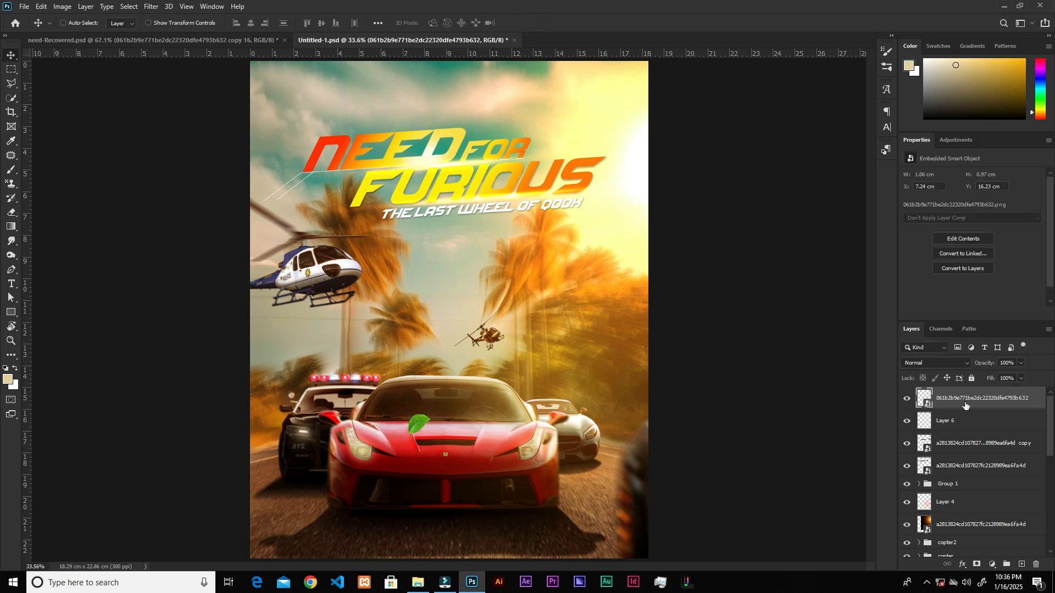
# Darken the leaf with Levels by raising the black input point and lowering the midtones.
pyautogui.hotkey('ctrl', 'l')
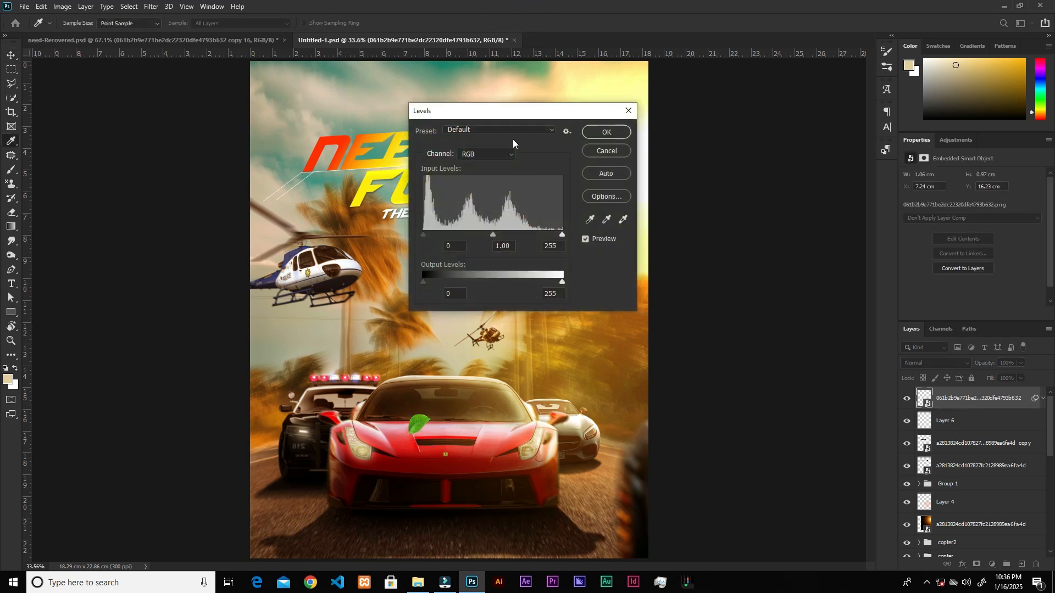
pyautogui.moveTo(535, 121); pyautogui.dragTo(647, 119)
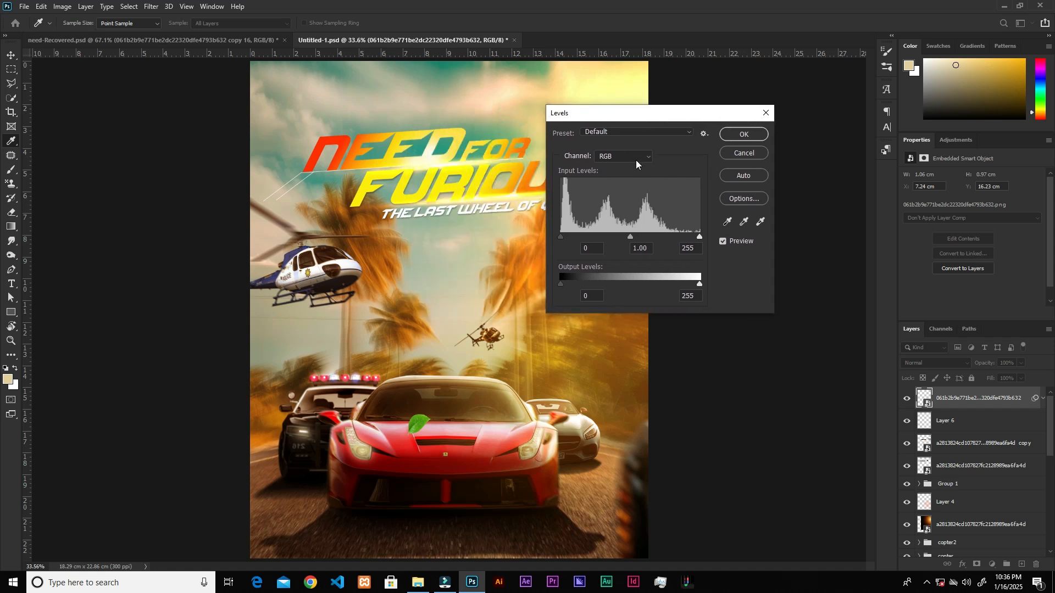
pyautogui.moveTo(630, 238); pyautogui.dragTo(654, 238)
pyautogui.moveTo(561, 237); pyautogui.dragTo(611, 259)
pyautogui.click(748, 136)
# Apply a Motion Blur to the leaf with an angle of 44° and a distance of 54 pixels.
pyautogui.click(151, 6)
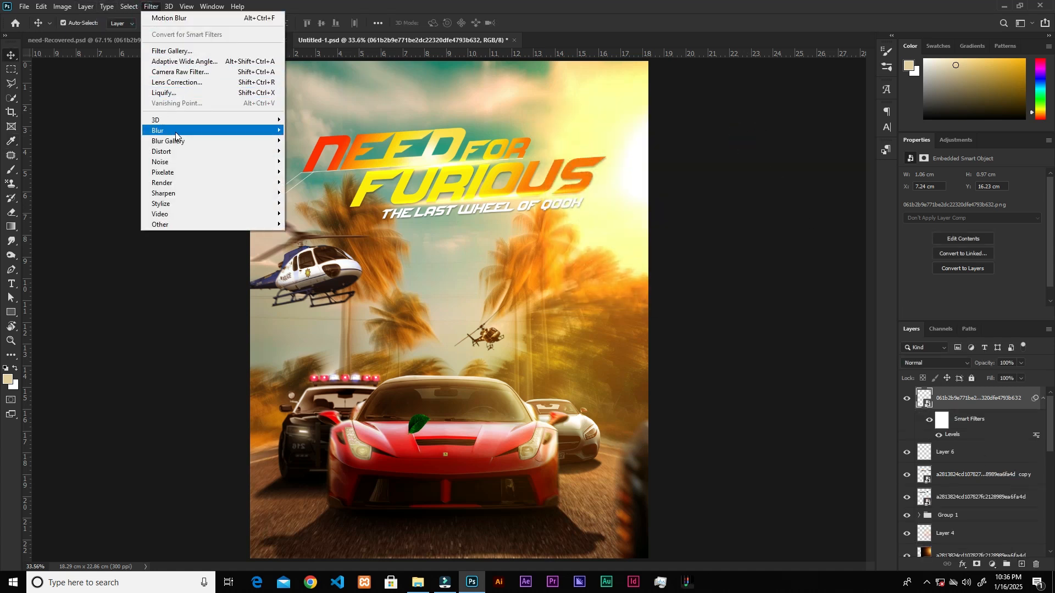
pyautogui.moveTo(176, 132)
pyautogui.click(301, 192)
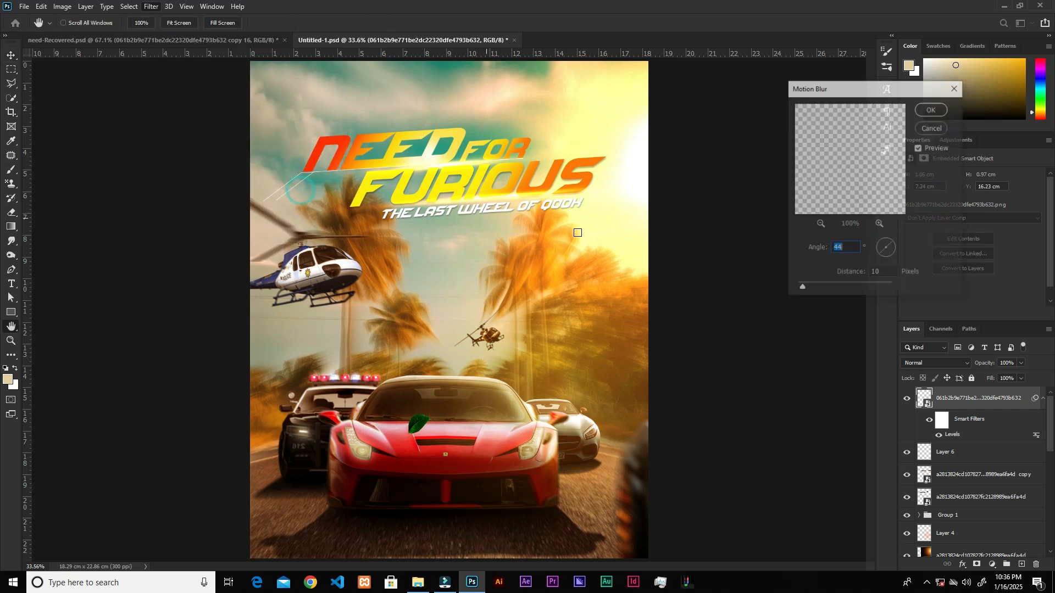
pyautogui.moveTo(814, 291); pyautogui.dragTo(823, 285)
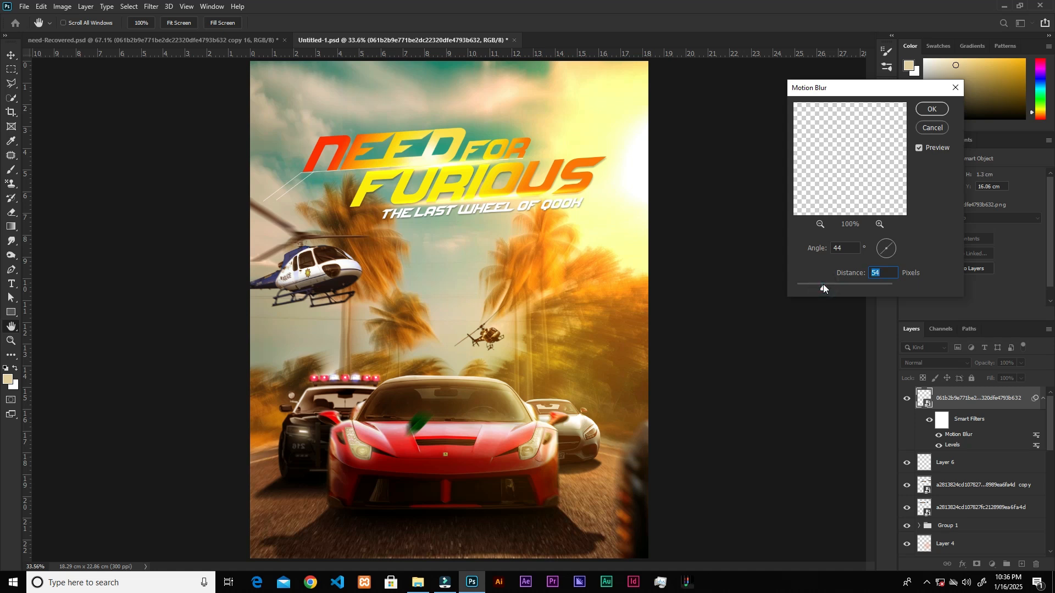
pyautogui.press('Return')
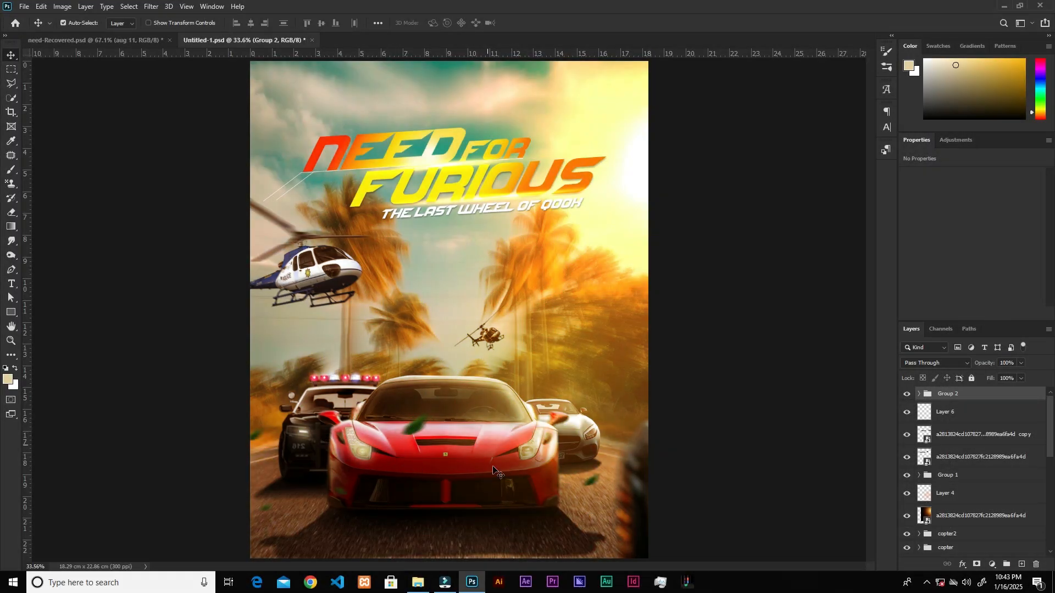
# Toggle the visibility of the leaves' layer group to compare the poster with and without the flying leaves.
pyautogui.click(907, 394)
pyautogui.click(907, 394)
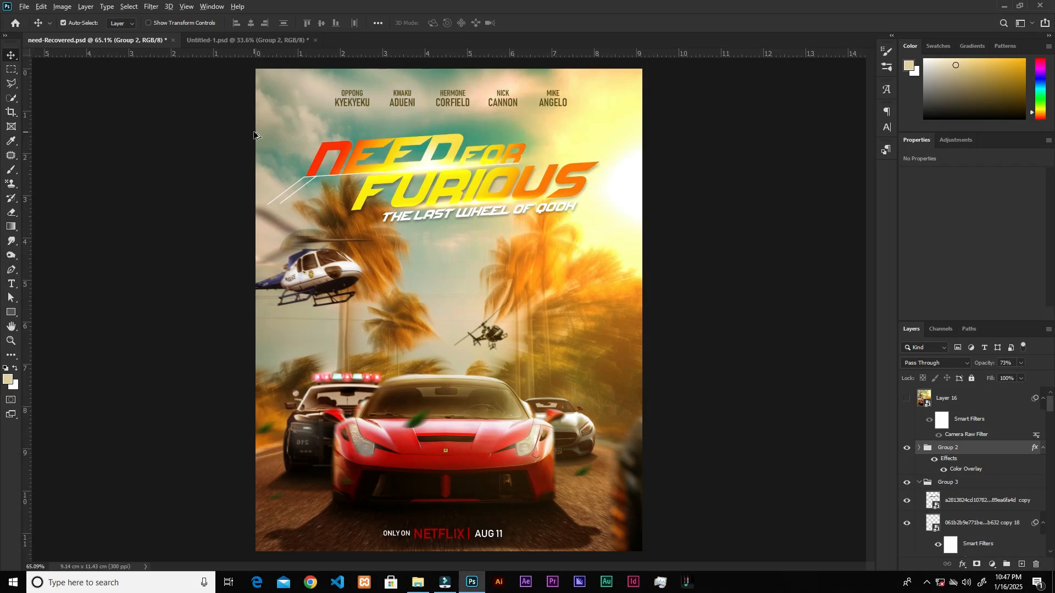
pyautogui.scroll(5, 379, 138)
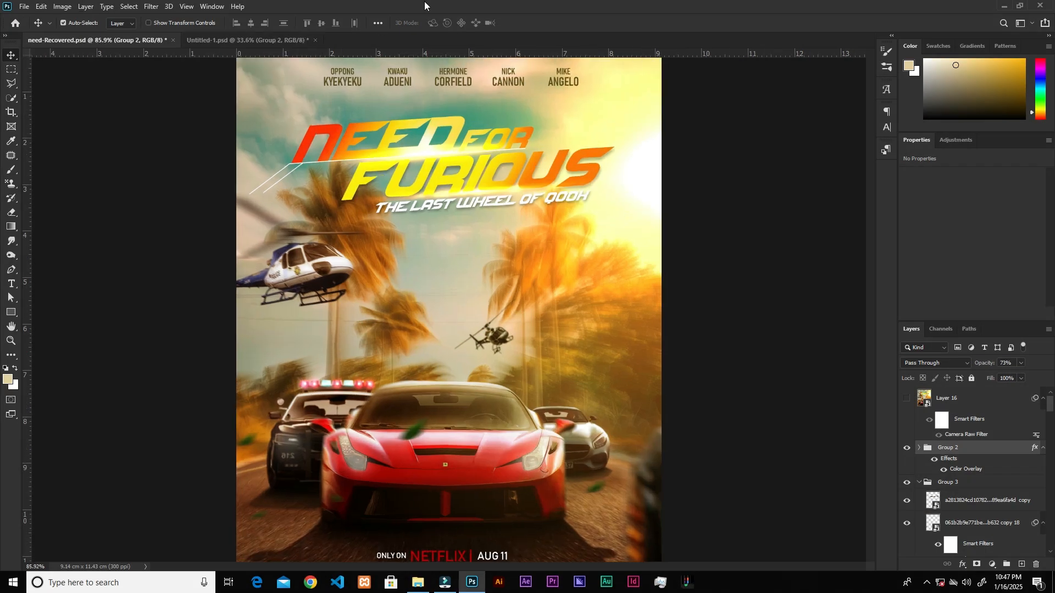
# Examine the cast names, title, release line and cars closely in the finished need-Recovered.psd poster.
pyautogui.scroll(5, 379, 138)
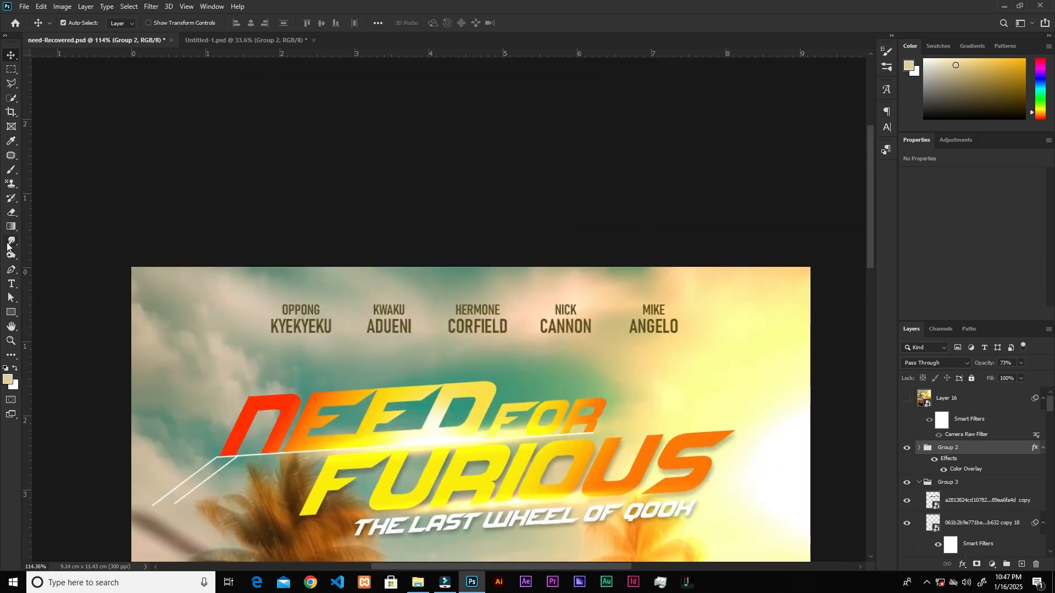
pyautogui.scroll(-12, 603, 134)
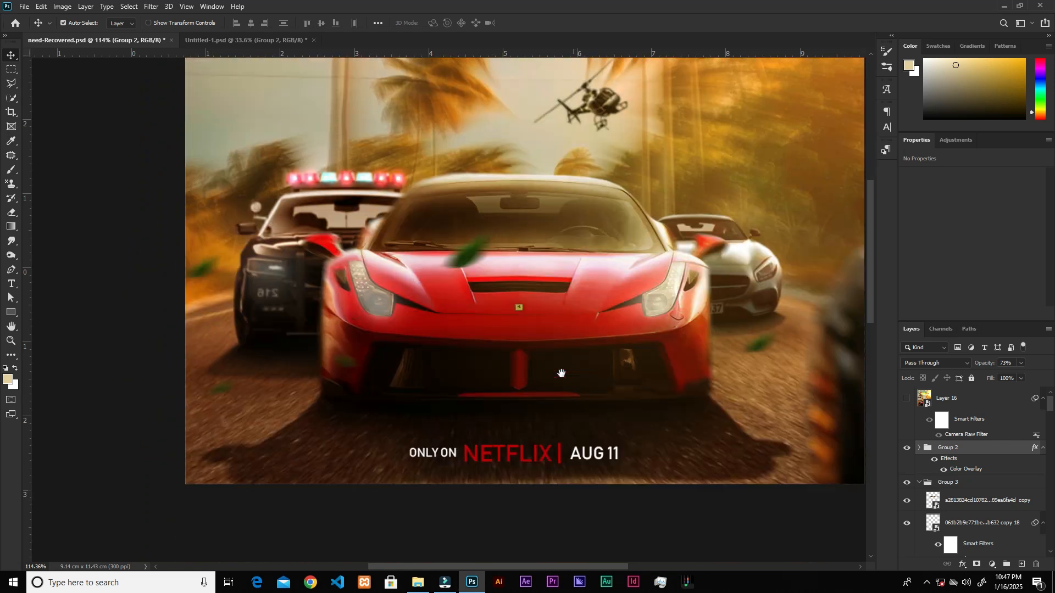
pyautogui.scroll(-4, 546, 270)
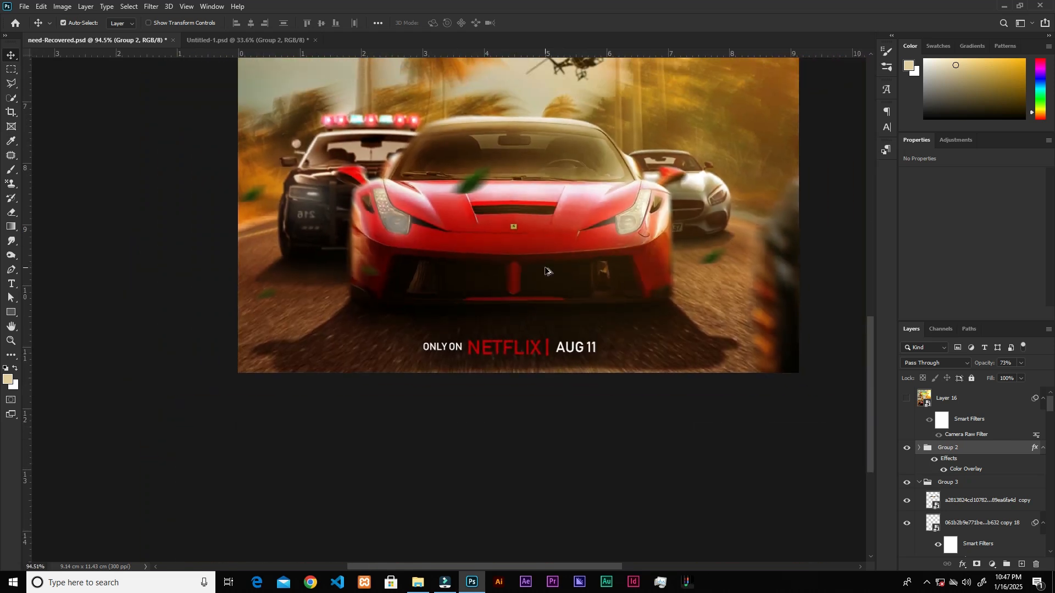
pyautogui.scroll(10, 374, 324)
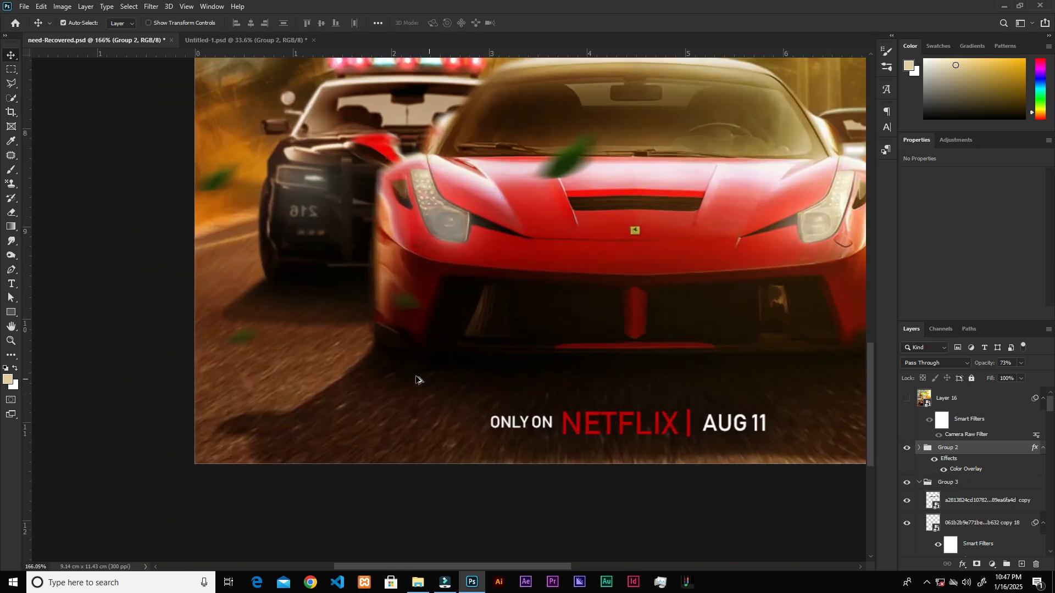
pyautogui.moveTo(668, 151); pyautogui.dragTo(511, 499)
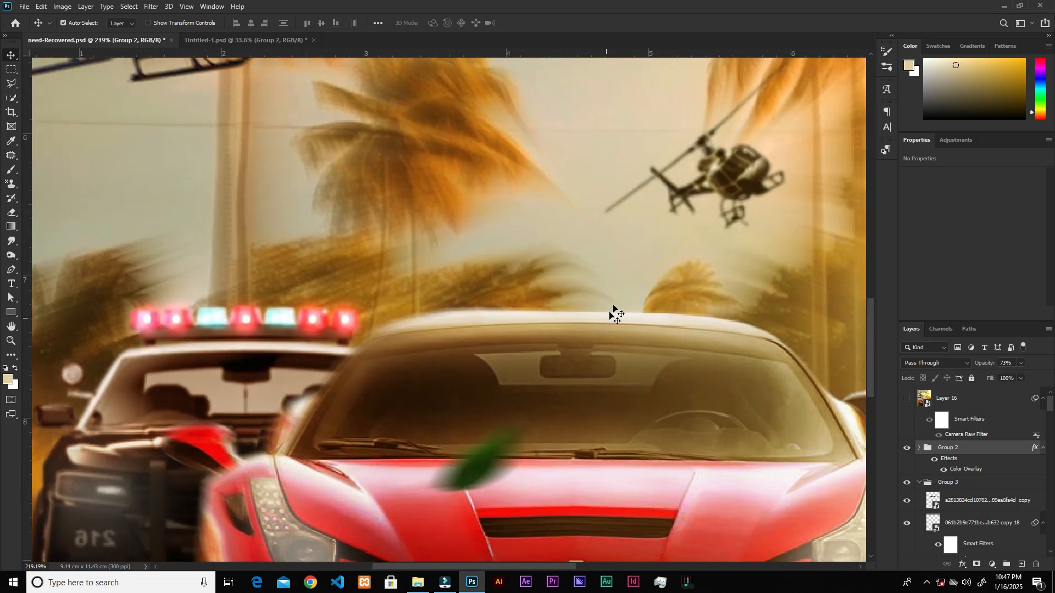
# Show the merged Layer 16 with its Camera Raw Filter and toggle it to compare the film grain across the poster.
pyautogui.click(917, 400)
pyautogui.click(907, 398)
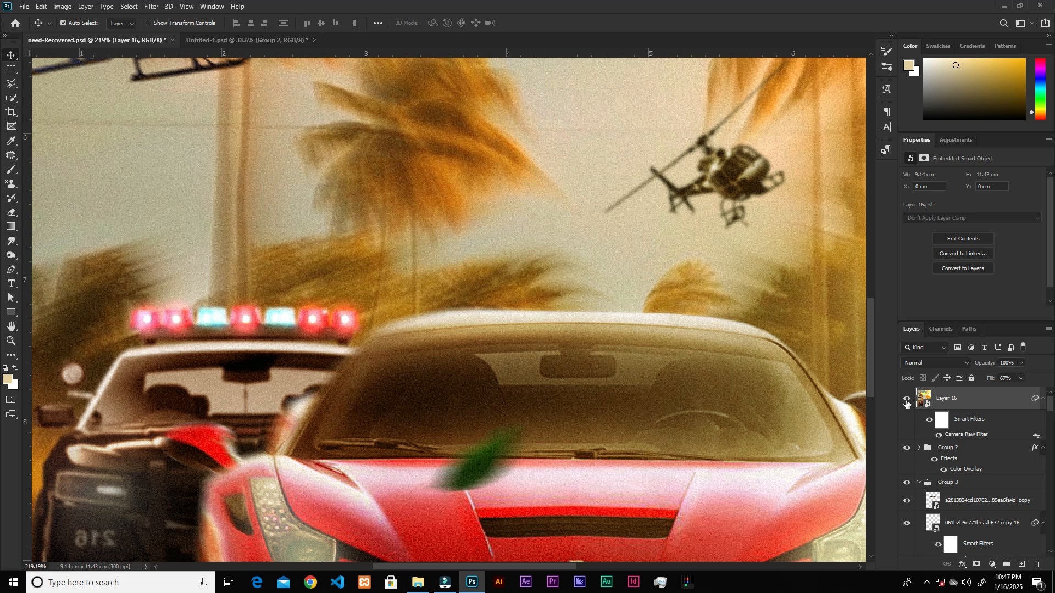
pyautogui.click(907, 399)
pyautogui.click(907, 398)
pyautogui.scroll(-4, 422, 287)
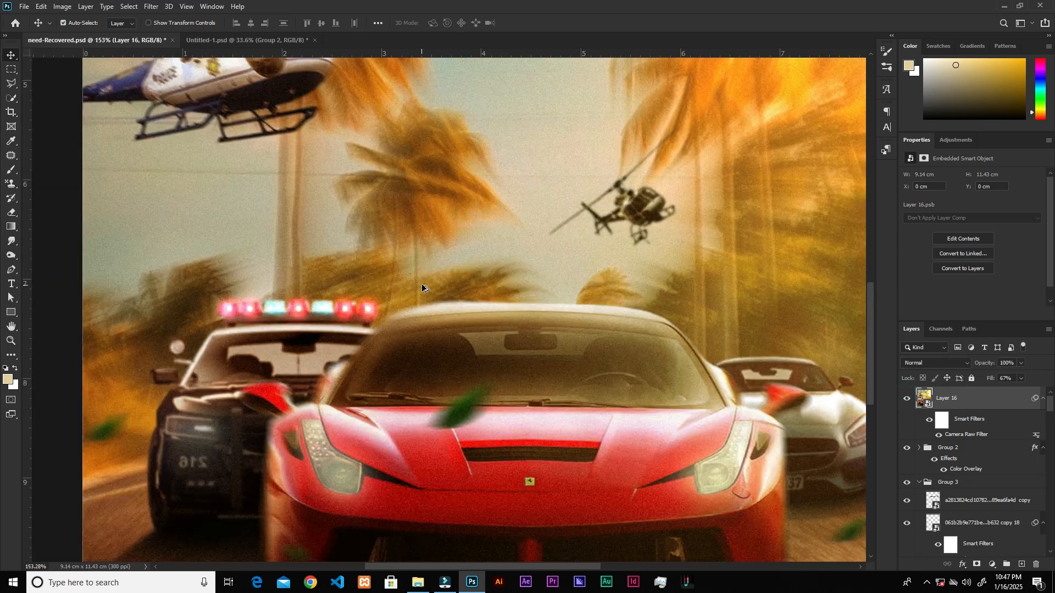
pyautogui.scroll(-5, 422, 287)
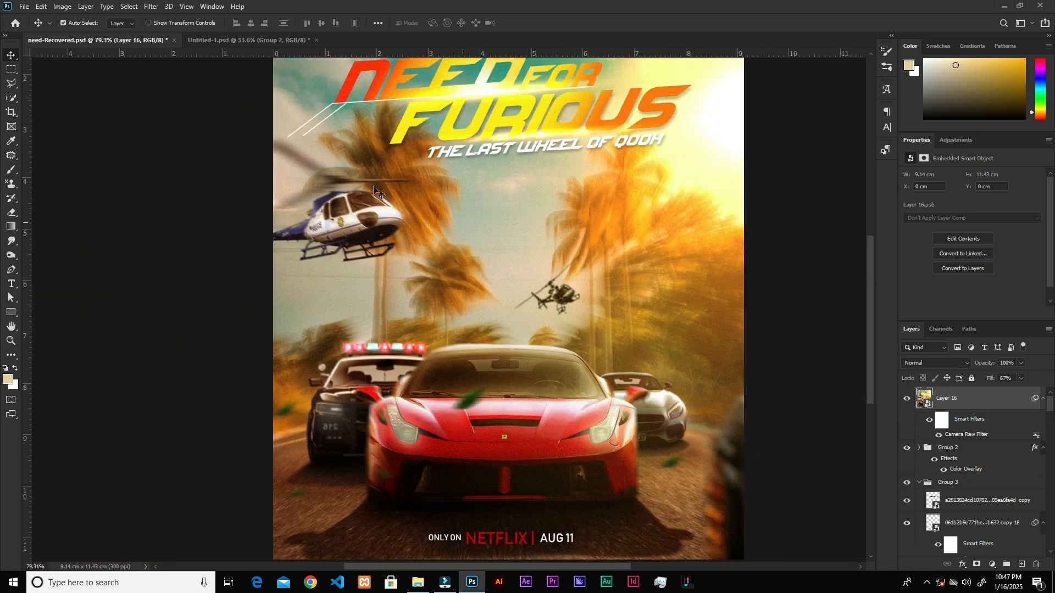
pyautogui.click(148, 7)
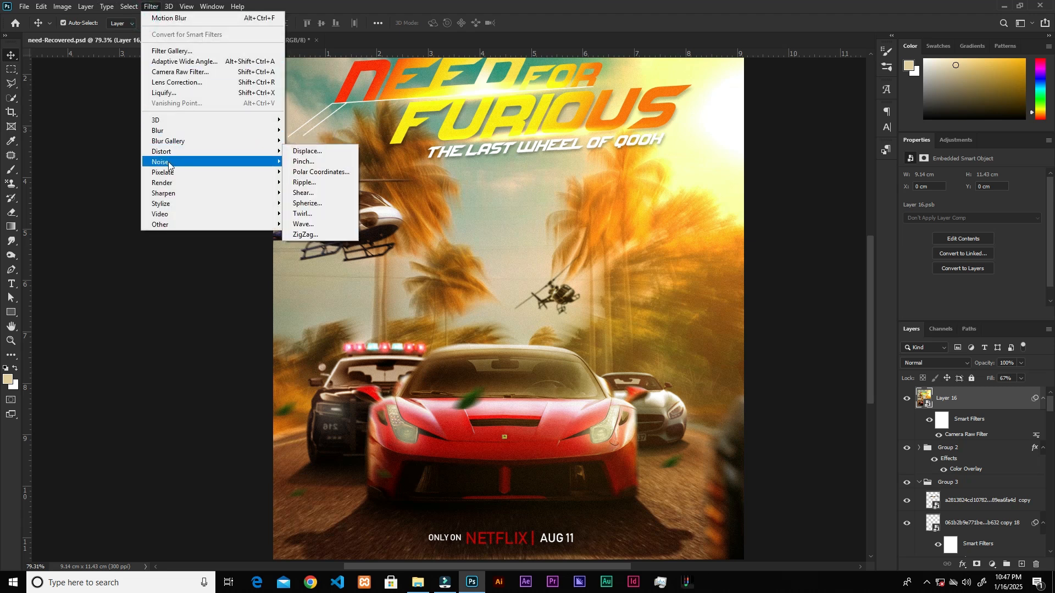
pyautogui.moveTo(168, 161)
pyautogui.click(314, 163)
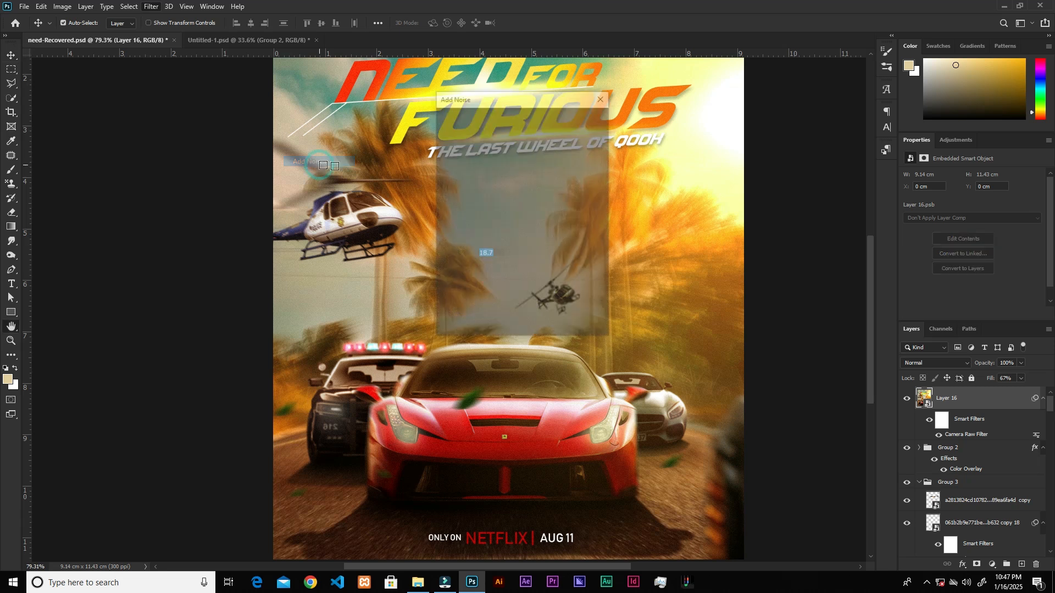
pyautogui.moveTo(470, 269)
pyautogui.mouseDown()
pyautogui.moveTo(514, 269)
pyautogui.moveTo(455, 270)
pyautogui.mouseUp()
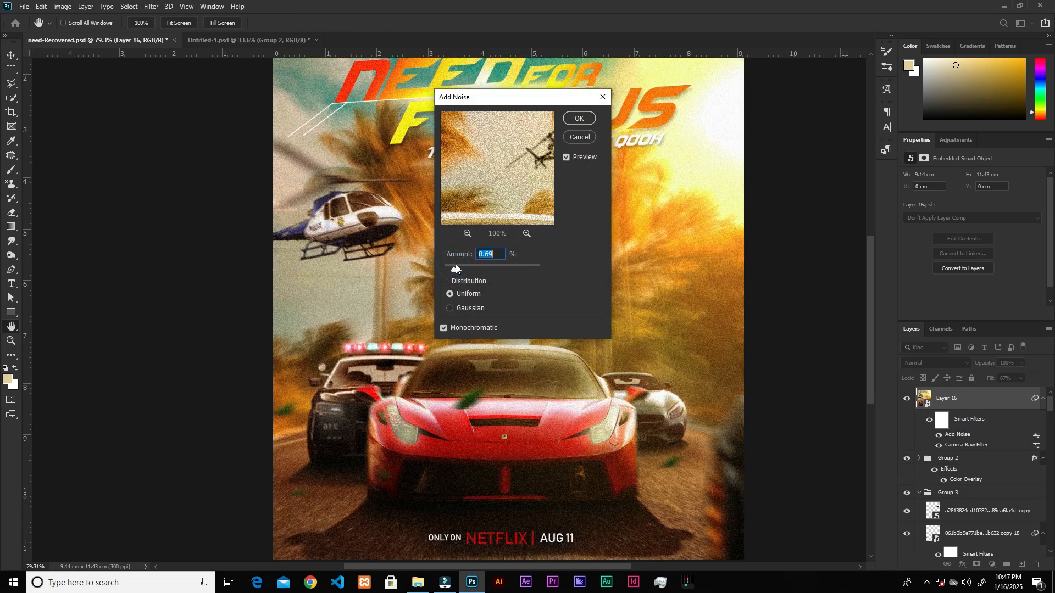
pyautogui.click(578, 137)
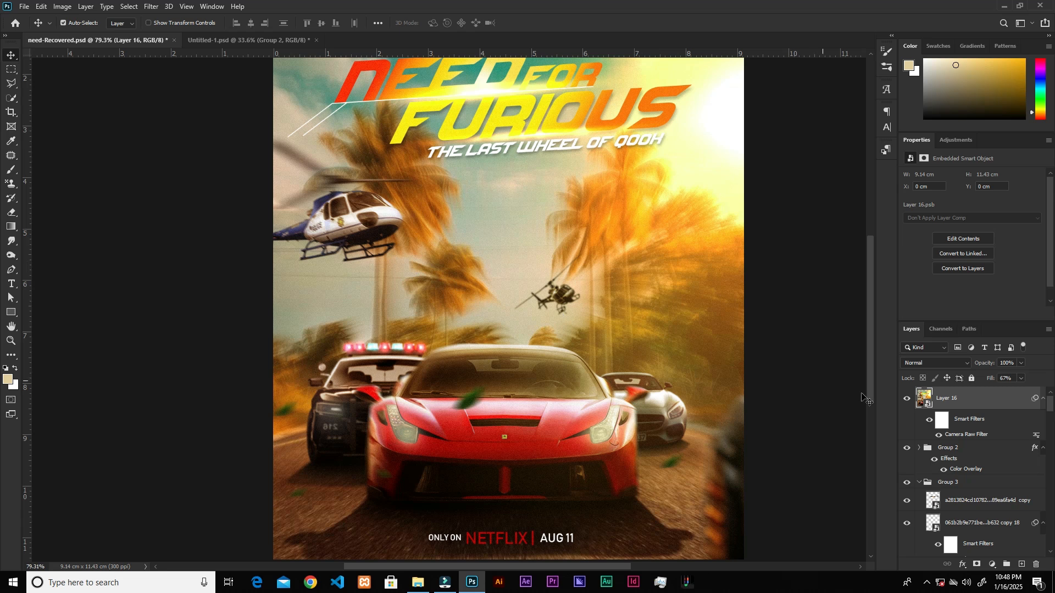
# Hide Layer 16 and look through the layer stack down to the background layer.
pyautogui.click(907, 399)
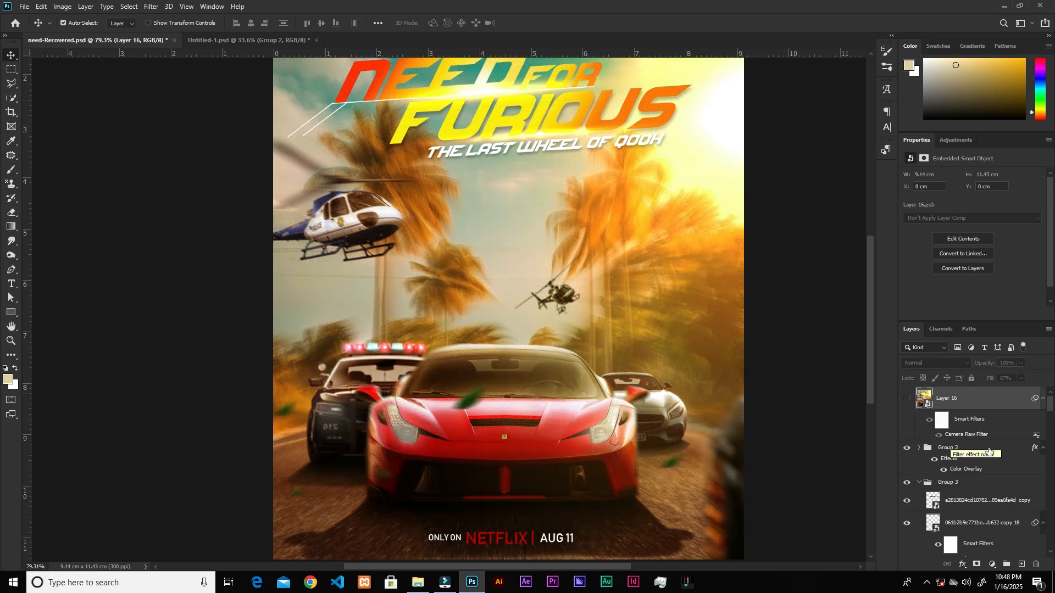
pyautogui.scroll(-3, 934, 440)
pyautogui.moveTo(1050, 512); pyautogui.dragTo(1050, 532)
pyautogui.scroll(-5, 996, 515)
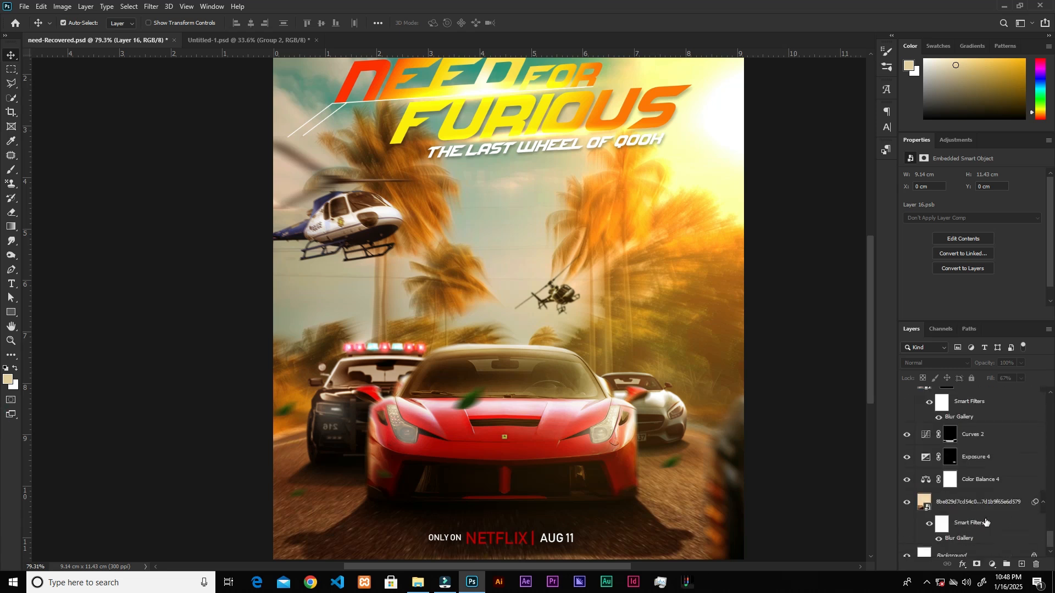
# Select every layer from the bottom background image up to Group 2 and stamp them into a new merged layer beneath Layer 16.
pyautogui.click(981, 492)
pyautogui.moveTo(1050, 537); pyautogui.dragTo(1049, 404)
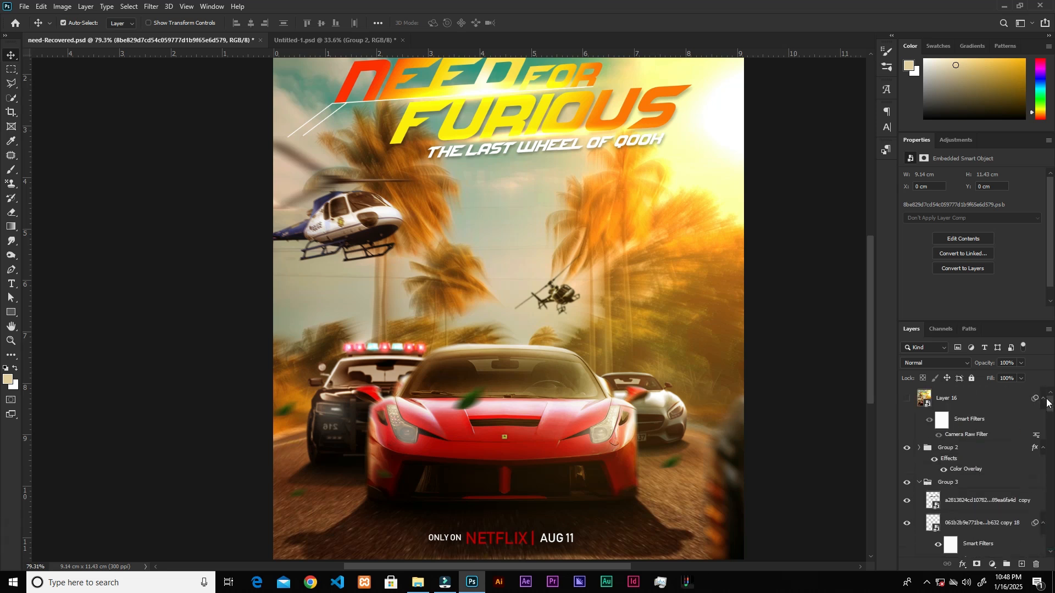
pyautogui.click(970, 452)
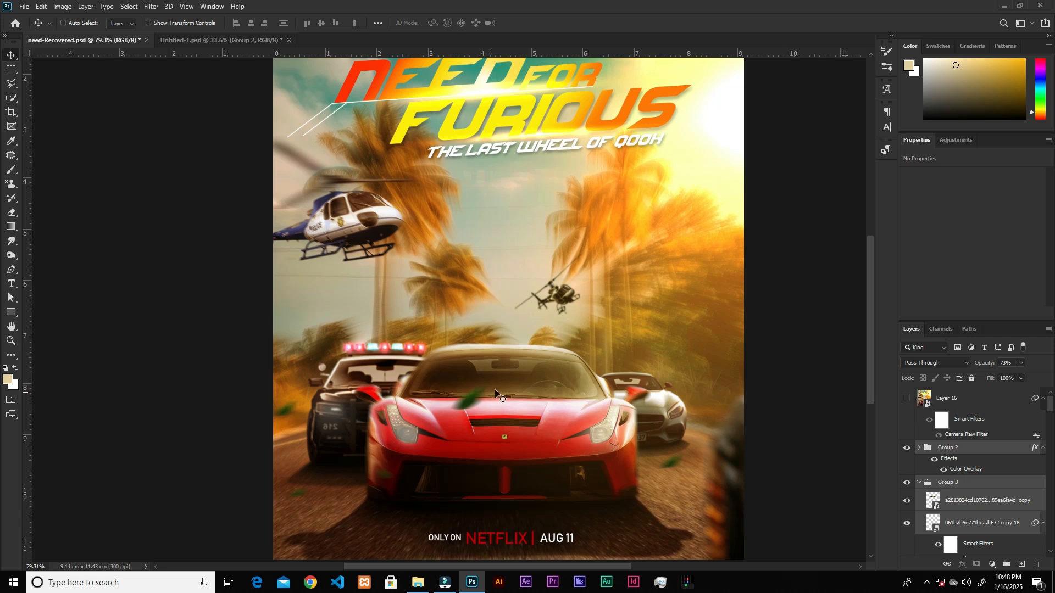
pyautogui.press('ctrl')
pyautogui.hotkey('ctrl', 'shift', 'alt', 'e')
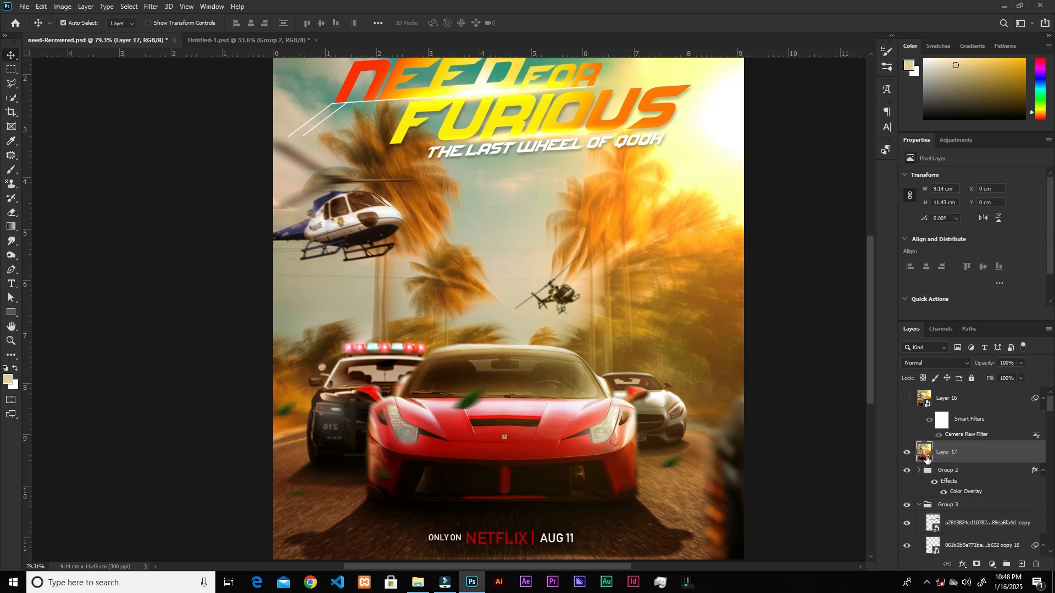
pyautogui.click(151, 6)
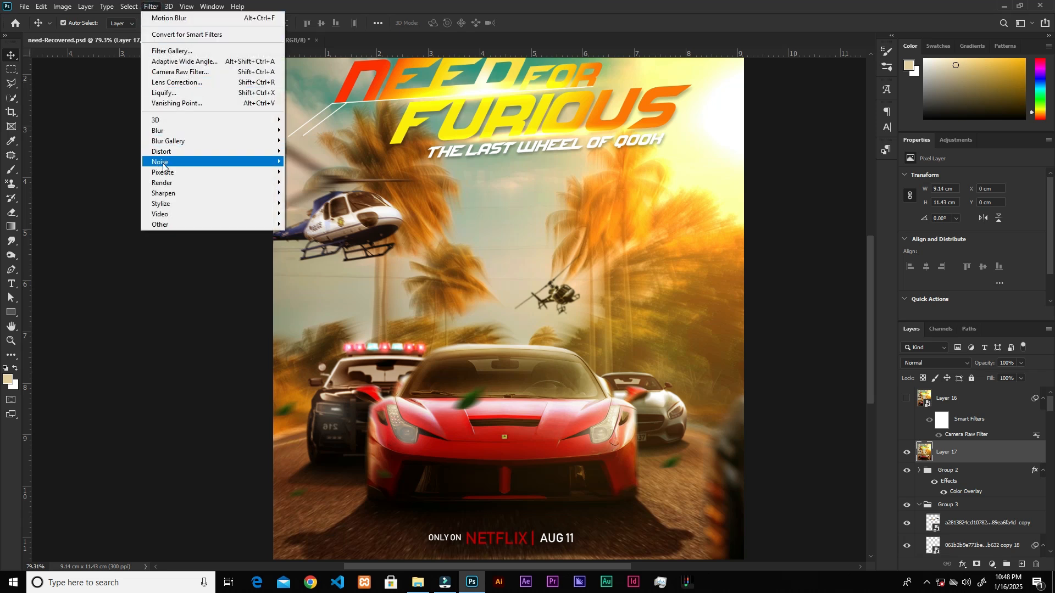
pyautogui.moveTo(165, 162)
pyautogui.click(295, 162)
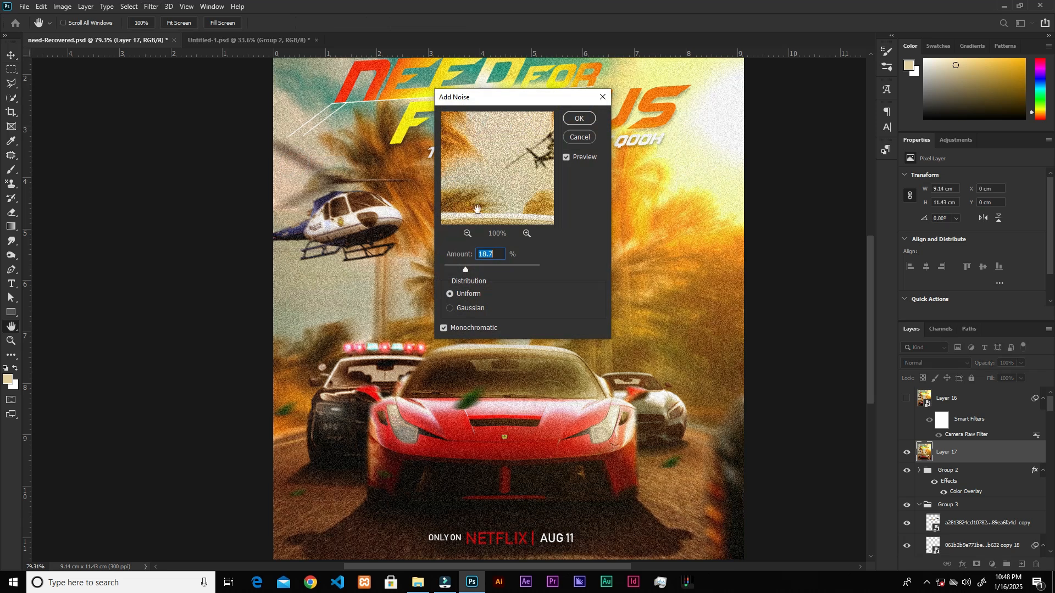
pyautogui.click(584, 137)
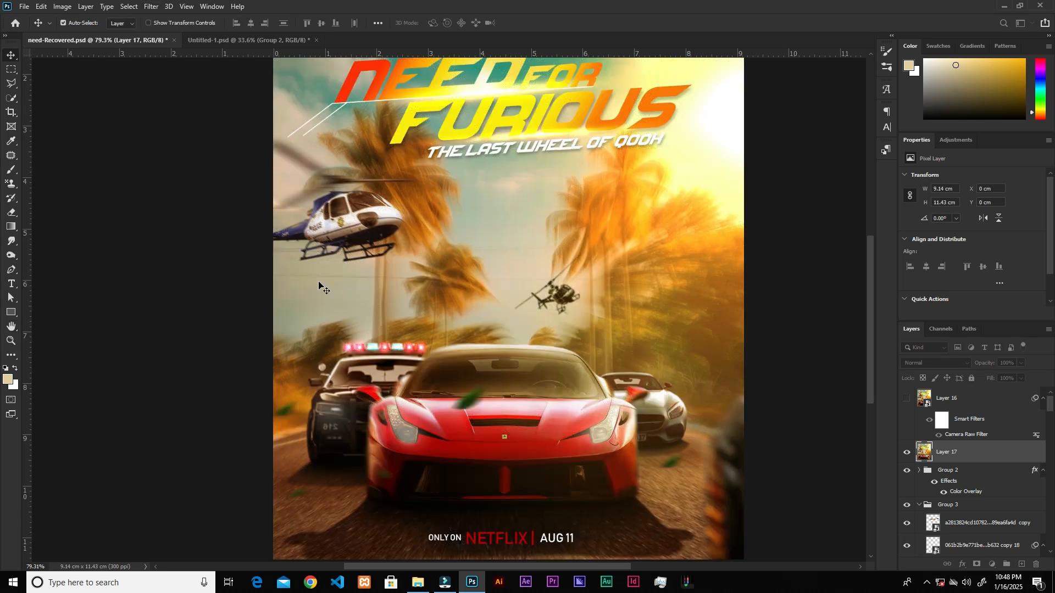